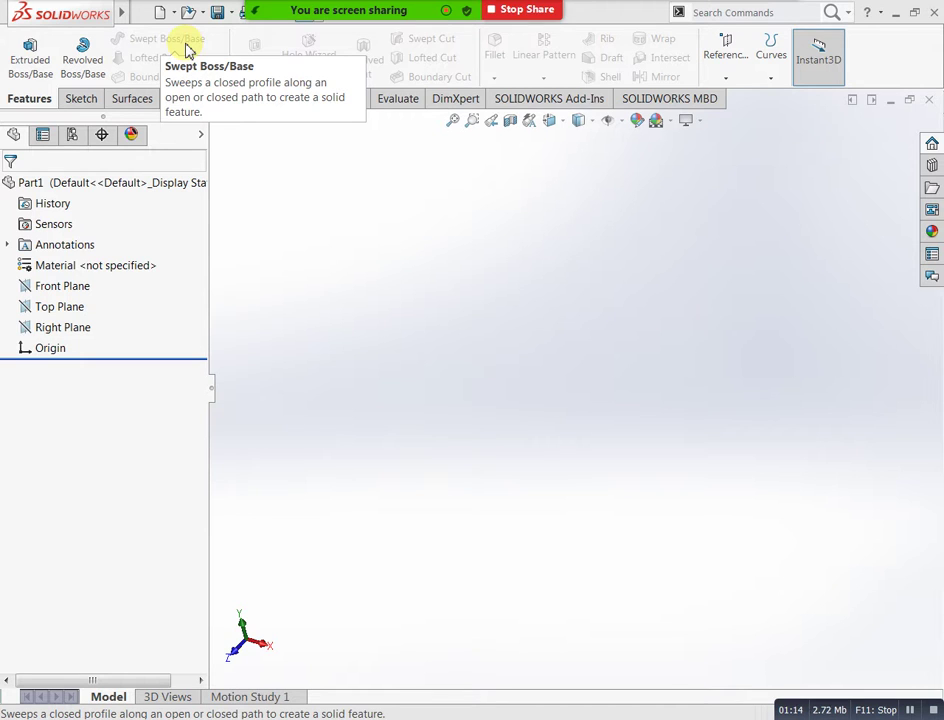
Step: On the Front Plane, sketch a vertical line about 39 mm long down to the origin and a horizontal line about 35 mm long from it
{"action": "left_click", "coordinate": [78, 288]}
{"action": "left_click", "coordinate": [81, 264]}
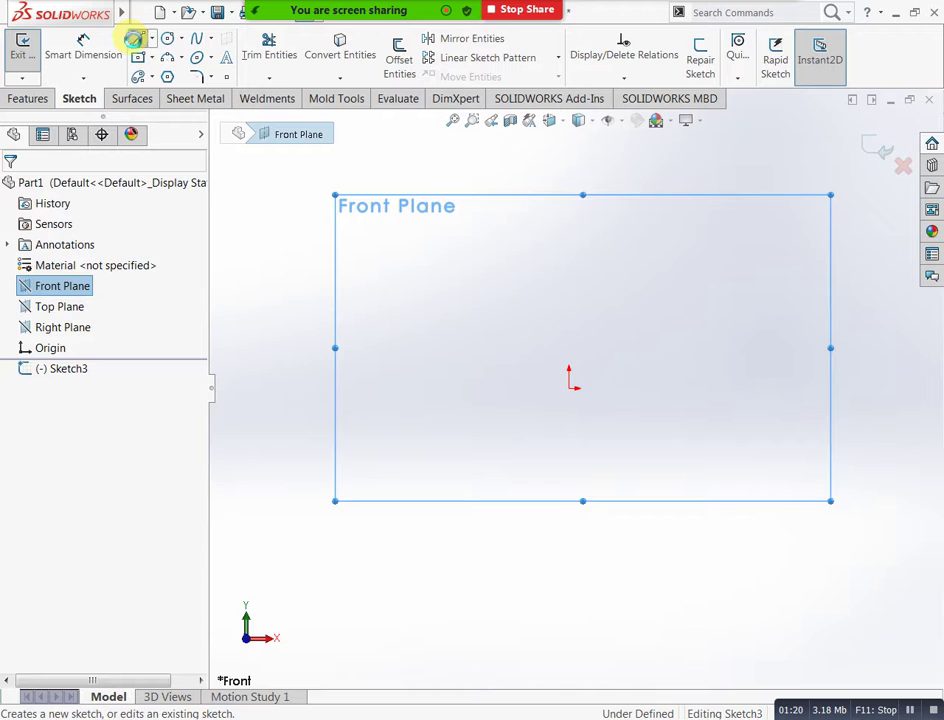
{"action": "left_click", "coordinate": [133, 38]}
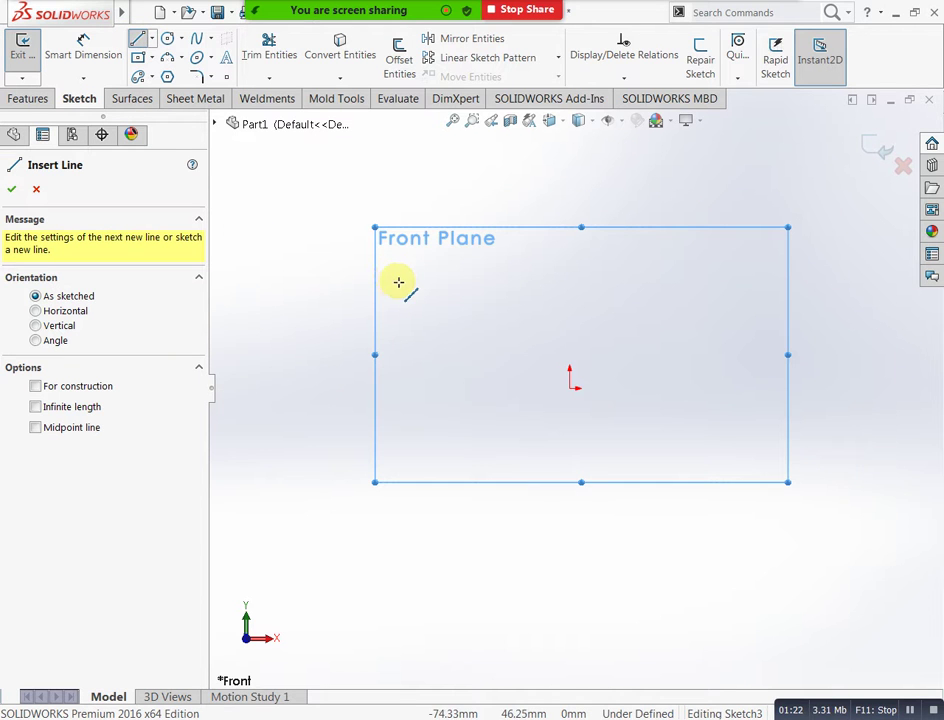
{"action": "left_click", "coordinate": [571, 299]}
{"action": "left_click", "coordinate": [571, 388]}
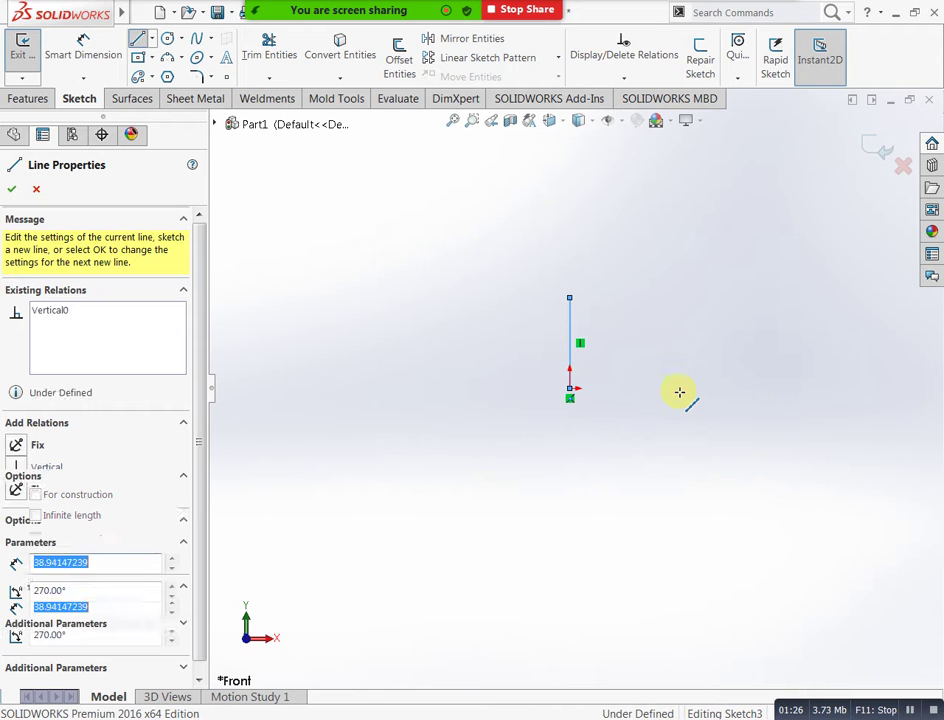
{"action": "left_click", "coordinate": [652, 388]}
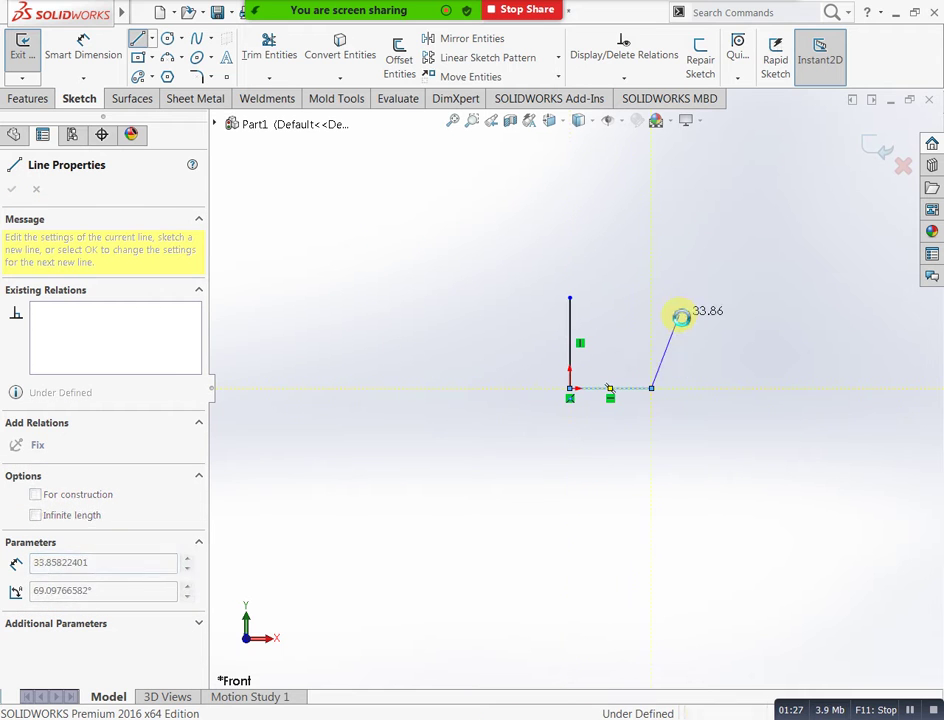
{"action": "key", "text": "Escape"}
{"action": "key", "text": "Escape"}
{"action": "scroll", "coordinate": [676, 344], "scroll_direction": "down", "scroll_amount": 2}
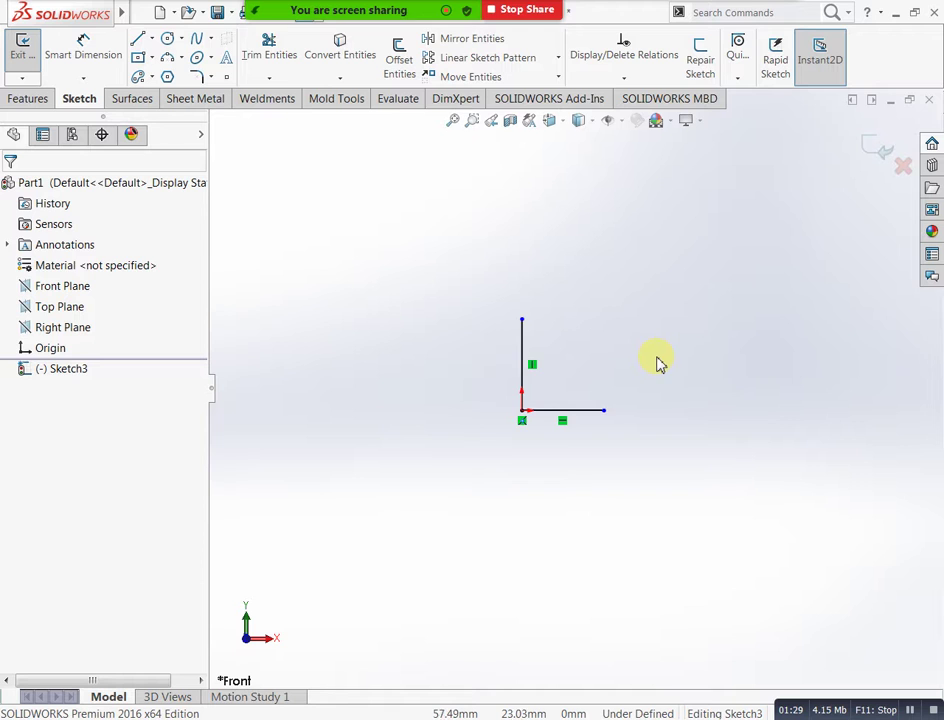
Step: Dimension the horizontal and vertical sketch lines to 50 mm each
{"action": "scroll", "coordinate": [655, 362], "scroll_direction": "down", "scroll_amount": 2}
{"action": "left_click", "coordinate": [84, 42]}
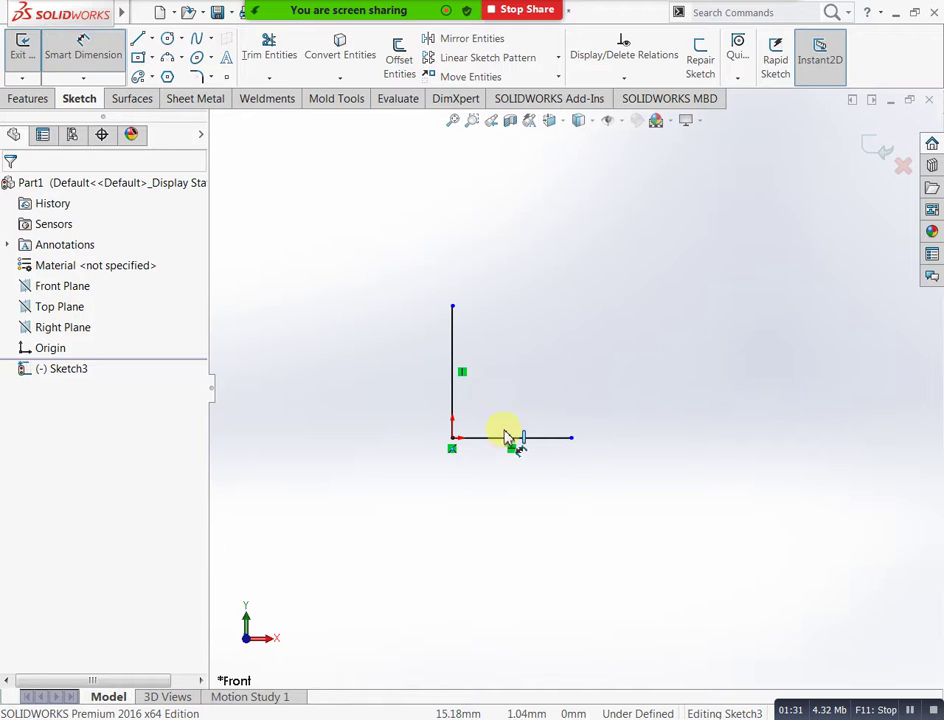
{"action": "left_click", "coordinate": [533, 443]}
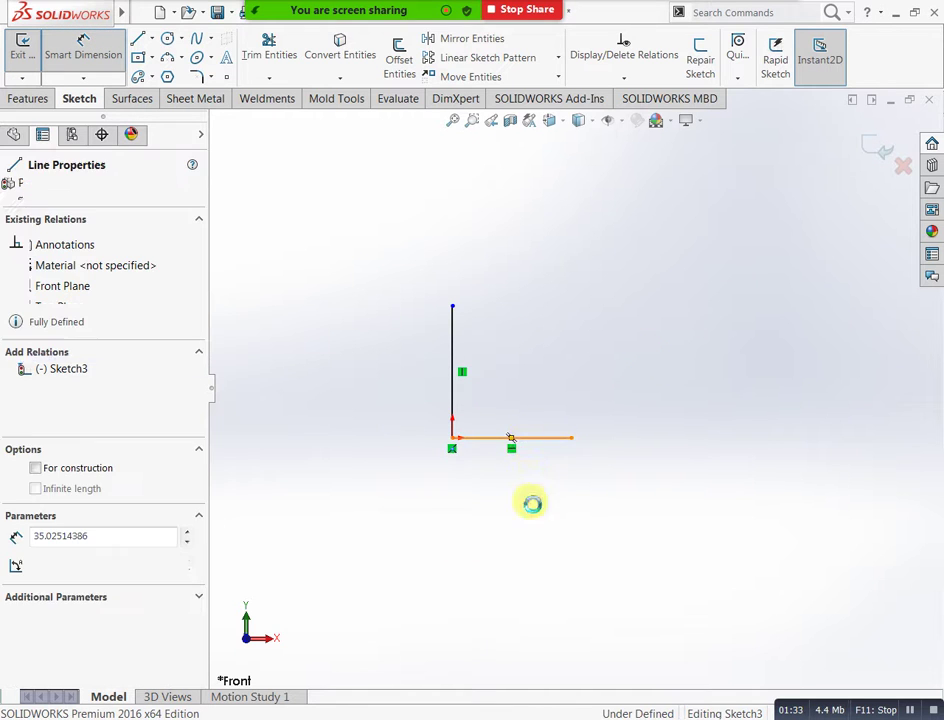
{"action": "left_click", "coordinate": [532, 508]}
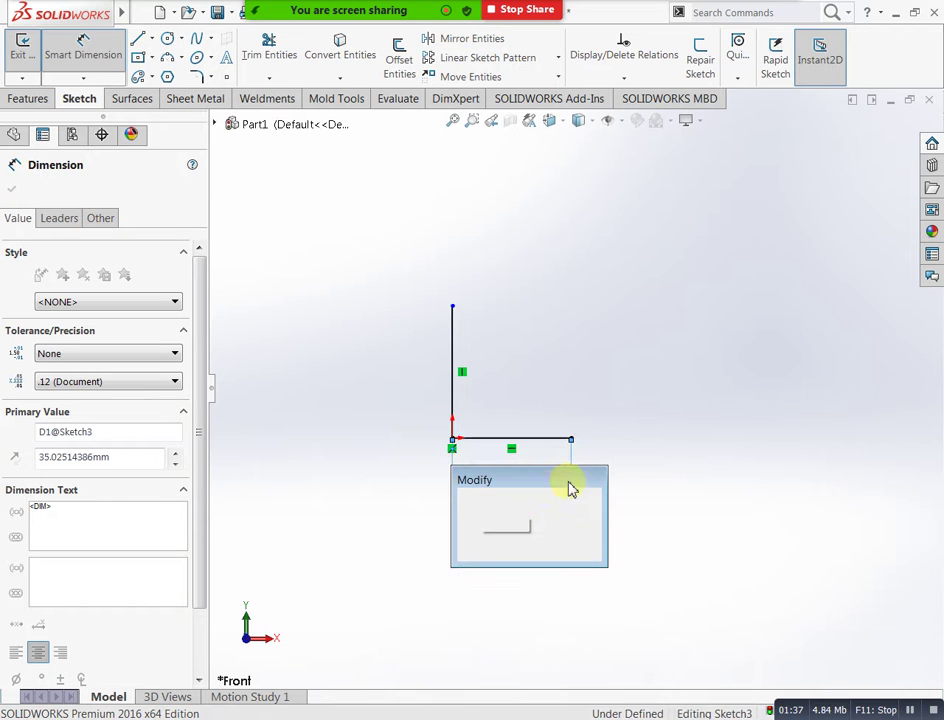
{"action": "type", "text": "50"}
{"action": "key", "text": "Return"}
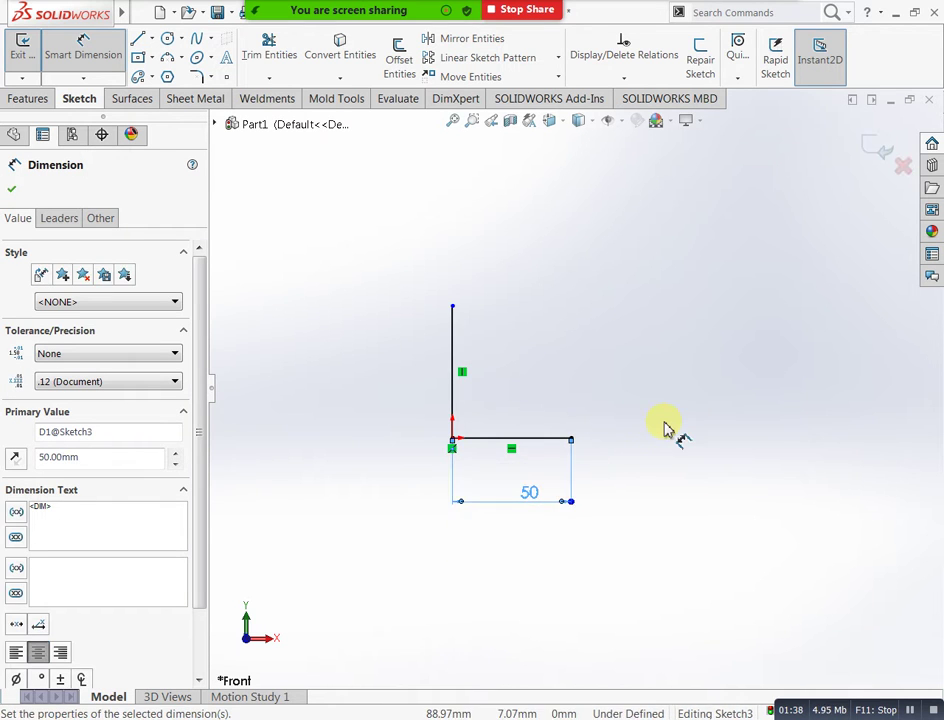
{"action": "left_click", "coordinate": [450, 362]}
{"action": "left_click", "coordinate": [420, 362]}
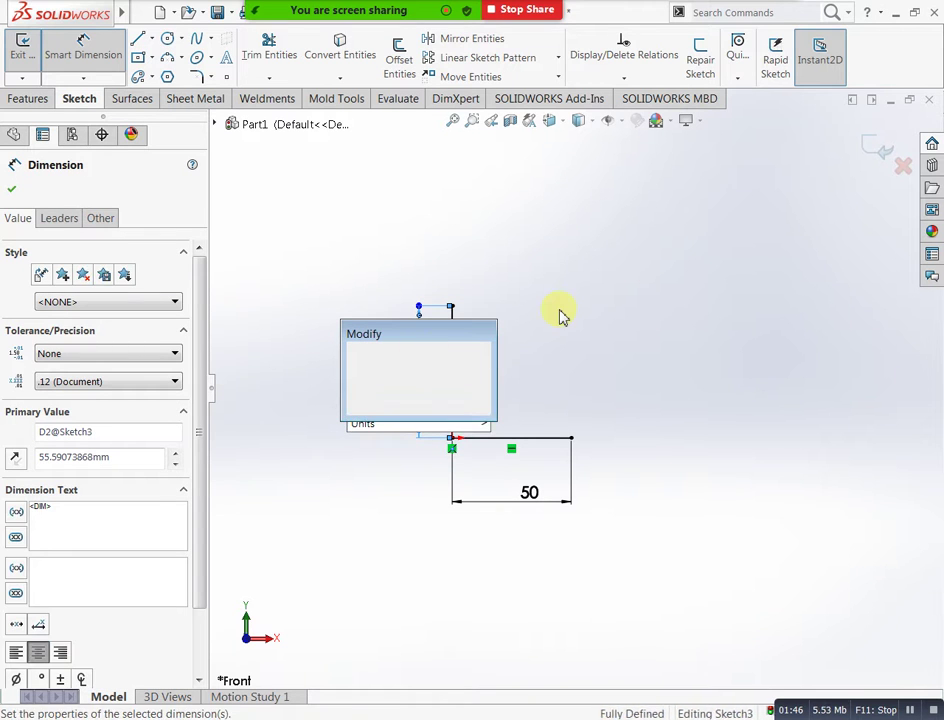
{"action": "type", "text": "50"}
{"action": "key", "text": "Return"}
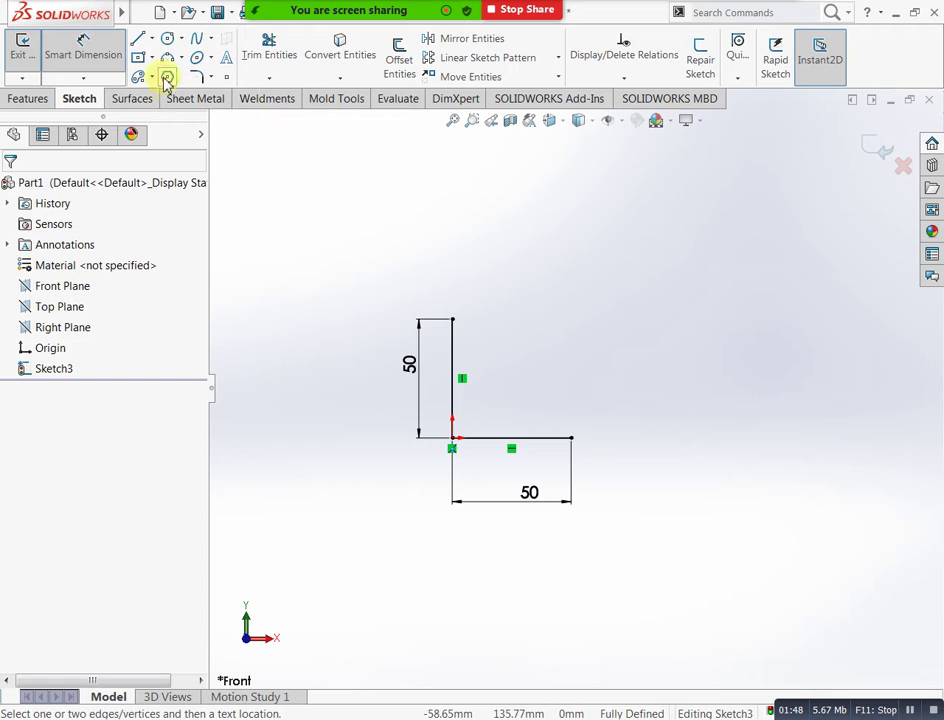
Step: Round the corner between the two lines with a 40 mm sketch fillet
{"action": "left_click", "coordinate": [200, 78]}
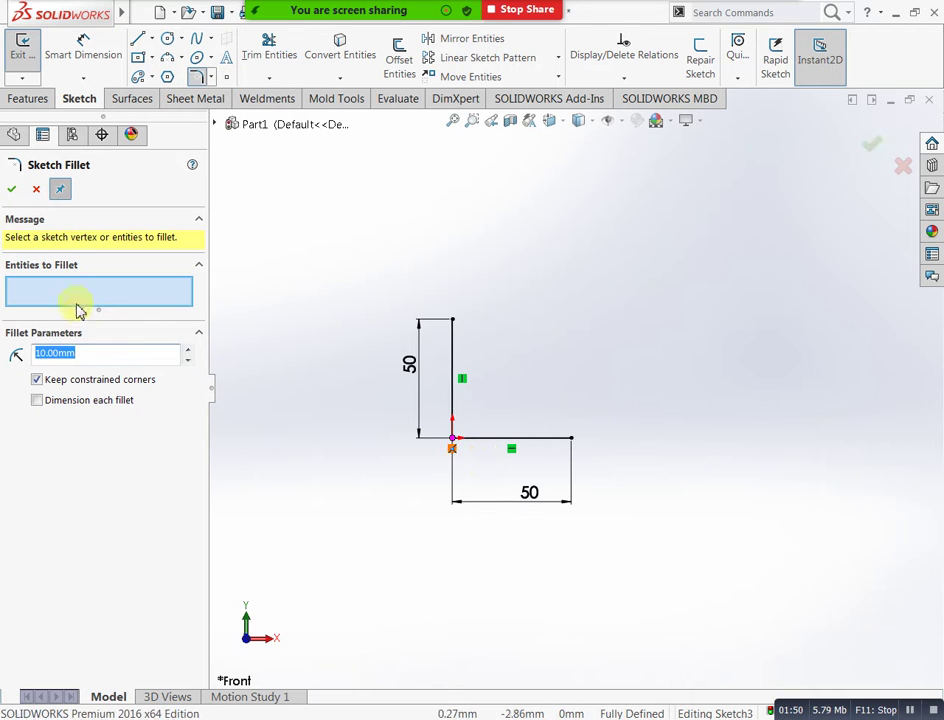
{"action": "left_click", "coordinate": [453, 412]}
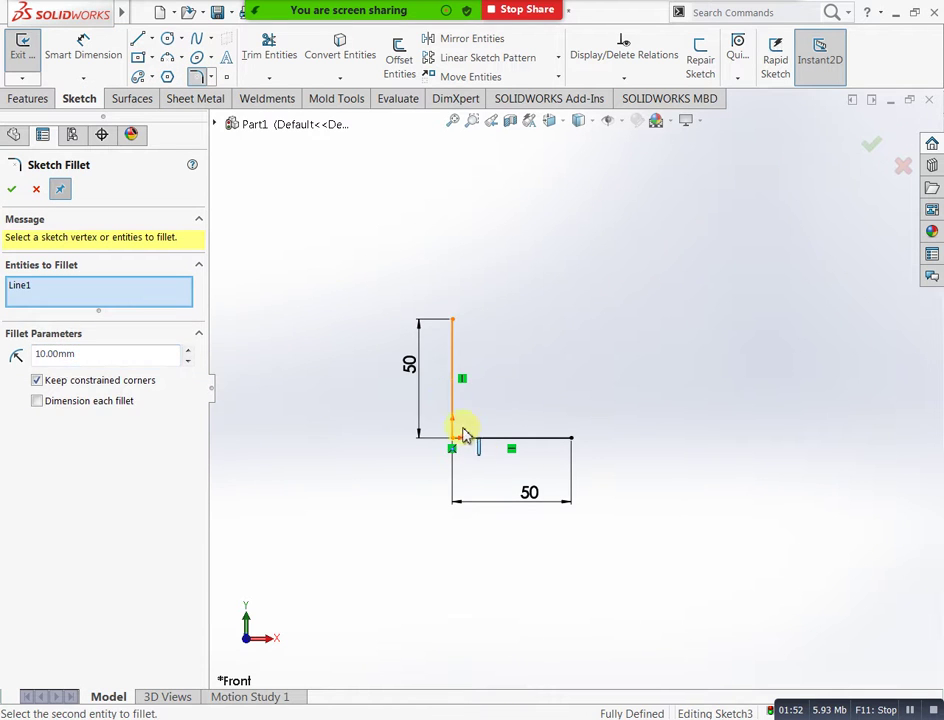
{"action": "left_click", "coordinate": [470, 438]}
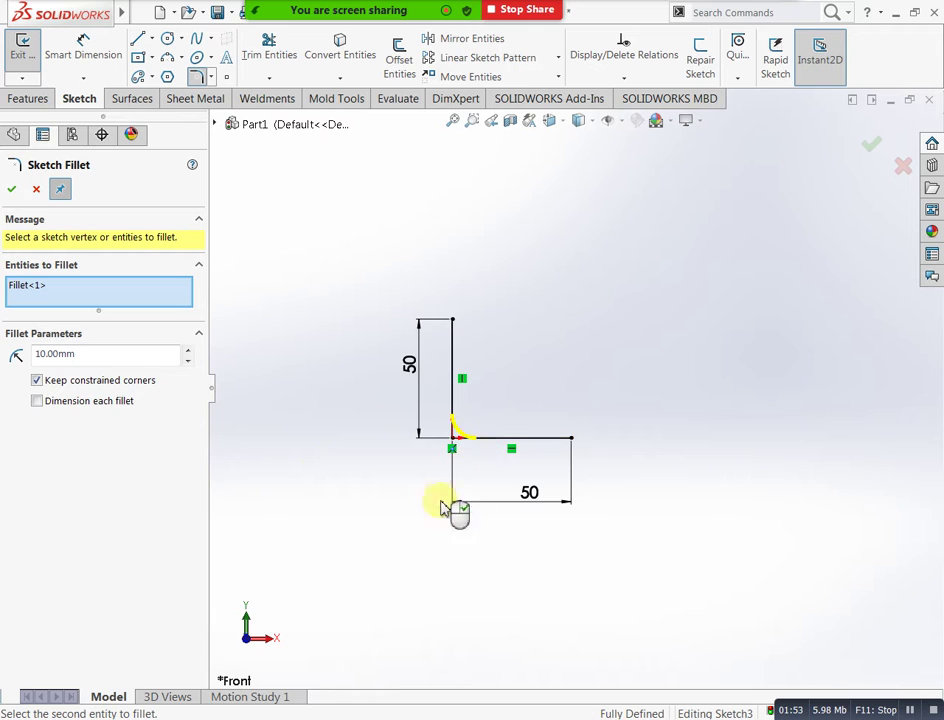
{"action": "left_click", "coordinate": [187, 350]}
{"action": "left_click", "coordinate": [187, 350]}
{"action": "left_click", "coordinate": [187, 350]}
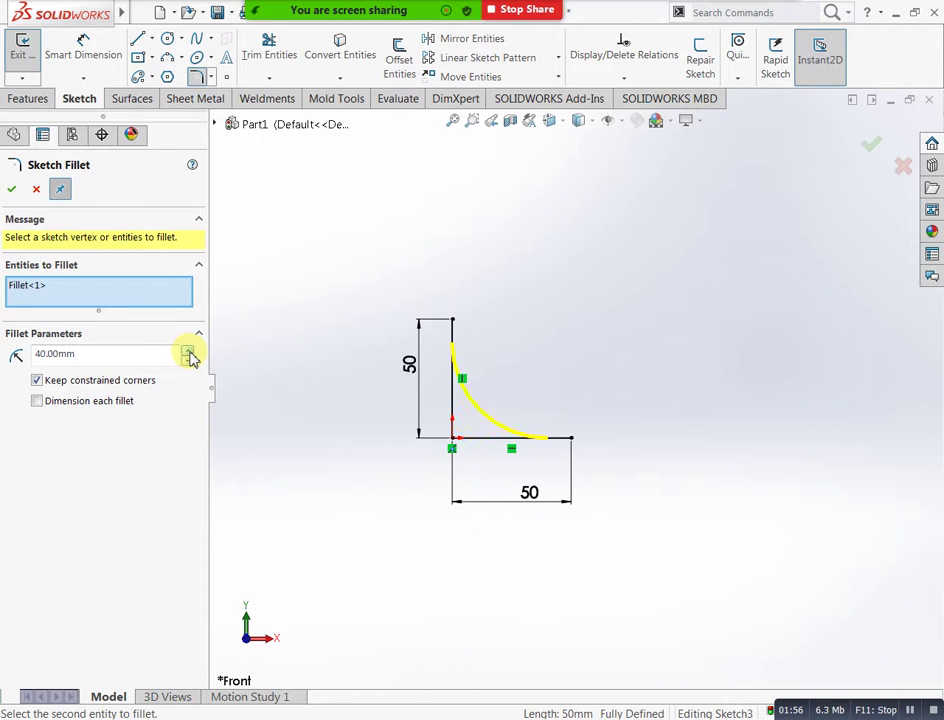
{"action": "left_click", "coordinate": [12, 189]}
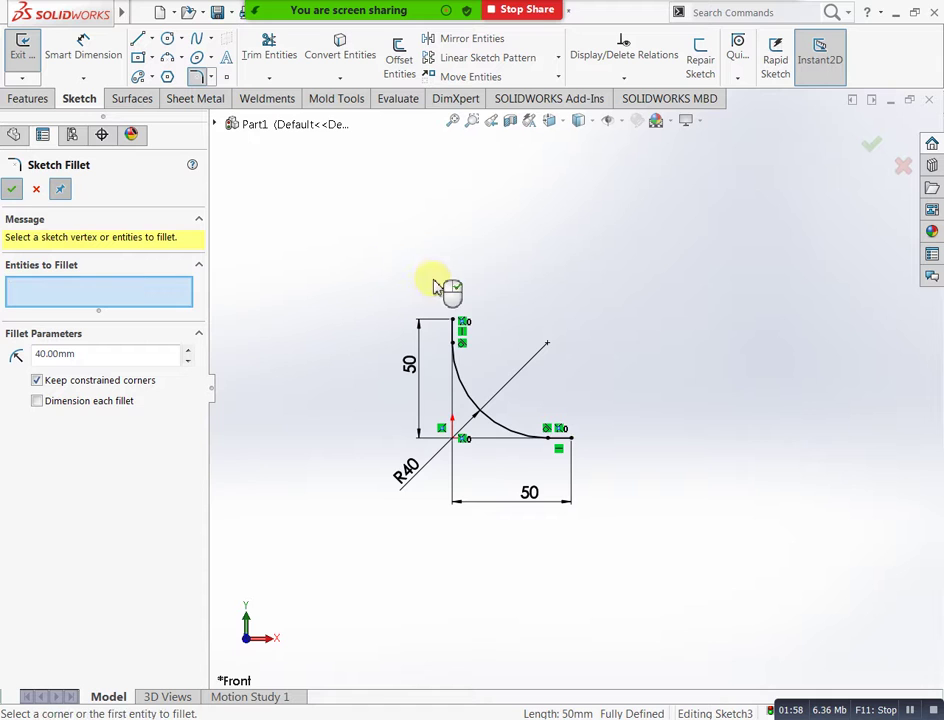
{"action": "key", "text": "Escape"}
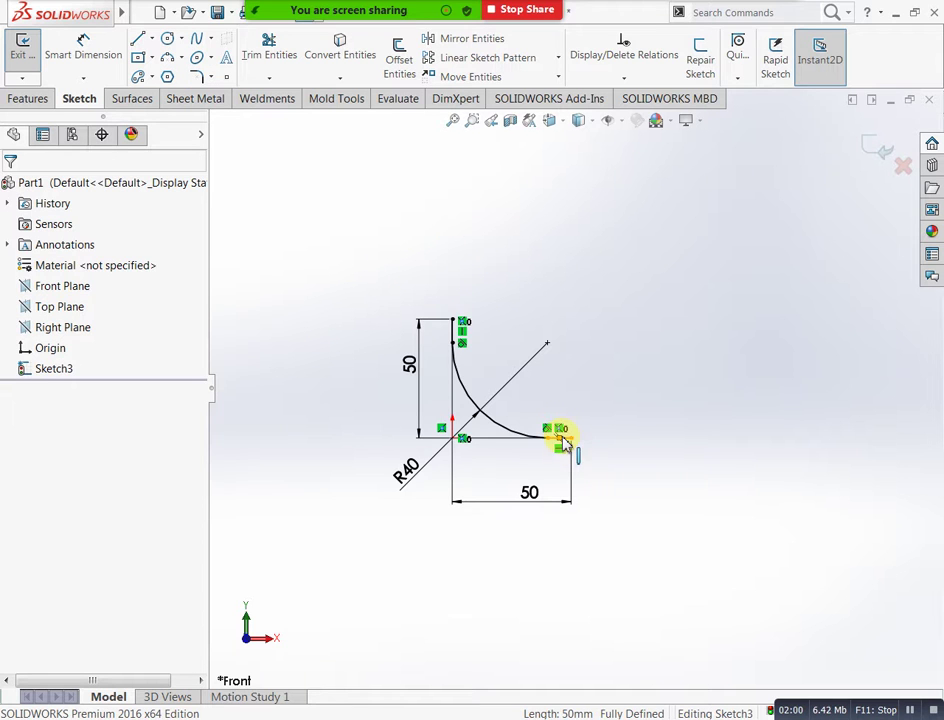
{"action": "left_click", "coordinate": [563, 440]}
{"action": "key", "text": "Delete"}
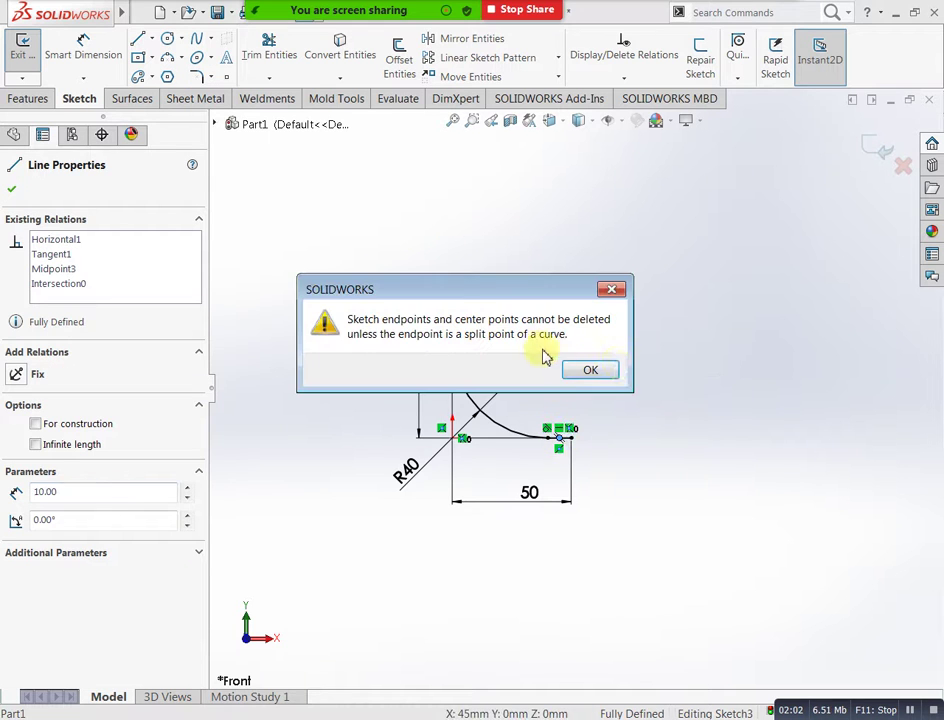
{"action": "left_click", "coordinate": [598, 372]}
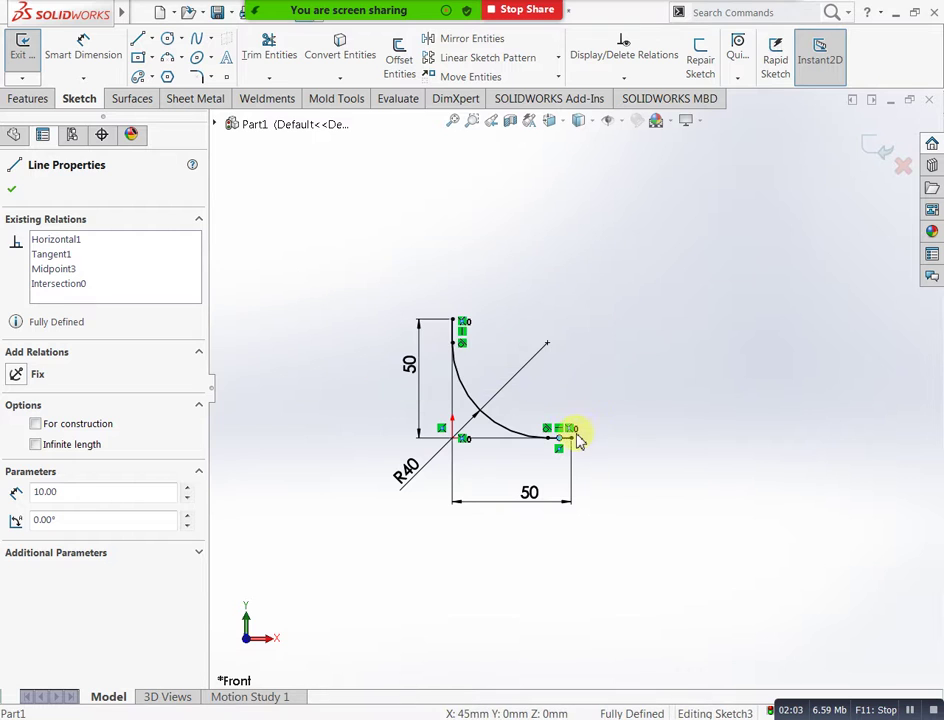
{"action": "left_click", "coordinate": [632, 437]}
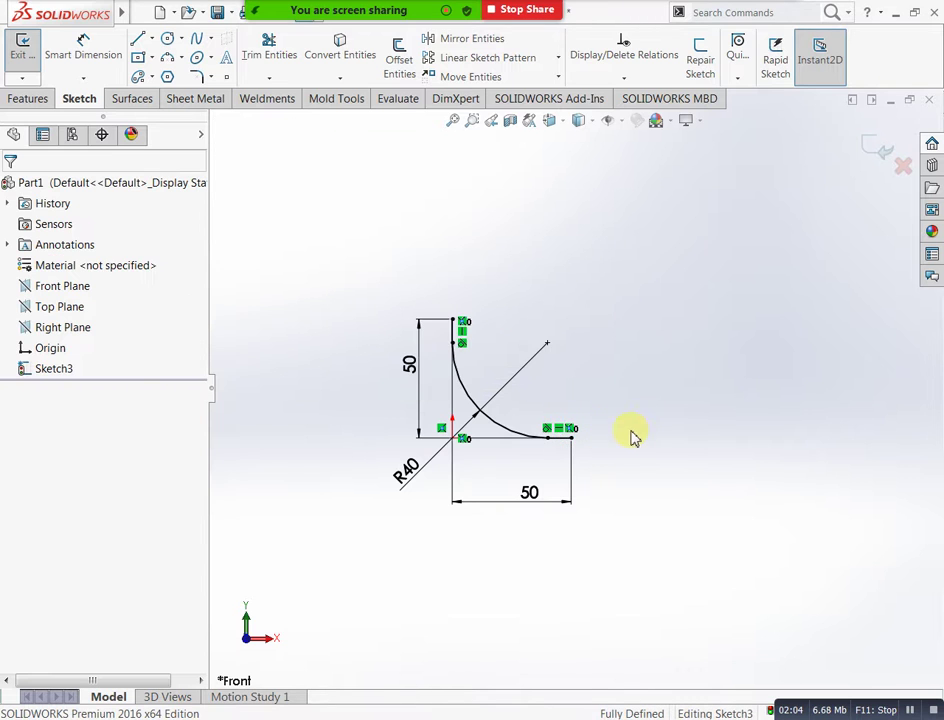
Step: Delete the short horizontal line segment left over at the lower end of the fillet arc
{"action": "left_click", "coordinate": [565, 439]}
{"action": "key", "text": "Delete"}
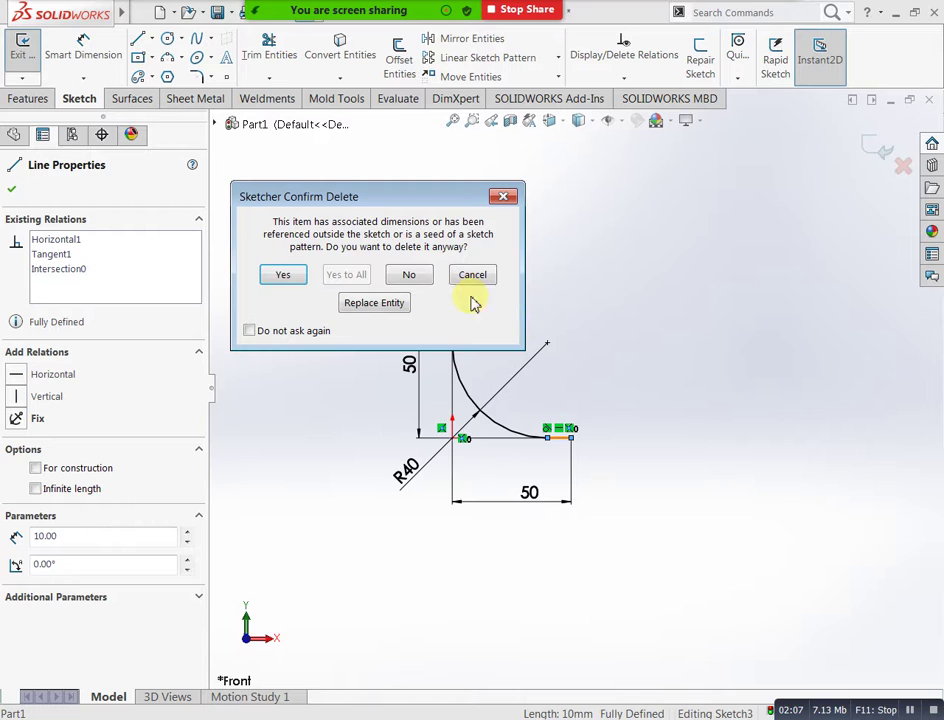
{"action": "left_click", "coordinate": [285, 275]}
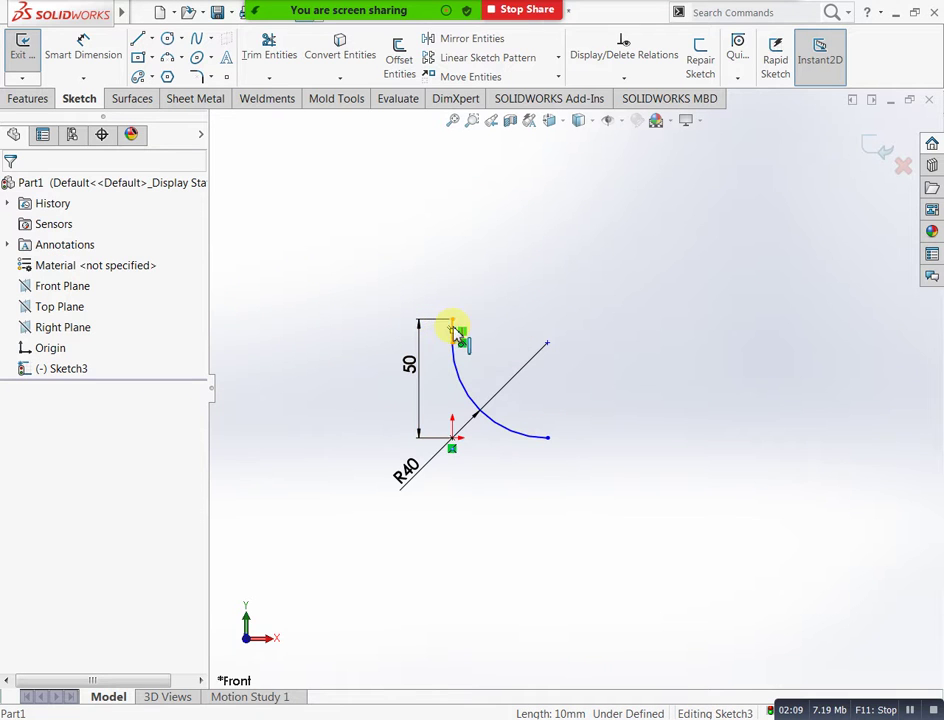
Step: Delete the short vertical line segment above the arc's upper end and exit the sketch
{"action": "scroll", "coordinate": [453, 325], "scroll_direction": "up", "scroll_amount": 2}
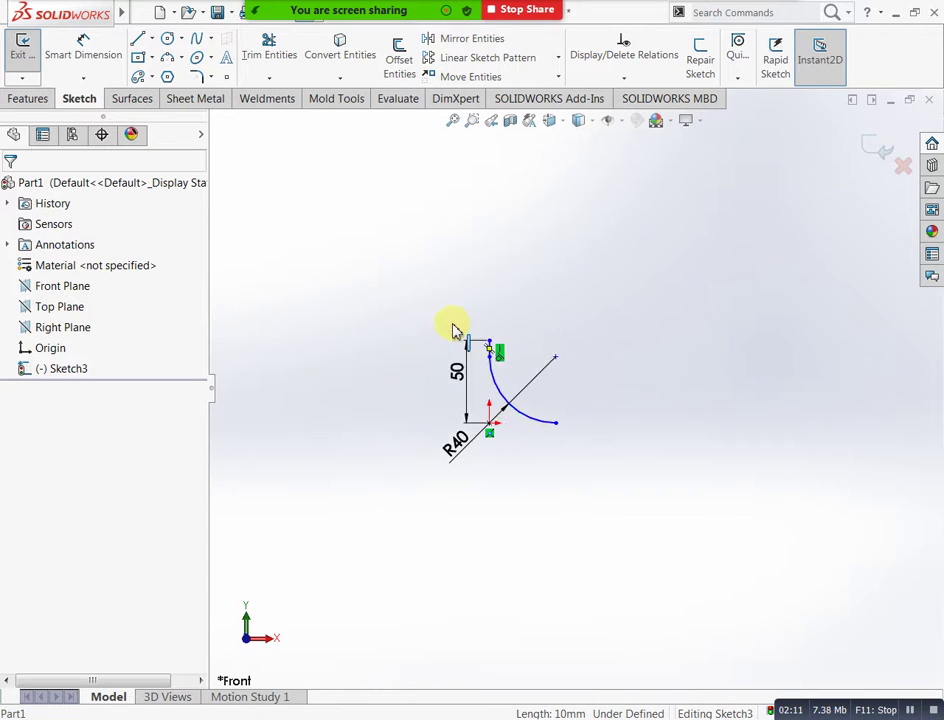
{"action": "scroll", "coordinate": [561, 358], "scroll_direction": "down", "scroll_amount": 3}
{"action": "scroll", "coordinate": [470, 352], "scroll_direction": "down", "scroll_amount": 3}
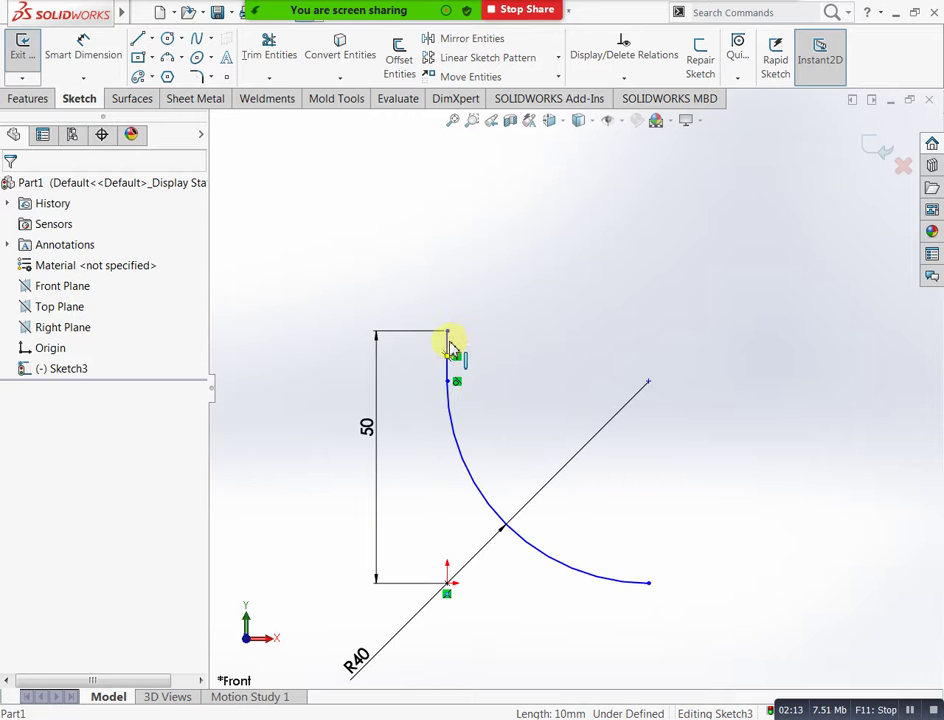
{"action": "left_click", "coordinate": [449, 344]}
{"action": "key", "text": "Delete"}
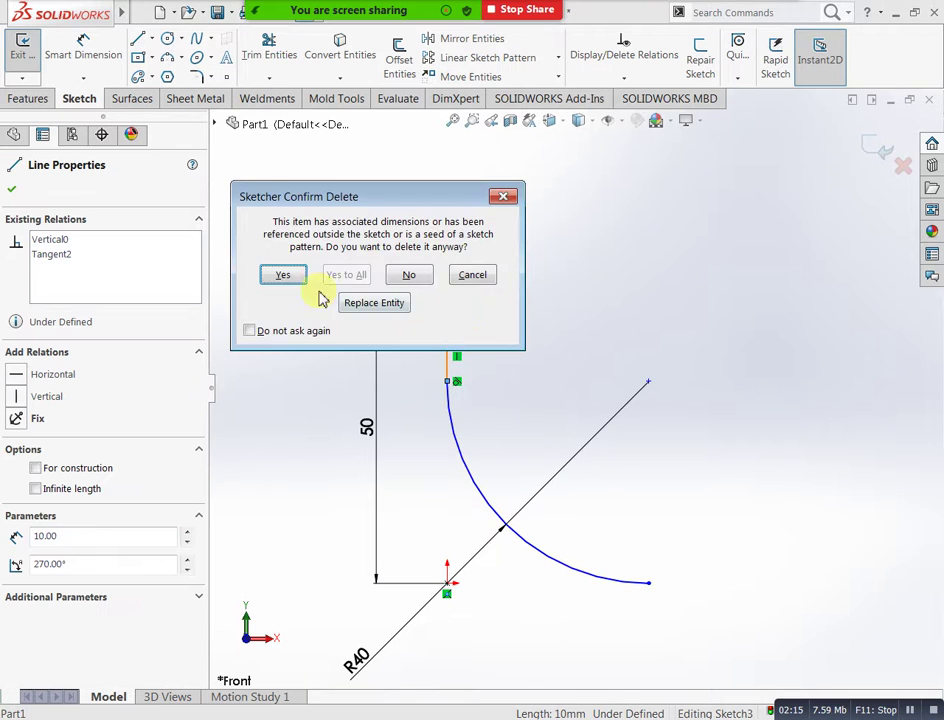
{"action": "left_click", "coordinate": [282, 277]}
{"action": "scroll", "coordinate": [625, 363], "scroll_direction": "up", "scroll_amount": 2}
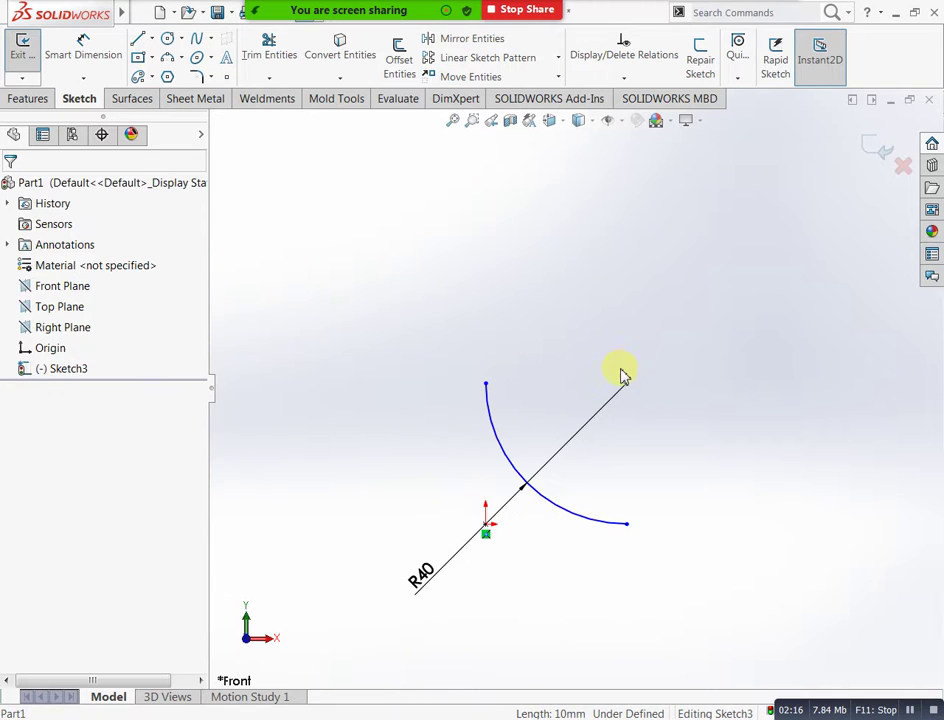
{"action": "left_click", "coordinate": [875, 152]}
Step: Create a reference plane parallel to the Top Plane and coincident with the upper endpoint of the arc
{"action": "mouse_move", "coordinate": [742, 392]}
{"action": "middle_mouse_down"}
{"action": "mouse_move", "coordinate": [674, 447]}
{"action": "mouse_move", "coordinate": [558, 485]}
{"action": "mouse_move", "coordinate": [729, 428]}
{"action": "middle_mouse_up"}
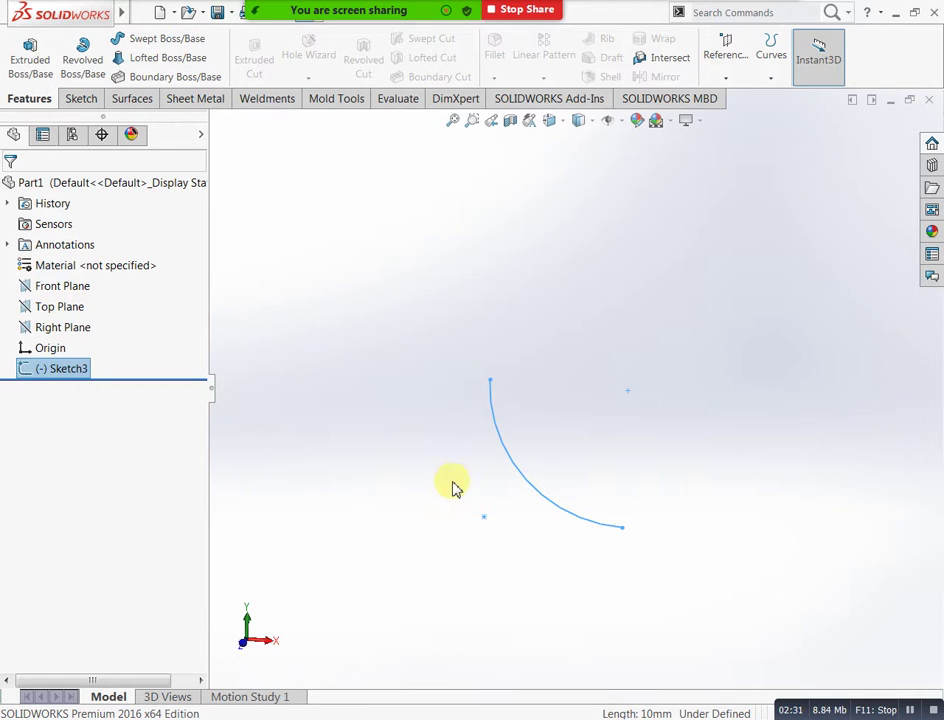
{"action": "scroll", "coordinate": [465, 530], "scroll_direction": "down", "scroll_amount": 5}
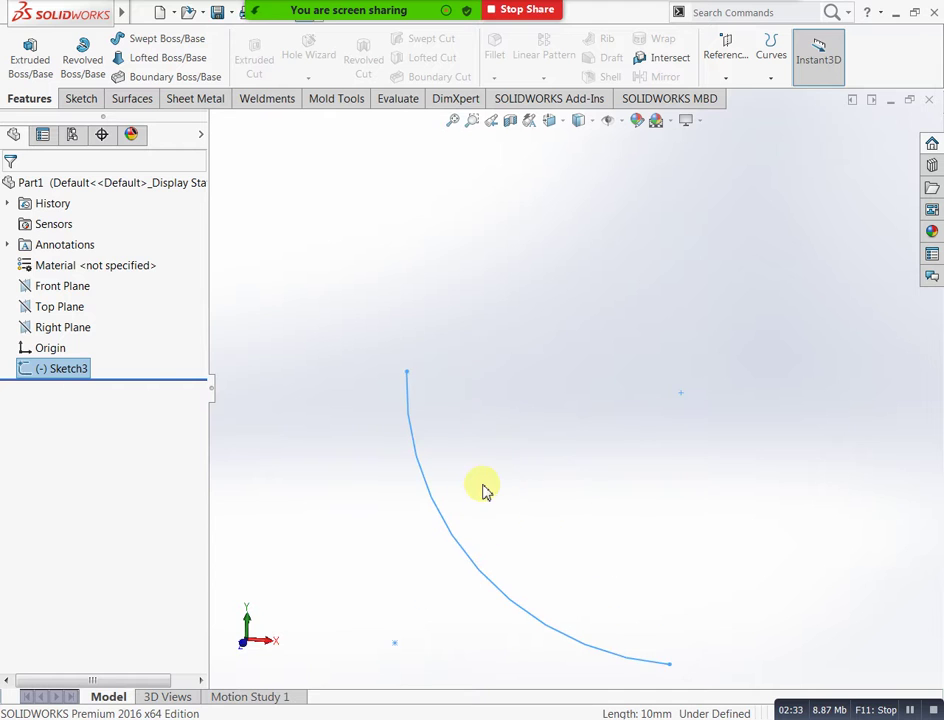
{"action": "scroll", "coordinate": [479, 497], "scroll_direction": "up", "scroll_amount": 5}
{"action": "middle_click_drag", "start_coordinate": [550, 533], "coordinate": [532, 570]}
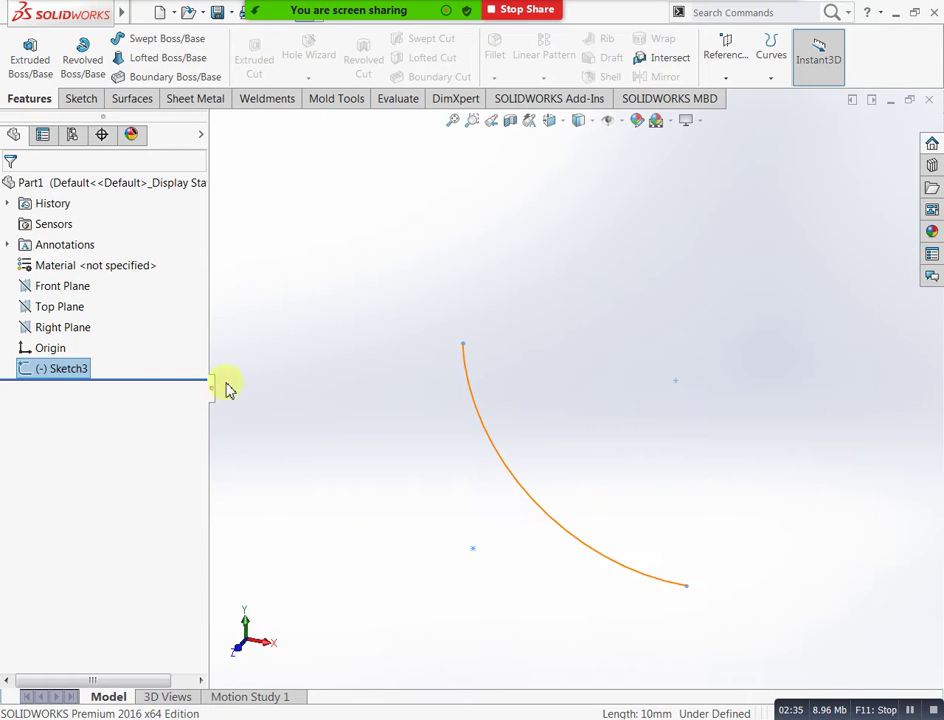
{"action": "left_click", "coordinate": [72, 313]}
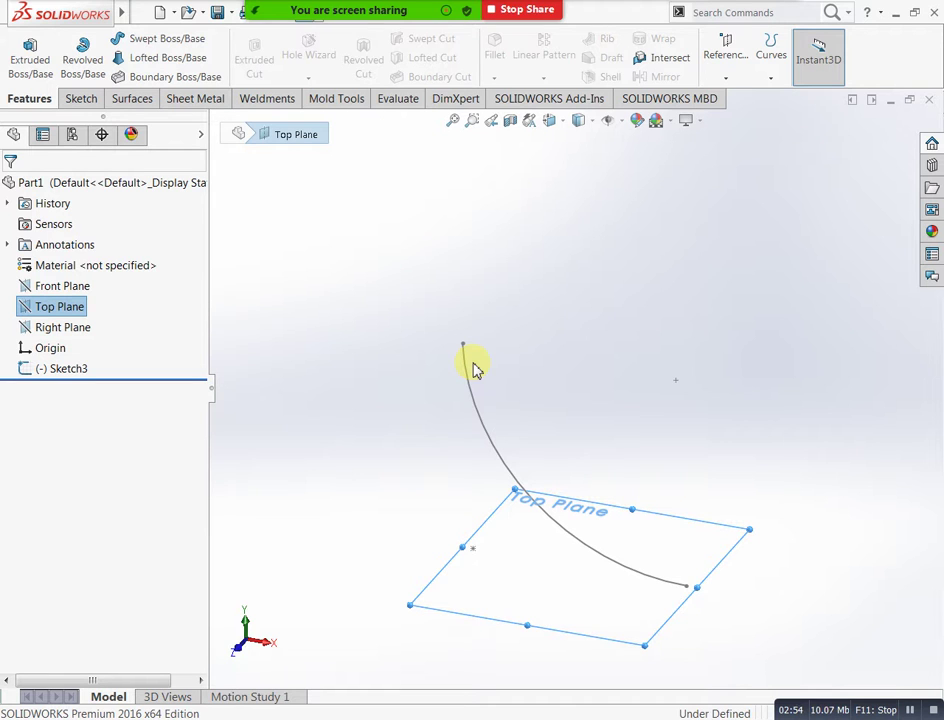
{"action": "left_click", "coordinate": [728, 76]}
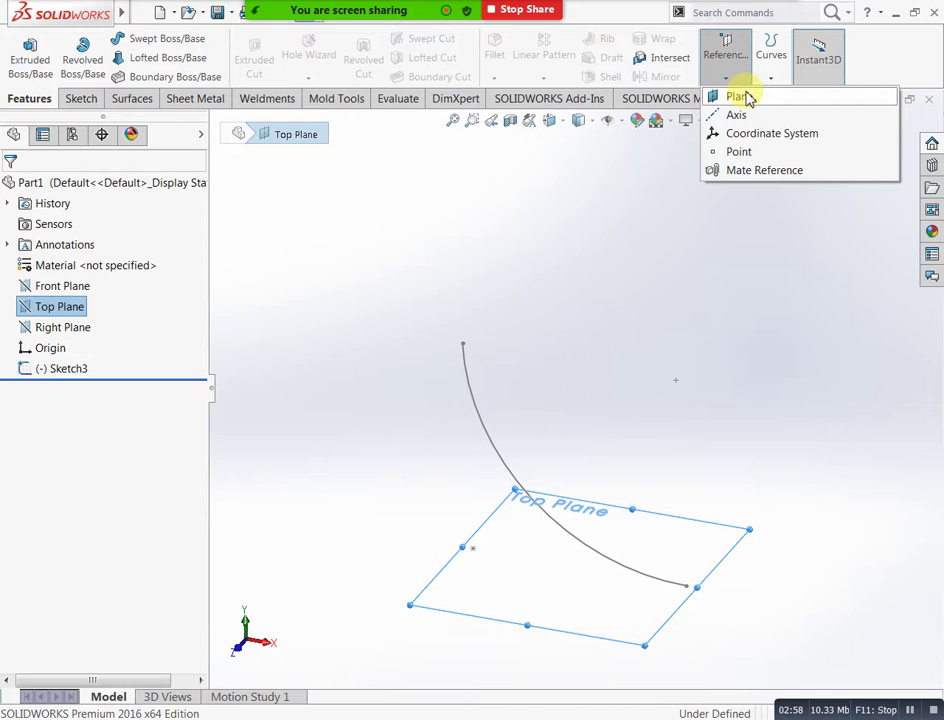
{"action": "left_click", "coordinate": [744, 97]}
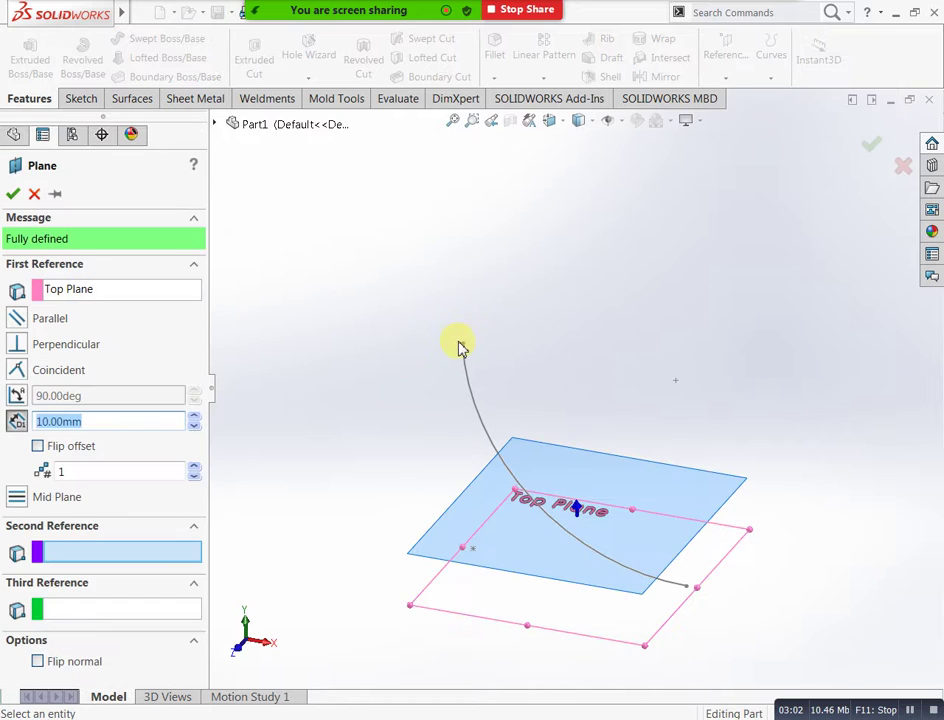
{"action": "left_click", "coordinate": [463, 345]}
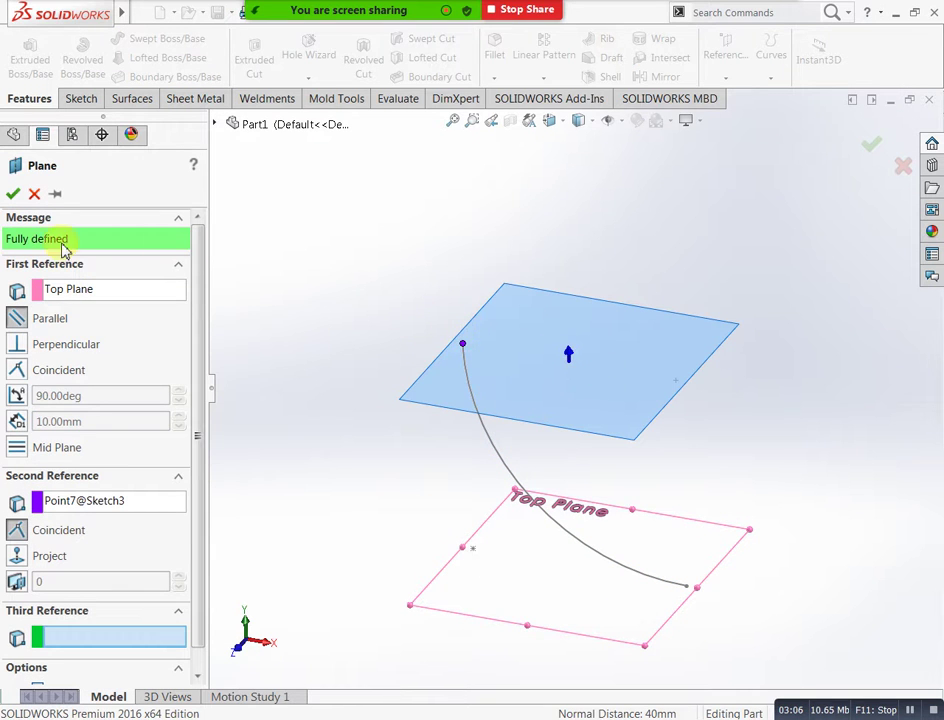
{"action": "left_click", "coordinate": [11, 193]}
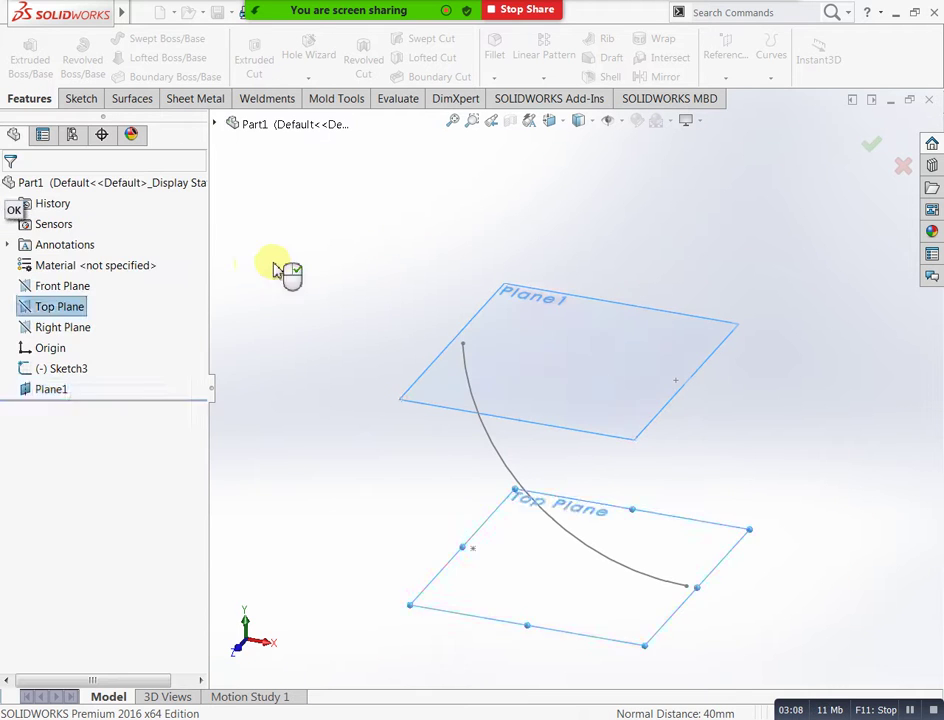
{"action": "middle_click_drag", "start_coordinate": [381, 270], "coordinate": [460, 286]}
{"action": "middle_click_drag", "start_coordinate": [530, 360], "coordinate": [483, 354]}
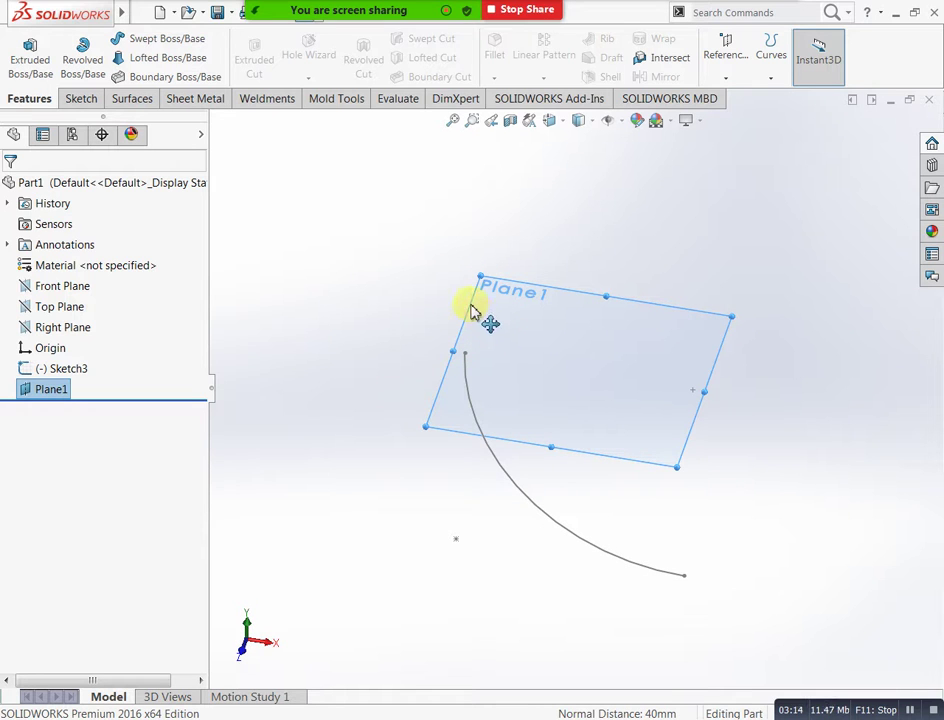
Step: Sketch a circle about 18.9 mm in diameter on the new reference plane, centred on the arc's upper endpoint
{"action": "left_click", "coordinate": [474, 313]}
{"action": "right_click", "coordinate": [476, 315]}
{"action": "left_click", "coordinate": [499, 284]}
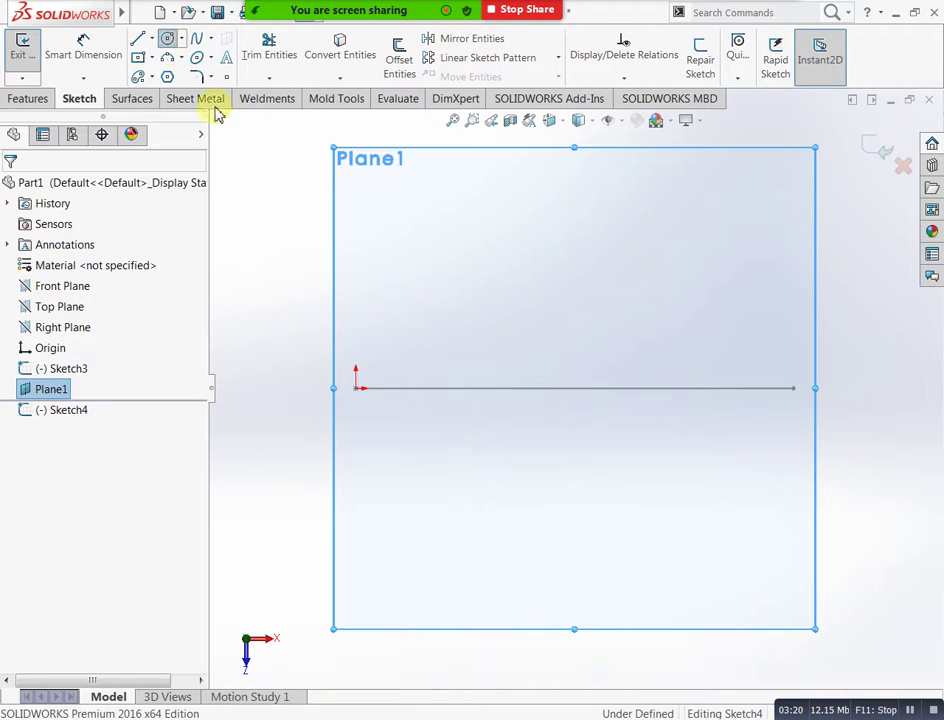
{"action": "left_click", "coordinate": [167, 38]}
{"action": "left_click", "coordinate": [357, 387]}
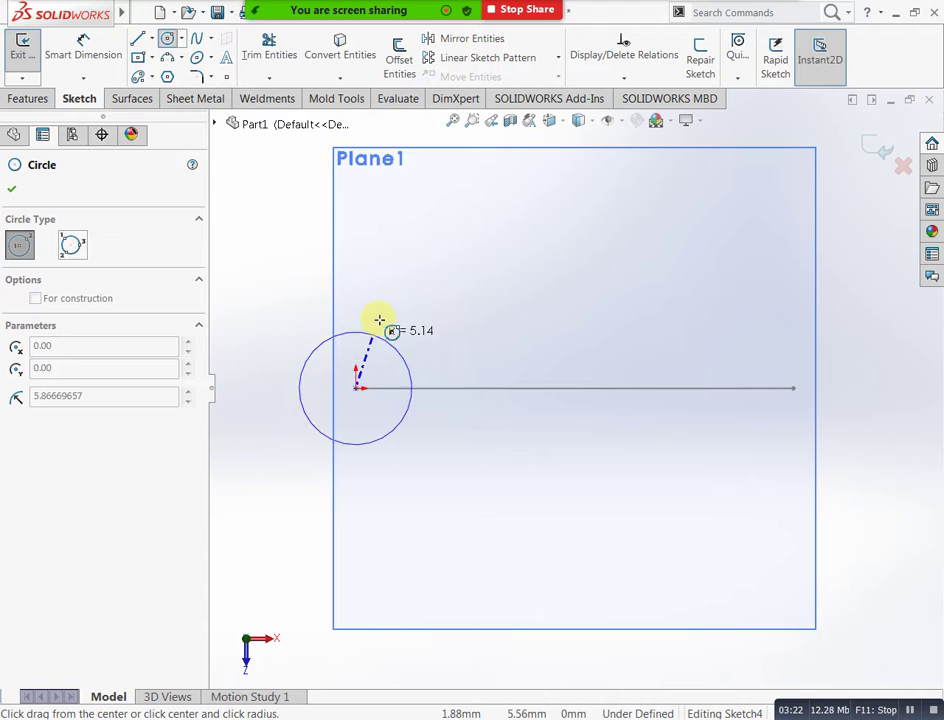
{"action": "left_click", "coordinate": [388, 291]}
{"action": "key", "text": "Escape"}
Step: Set the circle's diameter to 40 mm and exit the sketch
{"action": "left_click", "coordinate": [432, 322]}
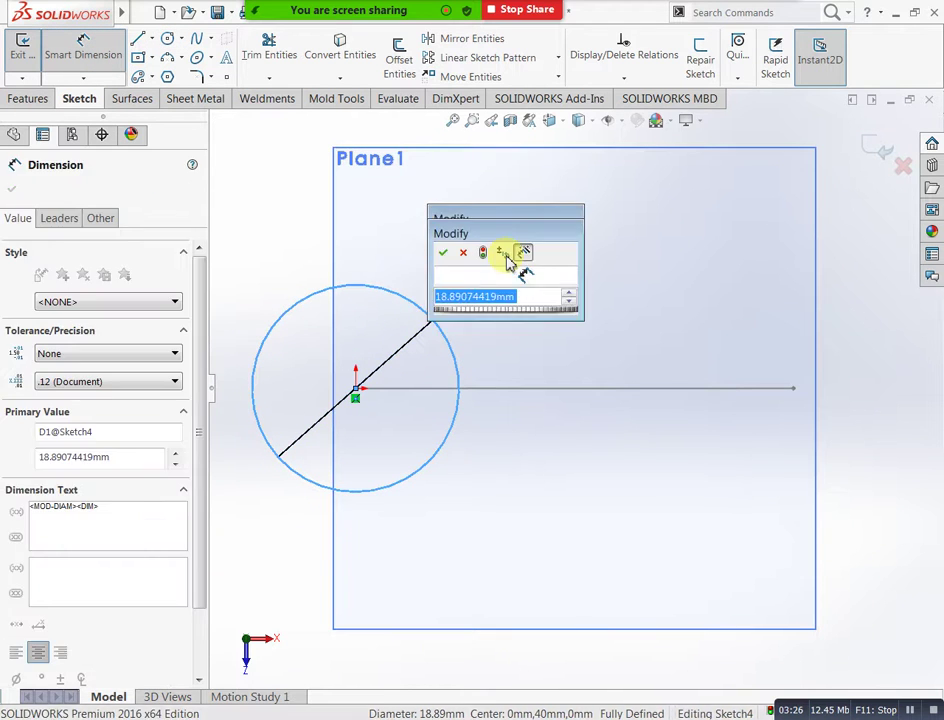
{"action": "type", "text": "40"}
{"action": "key", "text": "Return"}
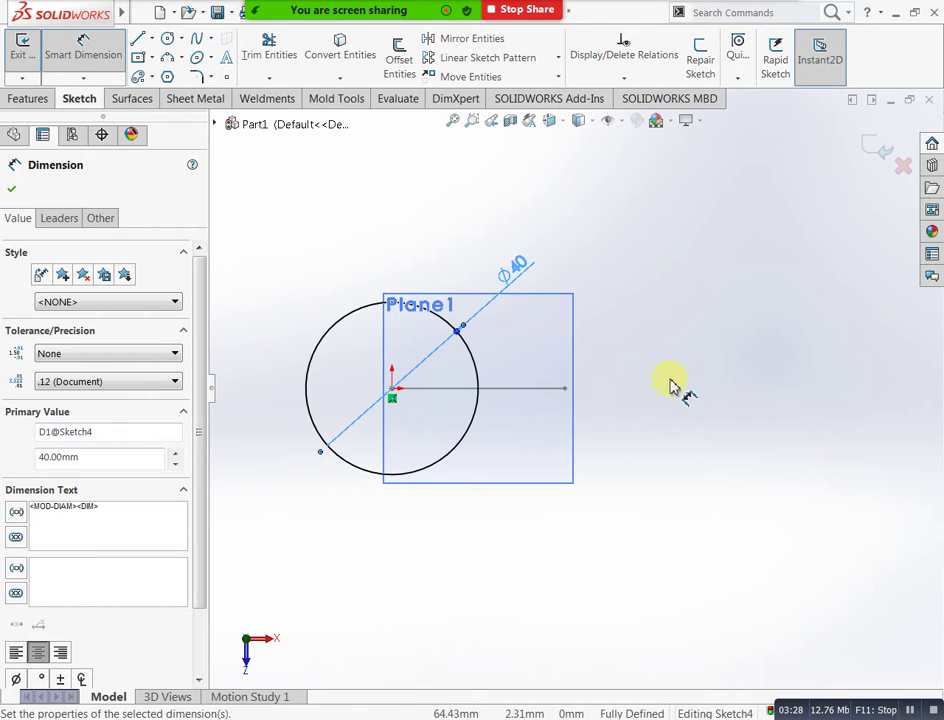
{"action": "left_click", "coordinate": [872, 148]}
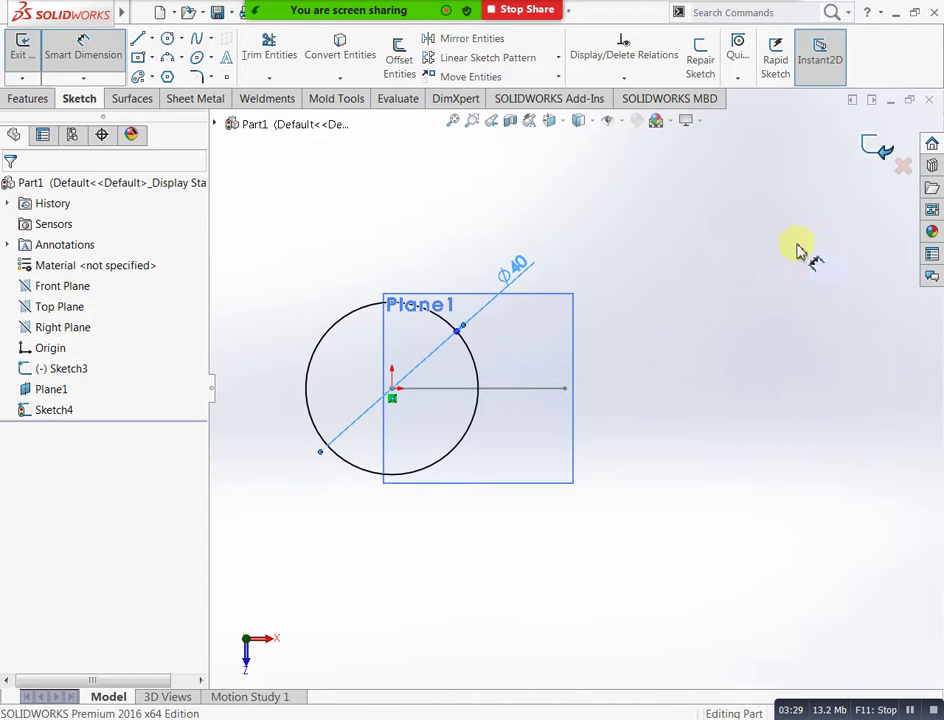
{"action": "mouse_move", "coordinate": [636, 200]}
{"action": "middle_mouse_down"}
{"action": "mouse_move", "coordinate": [624, 394]}
{"action": "mouse_move", "coordinate": [558, 436]}
{"action": "mouse_move", "coordinate": [502, 530]}
{"action": "middle_mouse_up"}
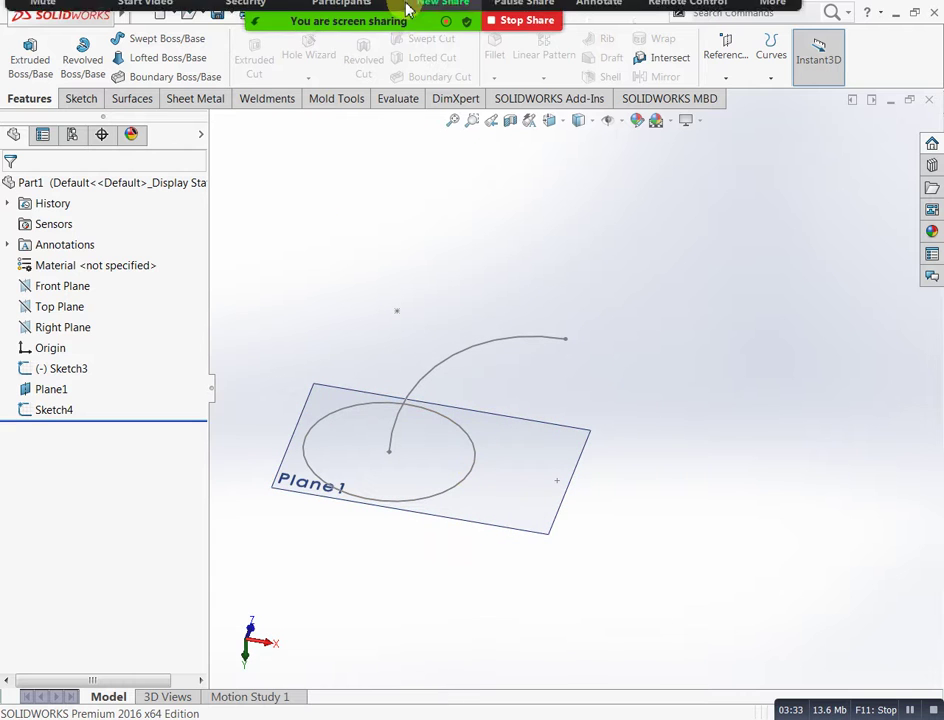
Step: Open the meeting's participants list, mute all participants, and minimise the list
{"action": "left_click", "coordinate": [387, 28]}
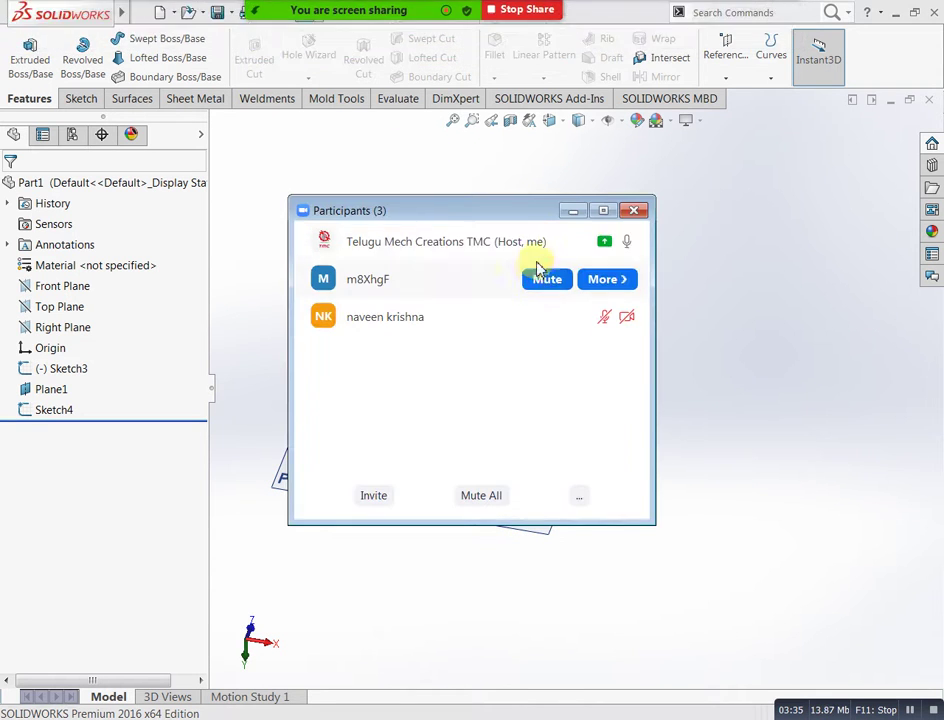
{"action": "left_click", "coordinate": [460, 498]}
{"action": "left_click", "coordinate": [538, 421]}
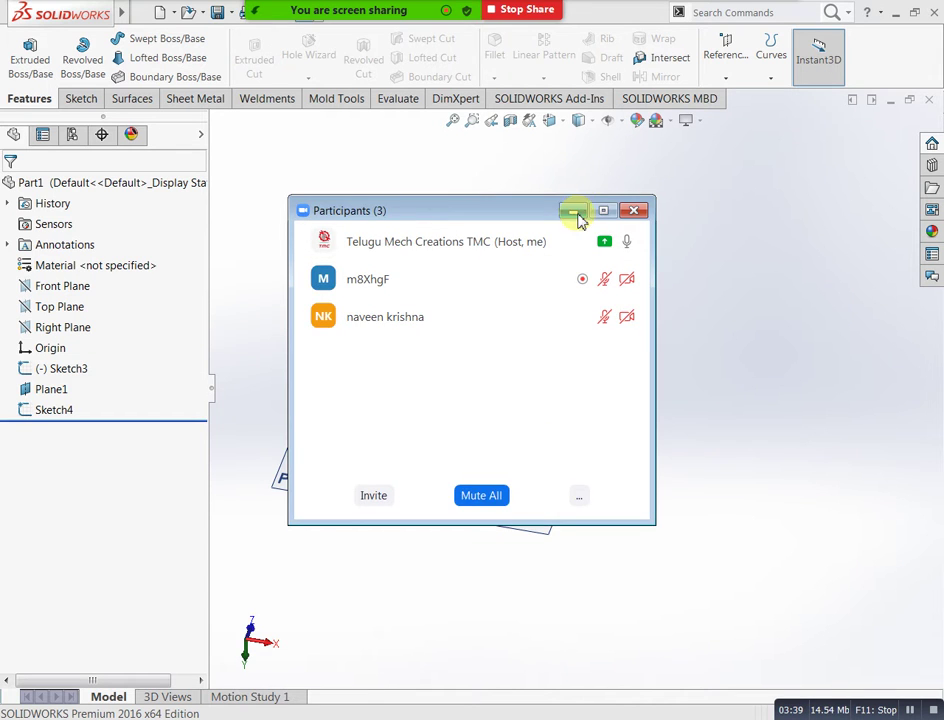
{"action": "left_click", "coordinate": [574, 212]}
Step: Create a solid Swept Boss using the 40 mm circle as profile and the arc as path
{"action": "mouse_move", "coordinate": [480, 459]}
{"action": "middle_mouse_down"}
{"action": "mouse_move", "coordinate": [520, 419]}
{"action": "mouse_move", "coordinate": [488, 463]}
{"action": "middle_mouse_up"}
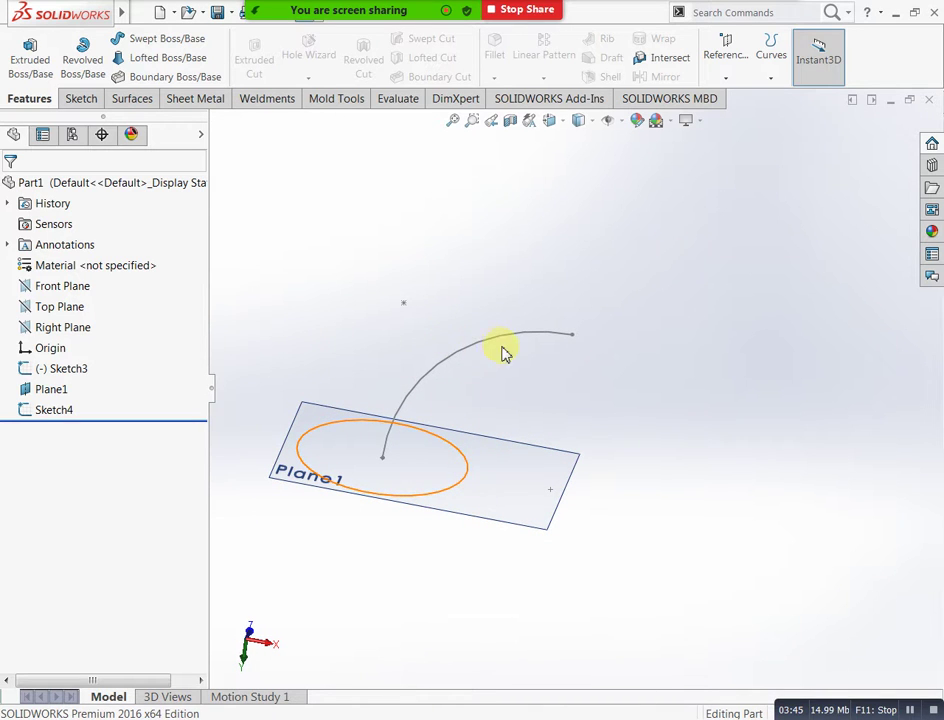
{"action": "middle_click_drag", "start_coordinate": [528, 366], "coordinate": [476, 470]}
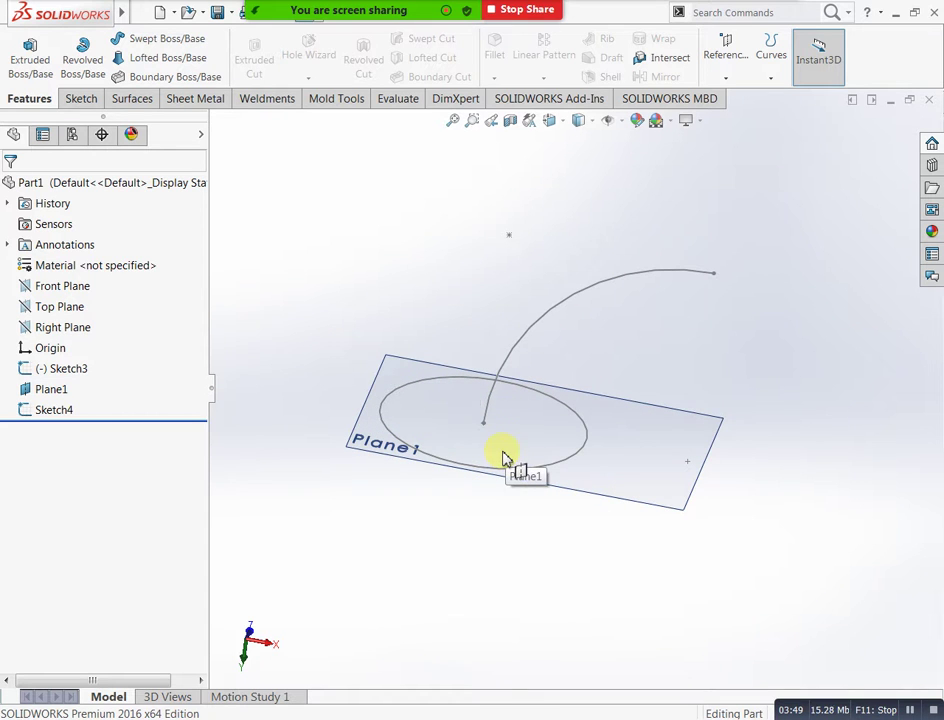
{"action": "left_click", "coordinate": [164, 38]}
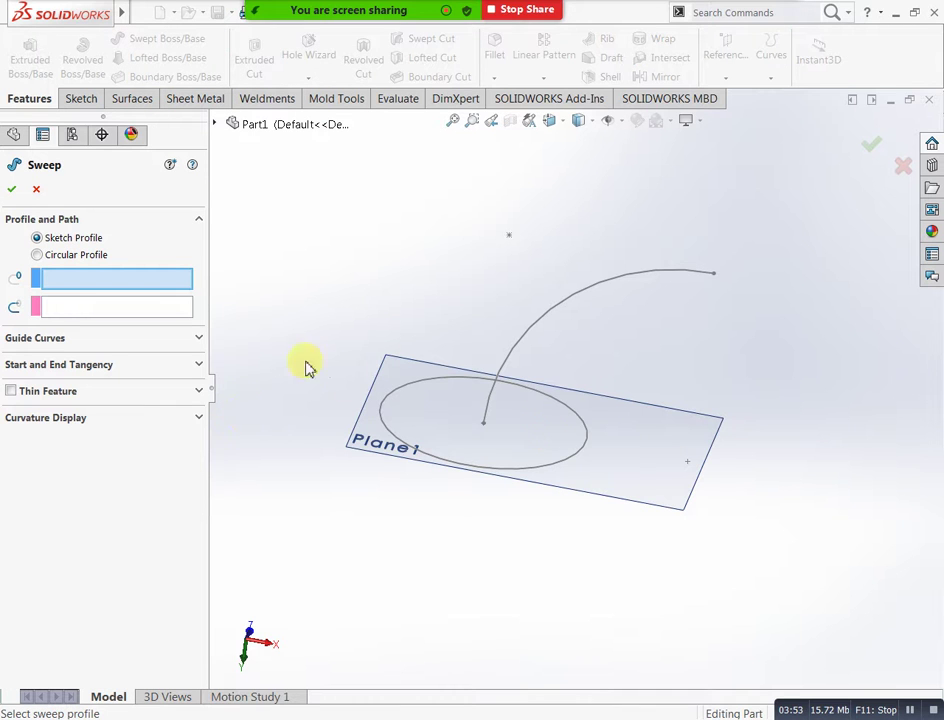
{"action": "left_click", "coordinate": [583, 452]}
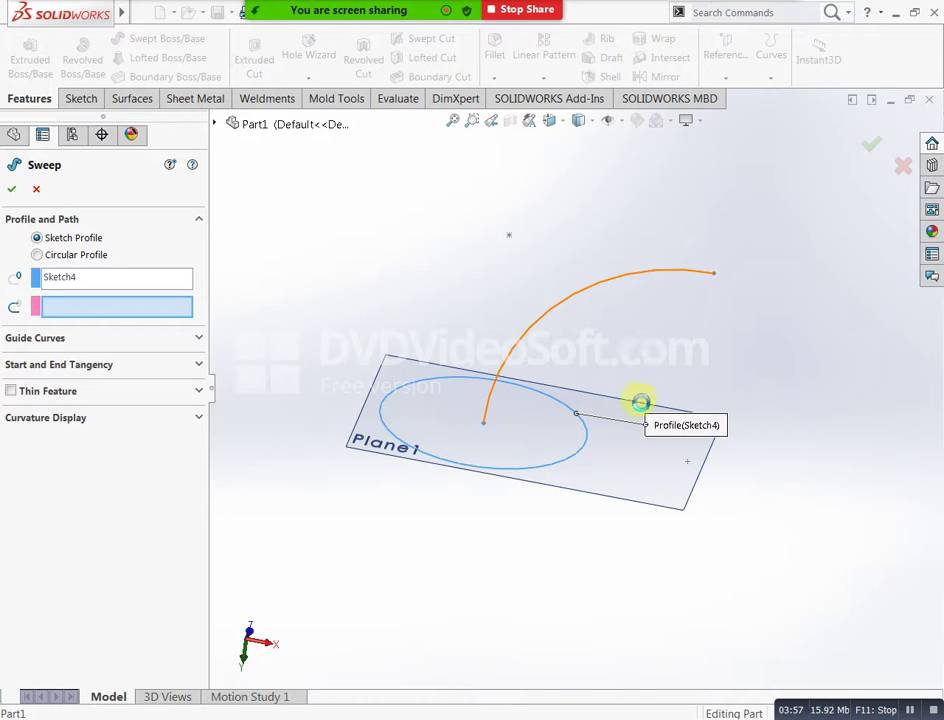
{"action": "left_click", "coordinate": [11, 188]}
Step: Undo the solid sweep
{"action": "middle_click_drag", "start_coordinate": [537, 596], "coordinate": [643, 405]}
{"action": "middle_click_drag", "start_coordinate": [727, 495], "coordinate": [658, 490]}
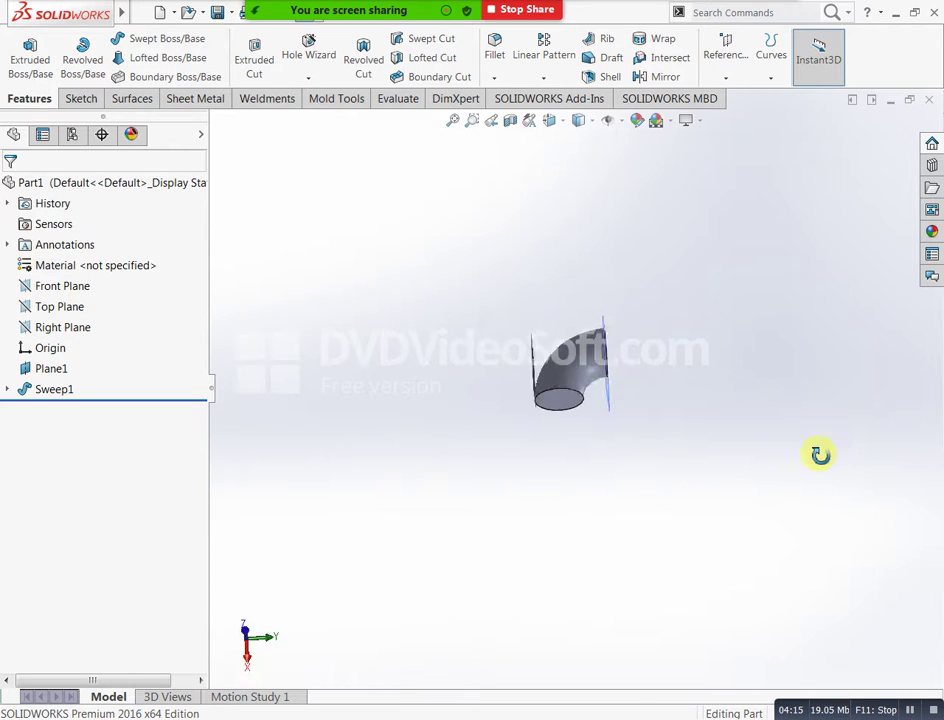
{"action": "middle_click_drag", "start_coordinate": [838, 494], "coordinate": [601, 247]}
{"action": "scroll", "coordinate": [580, 392], "scroll_direction": "down", "scroll_amount": 6}
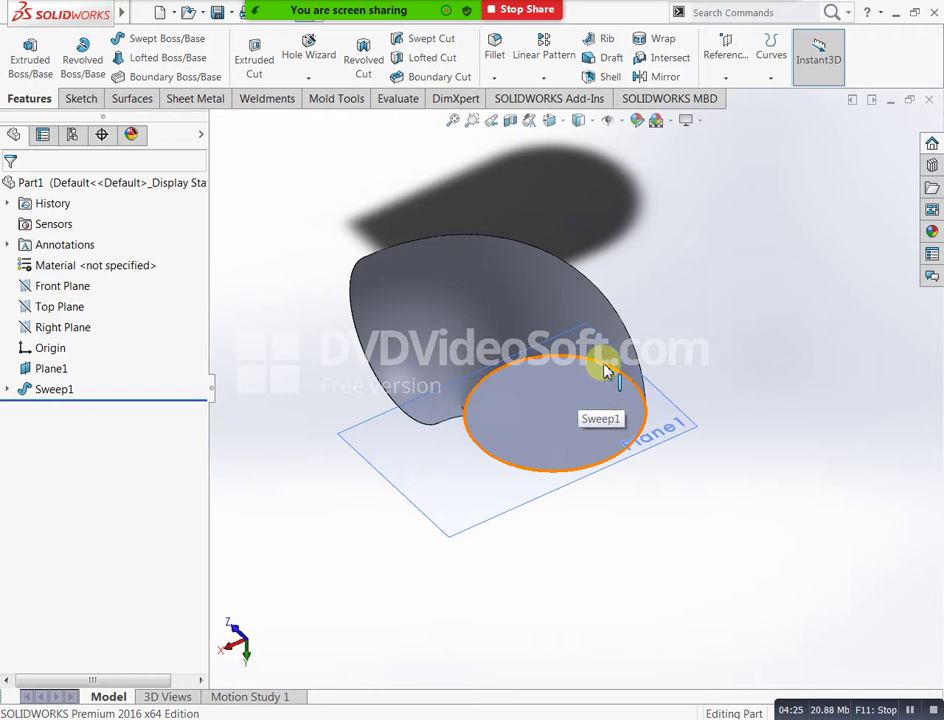
{"action": "key", "text": "ctrl+z"}
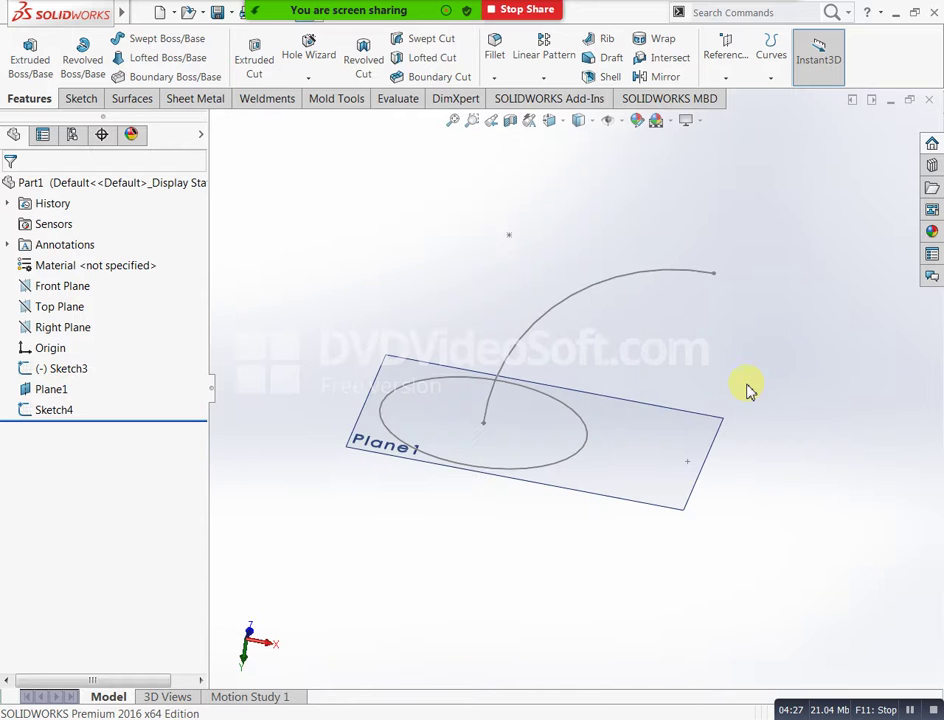
Step: Sweep the 40 mm circle along the arc as a one-direction thin feature with a 3 mm wall
{"action": "left_click", "coordinate": [166, 40]}
{"action": "left_click", "coordinate": [393, 390]}
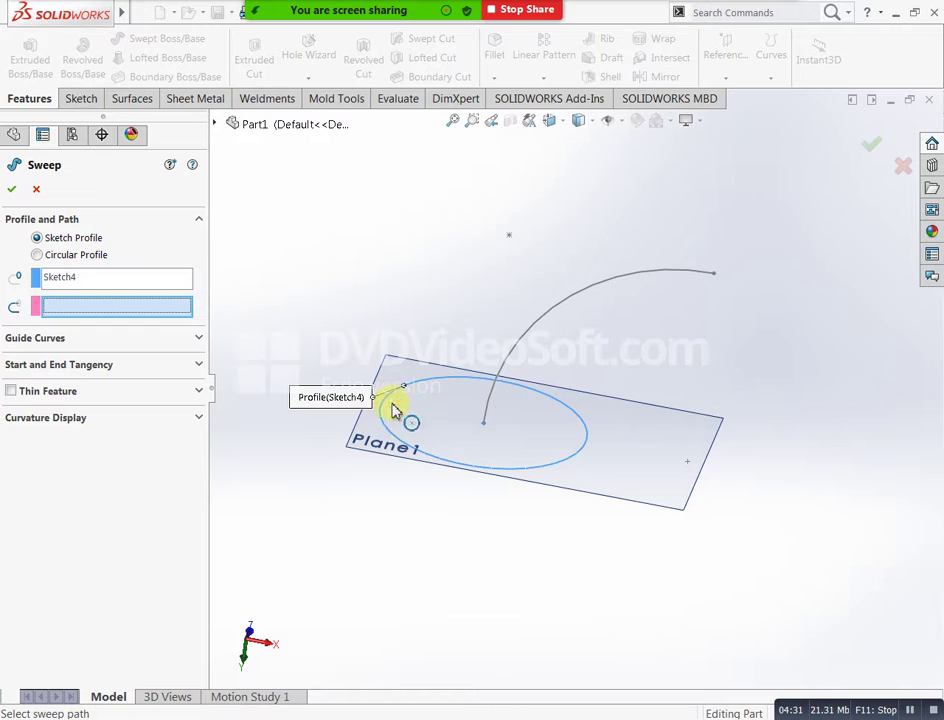
{"action": "left_click", "coordinate": [525, 342]}
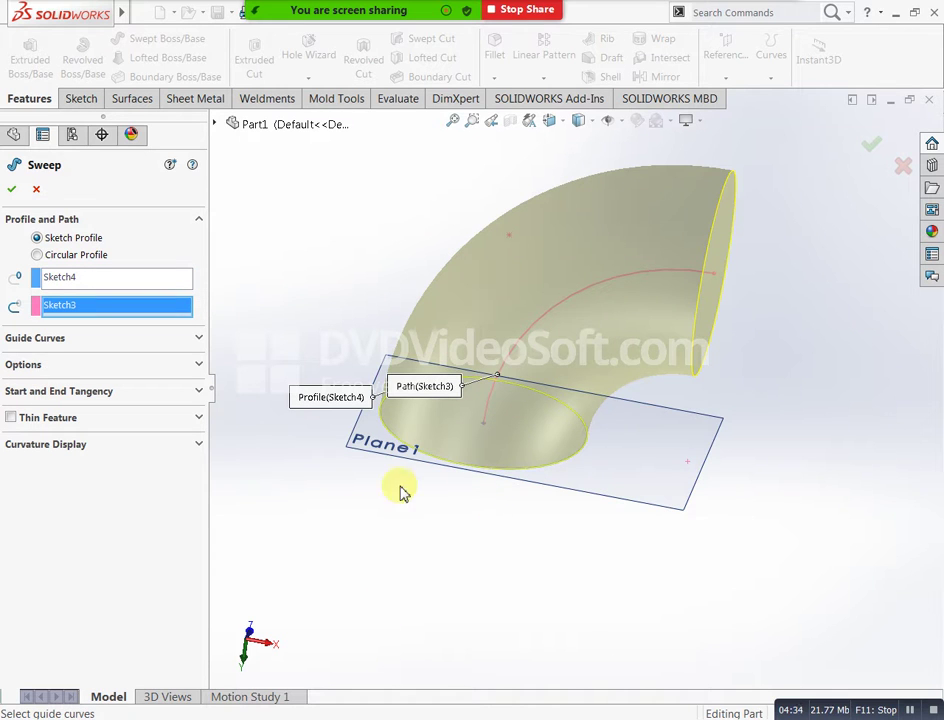
{"action": "left_click", "coordinate": [12, 417]}
{"action": "middle_click_drag", "start_coordinate": [461, 515], "coordinate": [499, 495]}
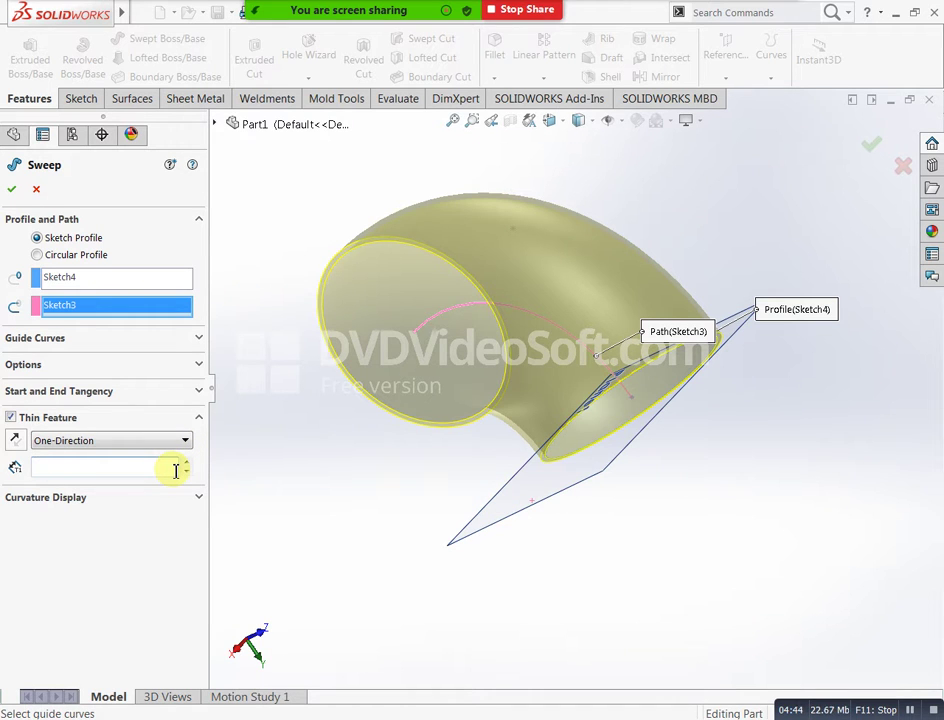
{"action": "key", "text": "Return"}
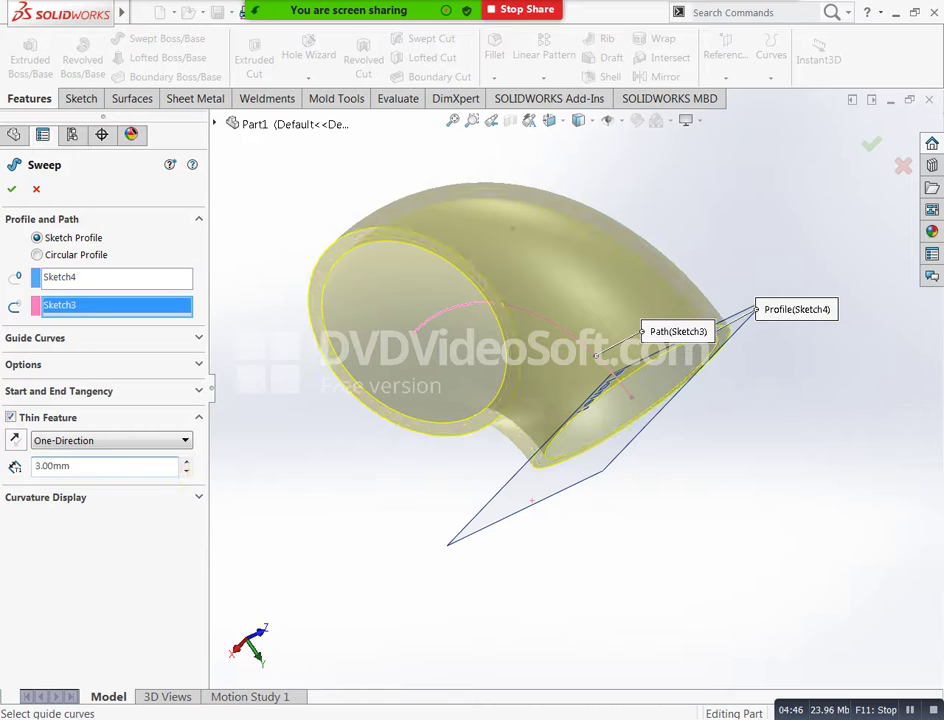
{"action": "left_click", "coordinate": [12, 190]}
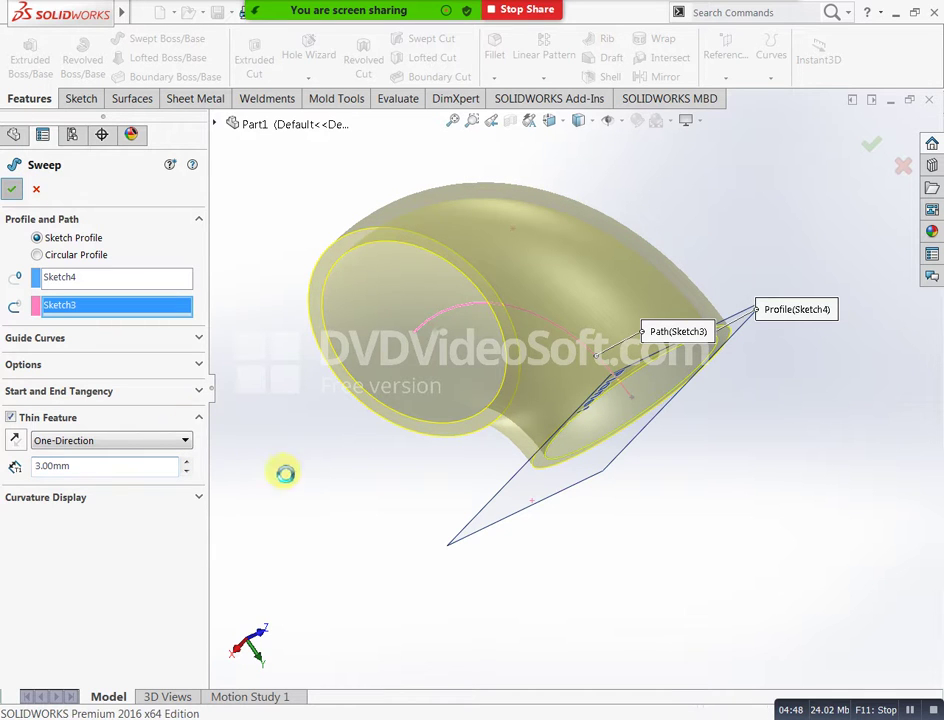
Step: Examine the hollow swept elbow and its open ends from several angles
{"action": "middle_click_drag", "start_coordinate": [420, 545], "coordinate": [580, 535]}
{"action": "scroll", "coordinate": [531, 328], "scroll_direction": "up", "scroll_amount": 3}
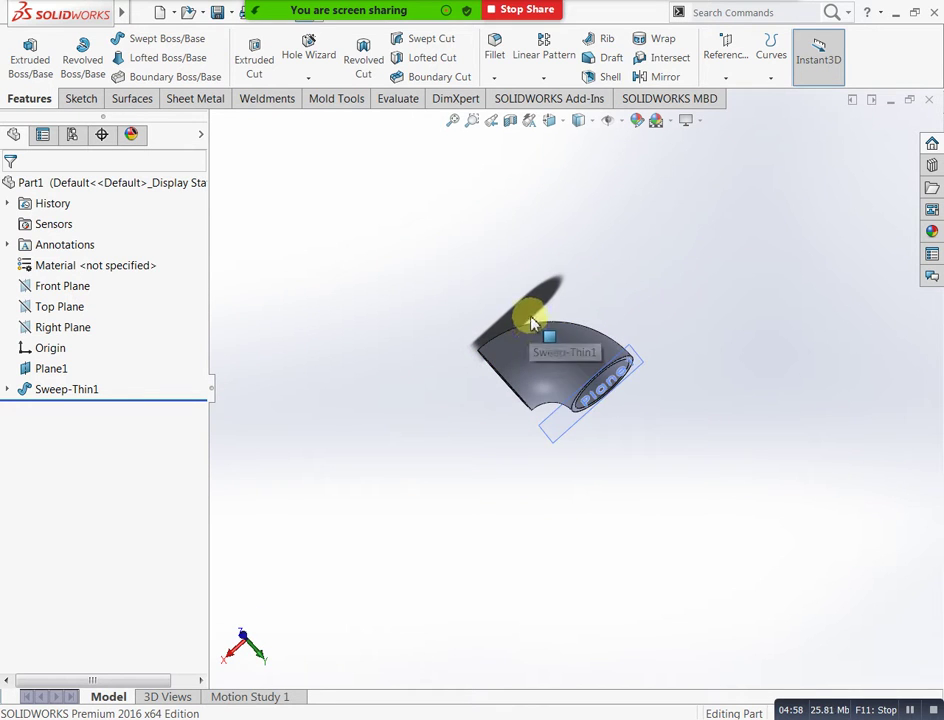
{"action": "scroll", "coordinate": [531, 324], "scroll_direction": "down", "scroll_amount": 2}
{"action": "scroll", "coordinate": [635, 397], "scroll_direction": "down", "scroll_amount": 2}
{"action": "scroll", "coordinate": [568, 322], "scroll_direction": "up", "scroll_amount": 4}
{"action": "middle_click_drag", "start_coordinate": [566, 320], "coordinate": [562, 246]}
{"action": "scroll", "coordinate": [592, 355], "scroll_direction": "down", "scroll_amount": 3}
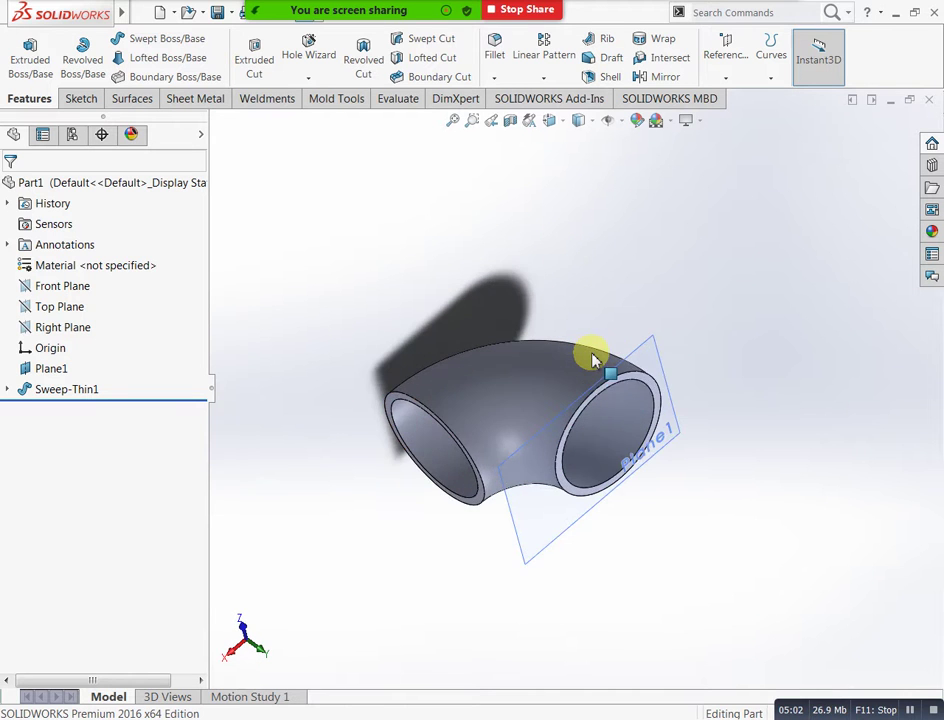
{"action": "middle_click_drag", "start_coordinate": [593, 360], "coordinate": [659, 425]}
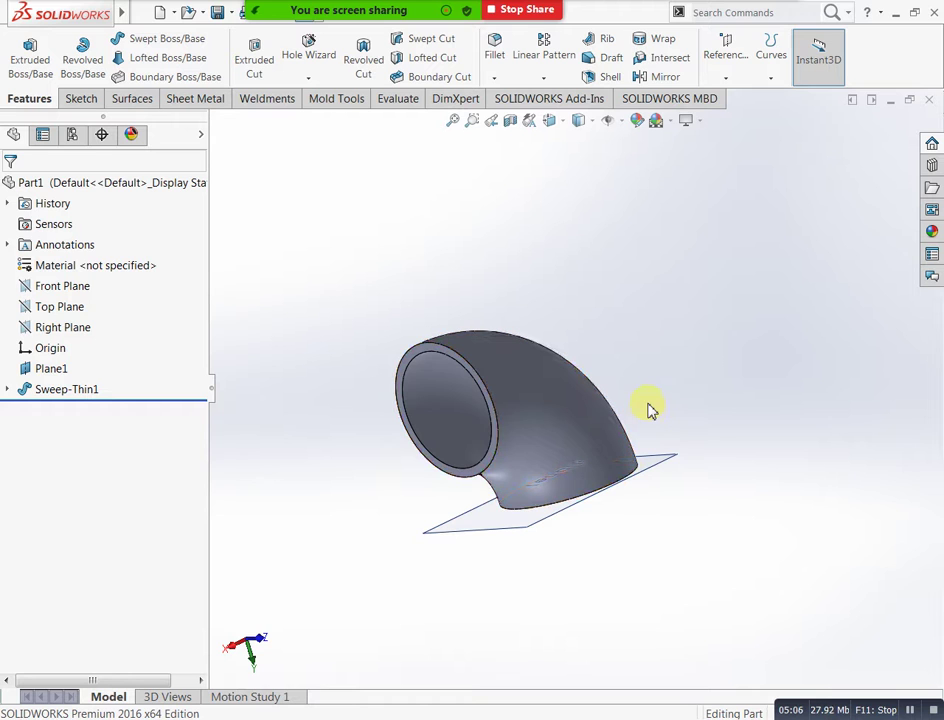
Step: Undo the thin sweep, the circle sketch and the reference plane, leaving only the arc sketch
{"action": "key", "text": "ctrl+z"}
{"action": "key", "text": "ctrl+z"}
{"action": "key", "text": "ctrl+z"}
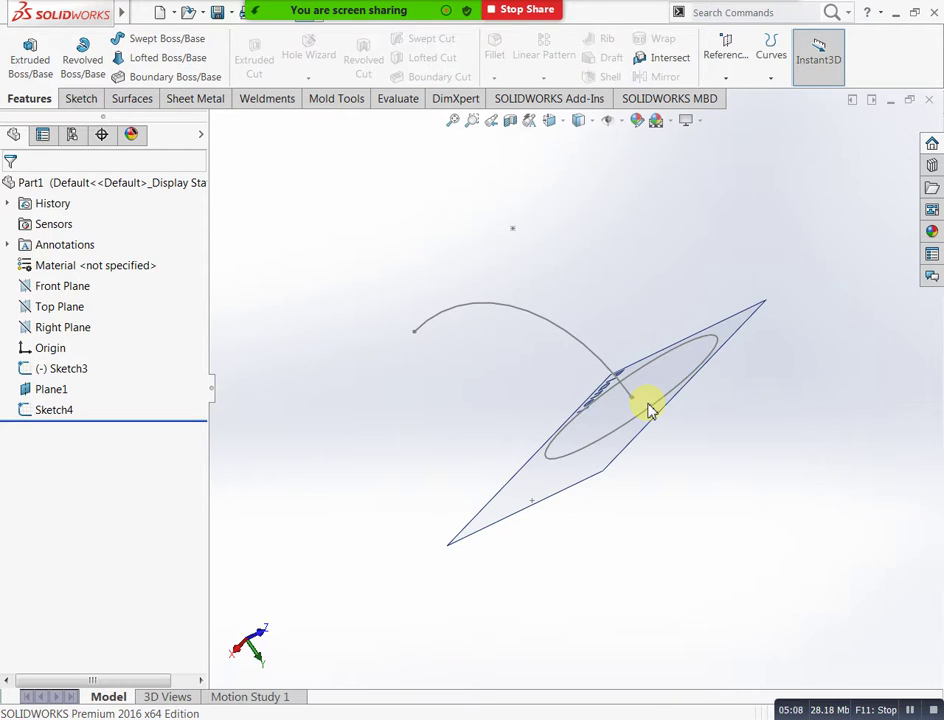
{"action": "key", "text": "ctrl+z"}
{"action": "key", "text": "ctrl+z"}
{"action": "key", "text": "ctrl+z"}
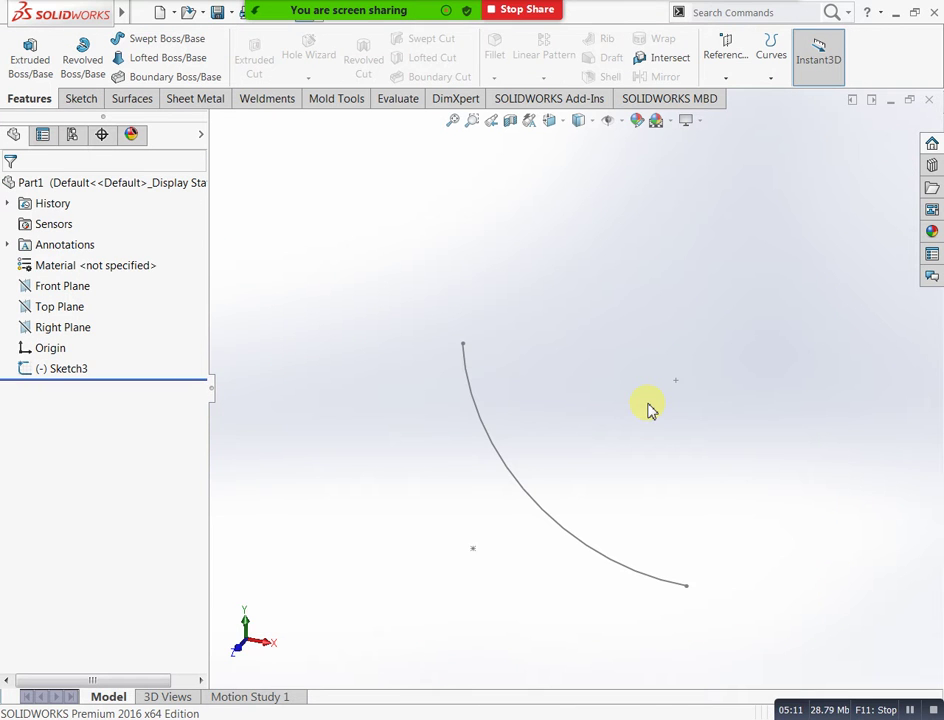
Step: Undo the segment deletions, fillet, dimensions and lines of the path sketch back to an empty Front Plane sketch
{"action": "key", "text": "ctrl+z"}
{"action": "key", "text": "ctrl+z"}
{"action": "key", "text": "ctrl+z"}
{"action": "key", "text": "ctrl+z"}
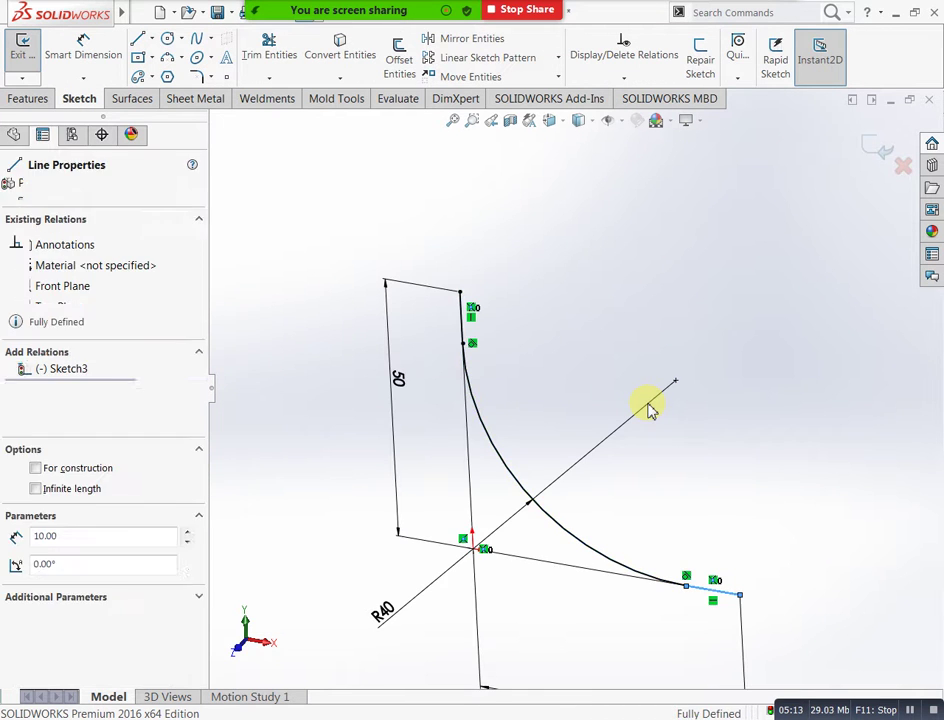
{"action": "key", "text": "ctrl+z"}
{"action": "key", "text": "ctrl+z"}
{"action": "key", "text": "ctrl+z"}
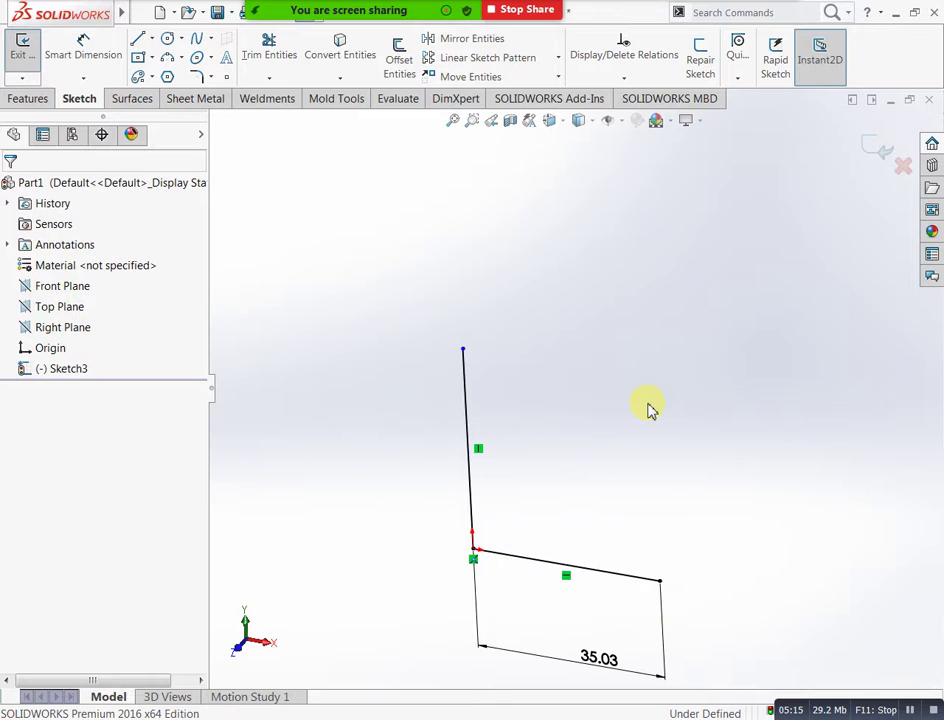
{"action": "key", "text": "ctrl+1"}
{"action": "key", "text": "ctrl+z"}
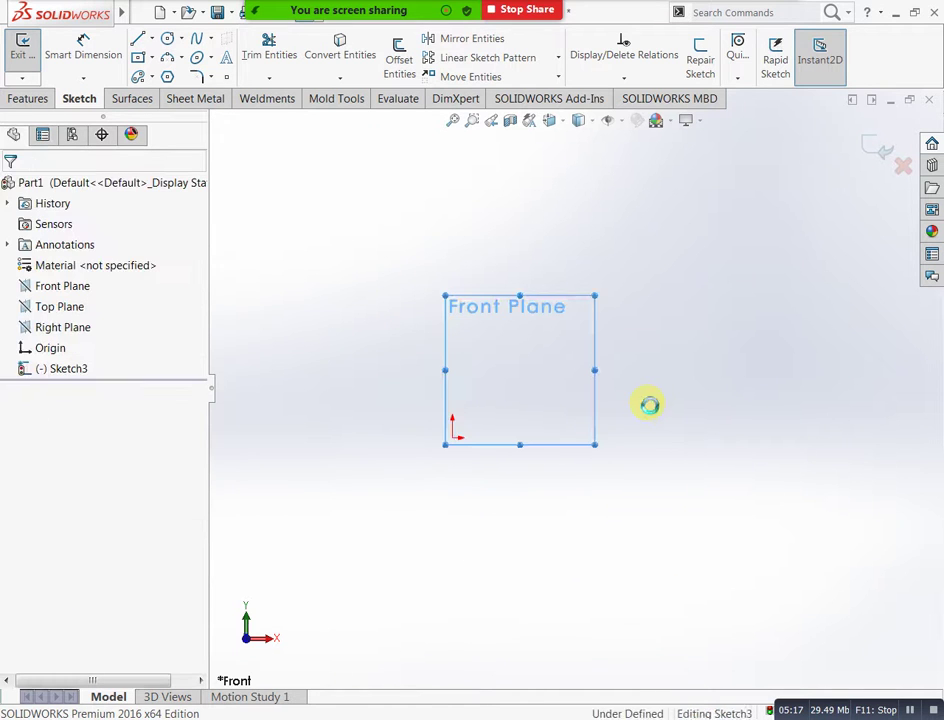
Step: Sketch an upright center rectangle on the Front Plane, centred on the origin
{"action": "scroll", "coordinate": [500, 358], "scroll_direction": "up", "scroll_amount": 2}
{"action": "scroll", "coordinate": [544, 415], "scroll_direction": "down", "scroll_amount": 4}
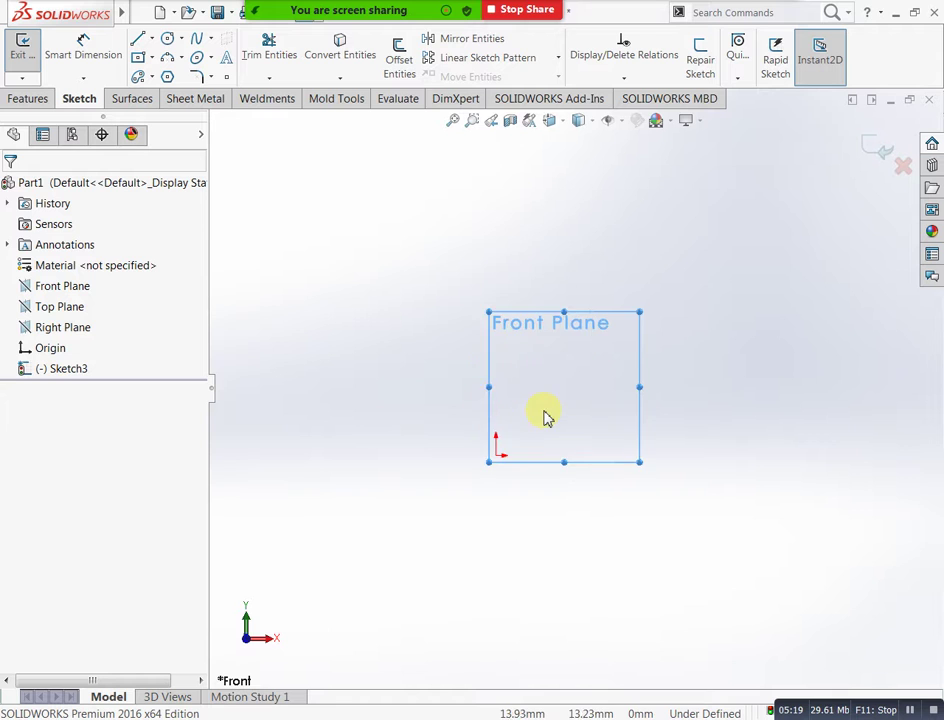
{"action": "left_click", "coordinate": [139, 57]}
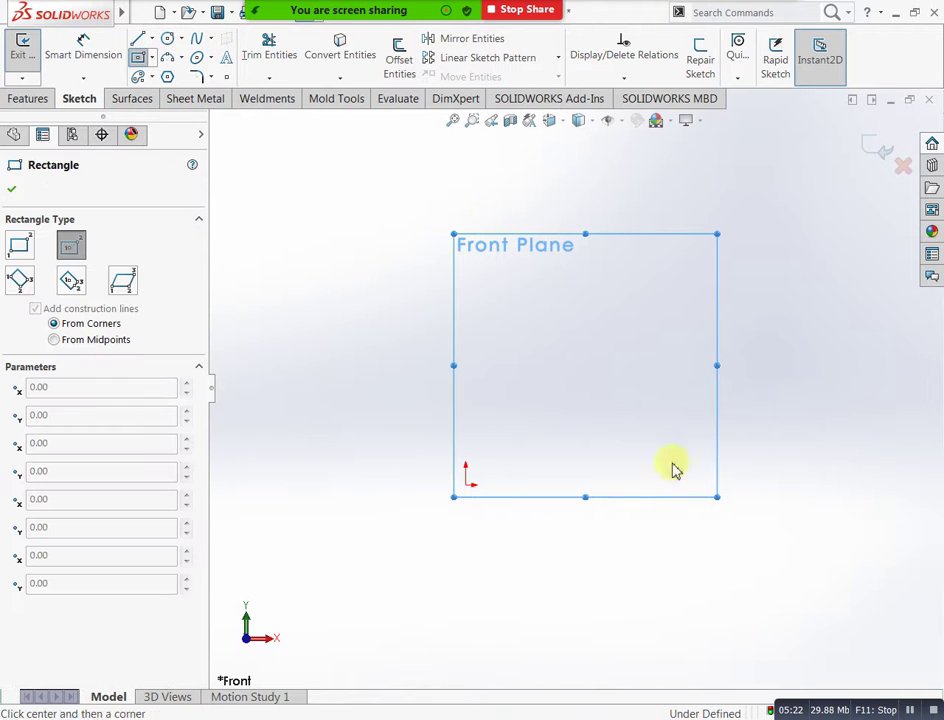
{"action": "left_click", "coordinate": [466, 484]}
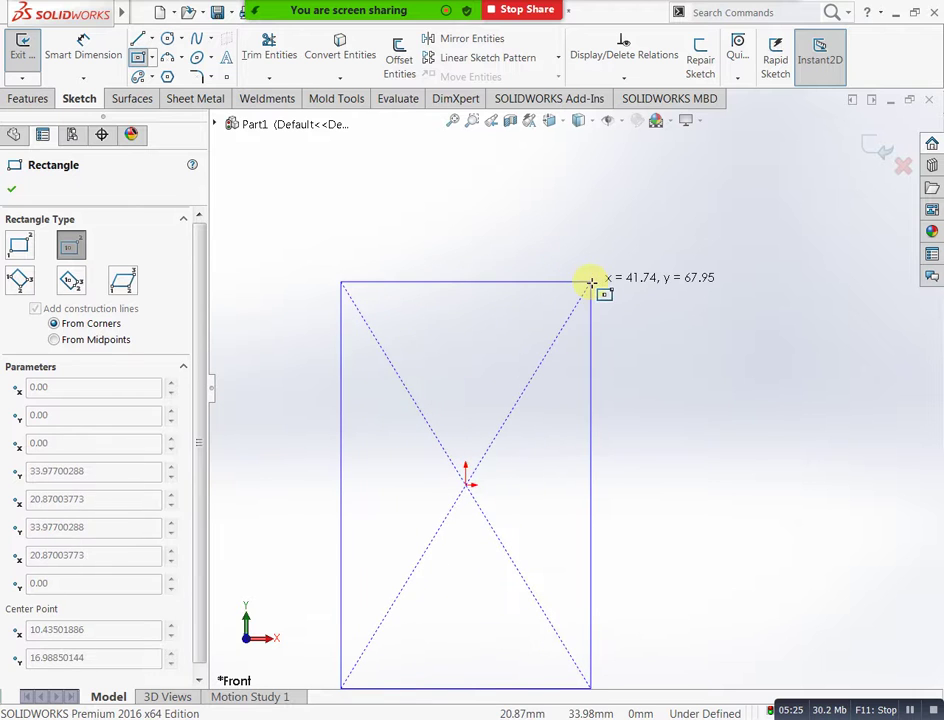
{"action": "left_click", "coordinate": [558, 339]}
{"action": "scroll", "coordinate": [617, 395], "scroll_direction": "up", "scroll_amount": 1}
{"action": "scroll", "coordinate": [520, 612], "scroll_direction": "down", "scroll_amount": 1}
{"action": "key", "text": "Escape"}
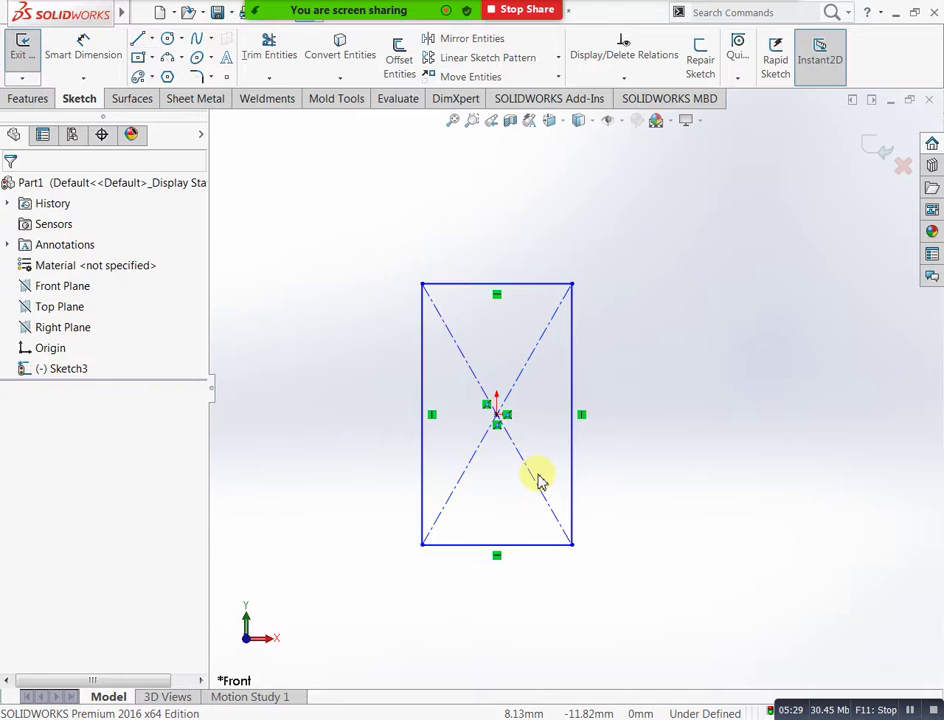
{"action": "scroll", "coordinate": [538, 482], "scroll_direction": "up", "scroll_amount": 1}
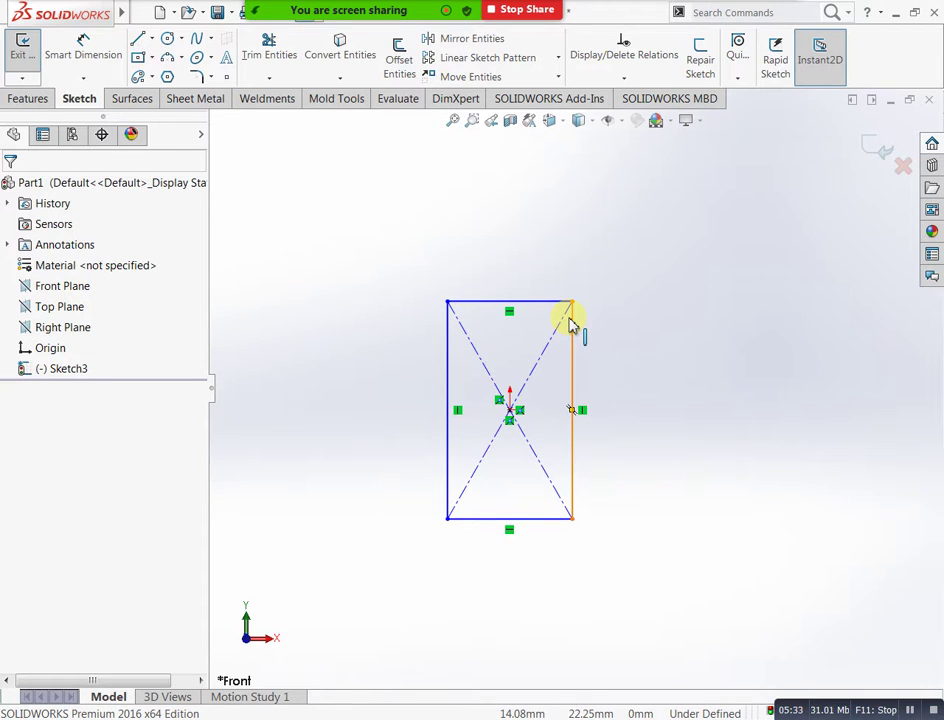
{"action": "scroll", "coordinate": [597, 354], "scroll_direction": "up", "scroll_amount": 2}
{"action": "scroll", "coordinate": [590, 365], "scroll_direction": "down", "scroll_amount": 3}
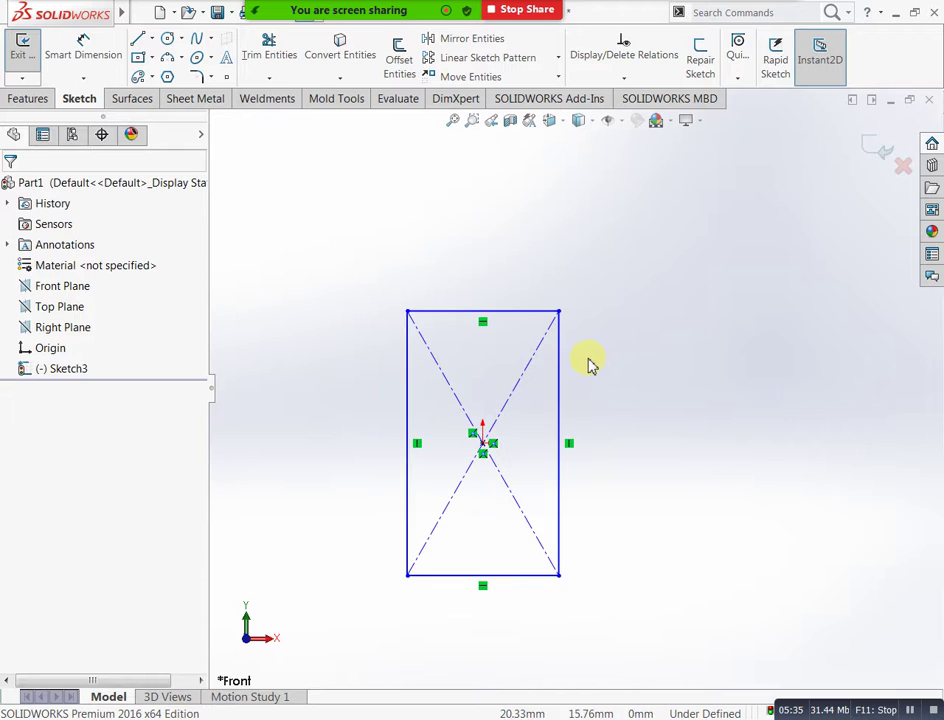
{"action": "scroll", "coordinate": [592, 367], "scroll_direction": "up", "scroll_amount": 1}
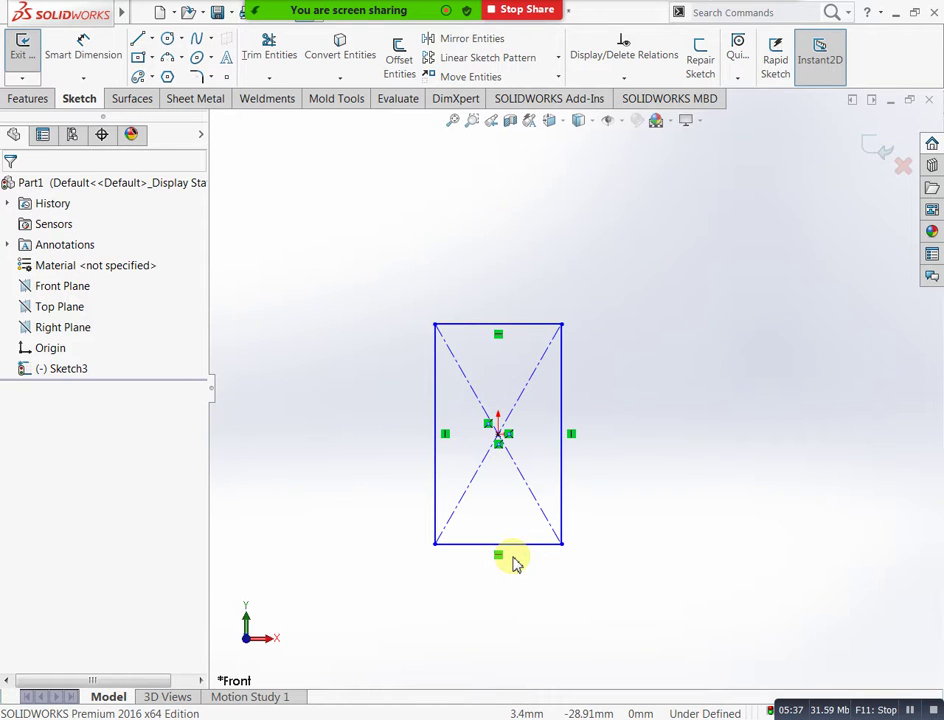
Step: Dimension the center rectangle's vertical side and set its height to 50 mm
{"action": "scroll", "coordinate": [527, 547], "scroll_direction": "up", "scroll_amount": 2}
{"action": "scroll", "coordinate": [529, 531], "scroll_direction": "down", "scroll_amount": 3}
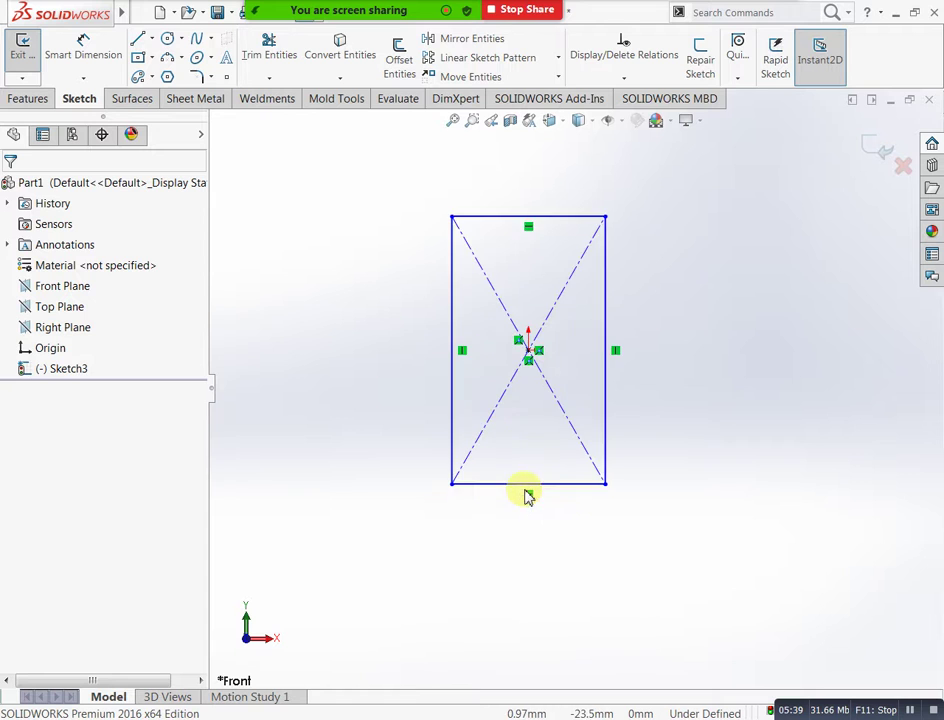
{"action": "scroll", "coordinate": [567, 400], "scroll_direction": "up", "scroll_amount": 2}
{"action": "scroll", "coordinate": [576, 304], "scroll_direction": "down", "scroll_amount": 2}
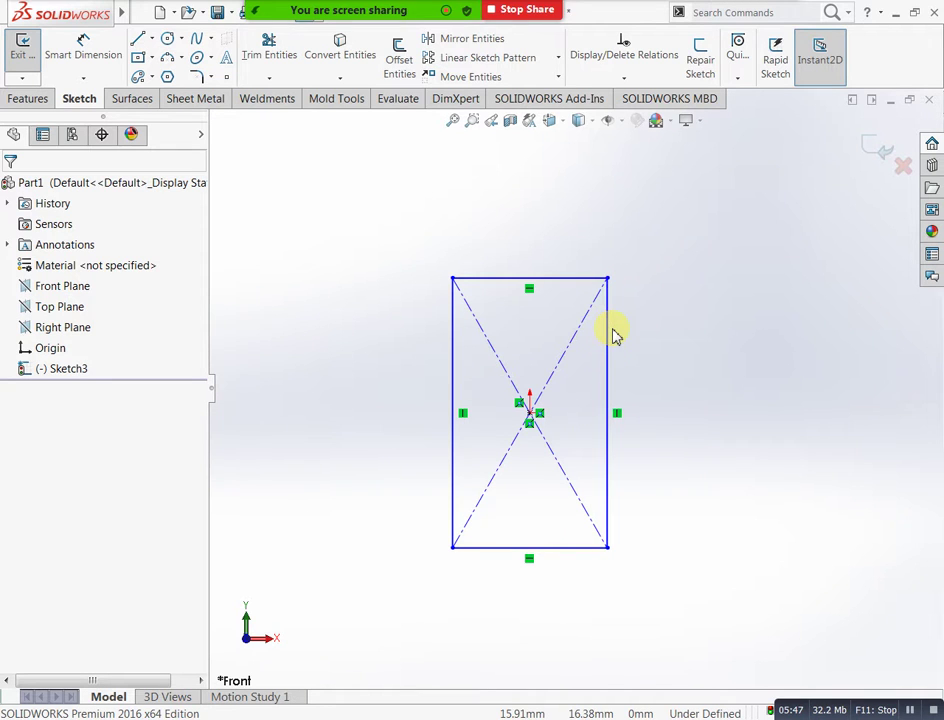
{"action": "left_click", "coordinate": [82, 52]}
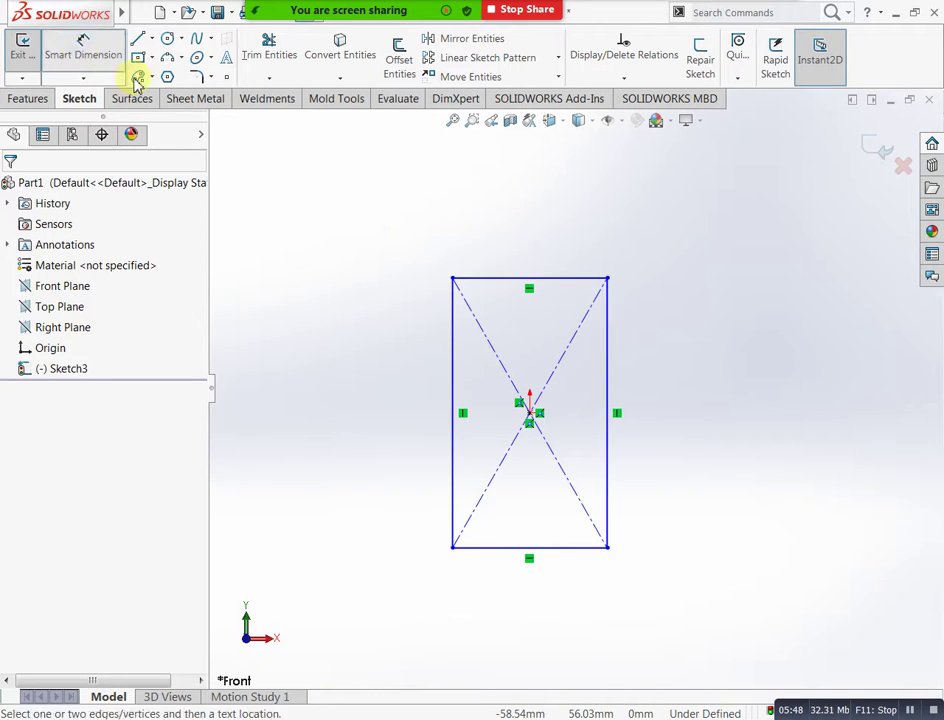
{"action": "left_click", "coordinate": [440, 360]}
{"action": "left_click", "coordinate": [416, 386]}
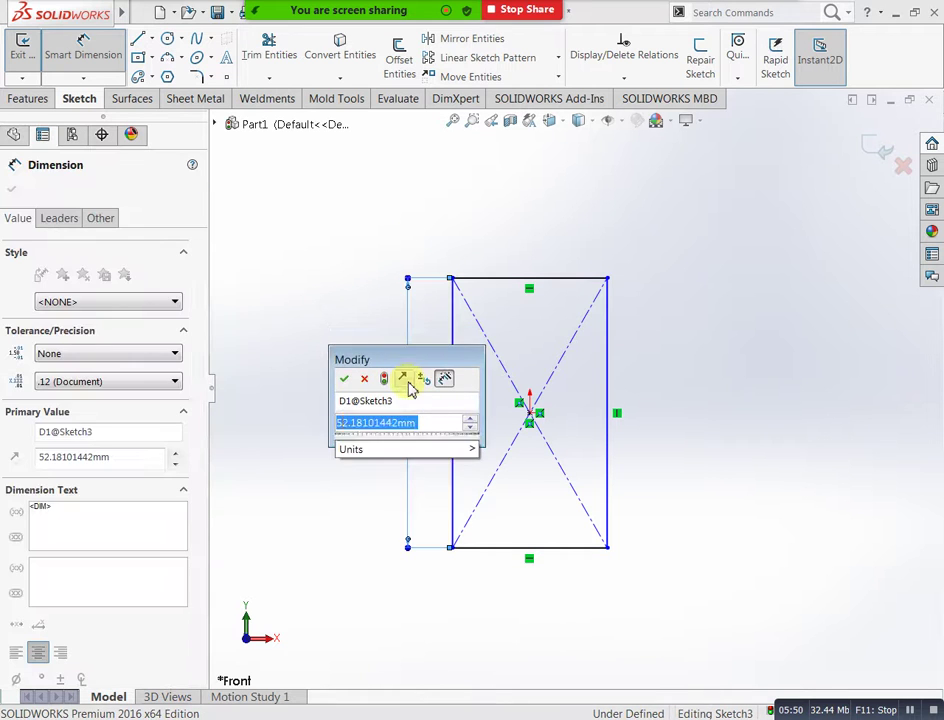
{"action": "type", "text": "50"}
{"action": "key", "text": "Return"}
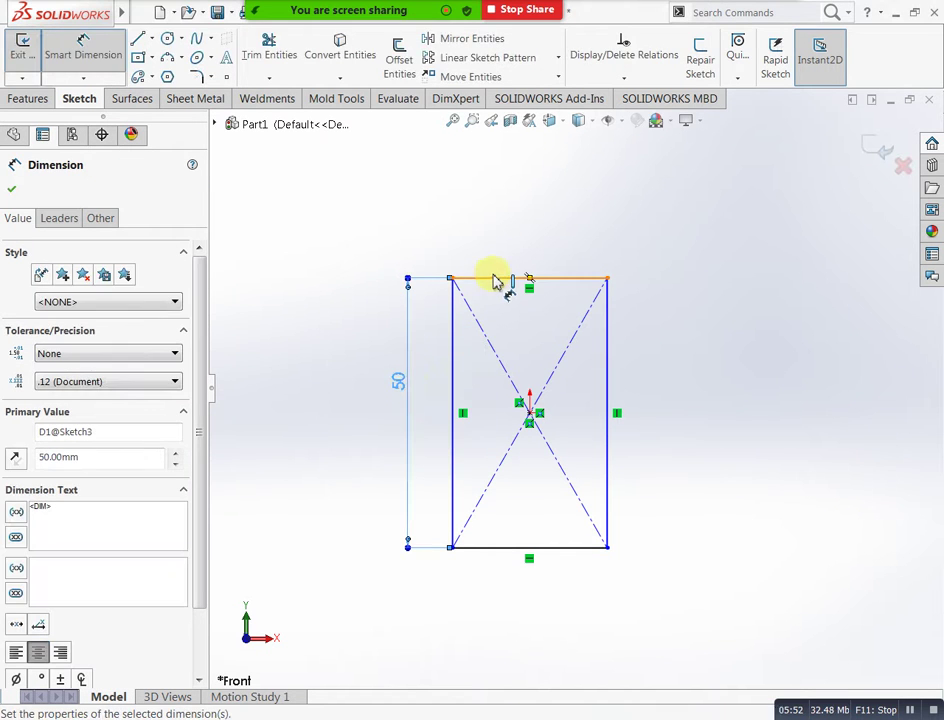
Step: Set the width of the rectangle's upper side to 30 mm and exit the sketch
{"action": "left_click", "coordinate": [500, 276]}
{"action": "left_click", "coordinate": [648, 208]}
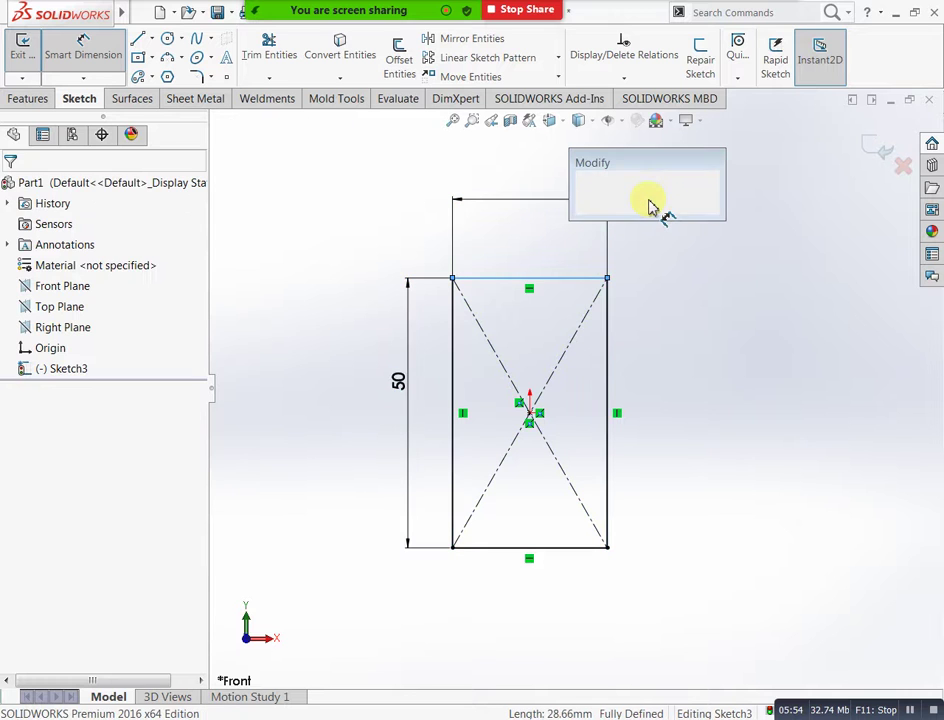
{"action": "type", "text": "30"}
{"action": "key", "text": "Return"}
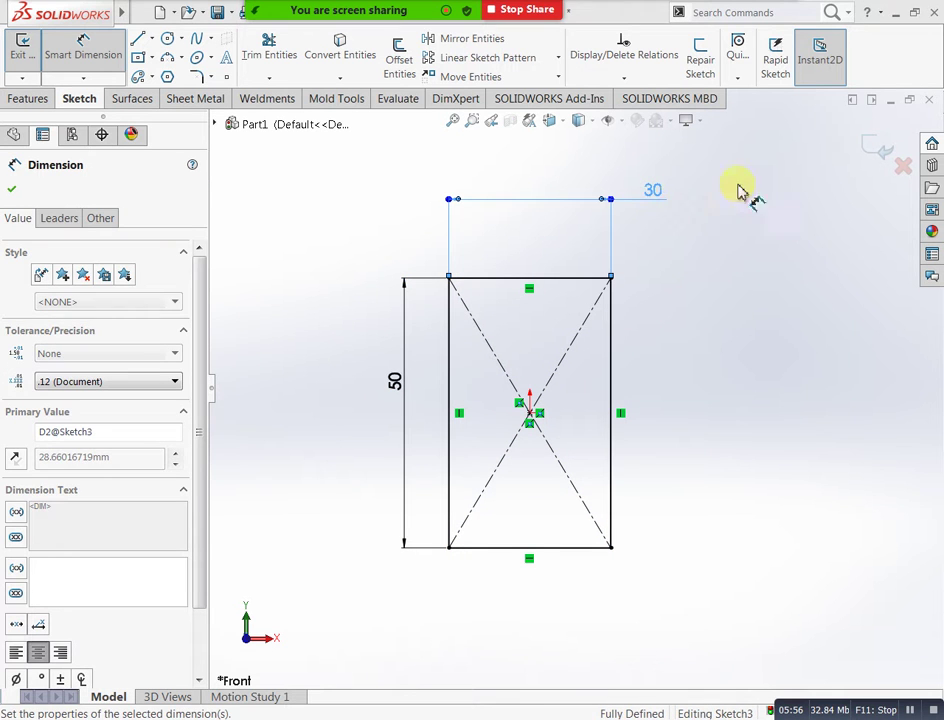
{"action": "key", "text": "Escape"}
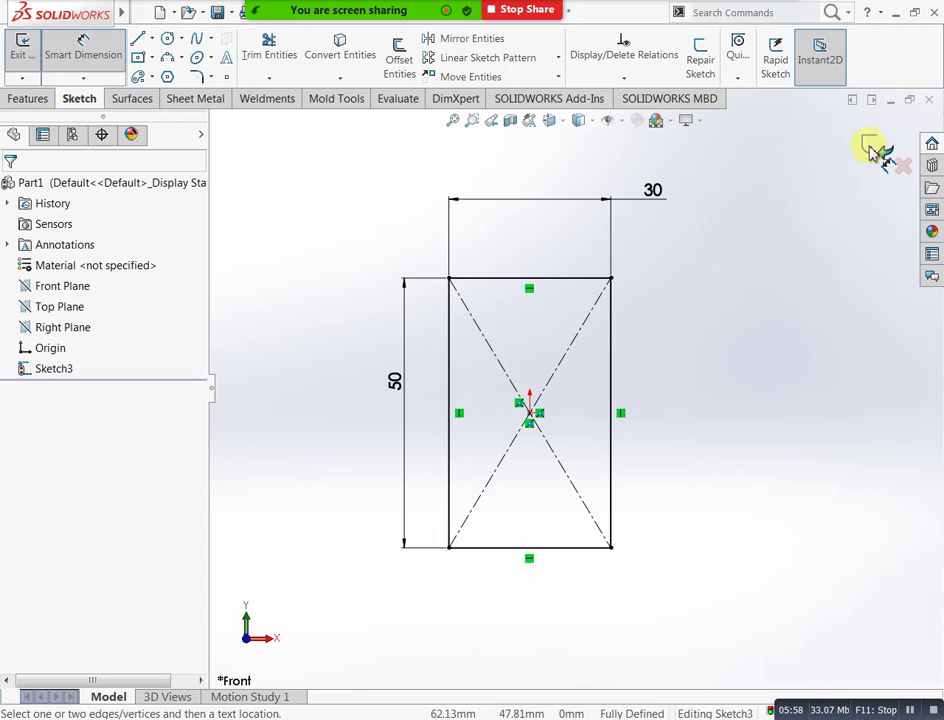
{"action": "left_click", "coordinate": [872, 150]}
Step: Start a new sketch on the Top Plane for the sweep profile
{"action": "mouse_move", "coordinate": [691, 475]}
{"action": "middle_mouse_down"}
{"action": "mouse_move", "coordinate": [700, 371]}
{"action": "mouse_move", "coordinate": [554, 301]}
{"action": "middle_mouse_up"}
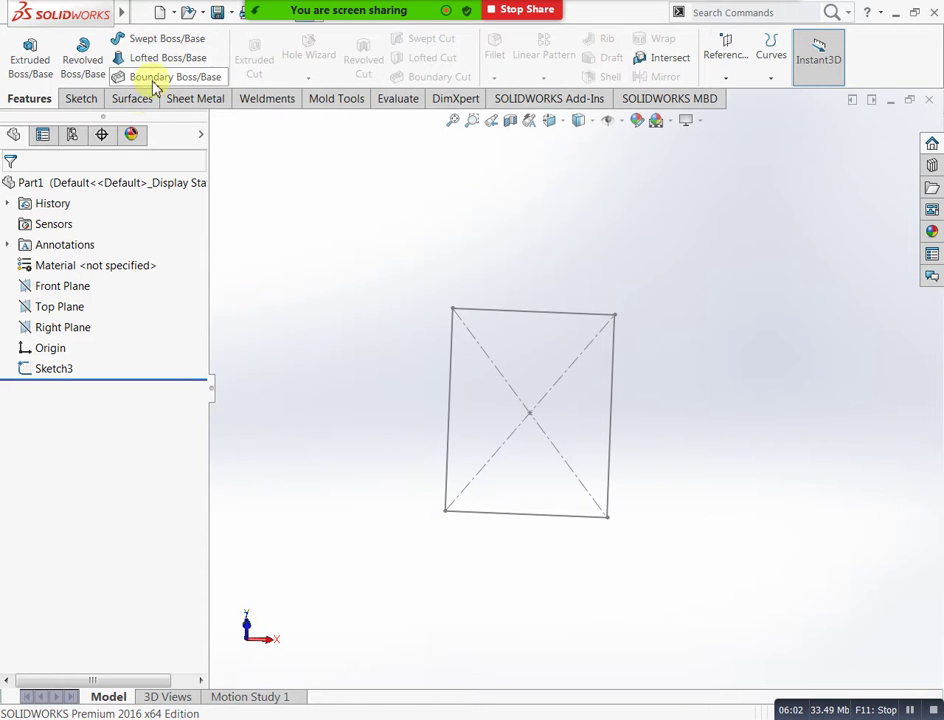
{"action": "left_click", "coordinate": [725, 78]}
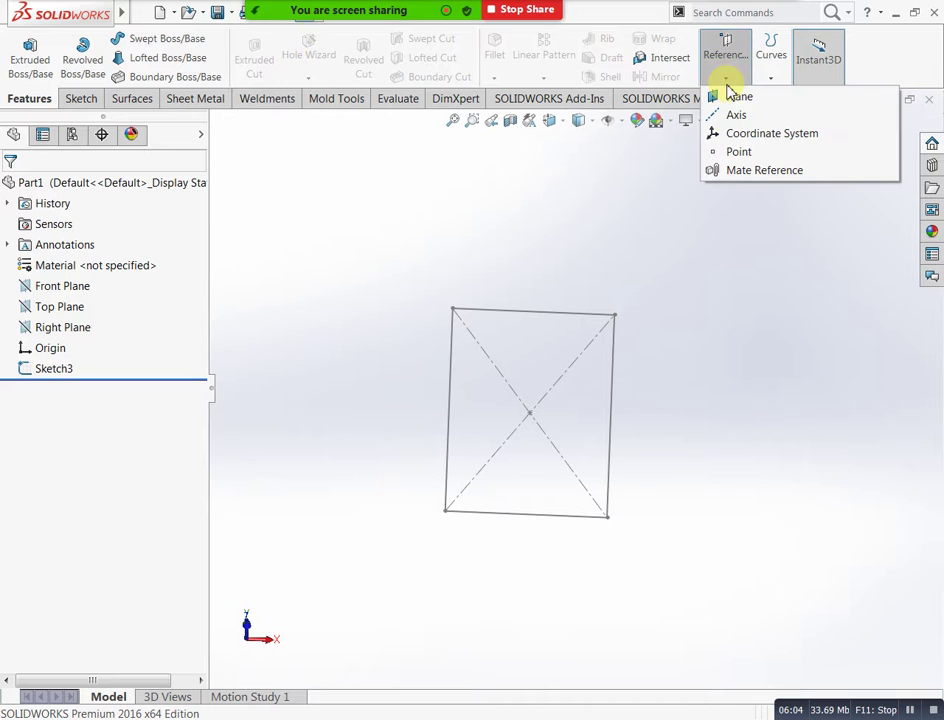
{"action": "left_click", "coordinate": [53, 308]}
{"action": "middle_click_drag", "start_coordinate": [235, 430], "coordinate": [170, 385]}
{"action": "right_click", "coordinate": [83, 315]}
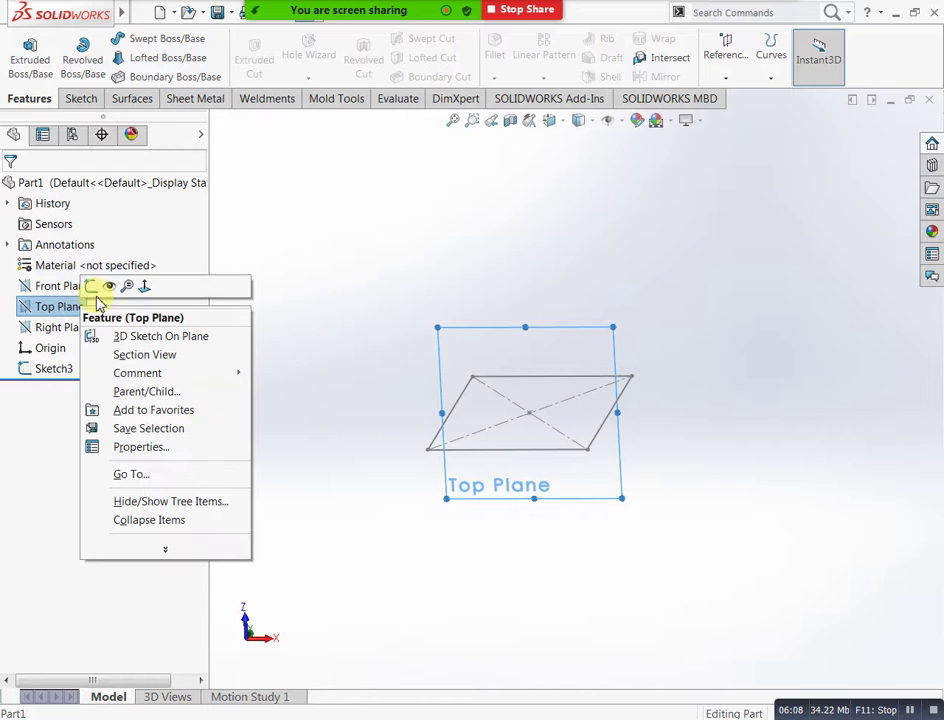
{"action": "left_click", "coordinate": [97, 289]}
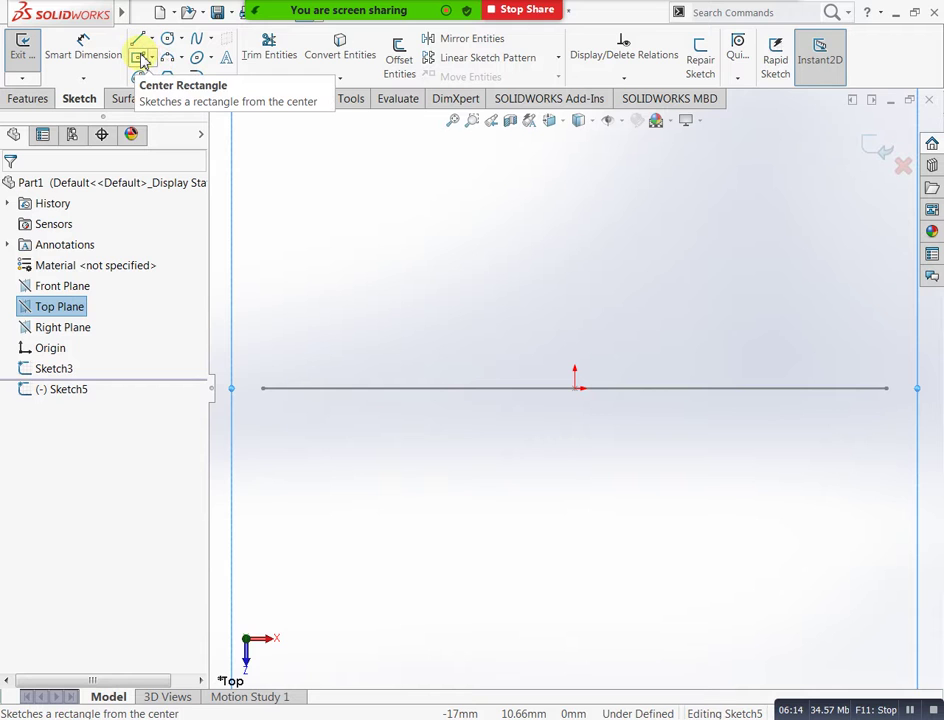
Step: Sketch a stepped profile with a raised middle, about 2.4 mm wide, around the rectangle's end-on side line using connected horizontal and vertical lines
{"action": "left_click", "coordinate": [138, 38]}
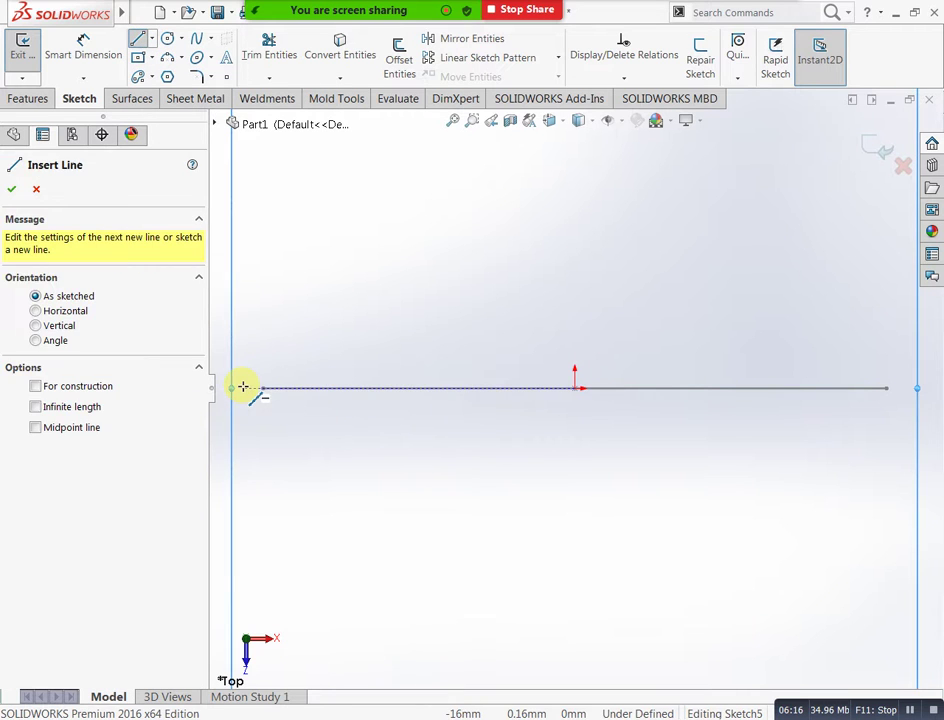
{"action": "left_click", "coordinate": [243, 386]}
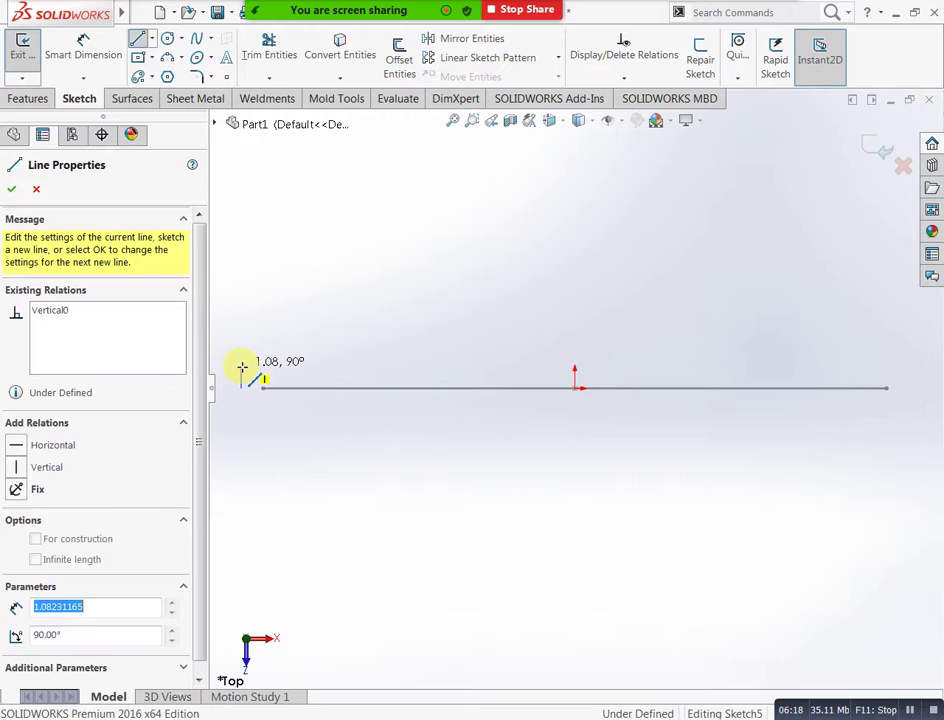
{"action": "left_click", "coordinate": [254, 356]}
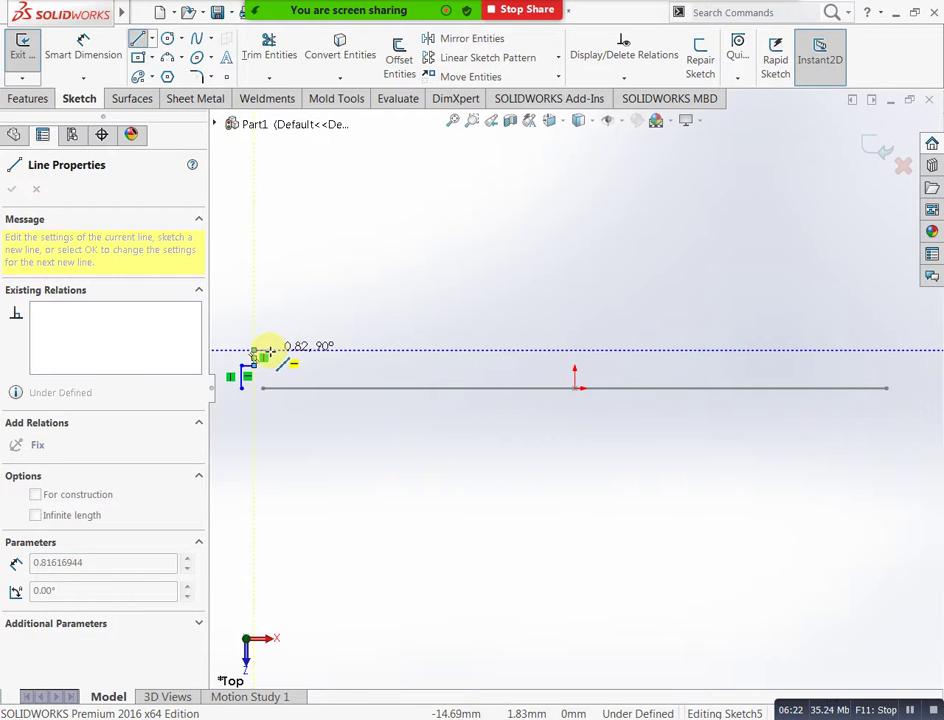
{"action": "left_click", "coordinate": [276, 350]}
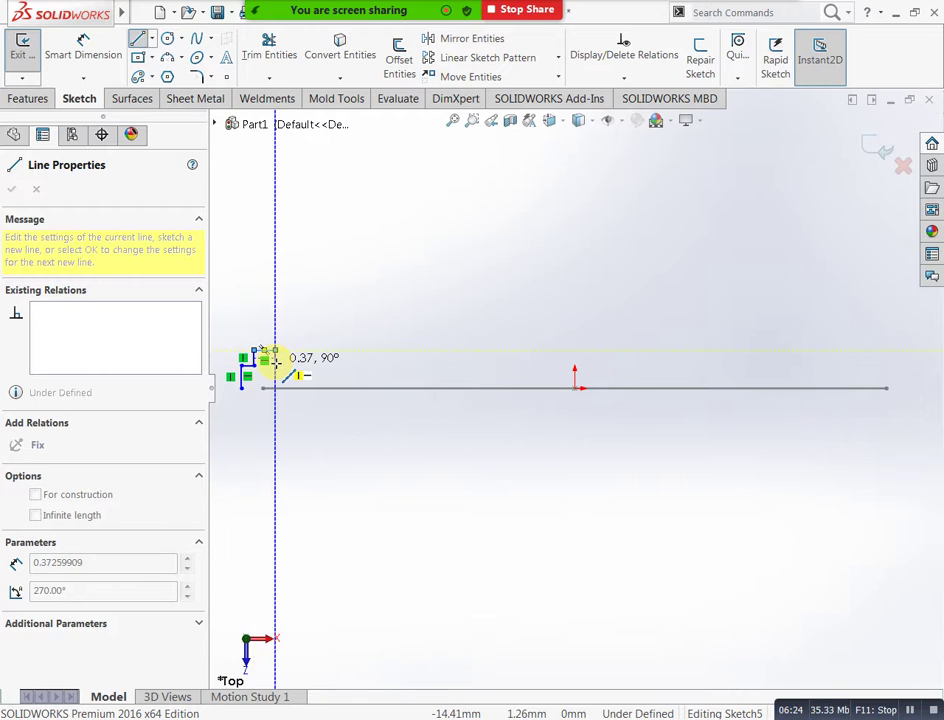
{"action": "left_click", "coordinate": [277, 365]}
{"action": "left_click", "coordinate": [290, 362]}
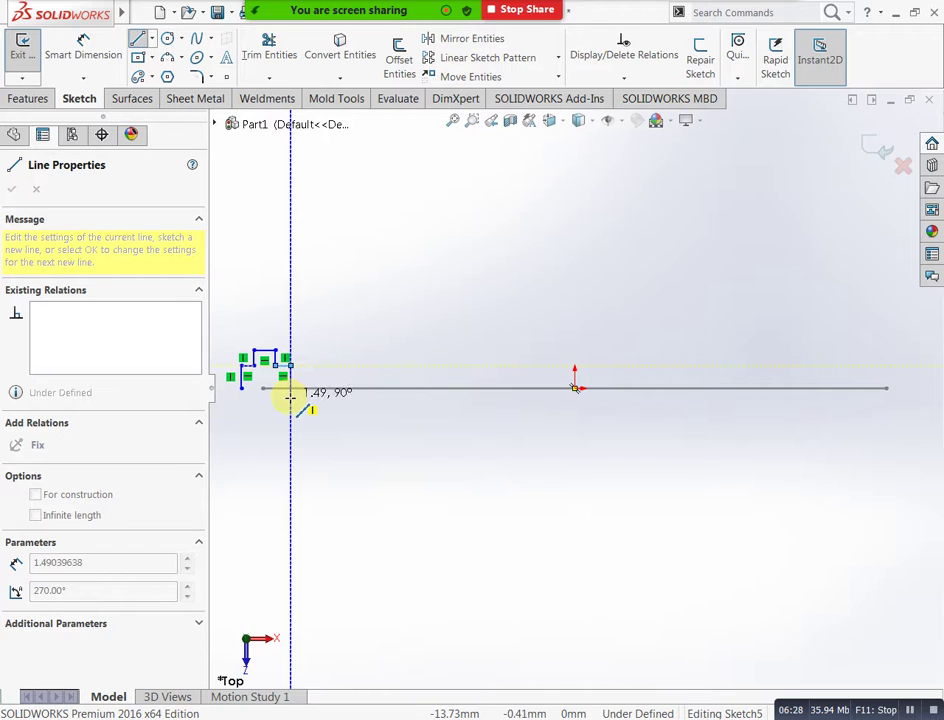
{"action": "left_click", "coordinate": [290, 397]}
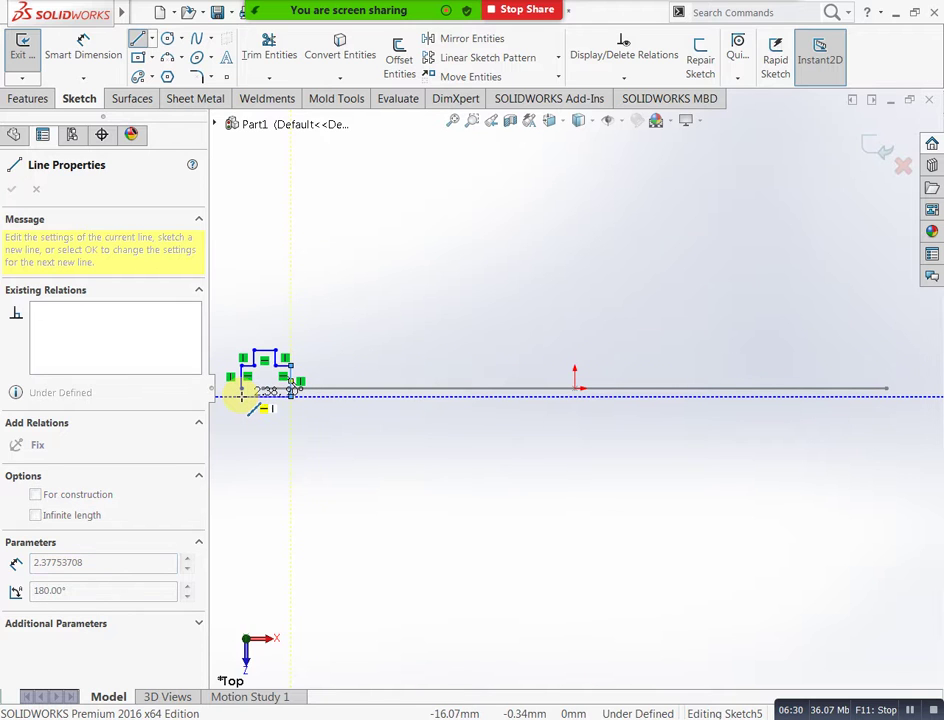
{"action": "left_click", "coordinate": [241, 395]}
{"action": "key", "text": "Escape"}
{"action": "key", "text": "f"}
{"action": "scroll", "coordinate": [396, 400], "scroll_direction": "down", "scroll_amount": 3}
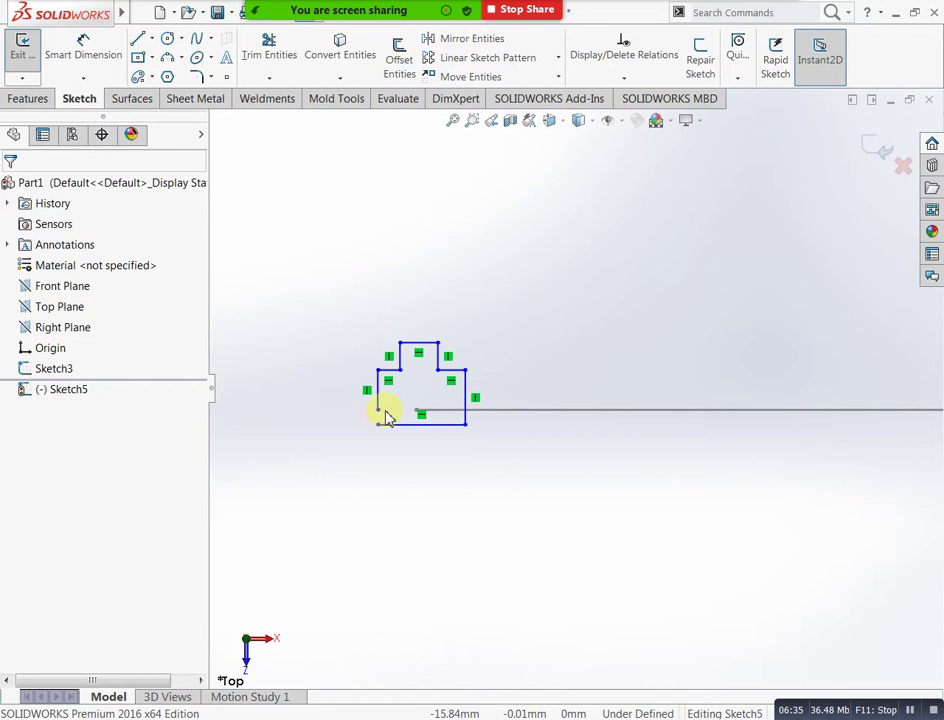
{"action": "left_click_drag", "start_coordinate": [383, 416], "coordinate": [356, 478]}
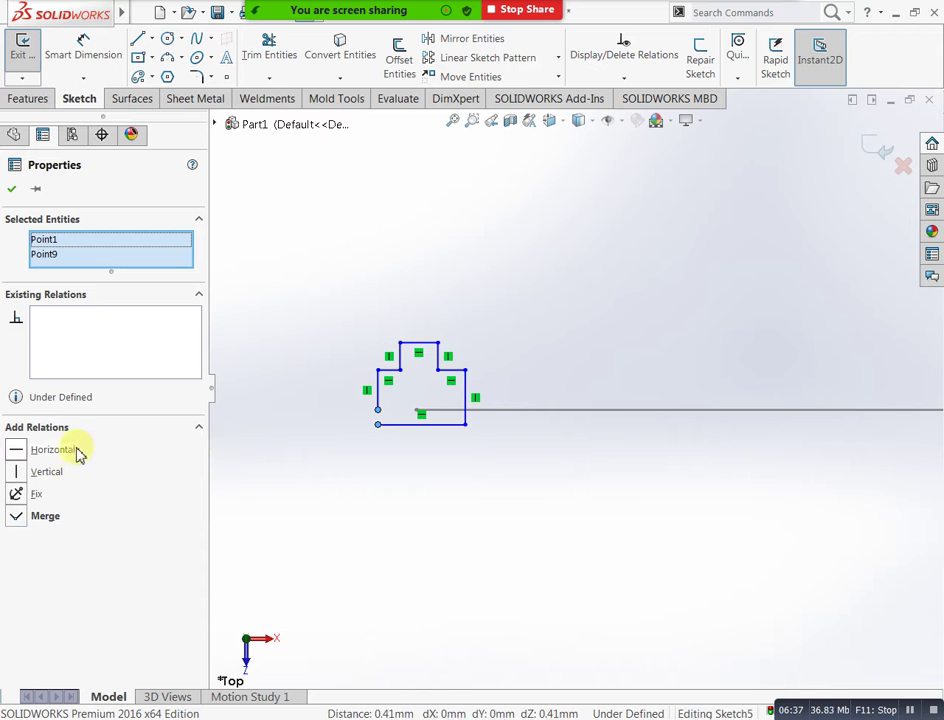
{"action": "left_click", "coordinate": [16, 517]}
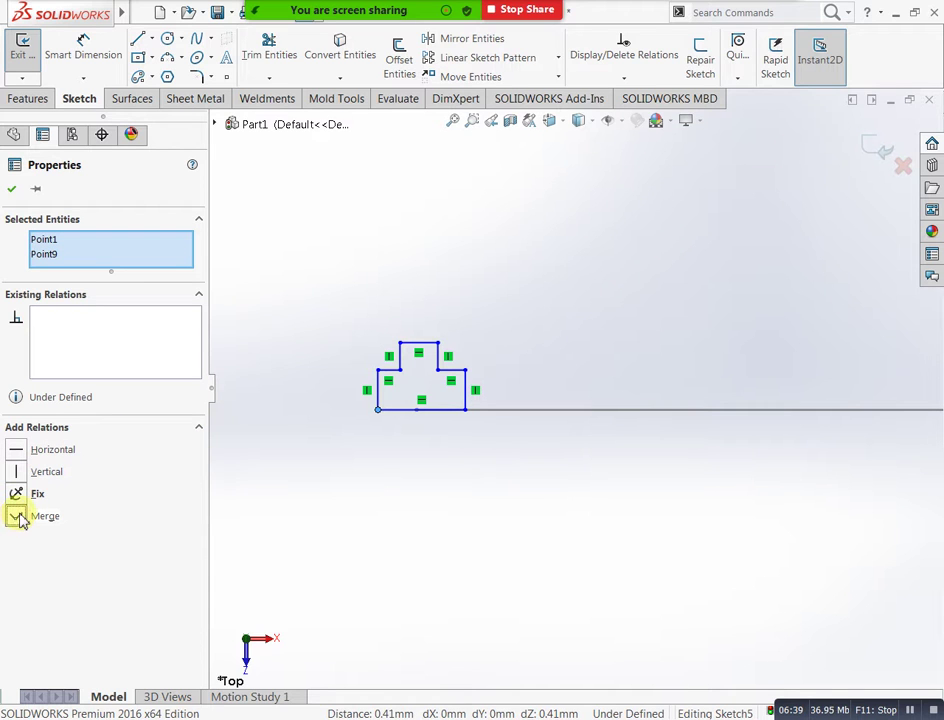
{"action": "key", "text": "Escape"}
{"action": "left_click", "coordinate": [460, 293]}
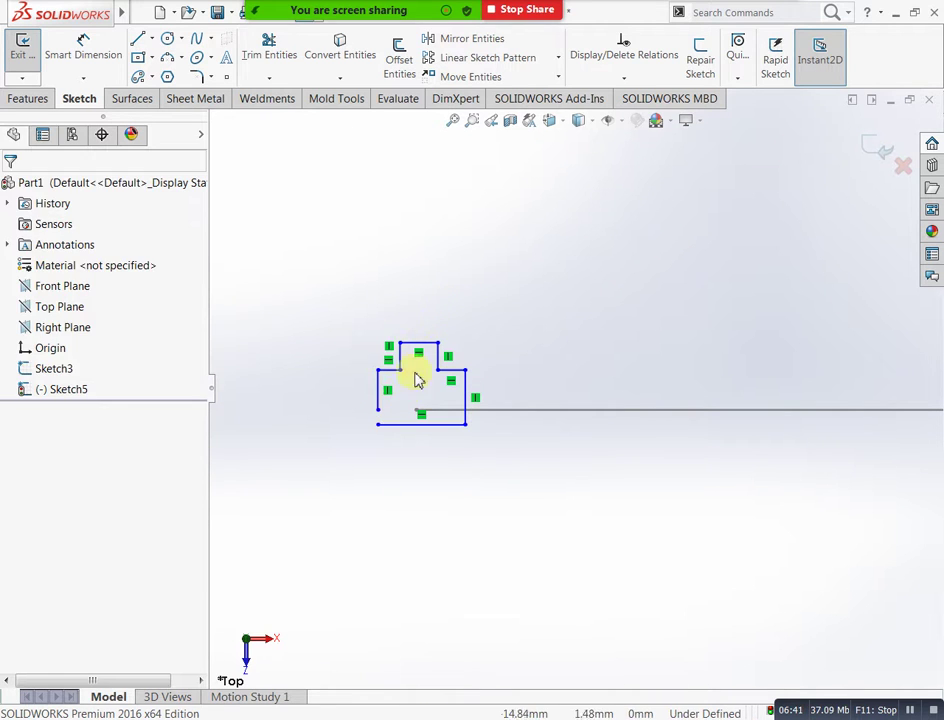
Step: Merge the stepped profile's two open end points to close the contour, and exit the sketch
{"action": "left_click", "coordinate": [379, 425]}
{"action": "left_click", "coordinate": [378, 410], "text": "ctrl"}
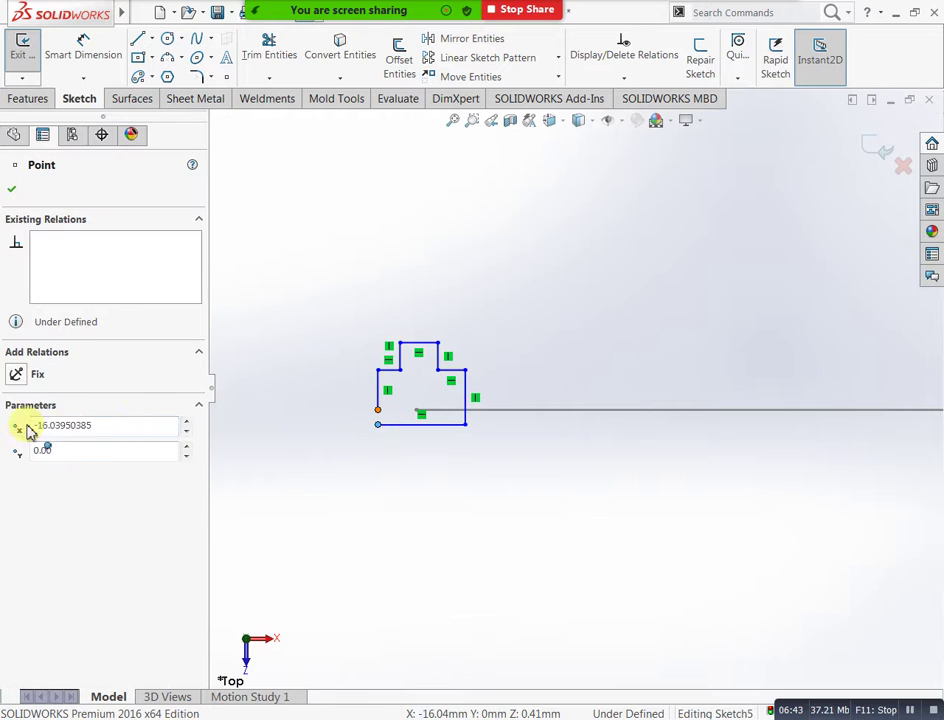
{"action": "left_click", "coordinate": [17, 516]}
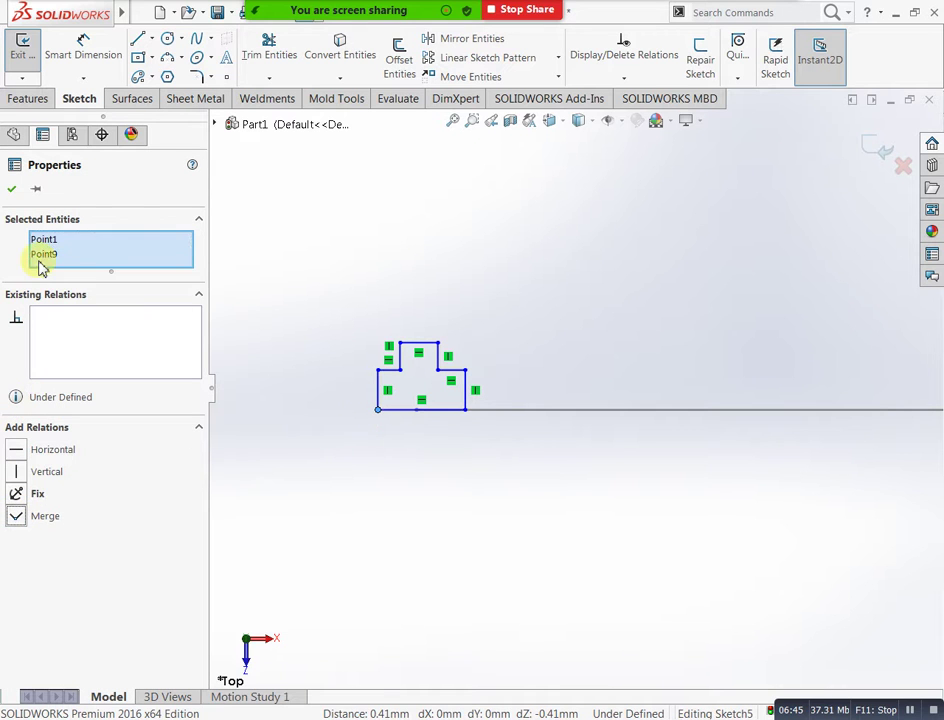
{"action": "left_click", "coordinate": [11, 188]}
{"action": "scroll", "coordinate": [474, 395], "scroll_direction": "up", "scroll_amount": 3}
{"action": "scroll", "coordinate": [470, 391], "scroll_direction": "up", "scroll_amount": 2}
{"action": "left_click", "coordinate": [873, 148]}
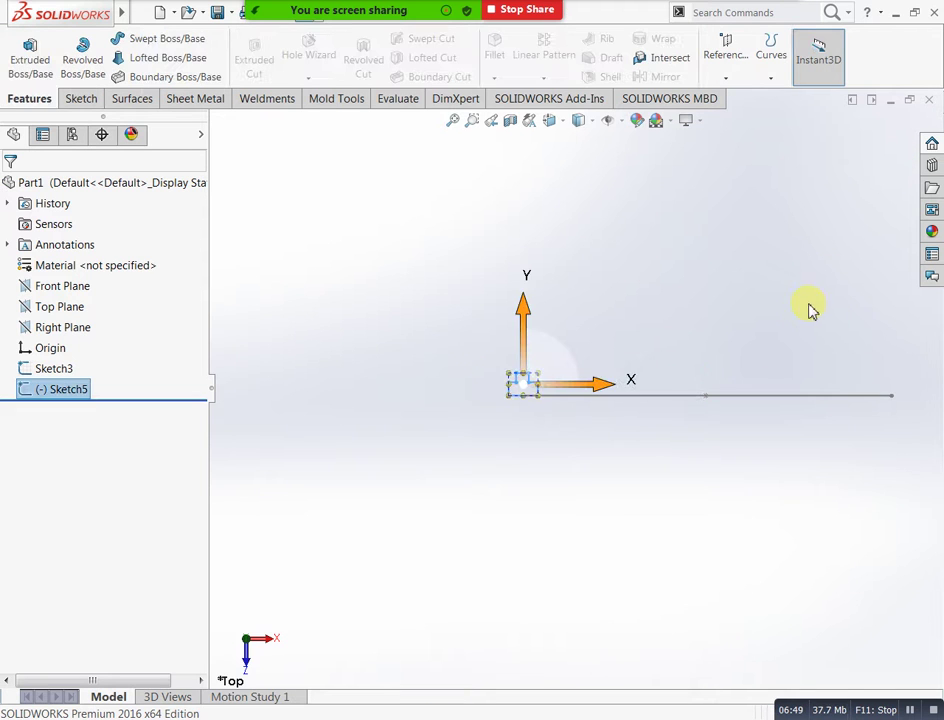
Step: Create a Swept Boss/Base using the stepped sketch as profile and the 30 by 50 mm rectangle as path
{"action": "left_click", "coordinate": [478, 259]}
{"action": "left_click", "coordinate": [178, 48]}
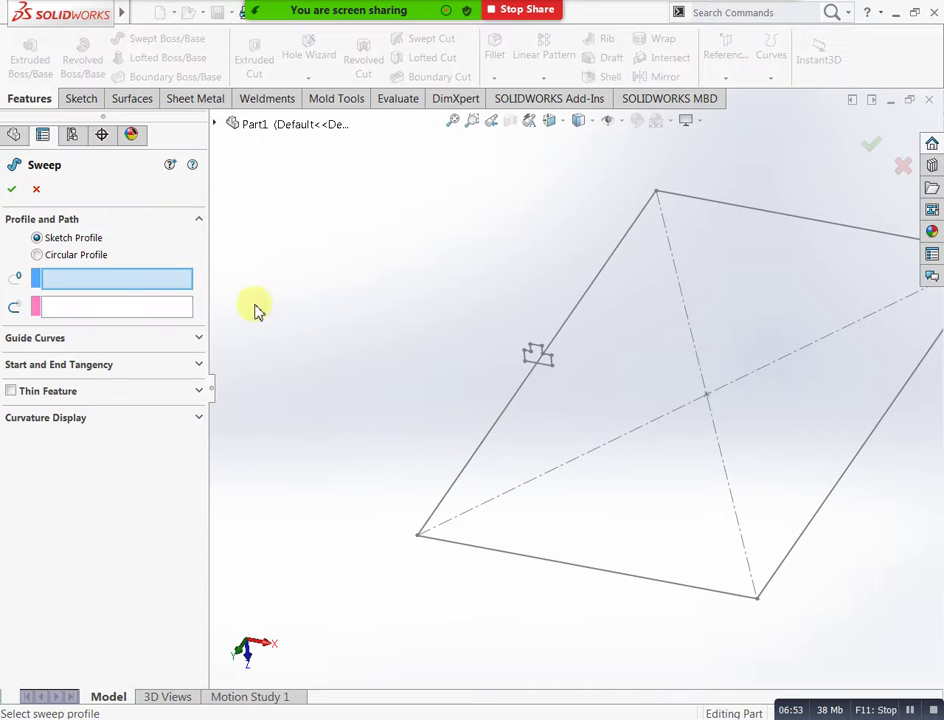
{"action": "left_click", "coordinate": [544, 366]}
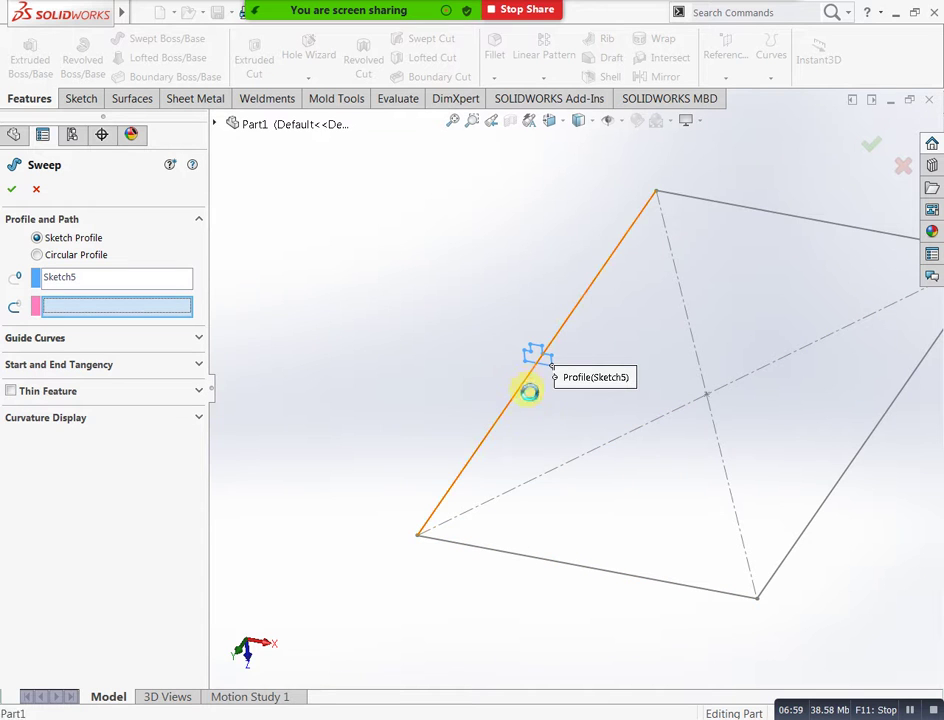
{"action": "left_click", "coordinate": [529, 392]}
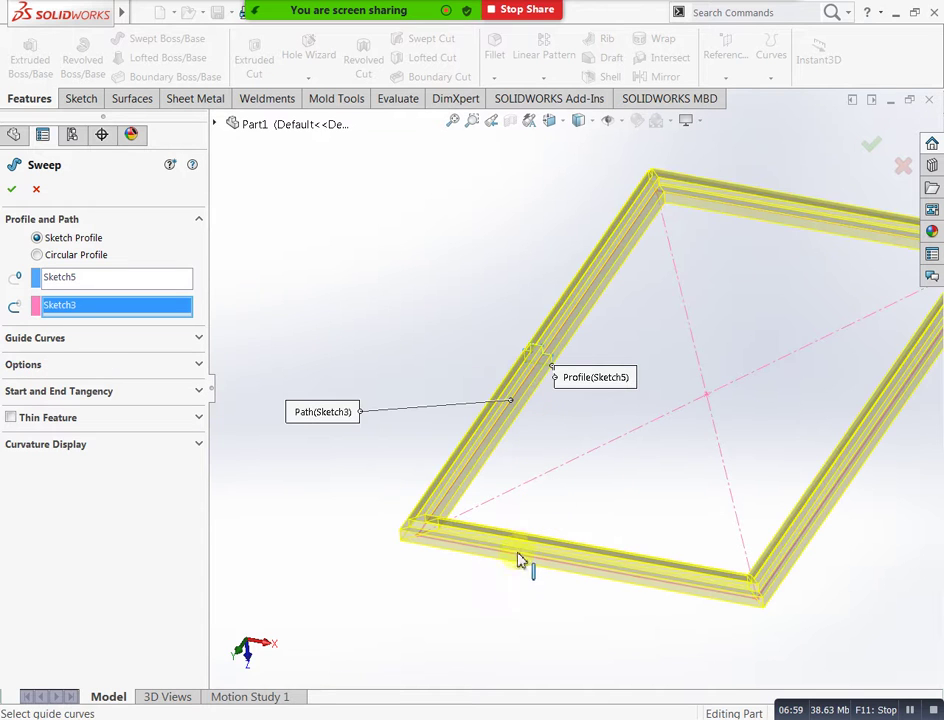
{"action": "left_click", "coordinate": [12, 189]}
Step: Examine the swept rectangular frame, its mitred corners and the seam at the profile location from several angles
{"action": "middle_click_drag", "start_coordinate": [386, 502], "coordinate": [572, 290]}
{"action": "scroll", "coordinate": [434, 578], "scroll_direction": "up", "scroll_amount": 5}
{"action": "middle_click_drag", "start_coordinate": [434, 578], "coordinate": [590, 395]}
{"action": "scroll", "coordinate": [750, 420], "scroll_direction": "down", "scroll_amount": 3}
{"action": "scroll", "coordinate": [375, 457], "scroll_direction": "down", "scroll_amount": 3}
{"action": "scroll", "coordinate": [411, 447], "scroll_direction": "up", "scroll_amount": 4}
{"action": "scroll", "coordinate": [497, 417], "scroll_direction": "down", "scroll_amount": 6}
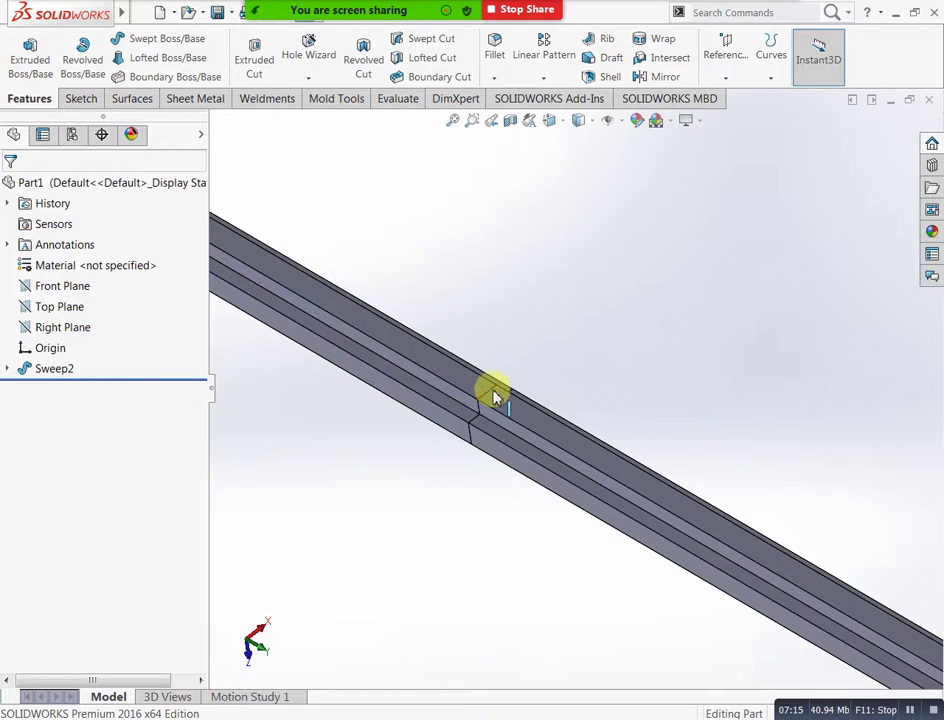
{"action": "scroll", "coordinate": [573, 373], "scroll_direction": "up", "scroll_amount": 5}
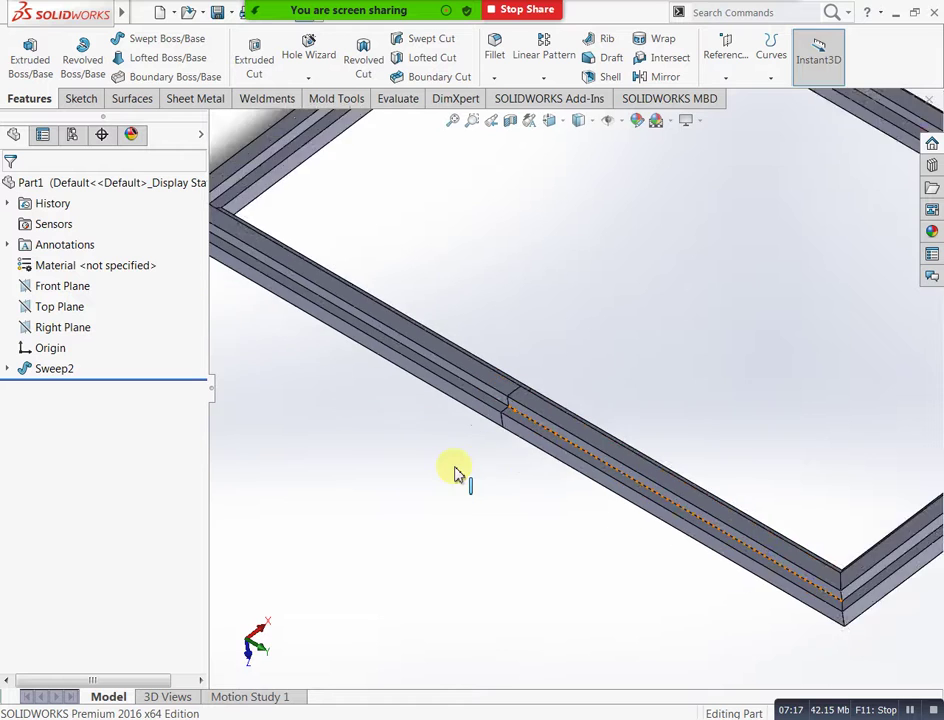
{"action": "scroll", "coordinate": [666, 392], "scroll_direction": "up", "scroll_amount": 4}
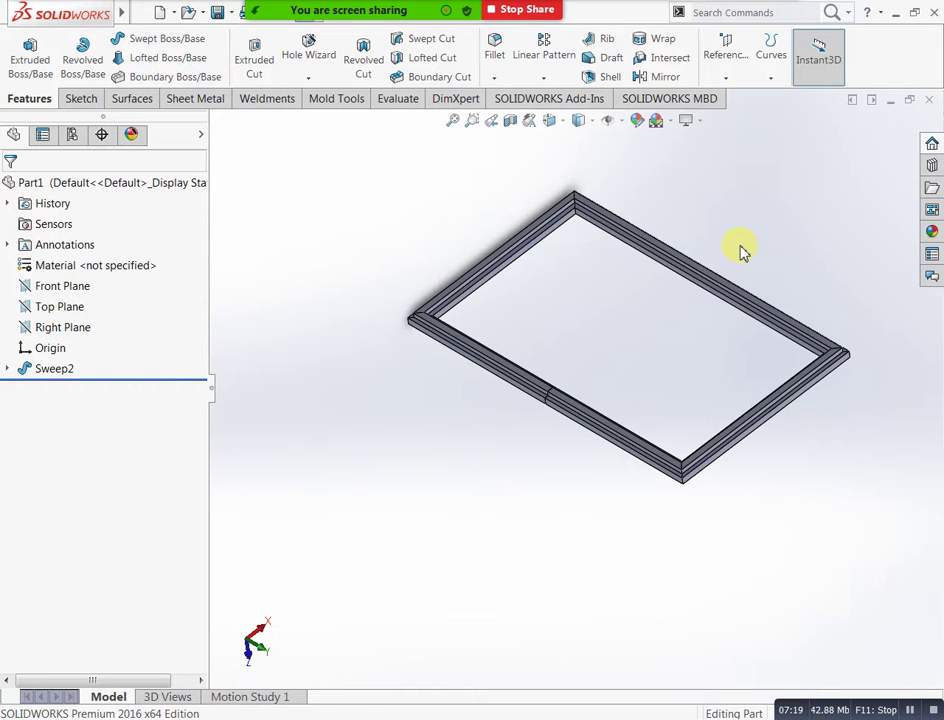
{"action": "scroll", "coordinate": [761, 240], "scroll_direction": "down", "scroll_amount": 2}
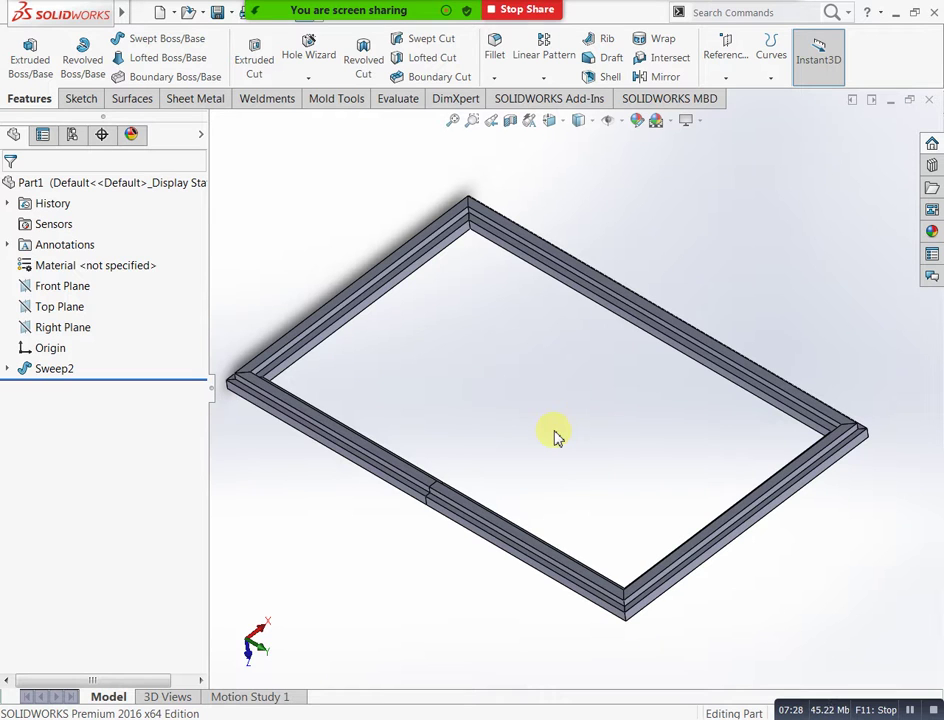
{"action": "scroll", "coordinate": [557, 437], "scroll_direction": "up", "scroll_amount": 2}
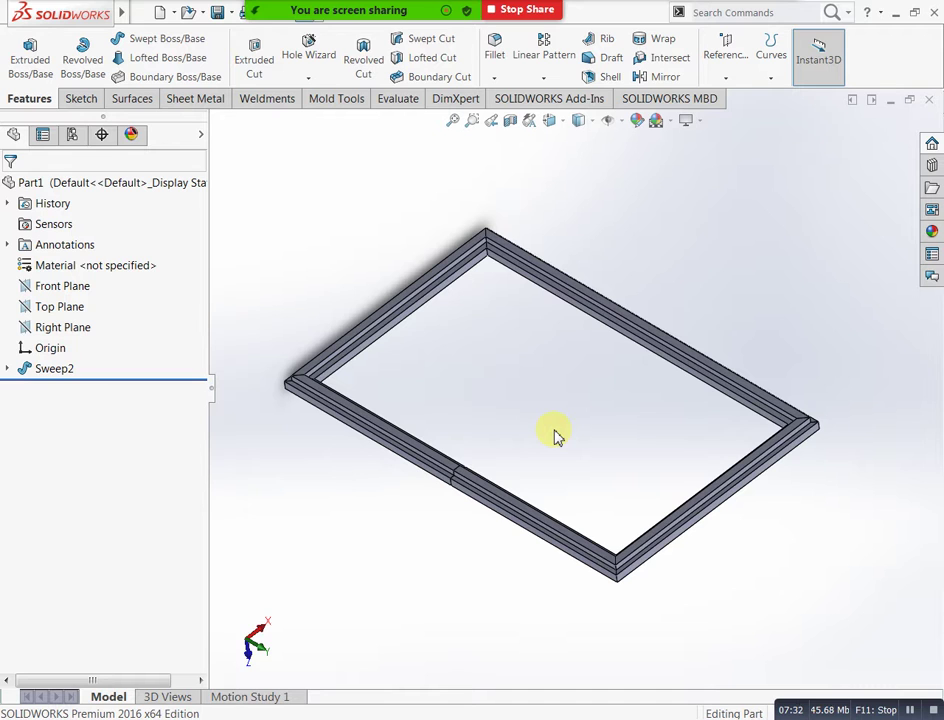
Step: Delete the swept frame feature while keeping its absorbed sketches
{"action": "left_click_drag", "start_coordinate": [249, 199], "coordinate": [840, 601]}
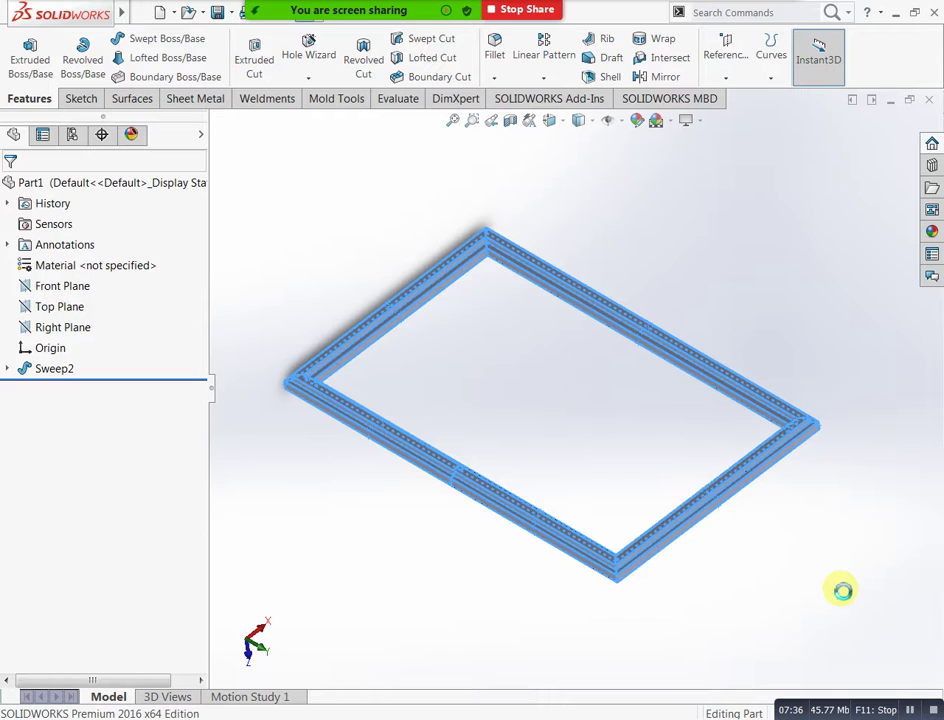
{"action": "key", "text": "Delete"}
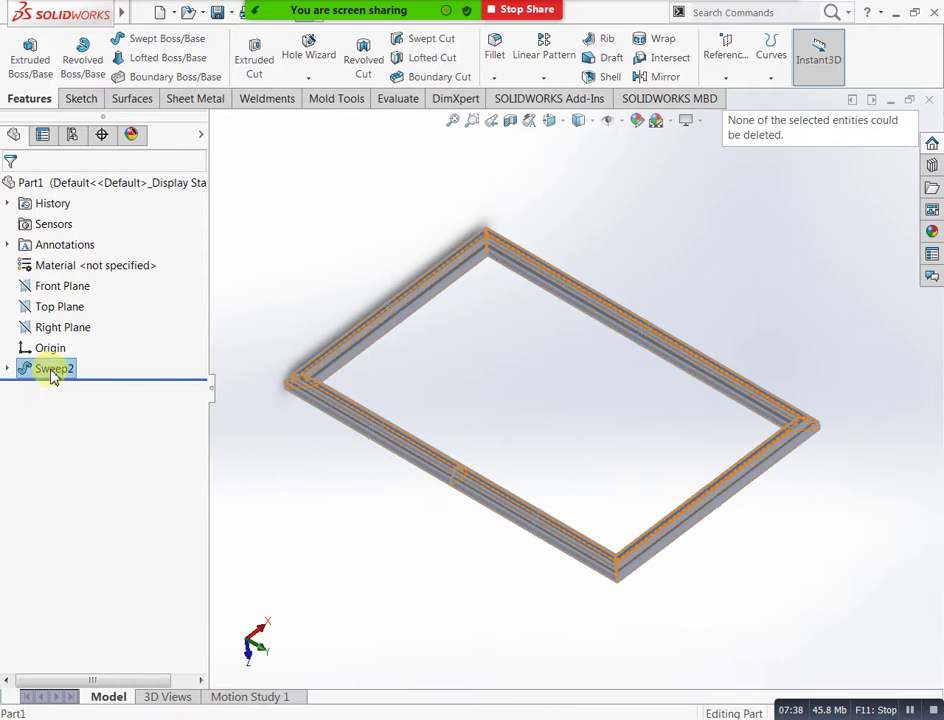
{"action": "left_click", "coordinate": [50, 370]}
{"action": "right_click", "coordinate": [50, 370]}
{"action": "left_click", "coordinate": [100, 455]}
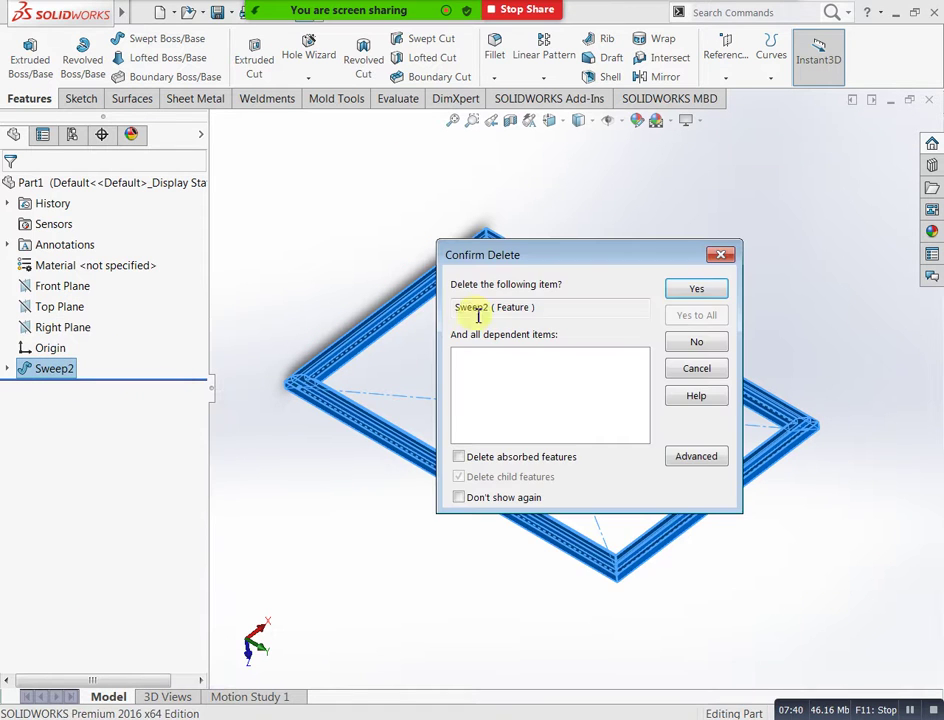
{"action": "left_click", "coordinate": [697, 289]}
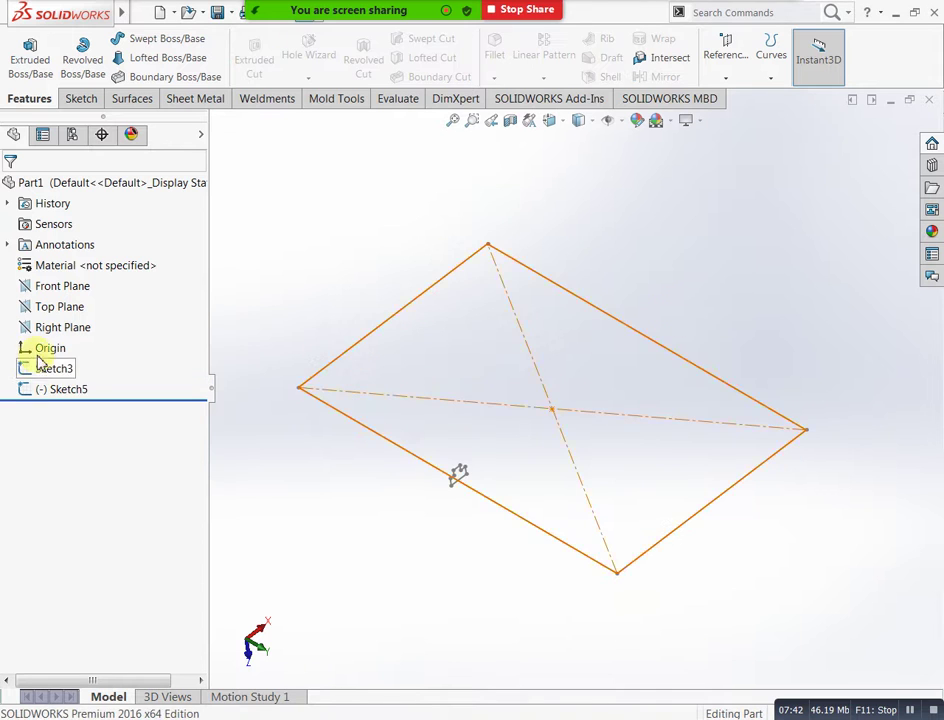
Step: Delete the stepped profile sketch, leaving the 30 by 50 mm rectangle sketch in the part
{"action": "right_click", "coordinate": [43, 393]}
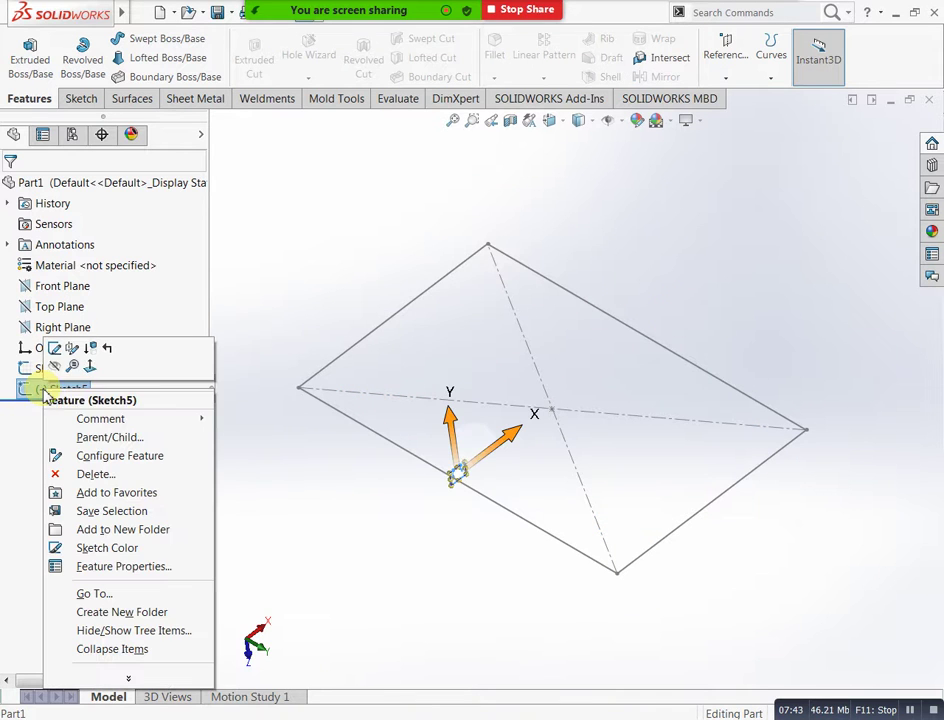
{"action": "left_click", "coordinate": [80, 474]}
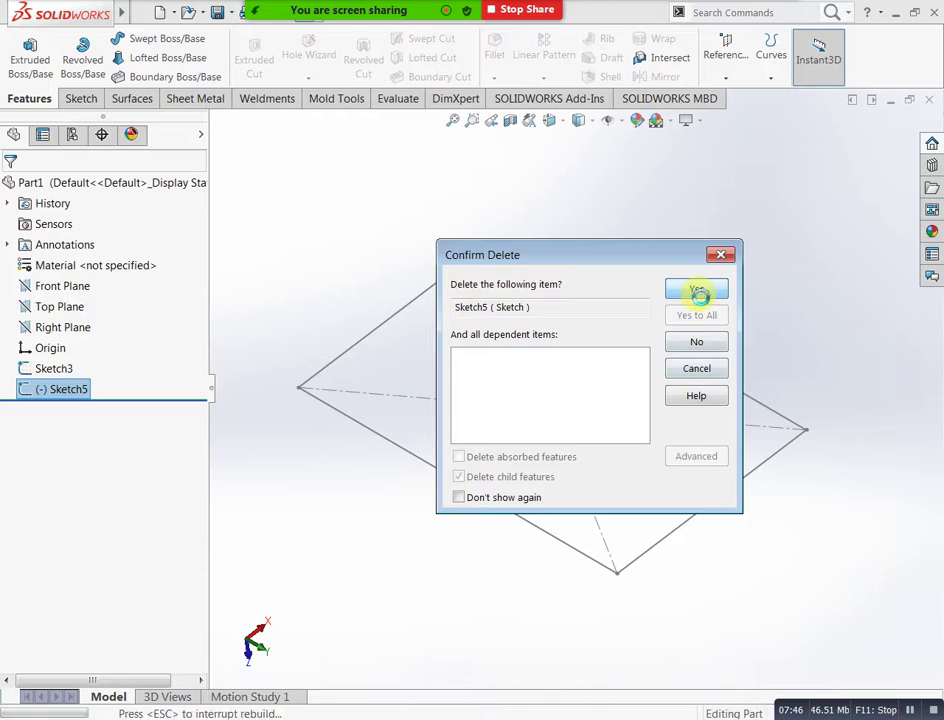
{"action": "left_click", "coordinate": [697, 290]}
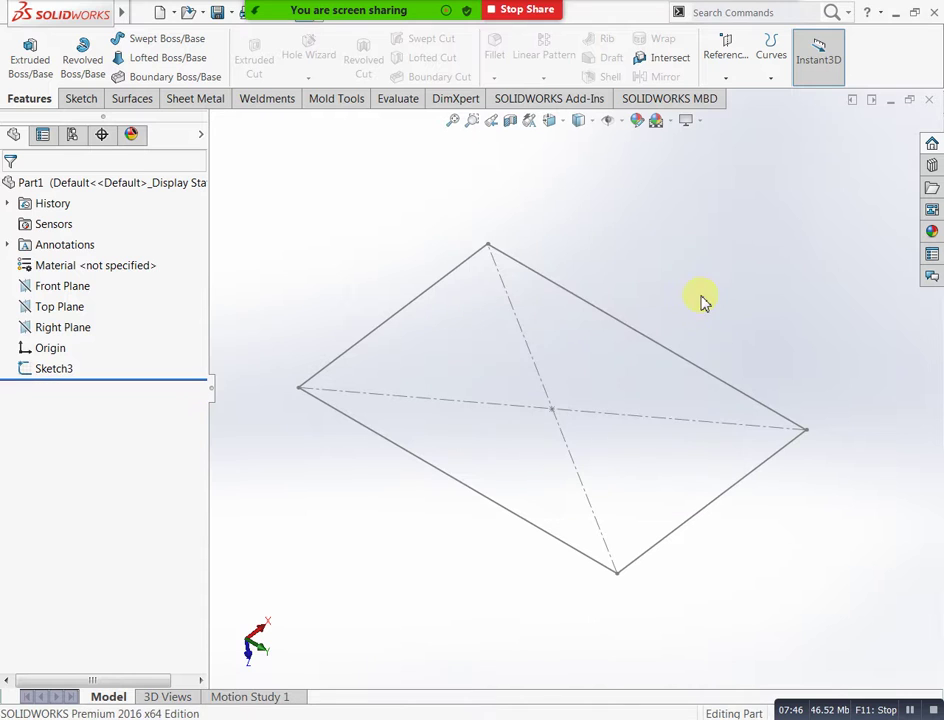
Step: Extrude the rectangle sketch as a blind solid block, trying depths of 100 mm and 30 mm before settling on 20 mm
{"action": "left_click", "coordinate": [24, 56]}
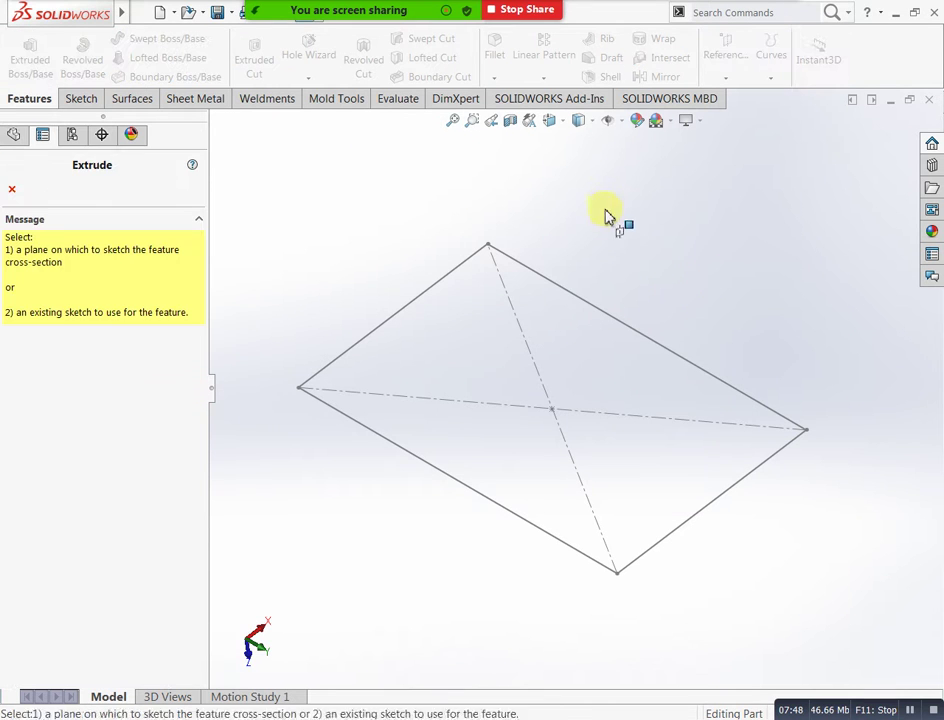
{"action": "left_click", "coordinate": [578, 305]}
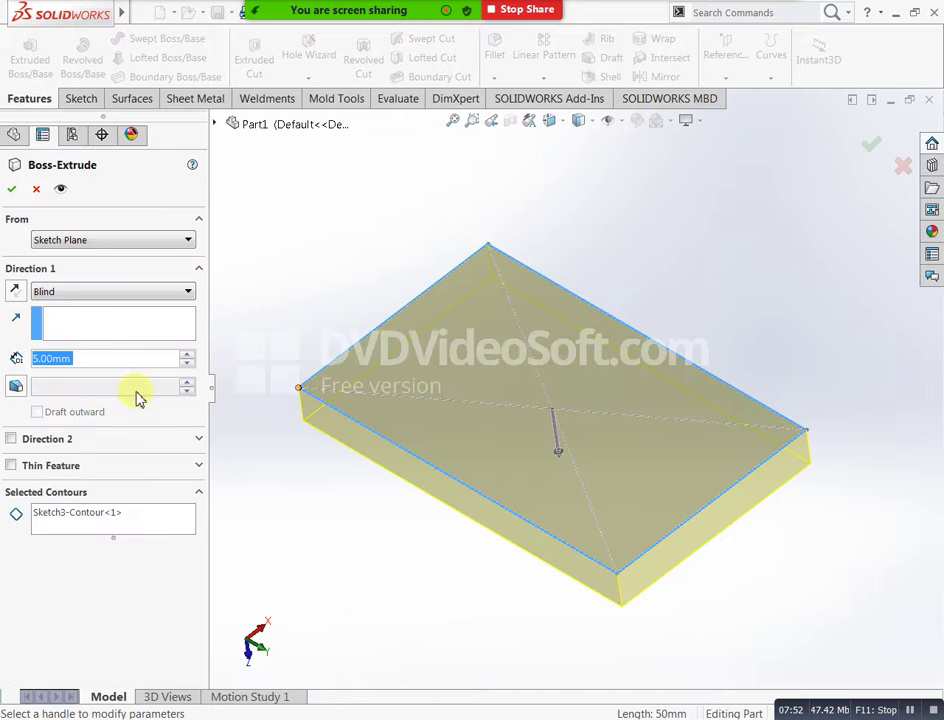
{"action": "right_click", "coordinate": [92, 362]}
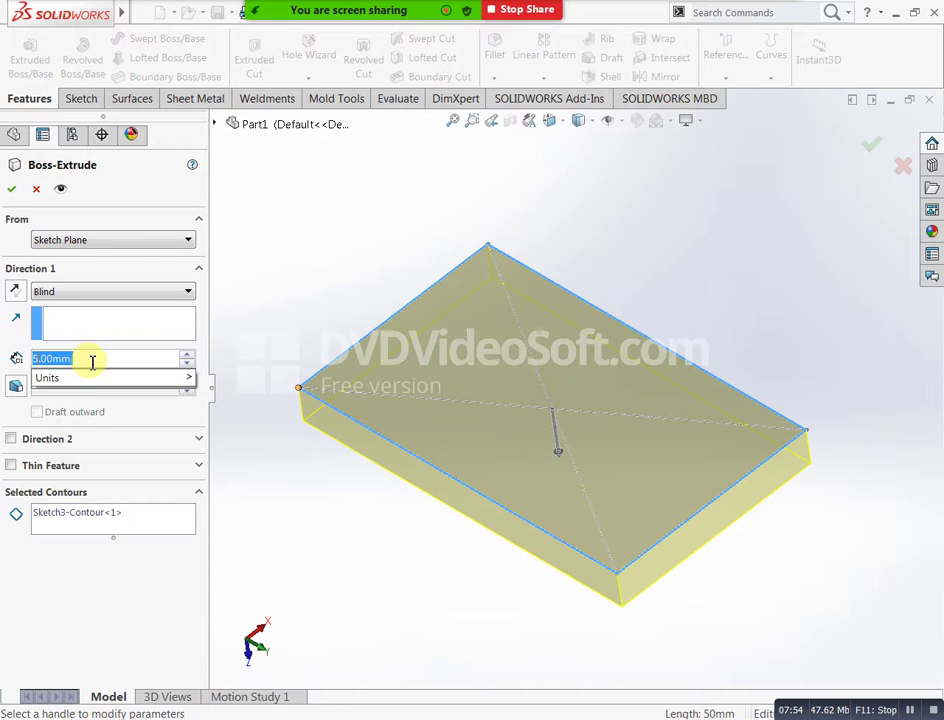
{"action": "type", "text": "100"}
{"action": "key", "text": "Return"}
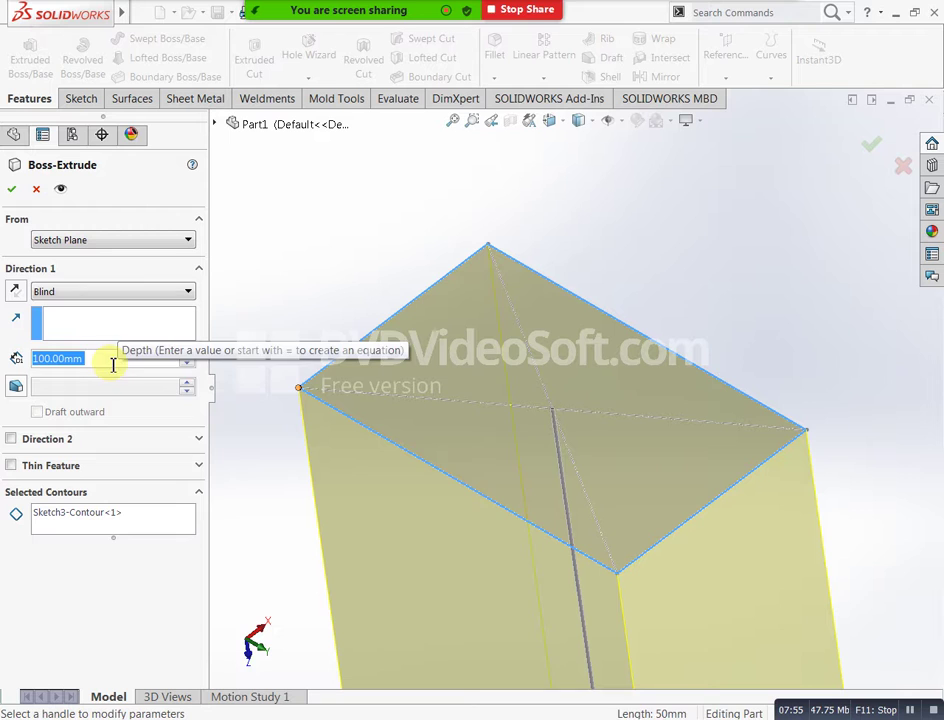
{"action": "right_click", "coordinate": [113, 364]}
{"action": "type", "text": "30"}
{"action": "key", "text": "Return"}
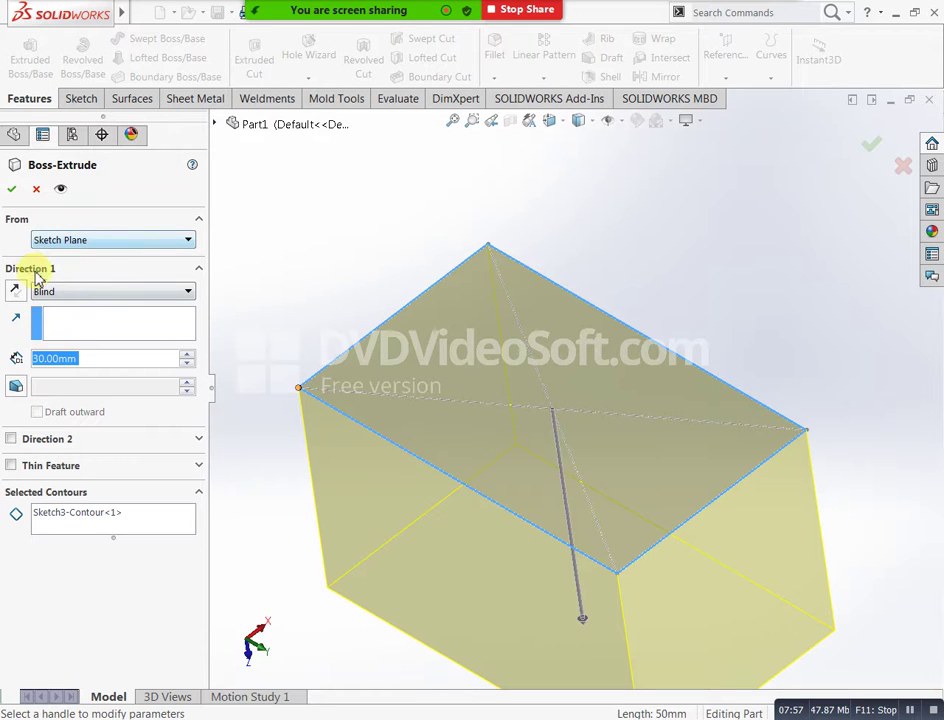
{"action": "type", "text": "20"}
{"action": "key", "text": "Return"}
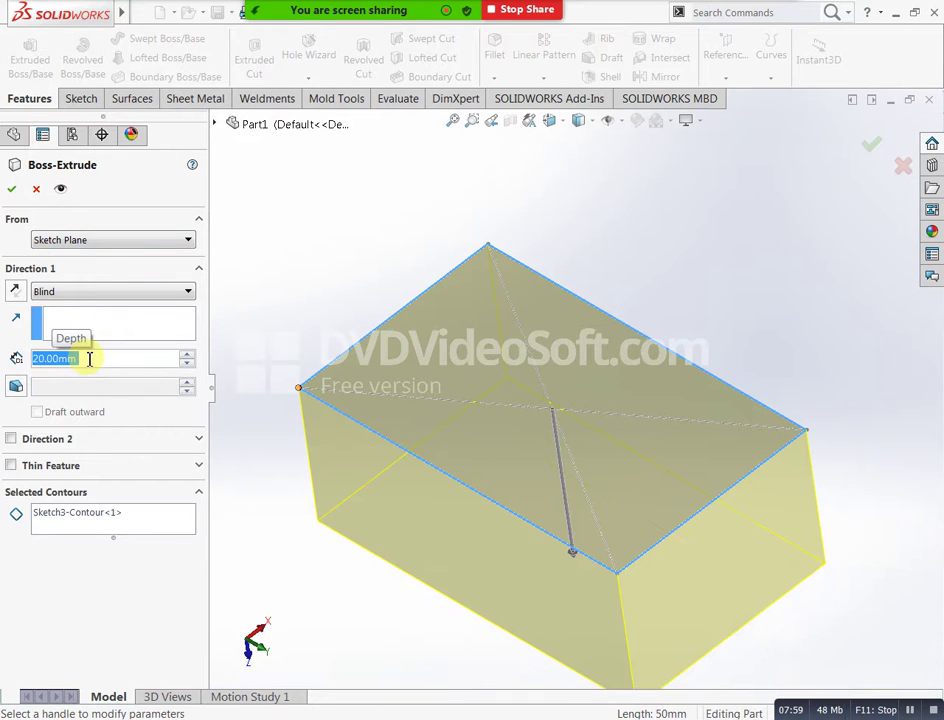
{"action": "left_click", "coordinate": [11, 189]}
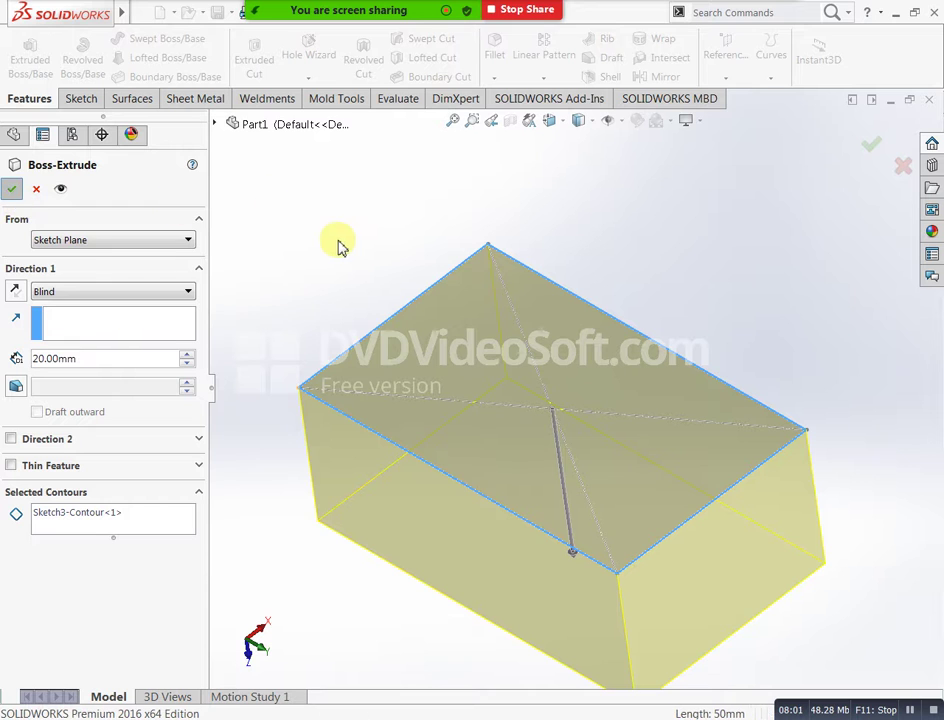
Step: On the block's 30 by 50 mm face, sketch a slightly bowed three-point arc joining the midpoints of the short edges, and exit the sketch
{"action": "middle_click_drag", "start_coordinate": [727, 363], "coordinate": [681, 425]}
{"action": "left_click", "coordinate": [688, 430]}
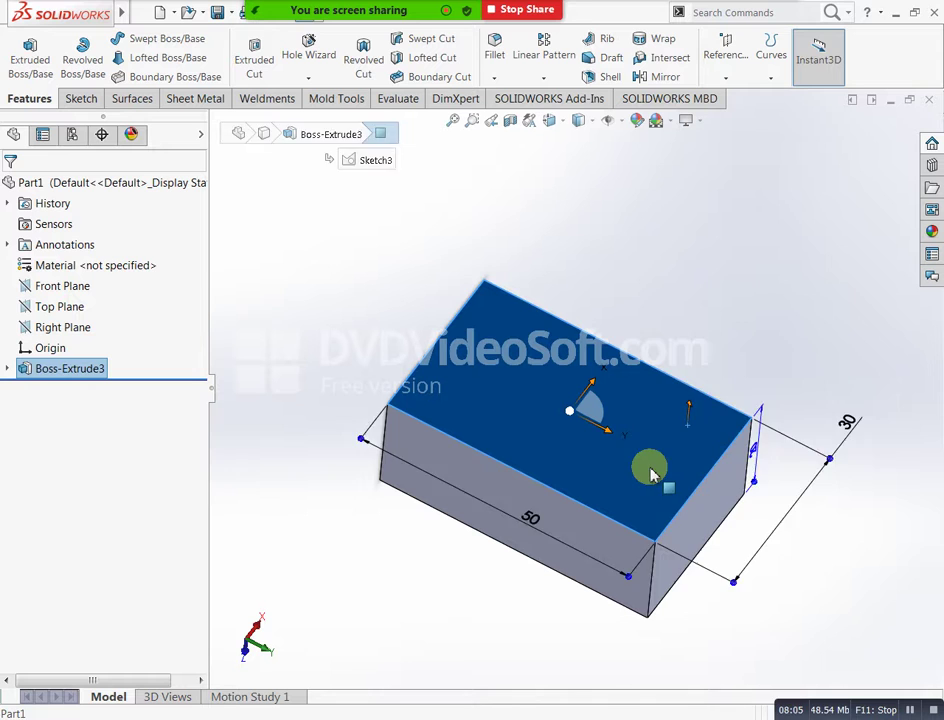
{"action": "right_click", "coordinate": [650, 474]}
{"action": "left_click", "coordinate": [679, 316]}
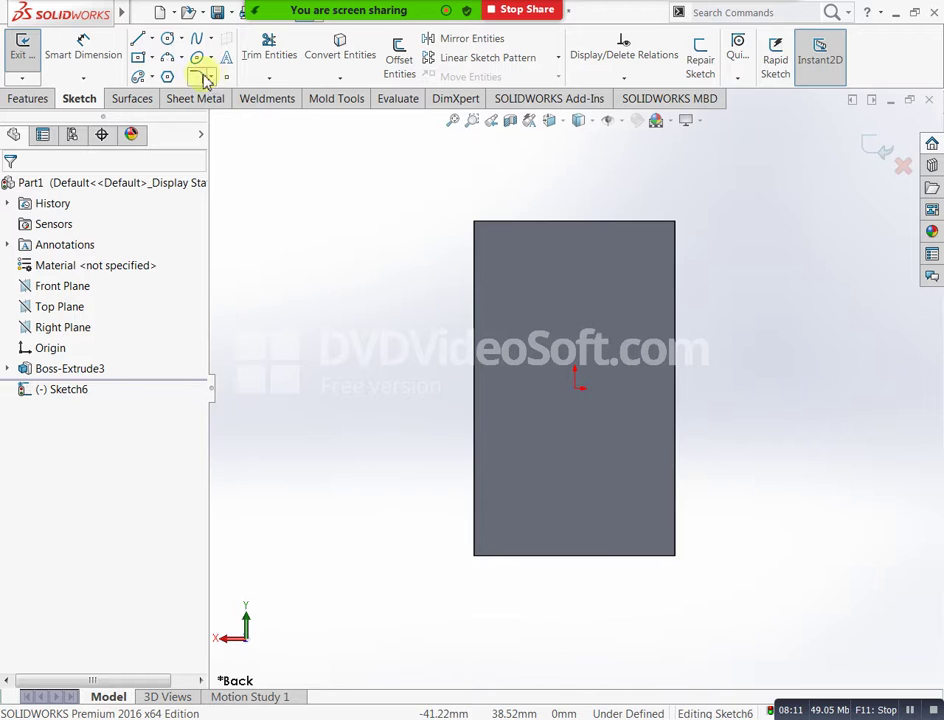
{"action": "left_click", "coordinate": [168, 59]}
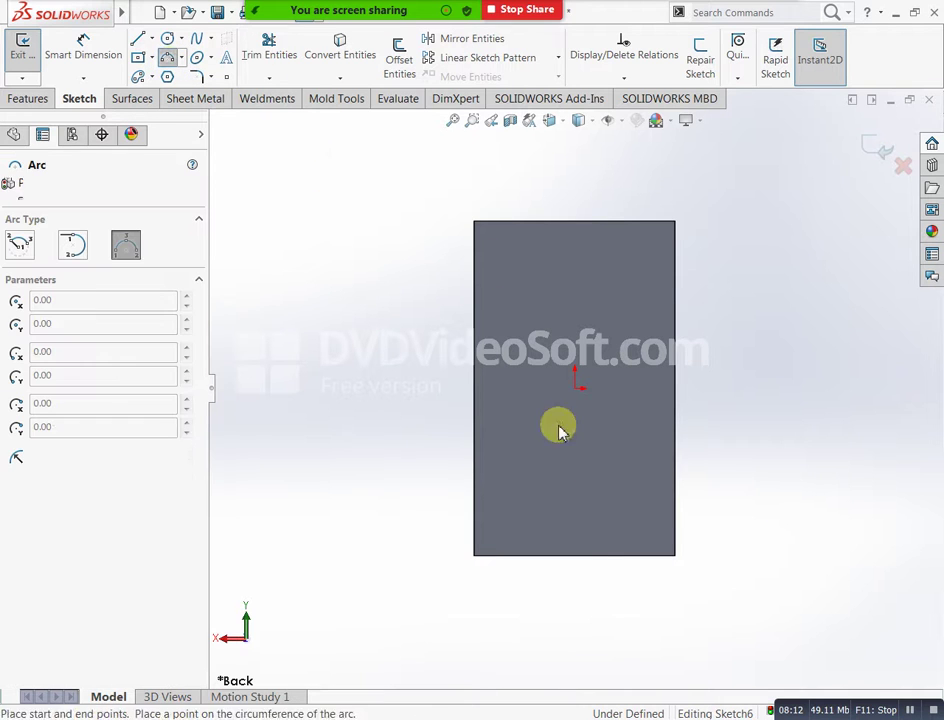
{"action": "left_click", "coordinate": [575, 556]}
{"action": "left_click", "coordinate": [575, 222]}
{"action": "left_click", "coordinate": [548, 333]}
{"action": "left_click", "coordinate": [875, 148]}
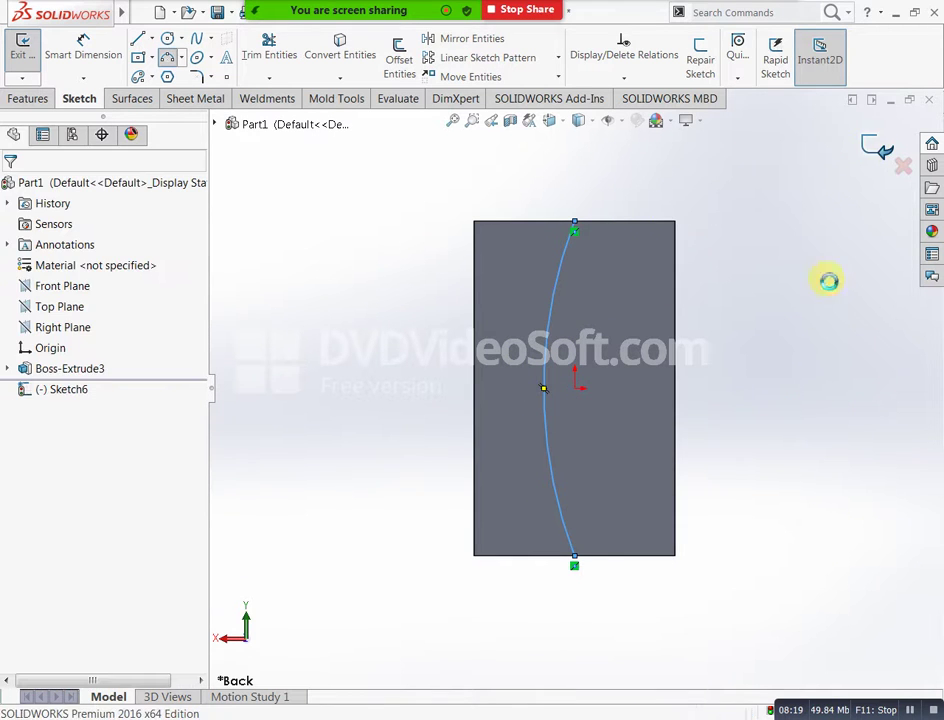
Step: Sketch a center rectangle about 4.5 by 3.2 mm on the block's end face, centred on the edge midpoint at the arc's end, and exit the sketch
{"action": "mouse_move", "coordinate": [720, 448]}
{"action": "middle_mouse_down"}
{"action": "mouse_move", "coordinate": [680, 550]}
{"action": "mouse_move", "coordinate": [714, 420]}
{"action": "mouse_move", "coordinate": [600, 330]}
{"action": "middle_mouse_up"}
{"action": "left_click", "coordinate": [431, 39]}
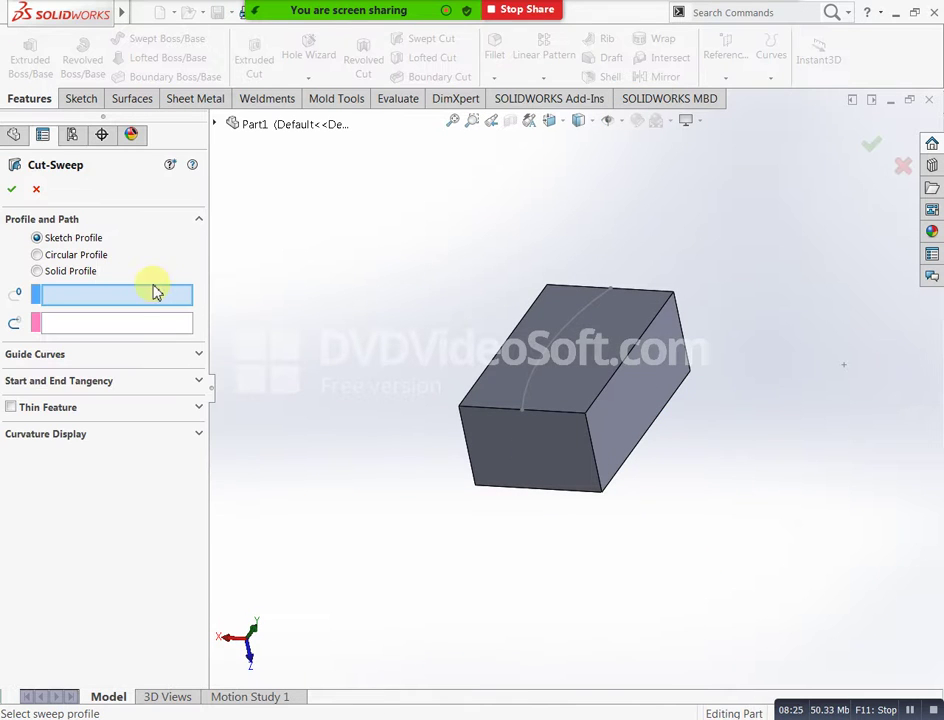
{"action": "left_click", "coordinate": [36, 190]}
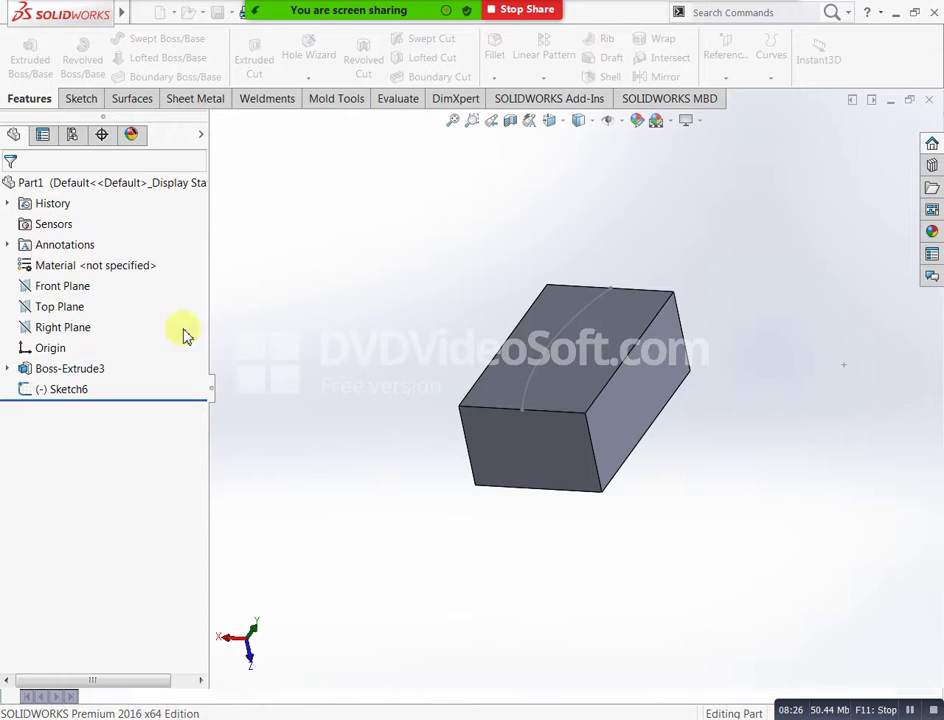
{"action": "left_click", "coordinate": [528, 460]}
{"action": "left_click", "coordinate": [571, 412]}
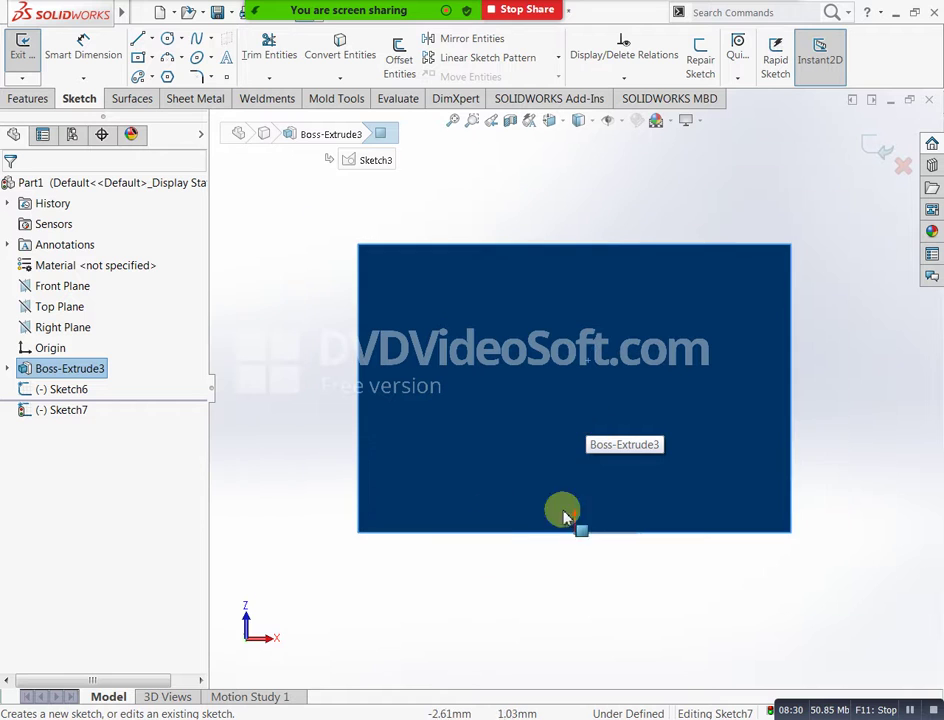
{"action": "left_click", "coordinate": [835, 538]}
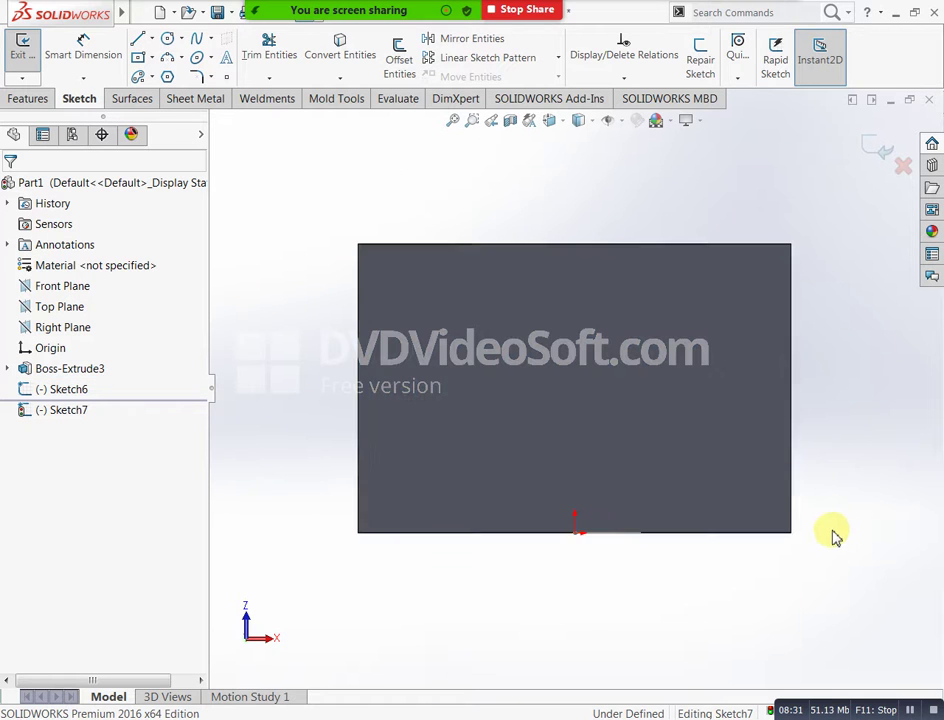
{"action": "left_click", "coordinate": [141, 57]}
{"action": "left_click", "coordinate": [576, 532]}
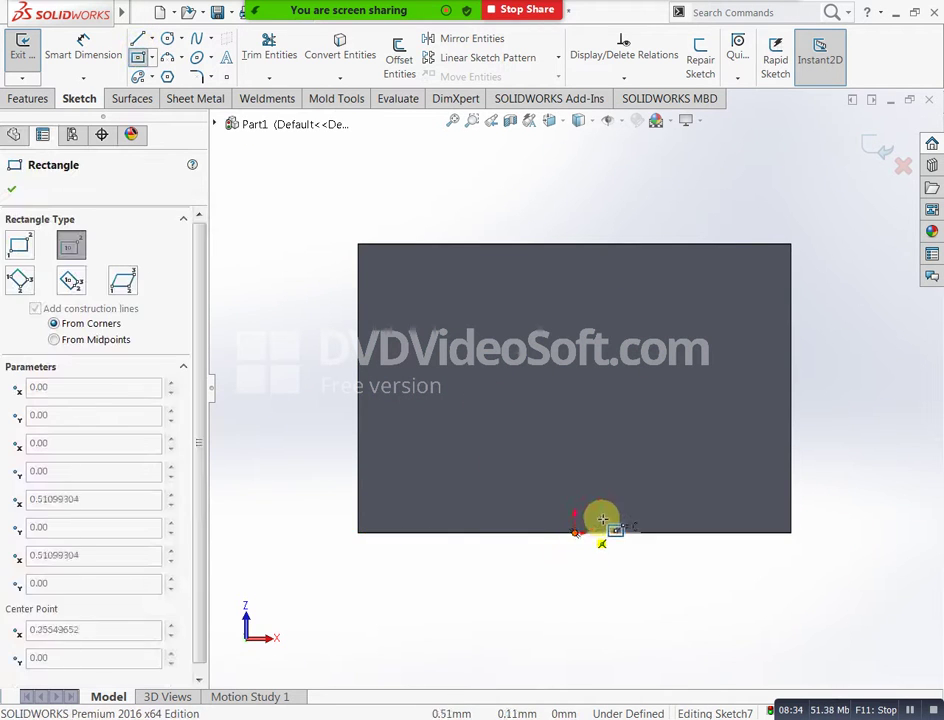
{"action": "left_click", "coordinate": [608, 509]}
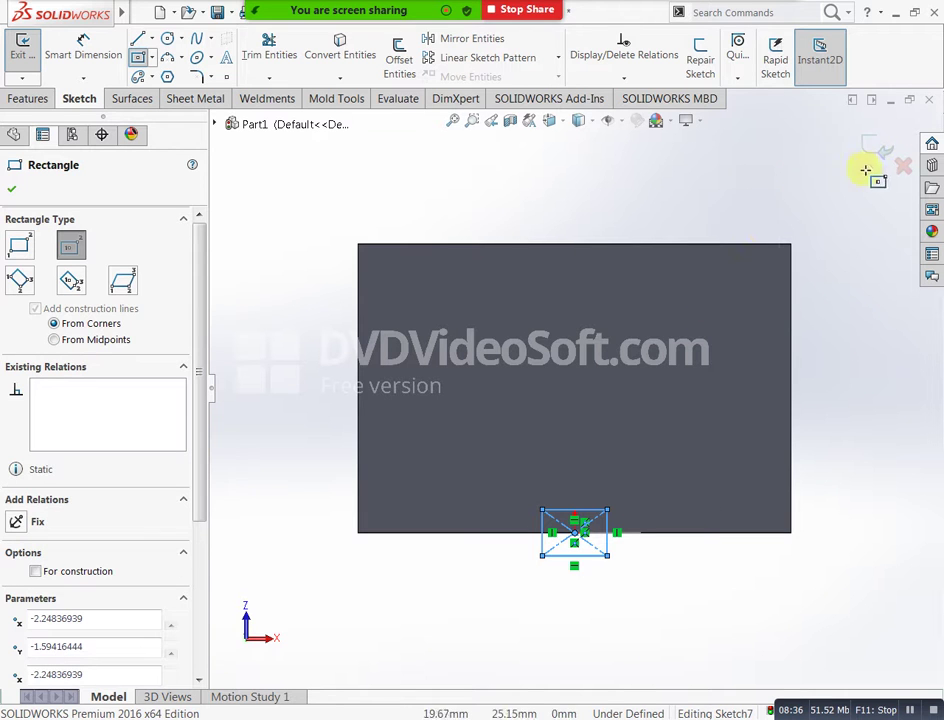
{"action": "left_click", "coordinate": [875, 148]}
Step: Create a Swept Cut through the block using the small rectangle as profile and the arc as path
{"action": "scroll", "coordinate": [653, 632], "scroll_direction": "up", "scroll_amount": 3}
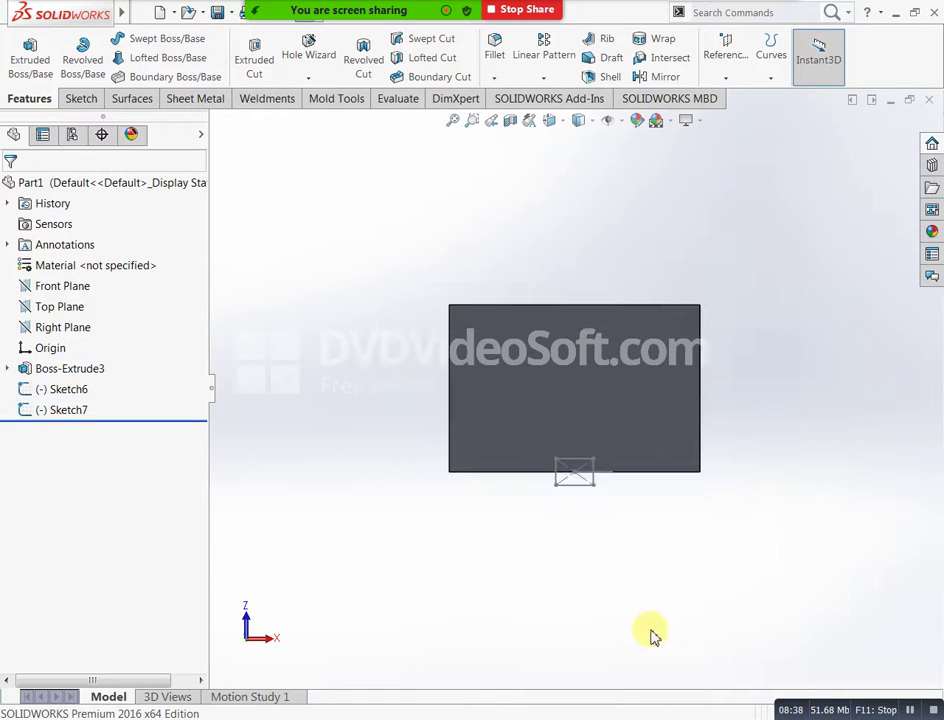
{"action": "mouse_move", "coordinate": [651, 636]}
{"action": "middle_mouse_down"}
{"action": "mouse_move", "coordinate": [617, 414]}
{"action": "mouse_move", "coordinate": [619, 308]}
{"action": "mouse_move", "coordinate": [565, 691]}
{"action": "mouse_move", "coordinate": [668, 605]}
{"action": "mouse_move", "coordinate": [717, 719]}
{"action": "middle_mouse_up"}
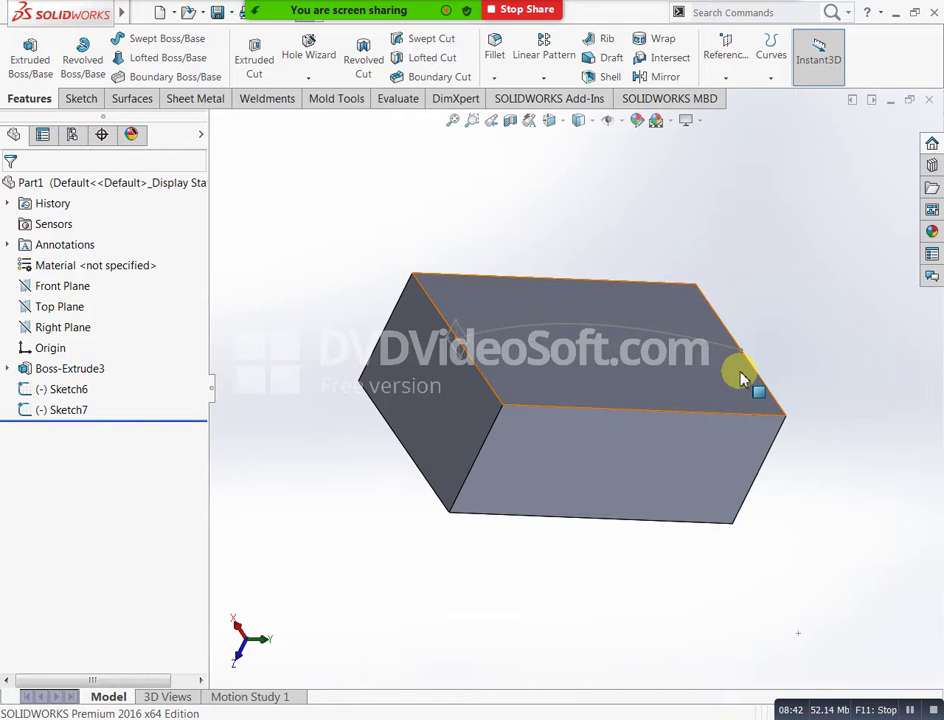
{"action": "left_click", "coordinate": [409, 40]}
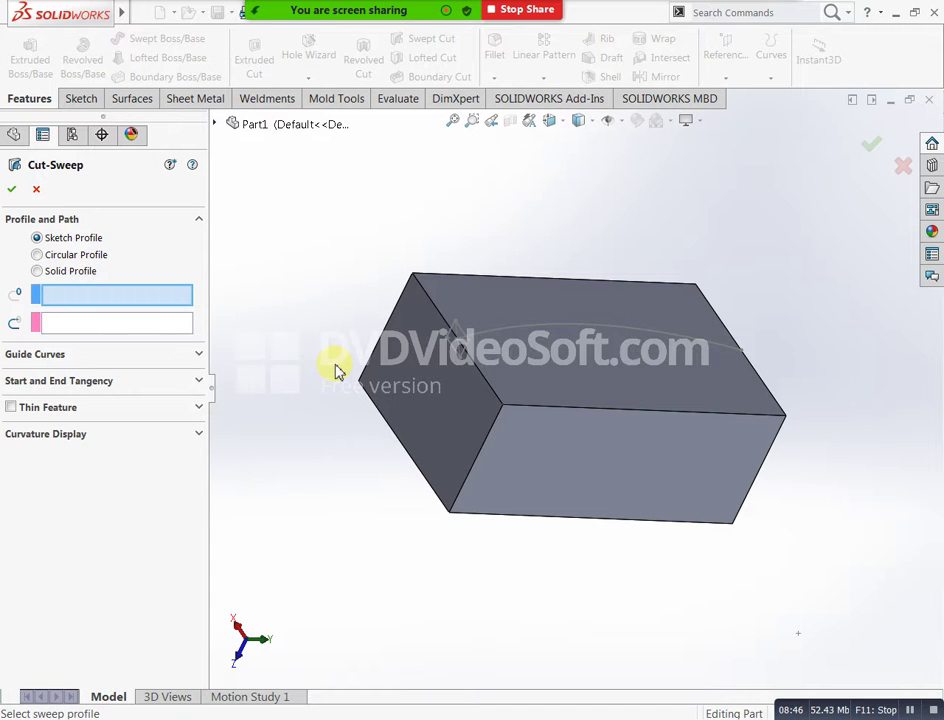
{"action": "left_click", "coordinate": [460, 336]}
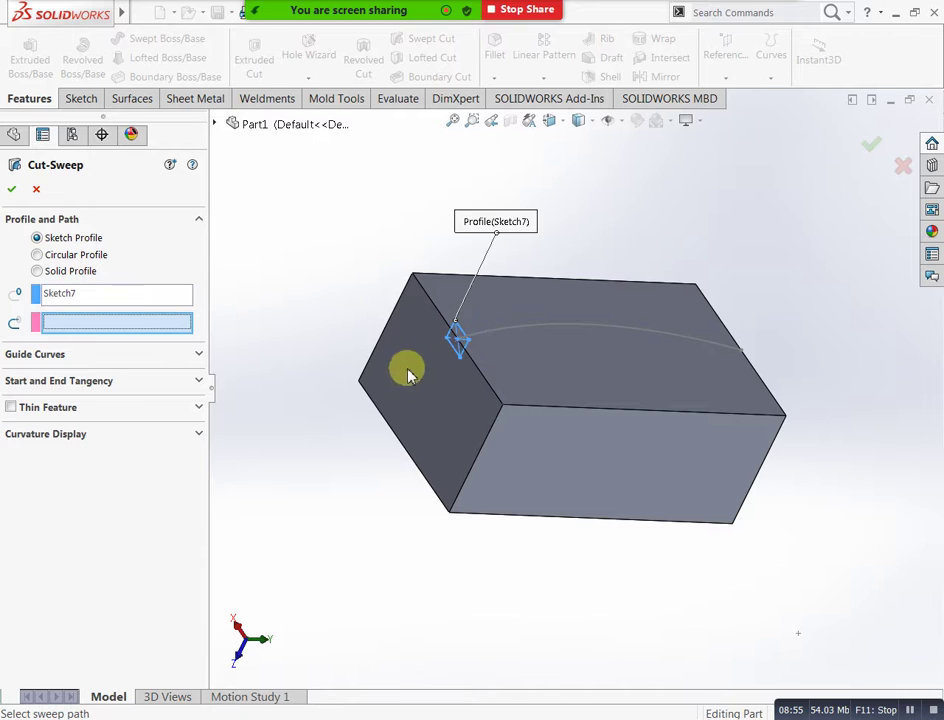
{"action": "left_click", "coordinate": [535, 335]}
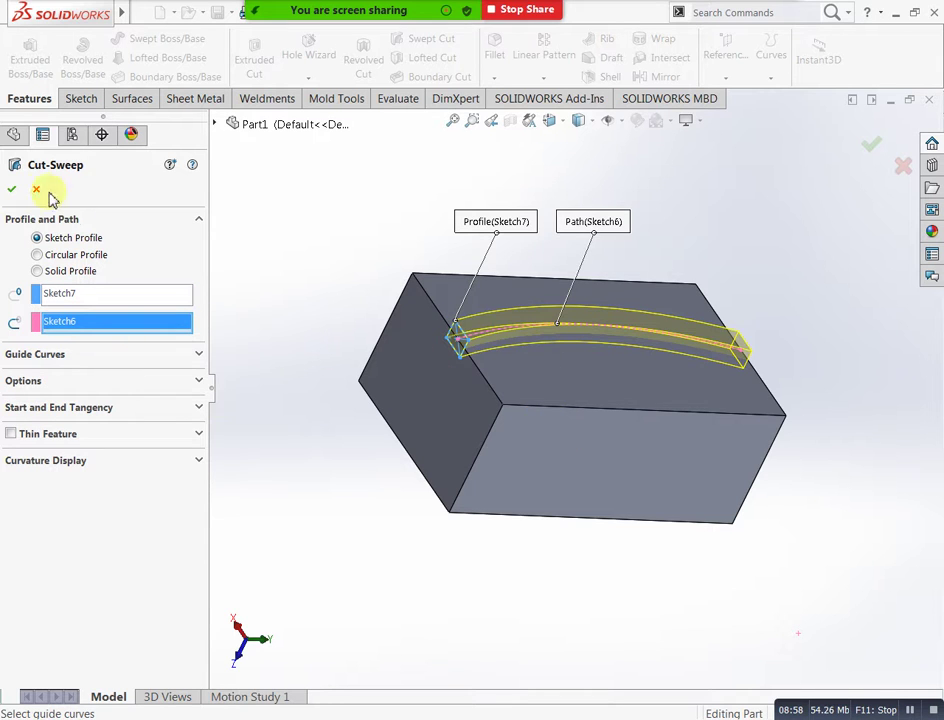
{"action": "left_click", "coordinate": [13, 190]}
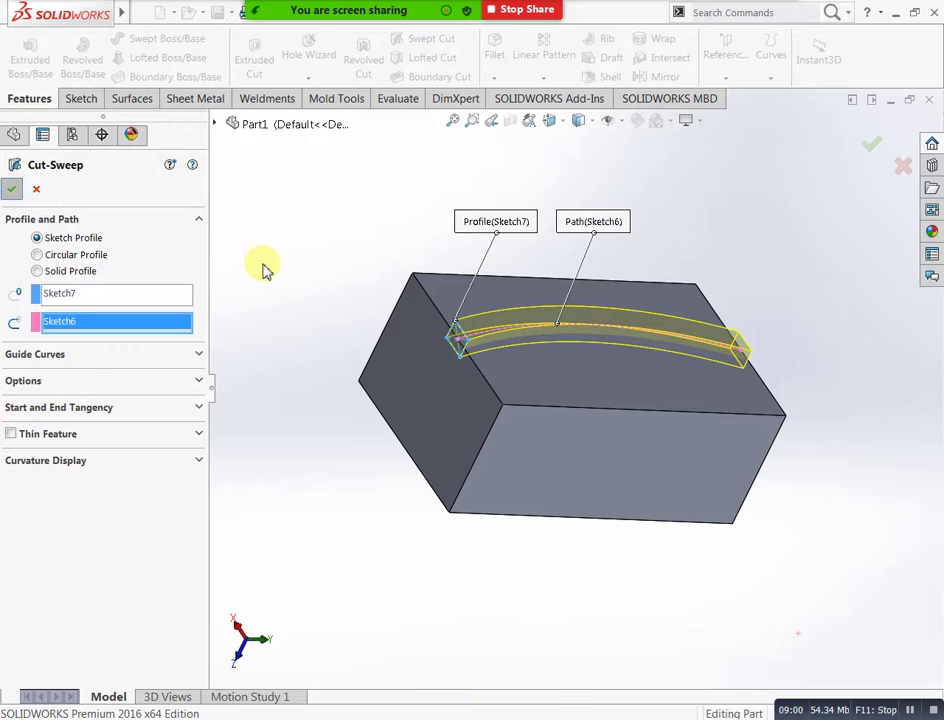
Step: Examine the curved groove cut across the block and its open ends from several angles
{"action": "middle_click_drag", "start_coordinate": [673, 380], "coordinate": [632, 389]}
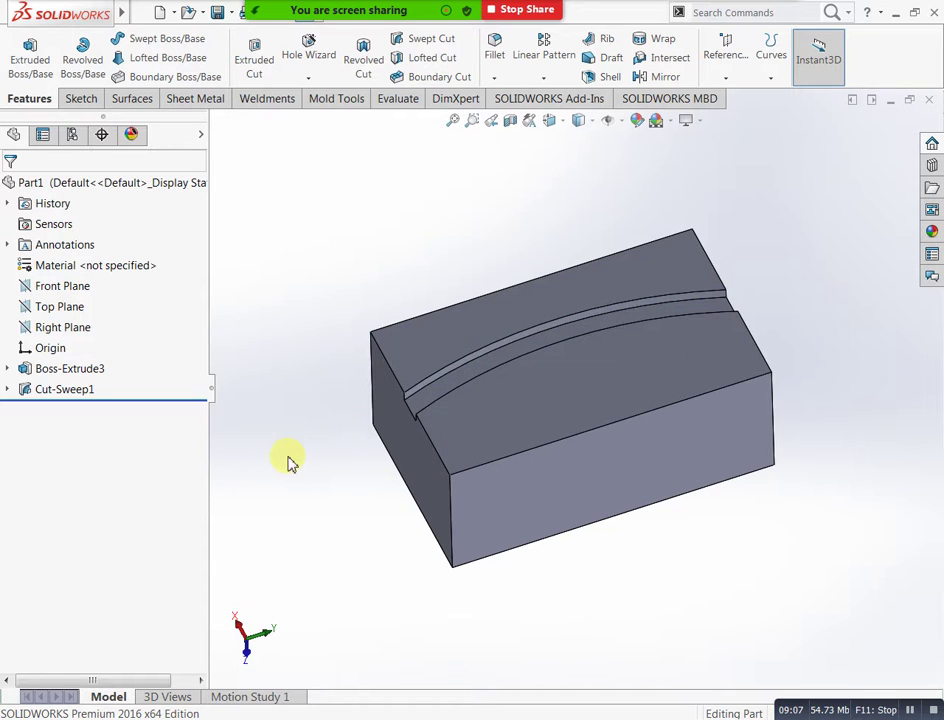
{"action": "middle_click_drag", "start_coordinate": [779, 480], "coordinate": [704, 575]}
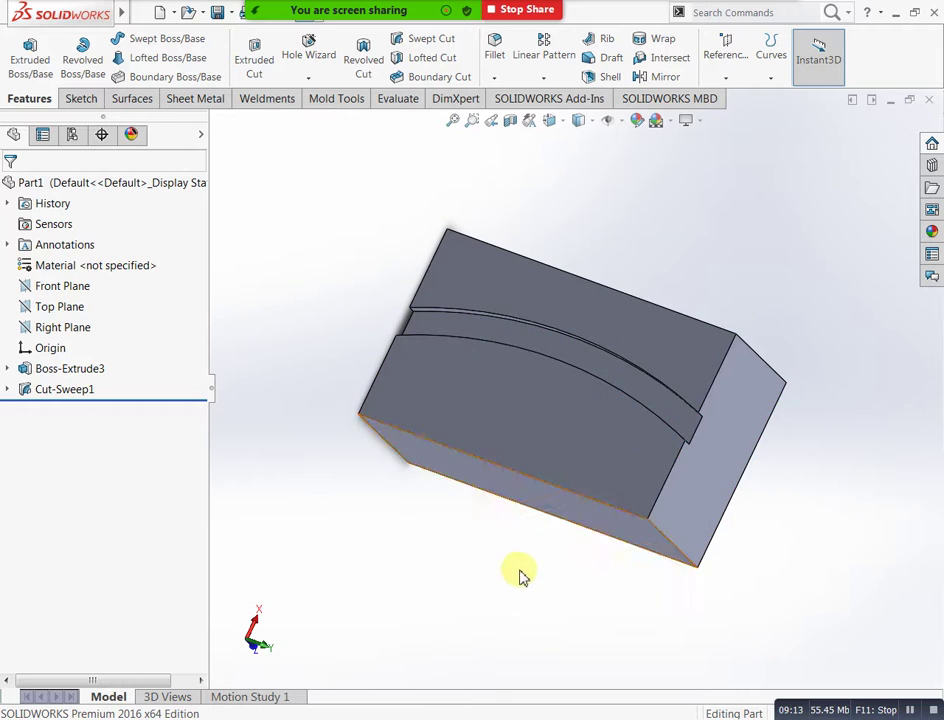
{"action": "scroll", "coordinate": [537, 601], "scroll_direction": "up", "scroll_amount": 2}
{"action": "middle_click_drag", "start_coordinate": [537, 601], "coordinate": [613, 562]}
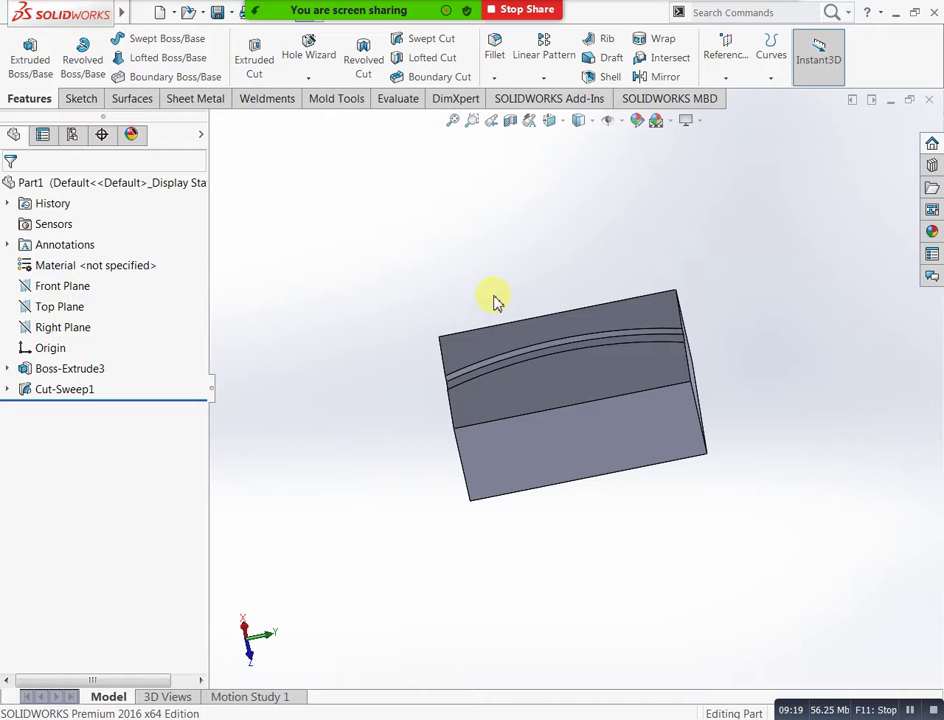
{"action": "middle_click_drag", "start_coordinate": [495, 316], "coordinate": [590, 391]}
{"action": "scroll", "coordinate": [590, 391], "scroll_direction": "up", "scroll_amount": 2}
{"action": "scroll", "coordinate": [645, 370], "scroll_direction": "down", "scroll_amount": 2}
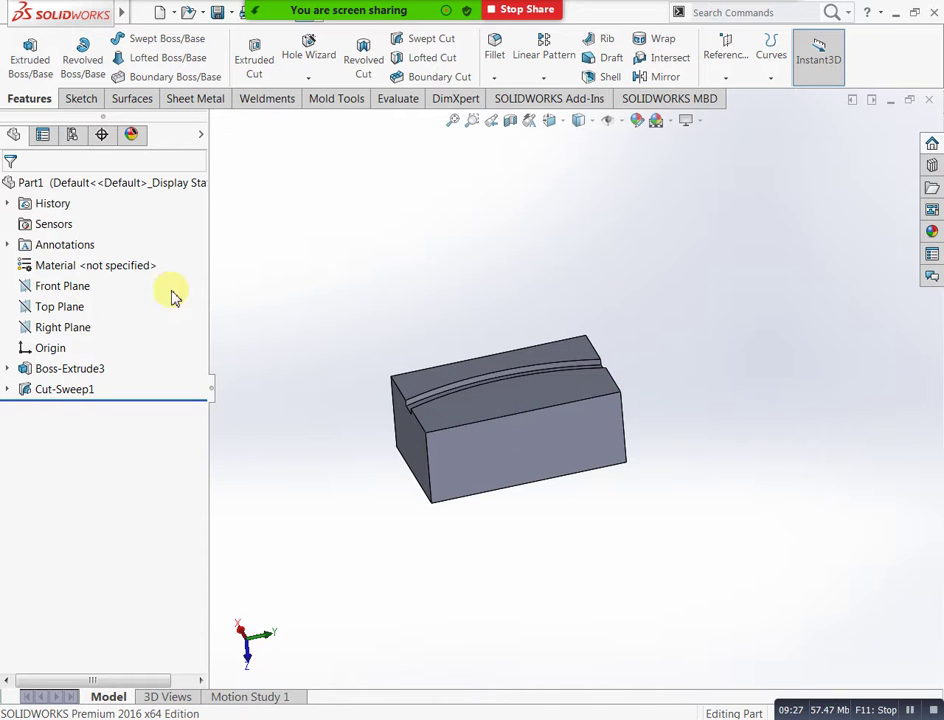
Step: Delete the block together with its swept cut and dependent sketches, and delete the leftover rectangle sketch
{"action": "left_click", "coordinate": [62, 389]}
{"action": "left_click", "coordinate": [62, 370], "text": "ctrl"}
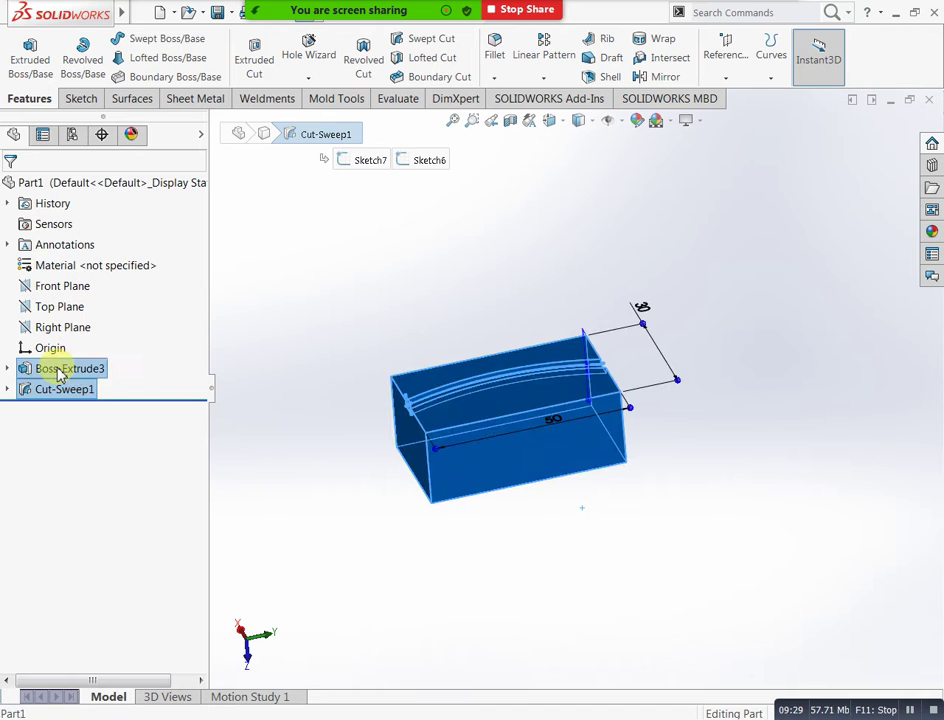
{"action": "right_click", "coordinate": [62, 370]}
{"action": "left_click", "coordinate": [105, 416]}
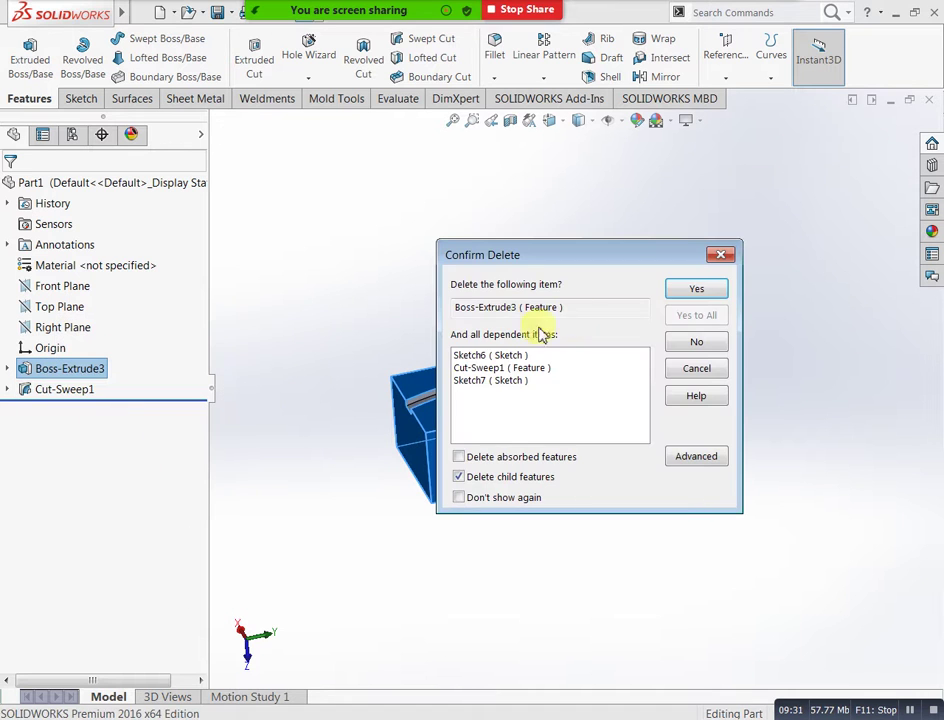
{"action": "left_click", "coordinate": [681, 289]}
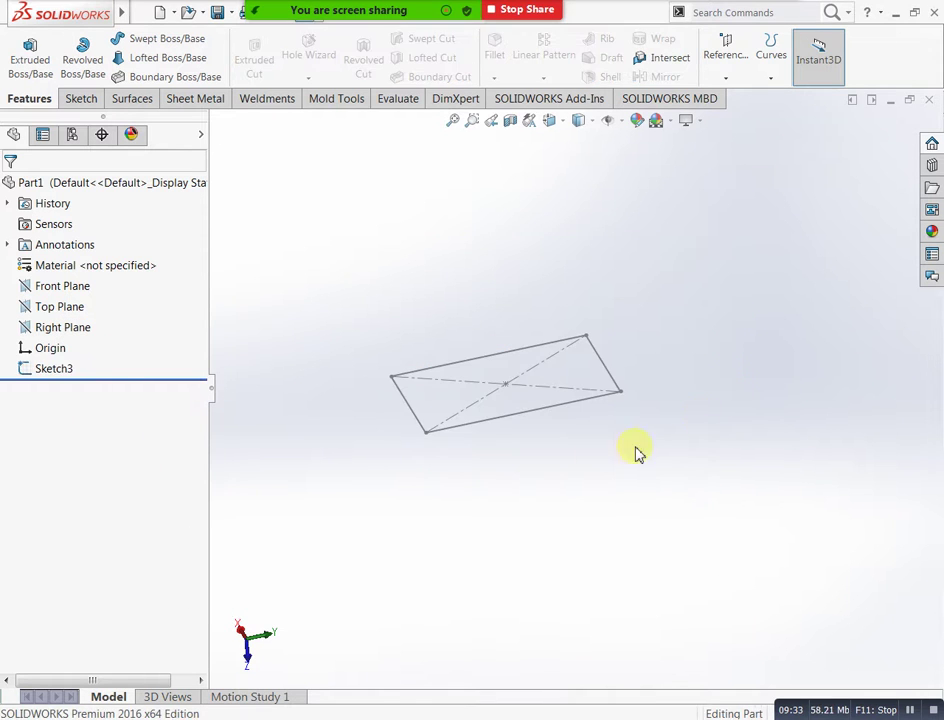
{"action": "right_click", "coordinate": [69, 372]}
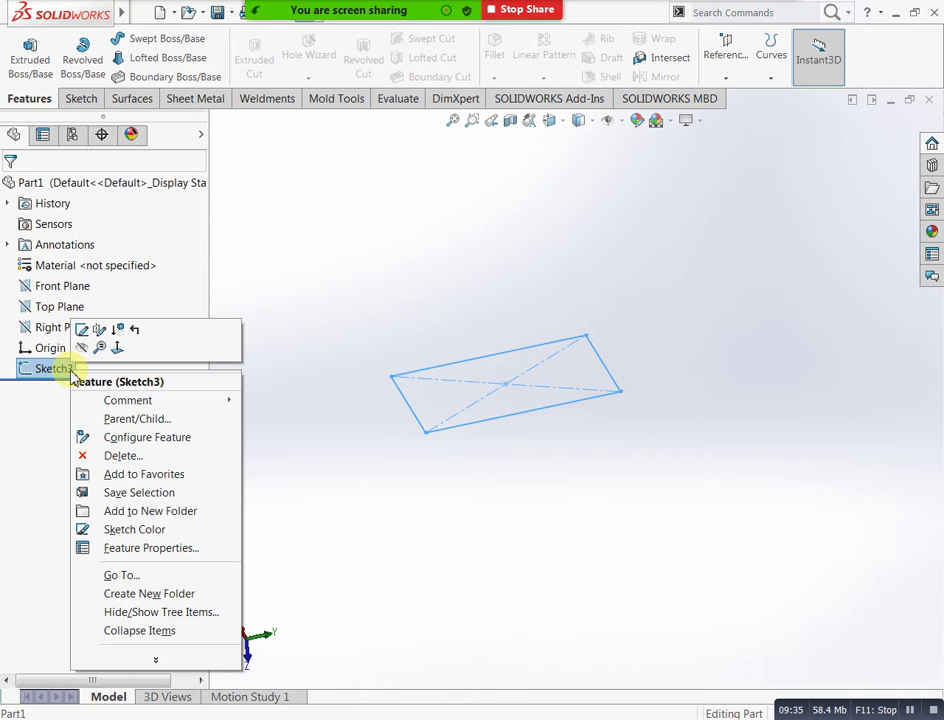
{"action": "left_click", "coordinate": [118, 456]}
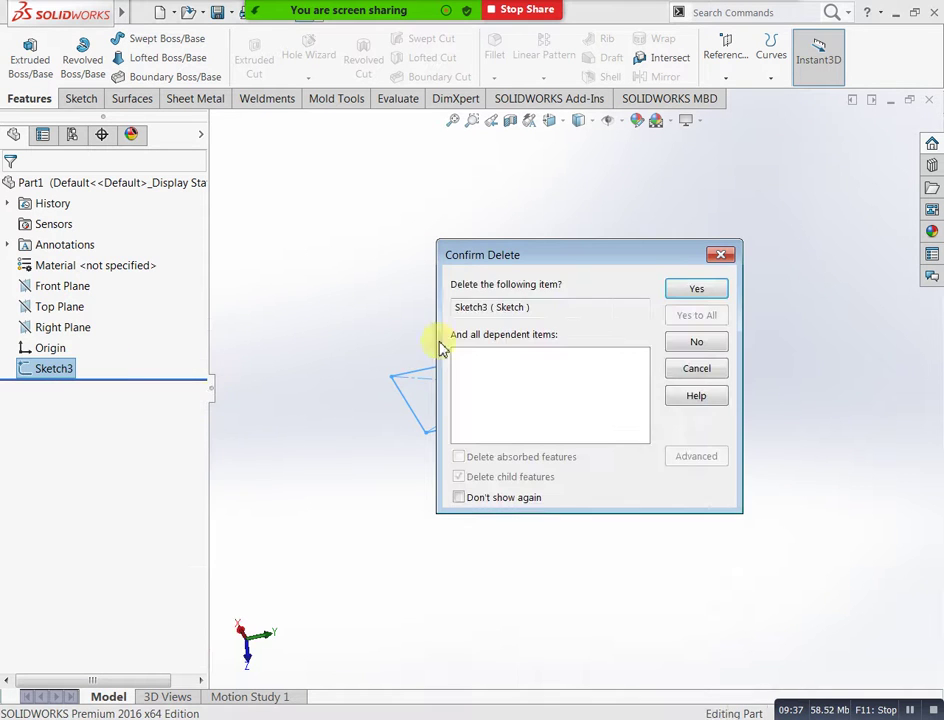
{"action": "left_click", "coordinate": [684, 293]}
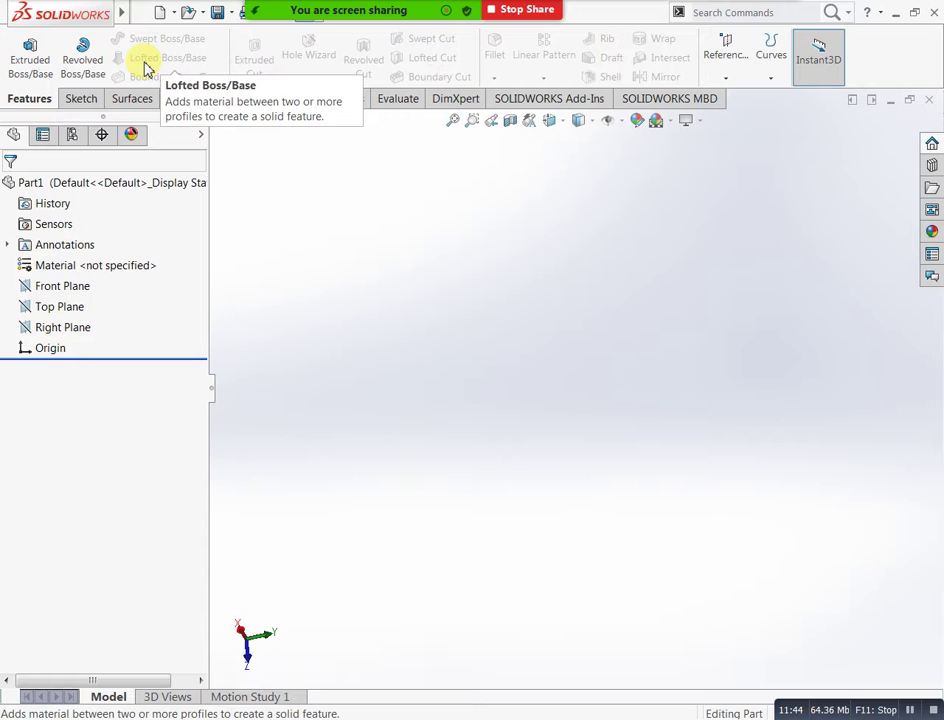
Step: On the Front Plane, sketch a circle of about 38.8 mm radius centred on the origin, and exit the sketch
{"action": "left_click", "coordinate": [83, 291]}
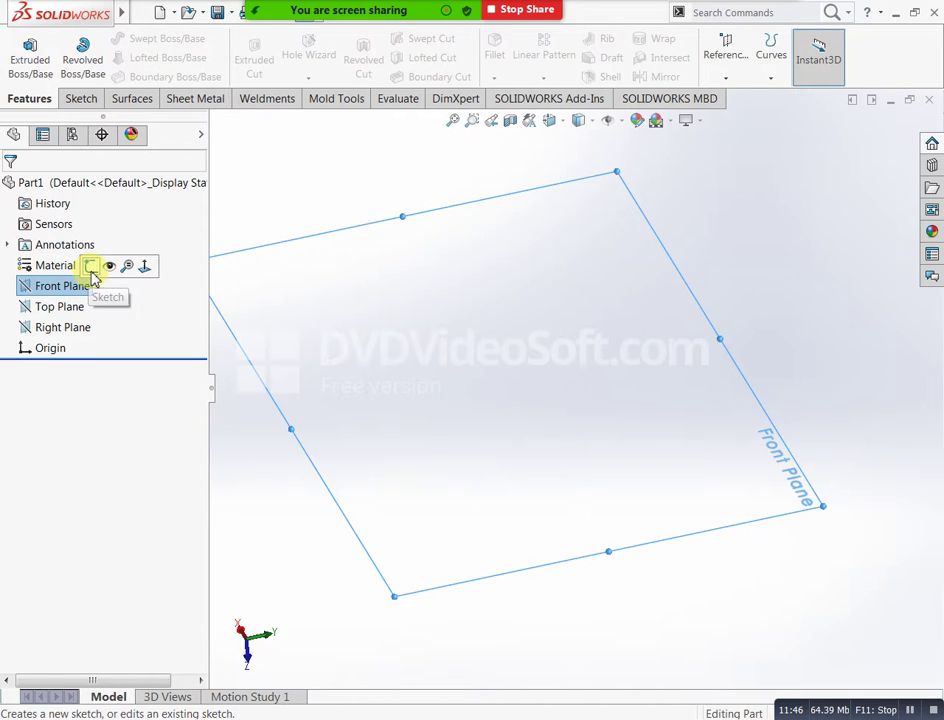
{"action": "left_click", "coordinate": [86, 266]}
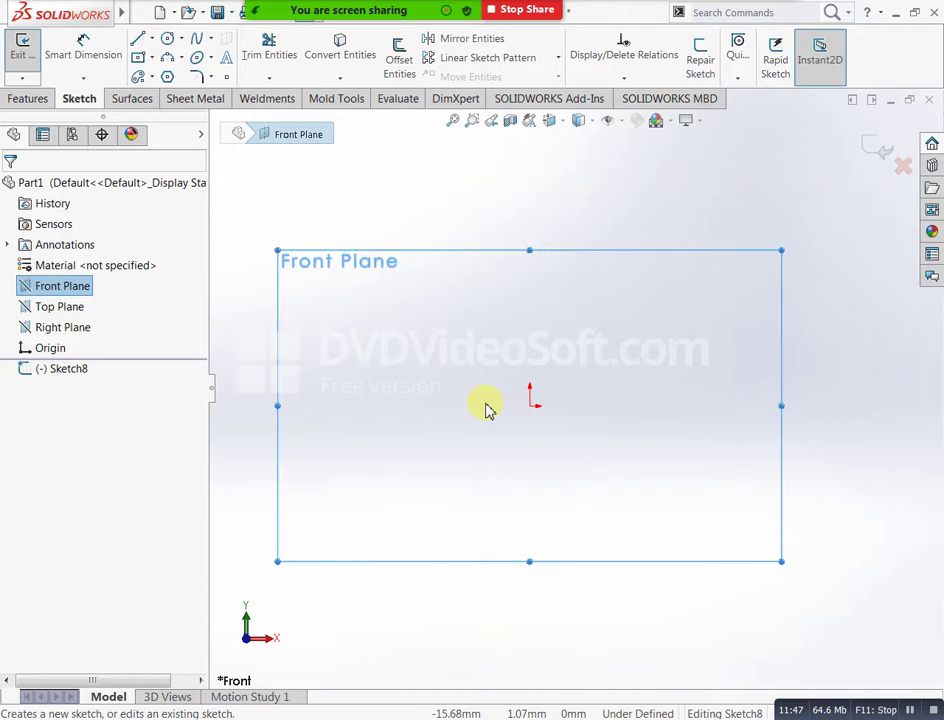
{"action": "left_click", "coordinate": [167, 38]}
{"action": "left_click_drag", "start_coordinate": [530, 405], "coordinate": [608, 326]}
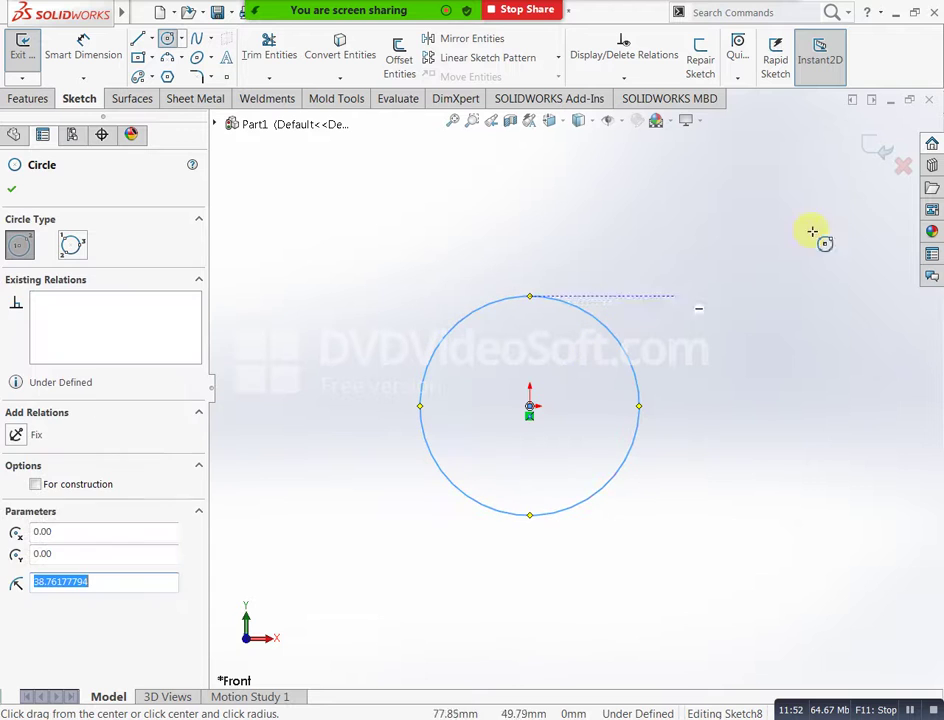
{"action": "left_click", "coordinate": [876, 147]}
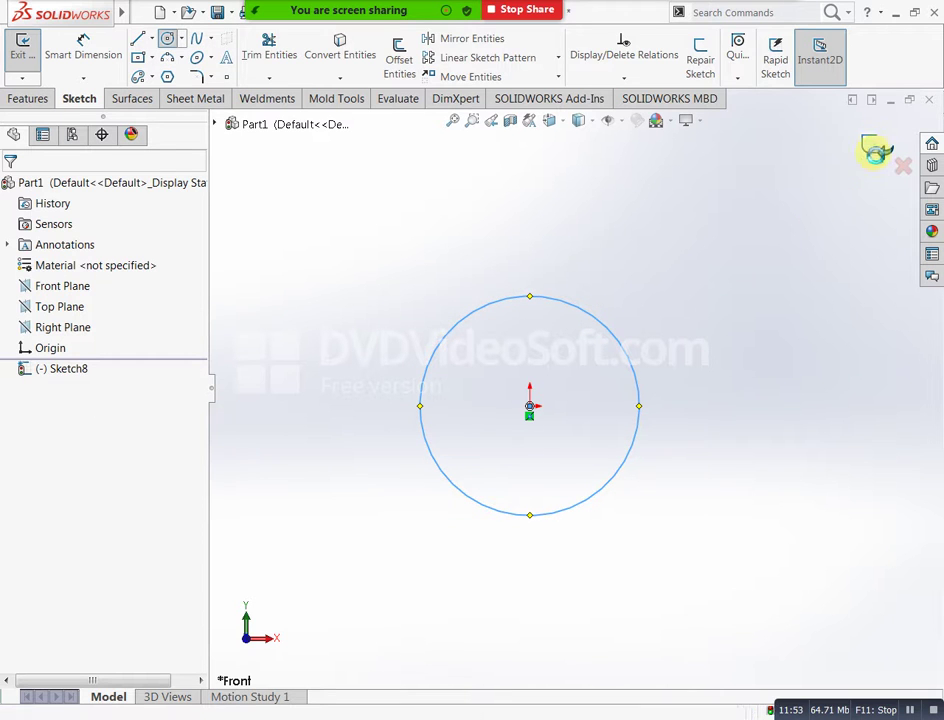
Step: Start a reference plane offset from the Front Plane and set the number of planes to 3
{"action": "left_click", "coordinate": [72, 284]}
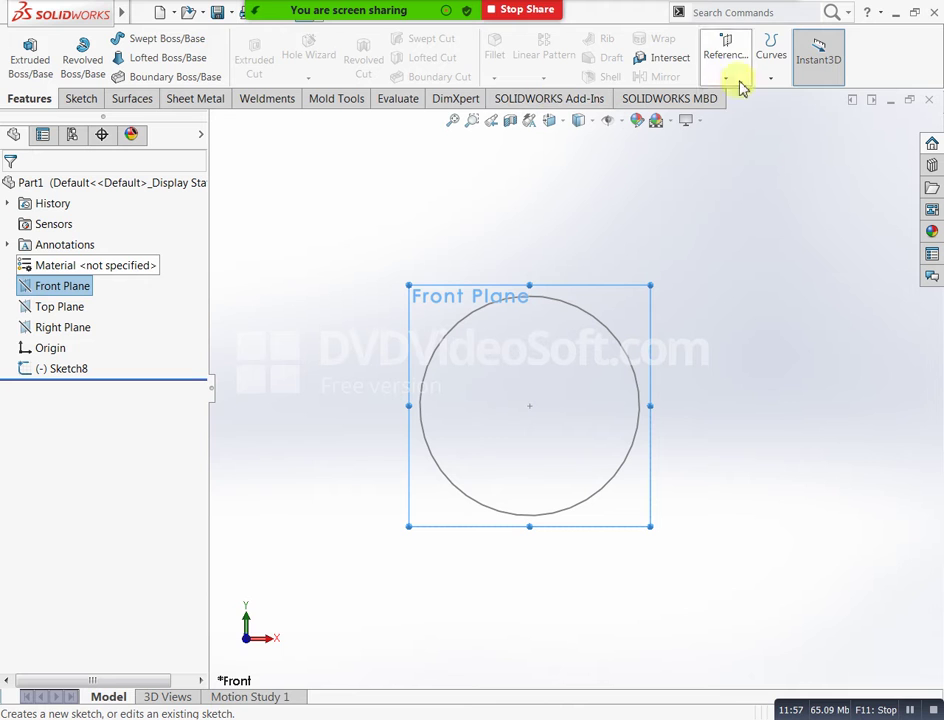
{"action": "left_click", "coordinate": [705, 66]}
{"action": "left_click", "coordinate": [711, 94]}
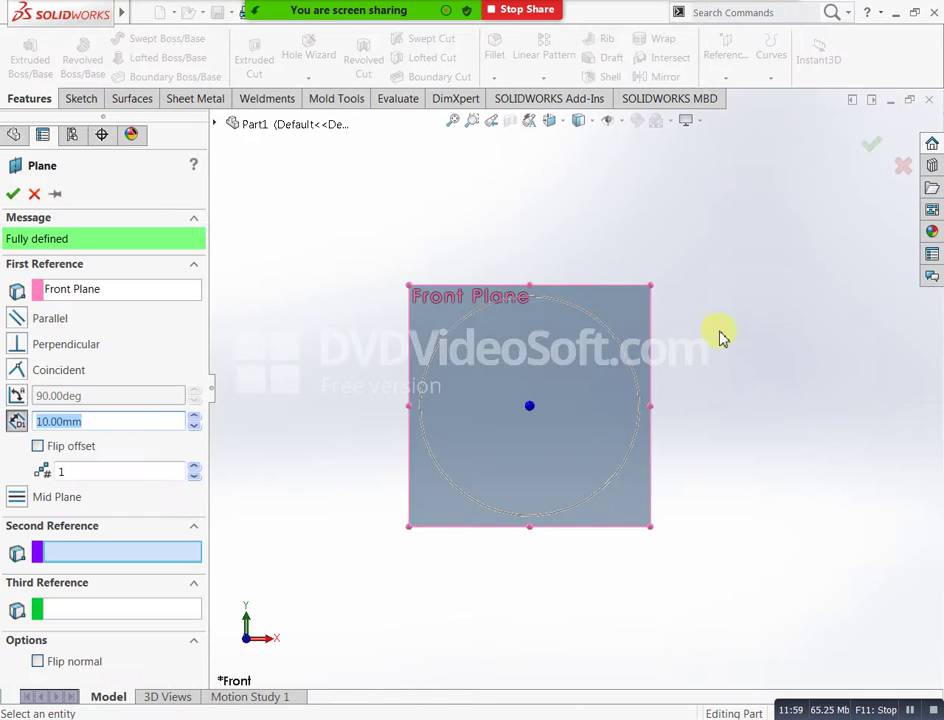
{"action": "middle_click_drag", "start_coordinate": [714, 428], "coordinate": [737, 284]}
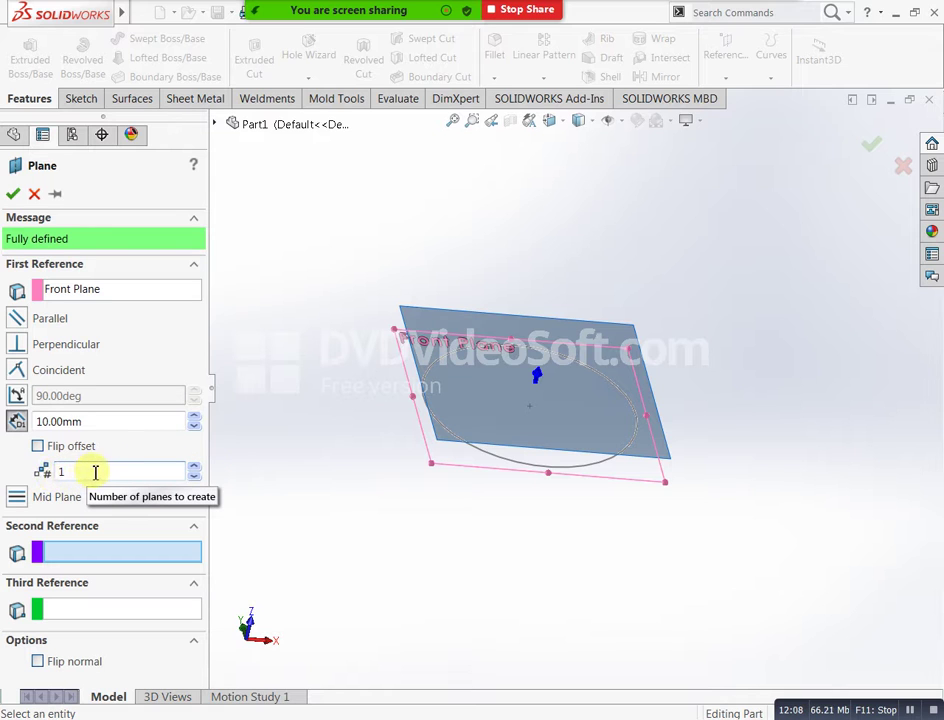
{"action": "left_click", "coordinate": [196, 468]}
{"action": "left_click", "coordinate": [196, 470]}
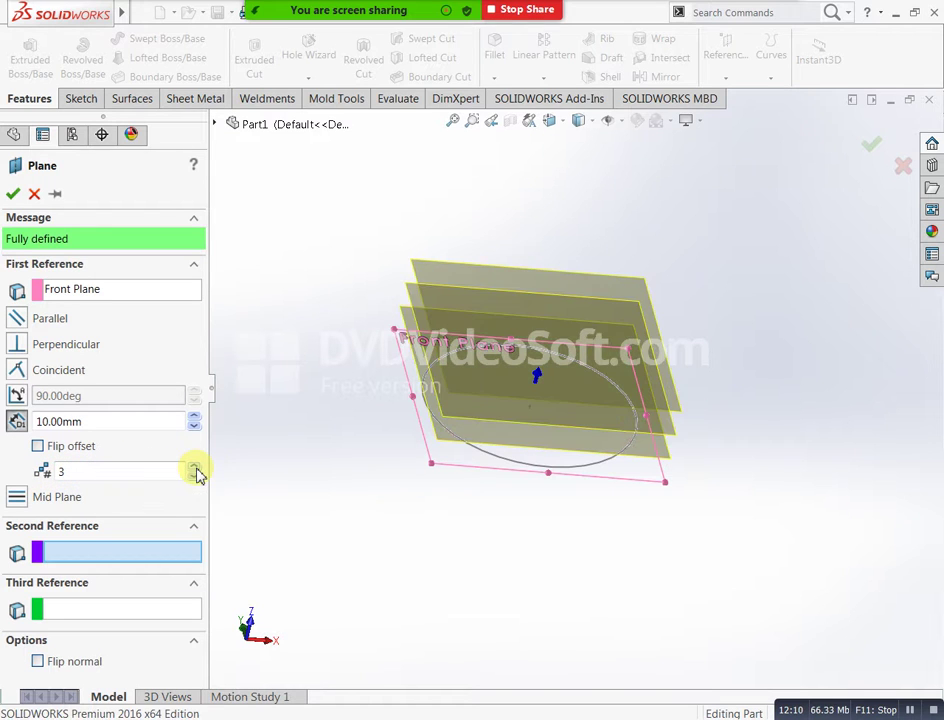
{"action": "middle_click_drag", "start_coordinate": [455, 565], "coordinate": [400, 530]}
Step: Set the offset distance between the three planes to 40 mm and create them
{"action": "left_click", "coordinate": [194, 418]}
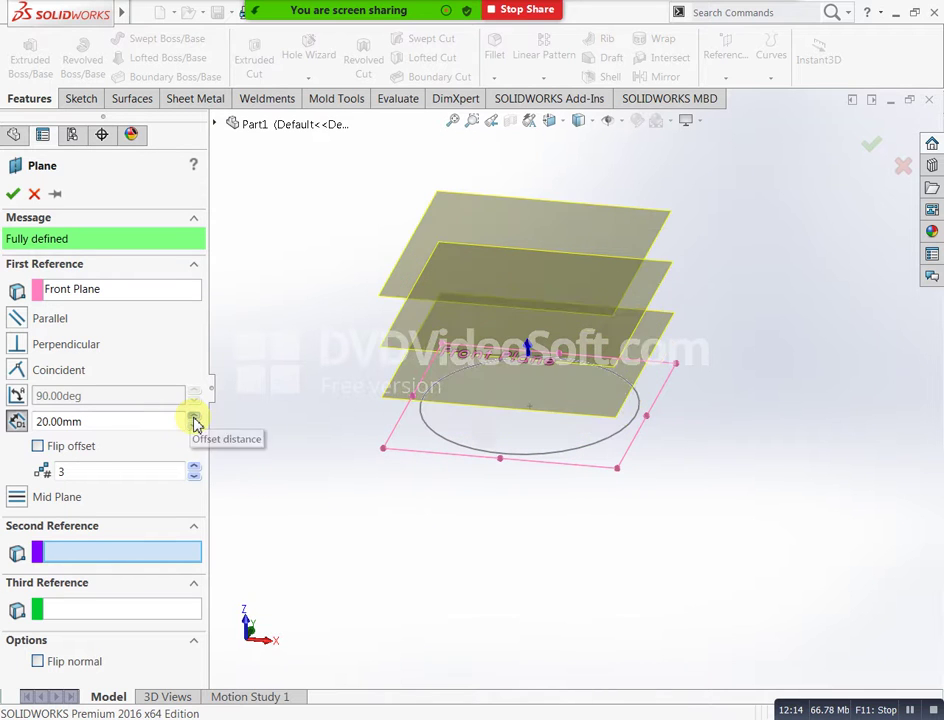
{"action": "left_click", "coordinate": [194, 418]}
{"action": "middle_click_drag", "start_coordinate": [527, 588], "coordinate": [520, 555]}
{"action": "scroll", "coordinate": [596, 280], "scroll_direction": "up", "scroll_amount": 2}
{"action": "scroll", "coordinate": [607, 238], "scroll_direction": "down", "scroll_amount": 2}
{"action": "left_click", "coordinate": [194, 417]}
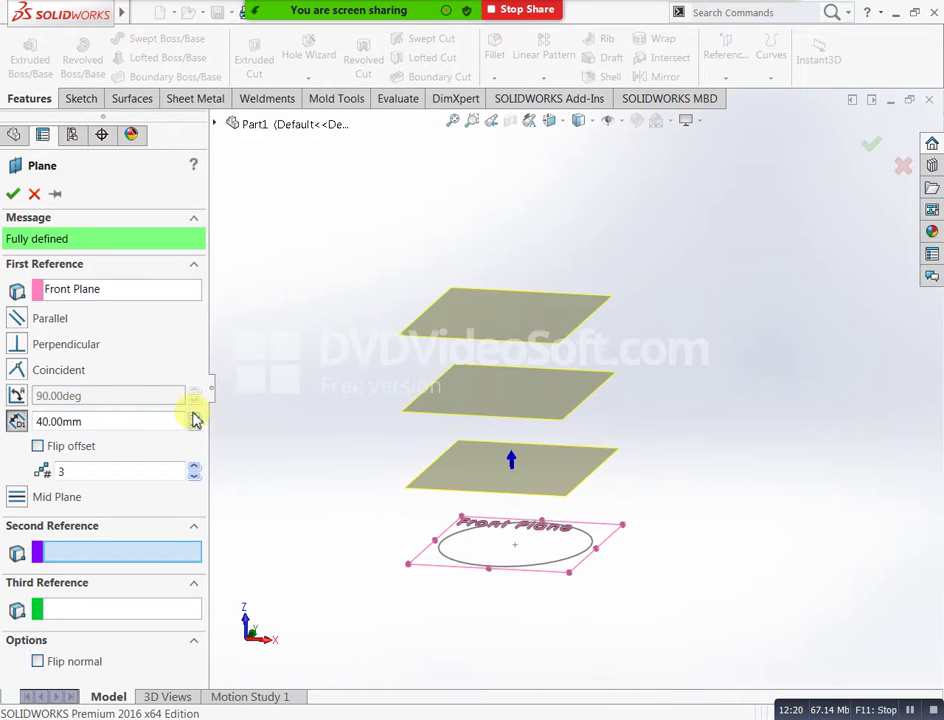
{"action": "middle_click_drag", "start_coordinate": [586, 444], "coordinate": [685, 466]}
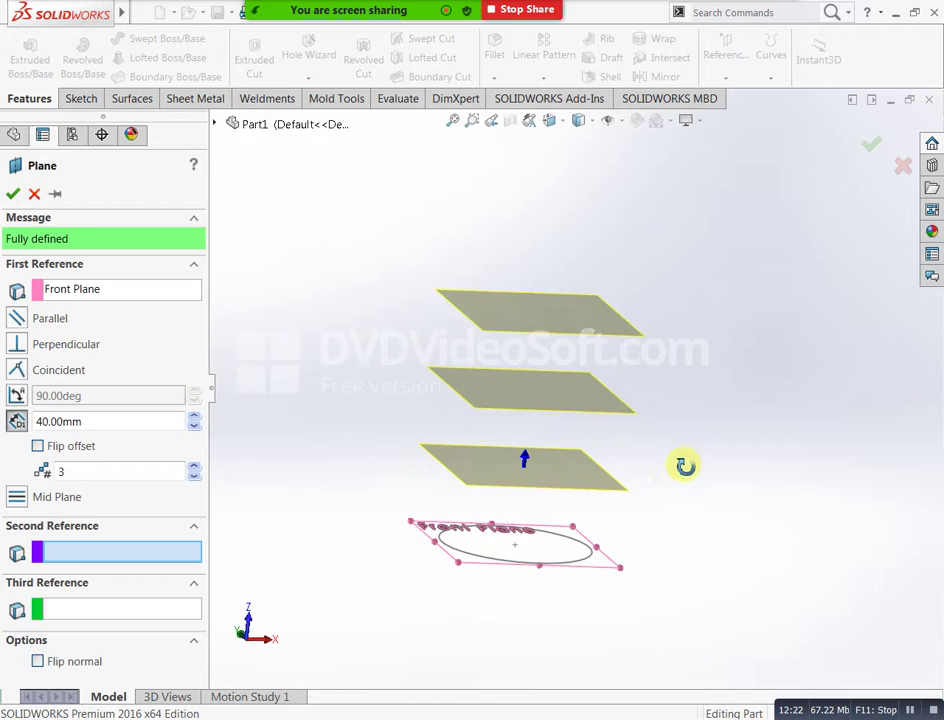
{"action": "left_click", "coordinate": [12, 193]}
Step: On Plane2, the offset plane nearest the first circle, sketch an origin-centred circle of about 20 mm radius and exit the sketch
{"action": "middle_click_drag", "start_coordinate": [748, 428], "coordinate": [645, 485]}
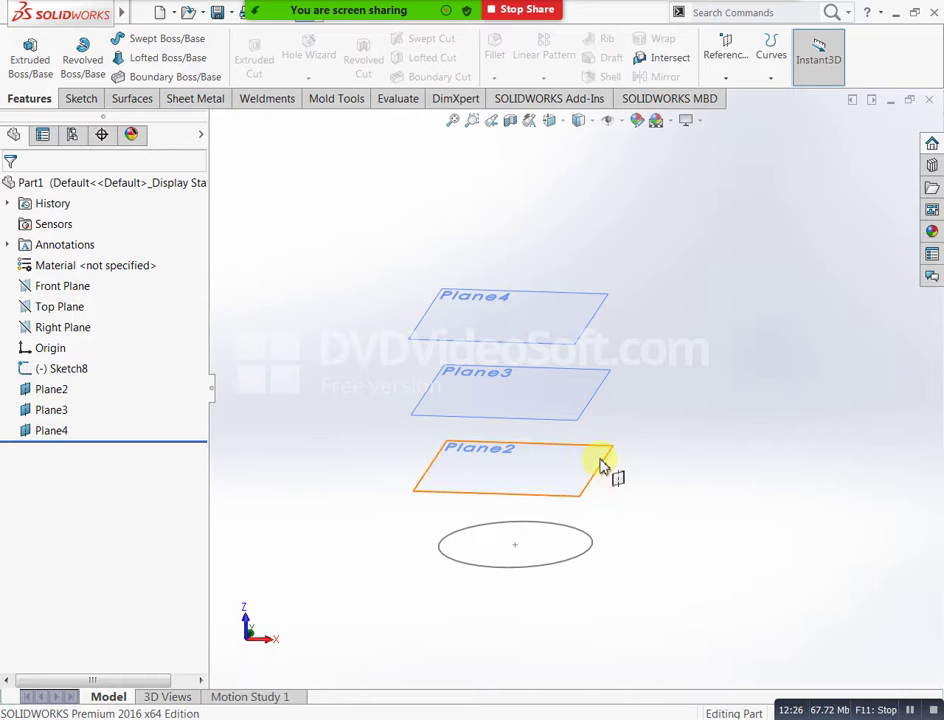
{"action": "left_click", "coordinate": [600, 464]}
{"action": "right_click", "coordinate": [600, 463]}
{"action": "left_click", "coordinate": [629, 438]}
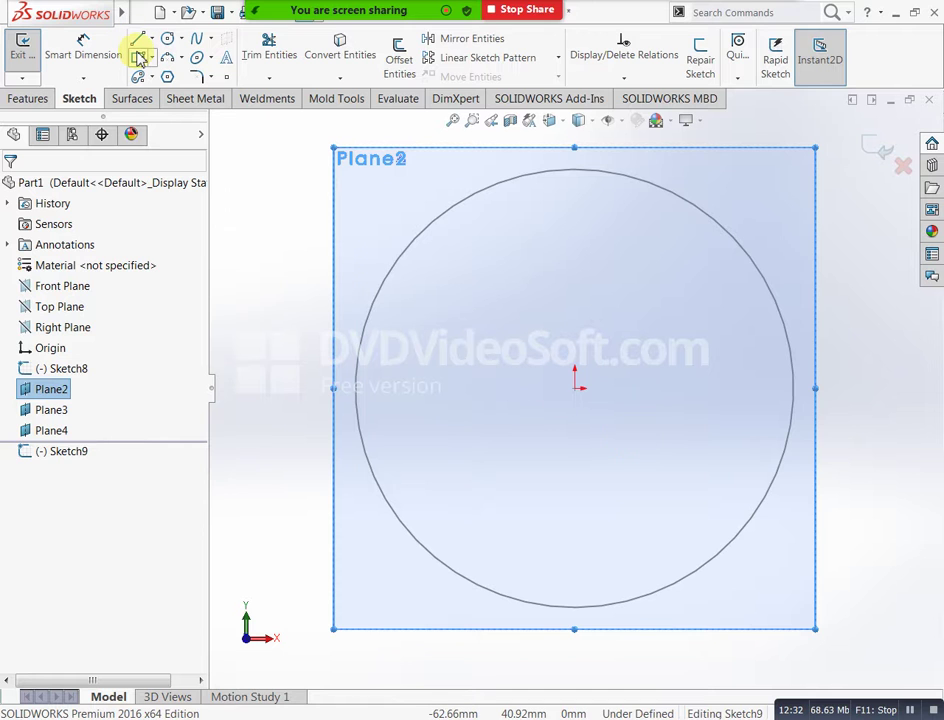
{"action": "left_click", "coordinate": [166, 38]}
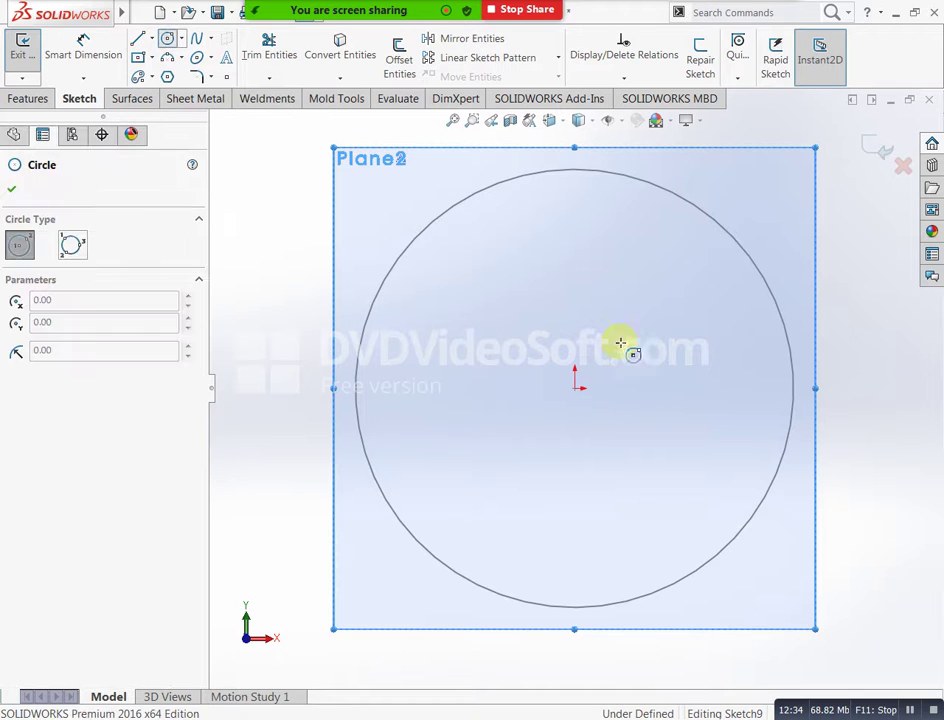
{"action": "left_click", "coordinate": [575, 388]}
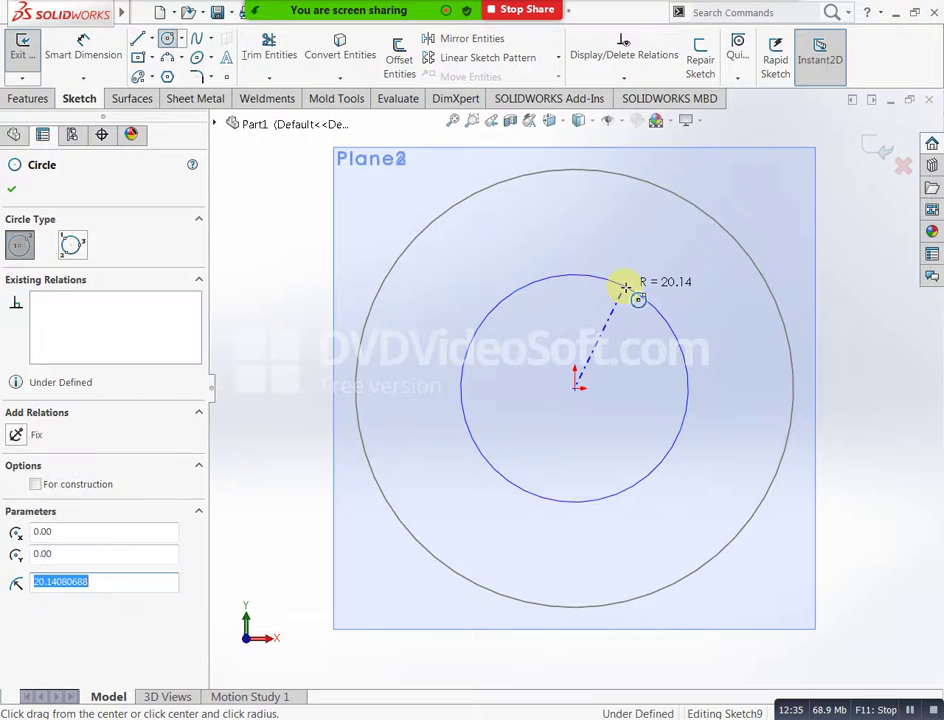
{"action": "left_click", "coordinate": [626, 284]}
{"action": "left_click", "coordinate": [875, 153]}
Step: On Plane3, the middle offset plane, sketch an origin-centred circle of about 37 mm radius and exit the sketch
{"action": "mouse_move", "coordinate": [790, 544]}
{"action": "middle_mouse_down"}
{"action": "mouse_move", "coordinate": [727, 573]}
{"action": "mouse_move", "coordinate": [724, 497]}
{"action": "mouse_move", "coordinate": [708, 494]}
{"action": "middle_mouse_up"}
{"action": "scroll", "coordinate": [672, 600], "scroll_direction": "up", "scroll_amount": 3}
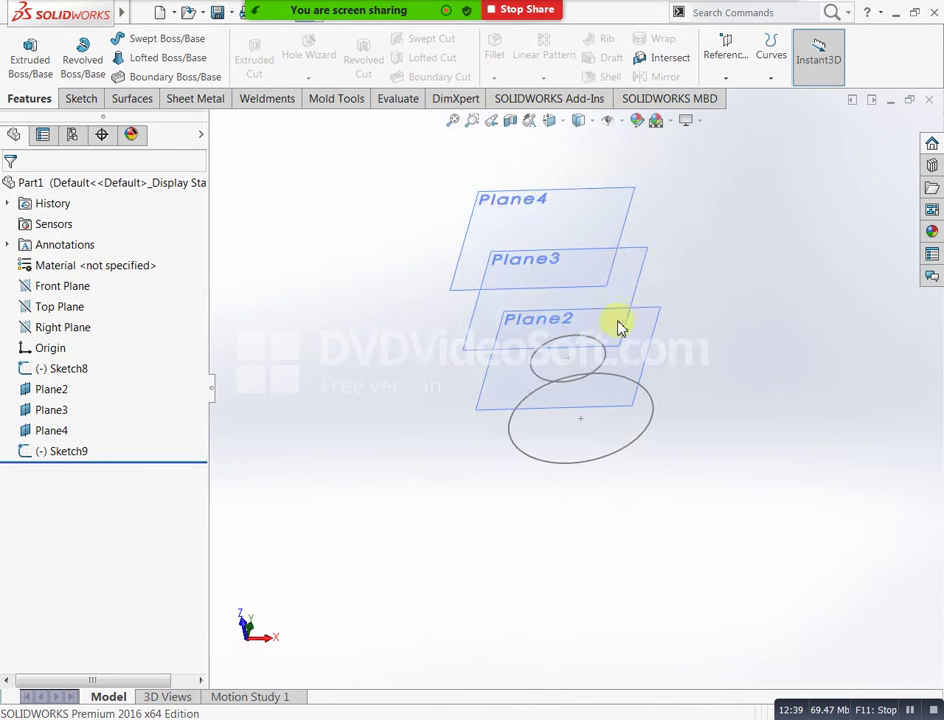
{"action": "left_click", "coordinate": [643, 282]}
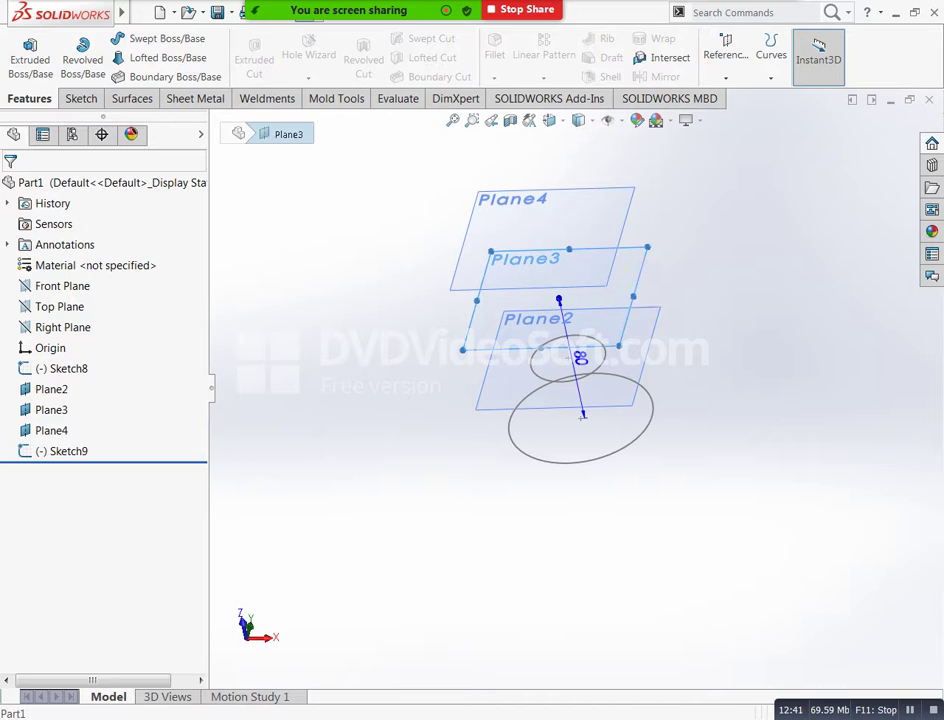
{"action": "right_click", "coordinate": [643, 274]}
{"action": "left_click", "coordinate": [653, 251]}
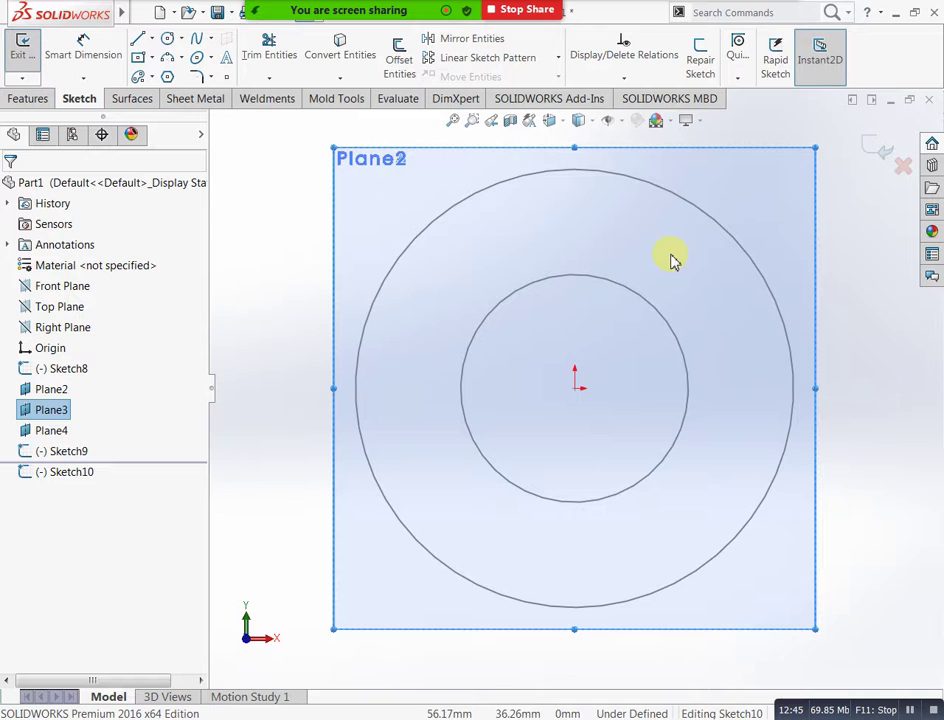
{"action": "left_click", "coordinate": [165, 39]}
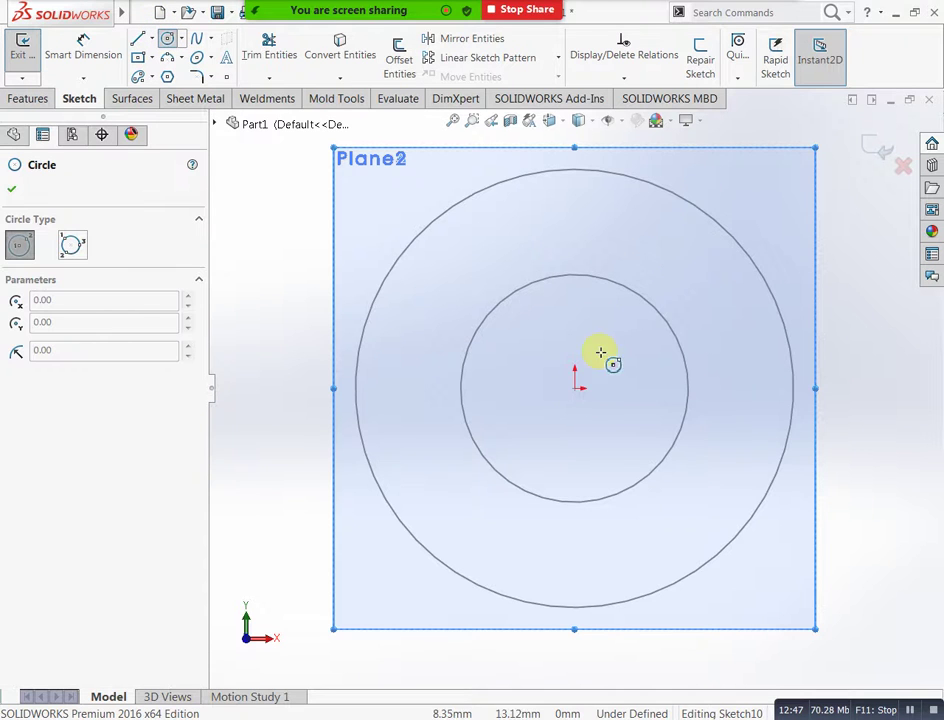
{"action": "left_click", "coordinate": [574, 388]}
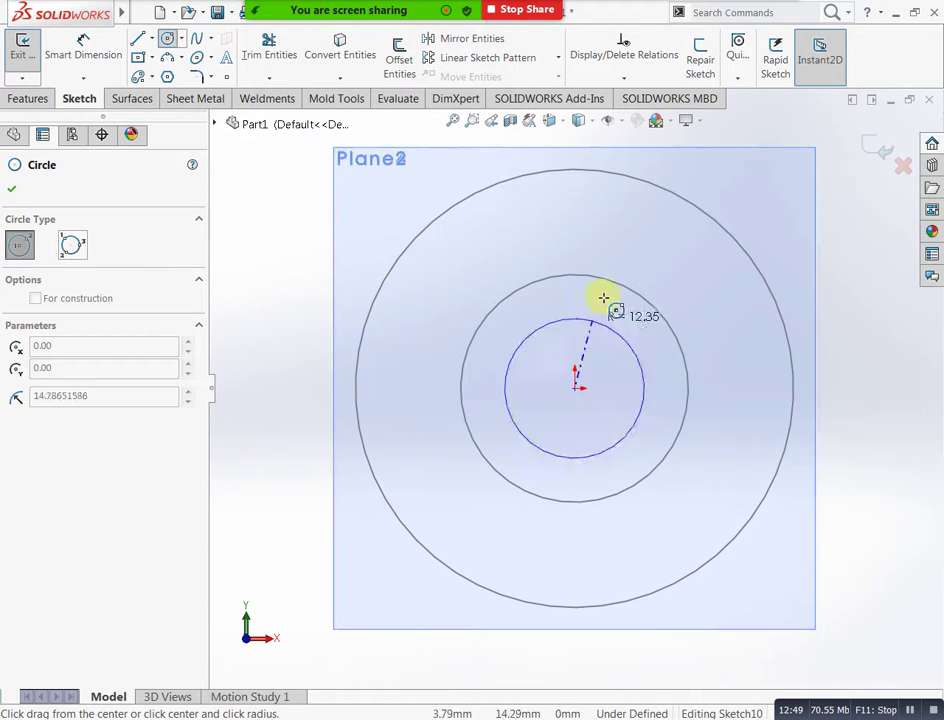
{"action": "left_click", "coordinate": [663, 201]}
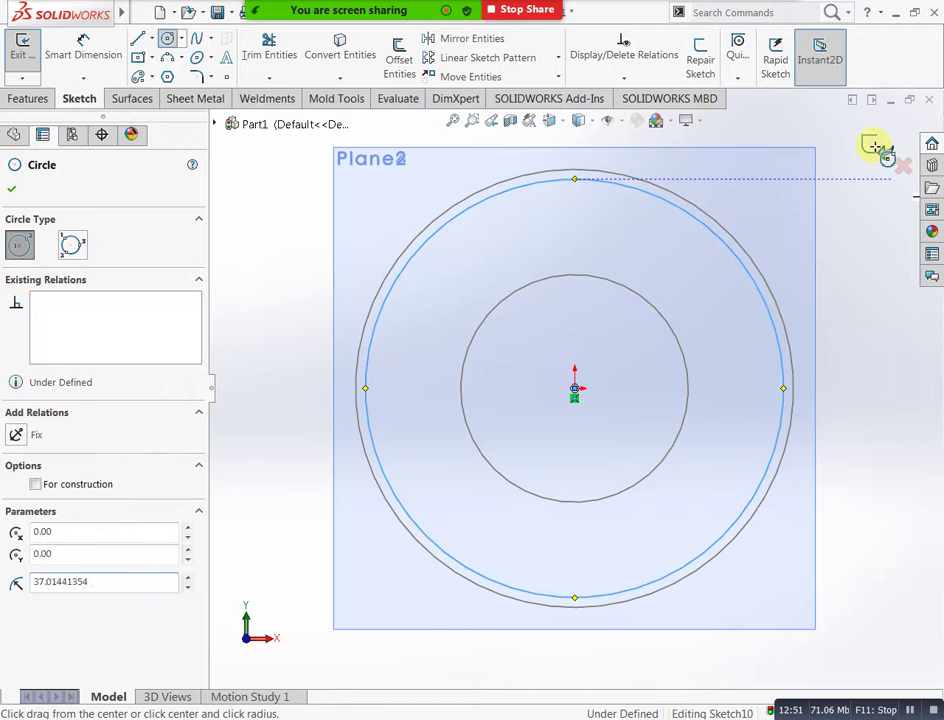
{"action": "left_click", "coordinate": [879, 150]}
Step: Start a Lofted Boss and select the three circles as profiles in order, from the Front Plane circle up to the one on Plane3
{"action": "mouse_move", "coordinate": [742, 590]}
{"action": "middle_mouse_down"}
{"action": "mouse_move", "coordinate": [727, 569]}
{"action": "mouse_move", "coordinate": [717, 457]}
{"action": "mouse_move", "coordinate": [725, 409]}
{"action": "mouse_move", "coordinate": [729, 550]}
{"action": "mouse_move", "coordinate": [712, 529]}
{"action": "mouse_move", "coordinate": [716, 537]}
{"action": "middle_mouse_up"}
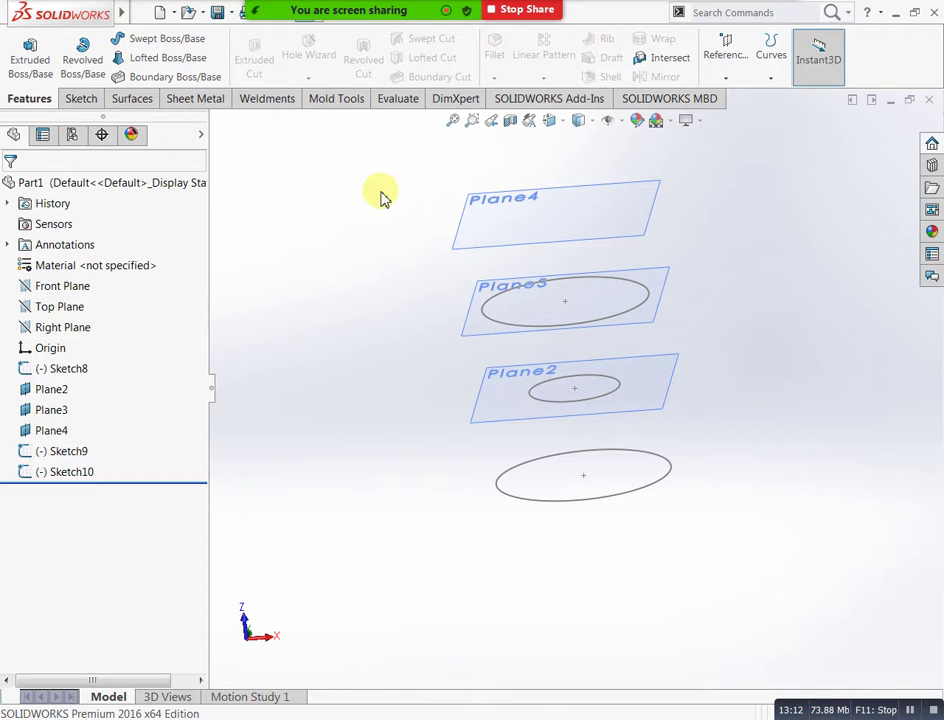
{"action": "mouse_move", "coordinate": [389, 194]}
{"action": "middle_mouse_down"}
{"action": "mouse_move", "coordinate": [400, 270]}
{"action": "mouse_move", "coordinate": [472, 274]}
{"action": "mouse_move", "coordinate": [432, 277]}
{"action": "middle_mouse_up"}
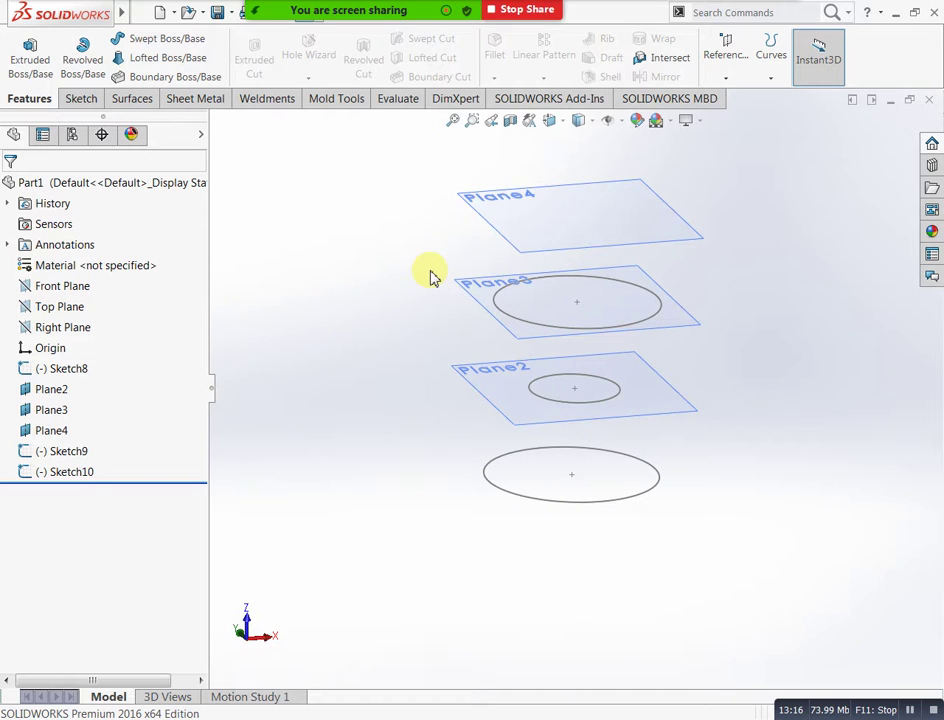
{"action": "mouse_move", "coordinate": [448, 350]}
{"action": "middle_mouse_down"}
{"action": "mouse_move", "coordinate": [428, 343]}
{"action": "mouse_move", "coordinate": [436, 346]}
{"action": "middle_mouse_up"}
{"action": "scroll", "coordinate": [679, 375], "scroll_direction": "up", "scroll_amount": 2}
{"action": "scroll", "coordinate": [598, 425], "scroll_direction": "down", "scroll_amount": 2}
{"action": "scroll", "coordinate": [657, 453], "scroll_direction": "down", "scroll_amount": 2}
{"action": "middle_click_drag", "start_coordinate": [657, 453], "coordinate": [617, 505]}
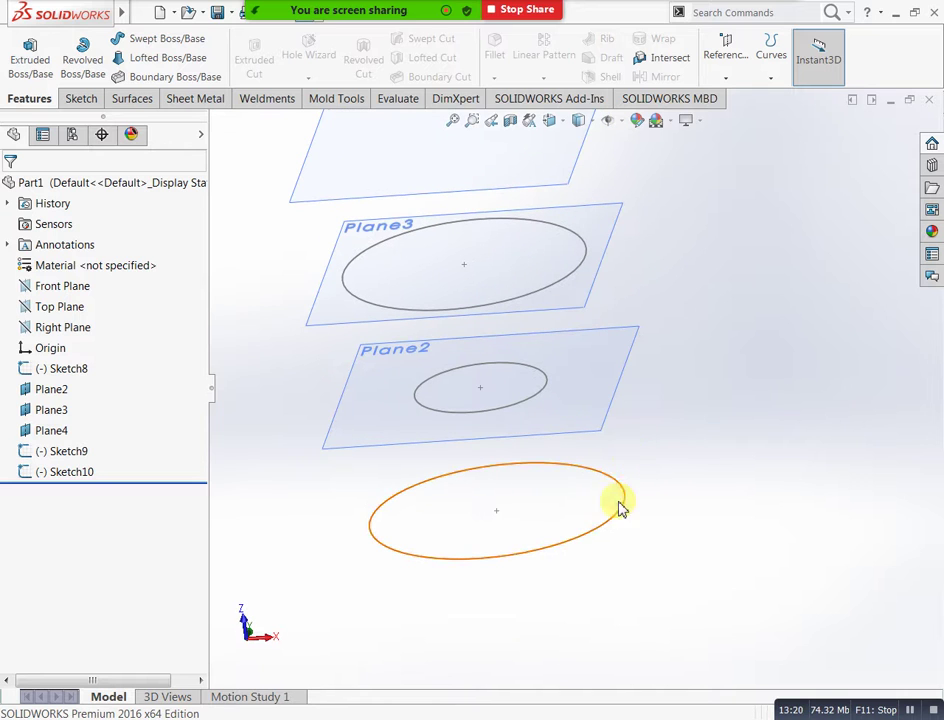
{"action": "left_click", "coordinate": [160, 57]}
{"action": "left_click", "coordinate": [519, 555]}
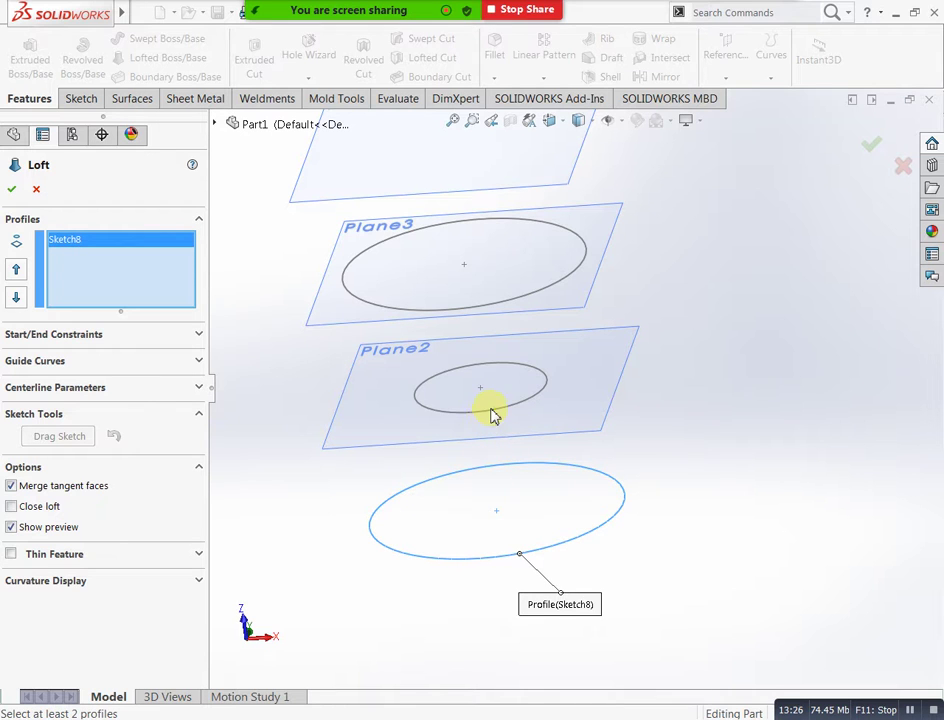
{"action": "left_click", "coordinate": [508, 363]}
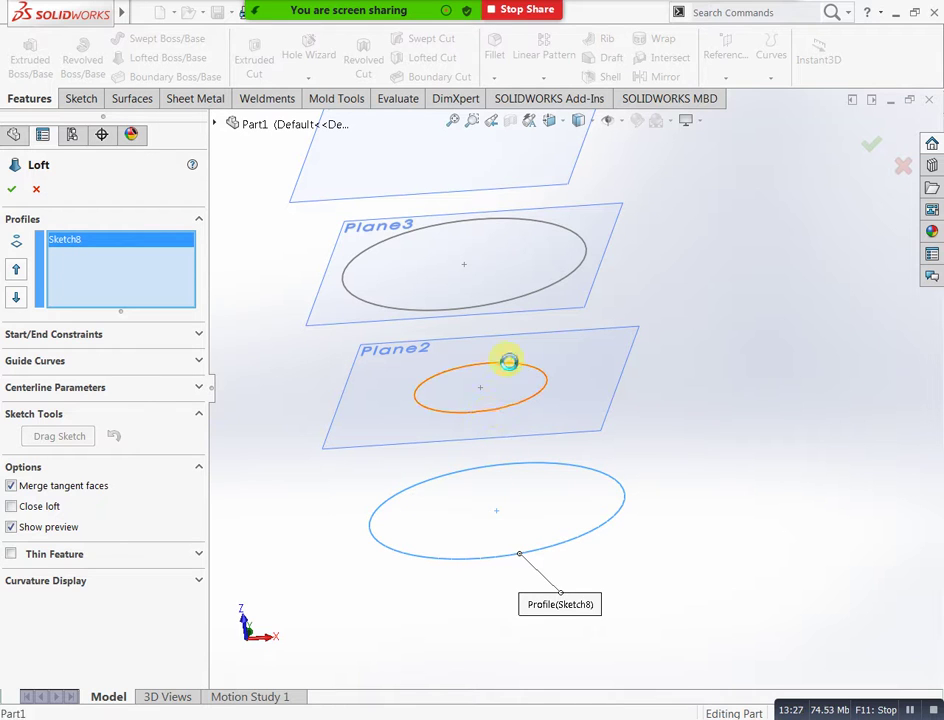
{"action": "left_click", "coordinate": [525, 307]}
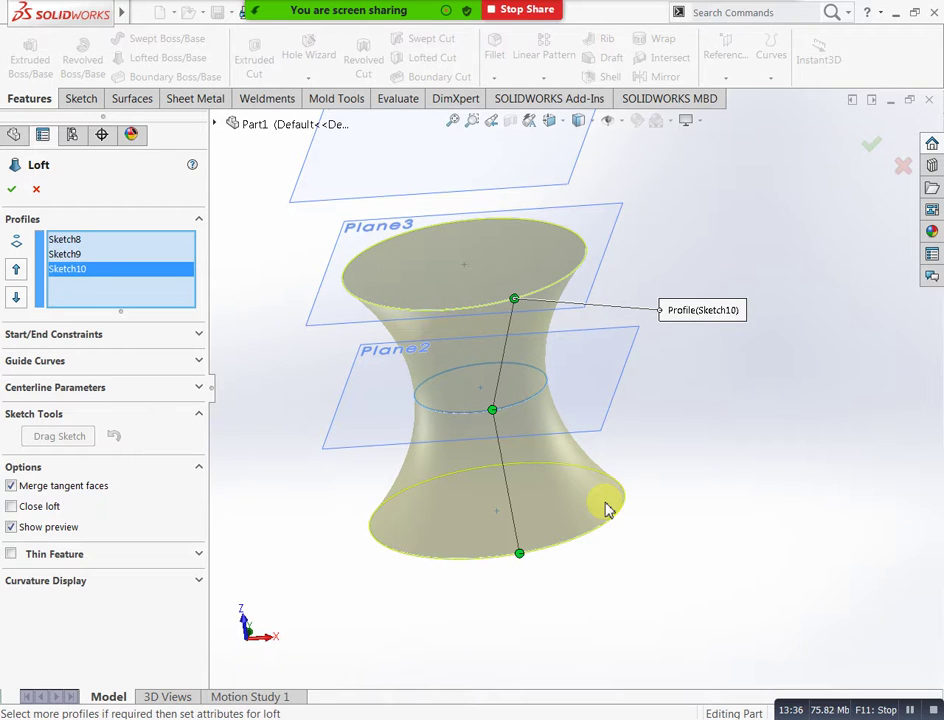
Step: Preview the loft with Merge tangent faces off and Close loft on, and restore both options to their original settings
{"action": "left_click", "coordinate": [10, 485]}
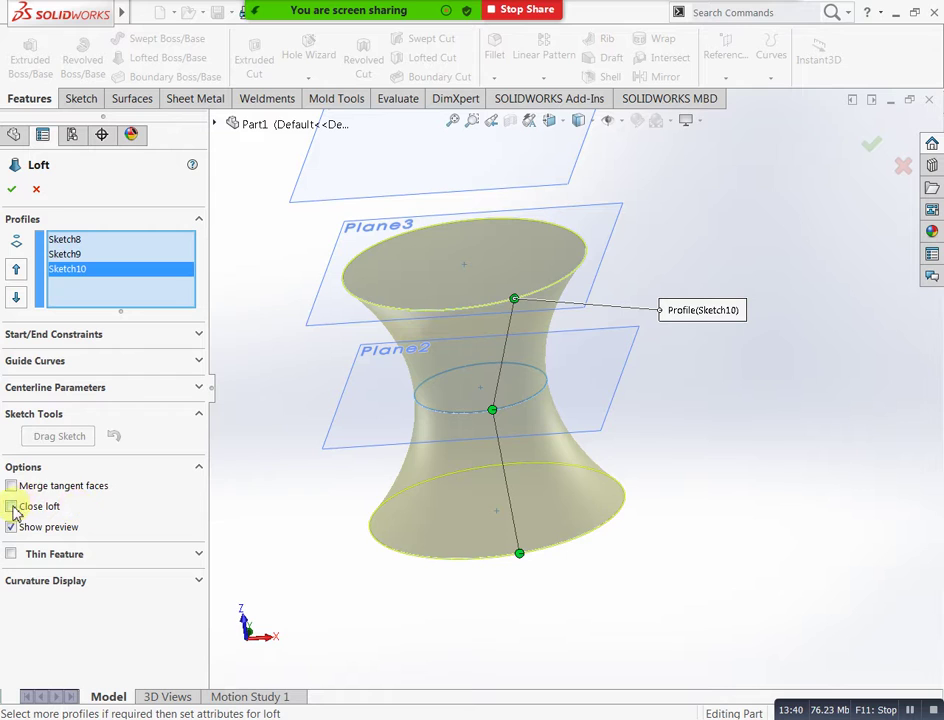
{"action": "left_click", "coordinate": [12, 506]}
{"action": "middle_click_drag", "start_coordinate": [316, 512], "coordinate": [523, 340]}
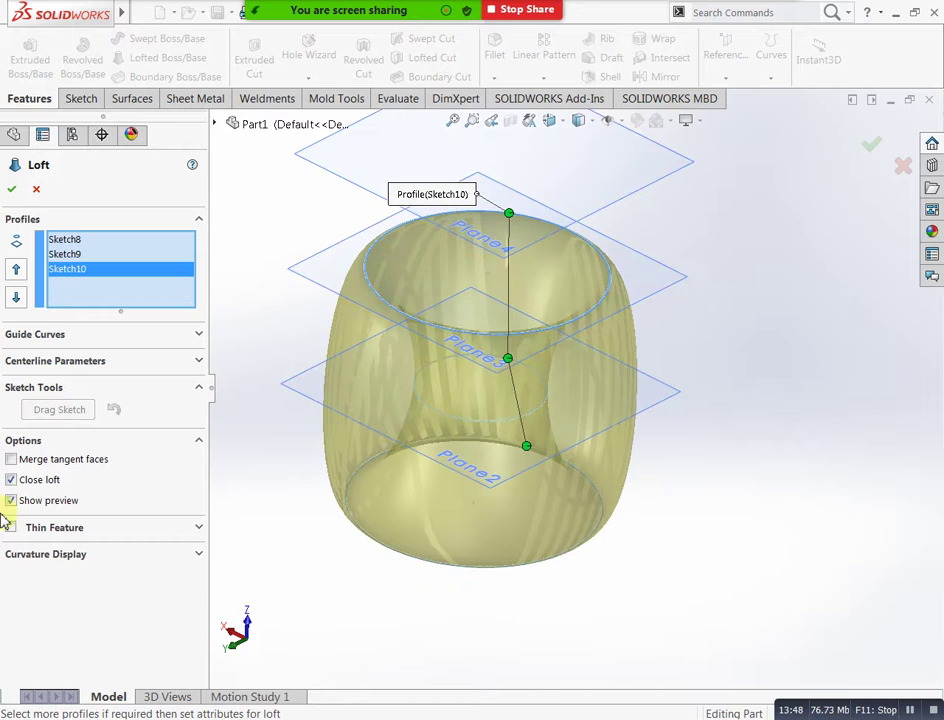
{"action": "left_click", "coordinate": [14, 459]}
{"action": "left_click", "coordinate": [12, 481]}
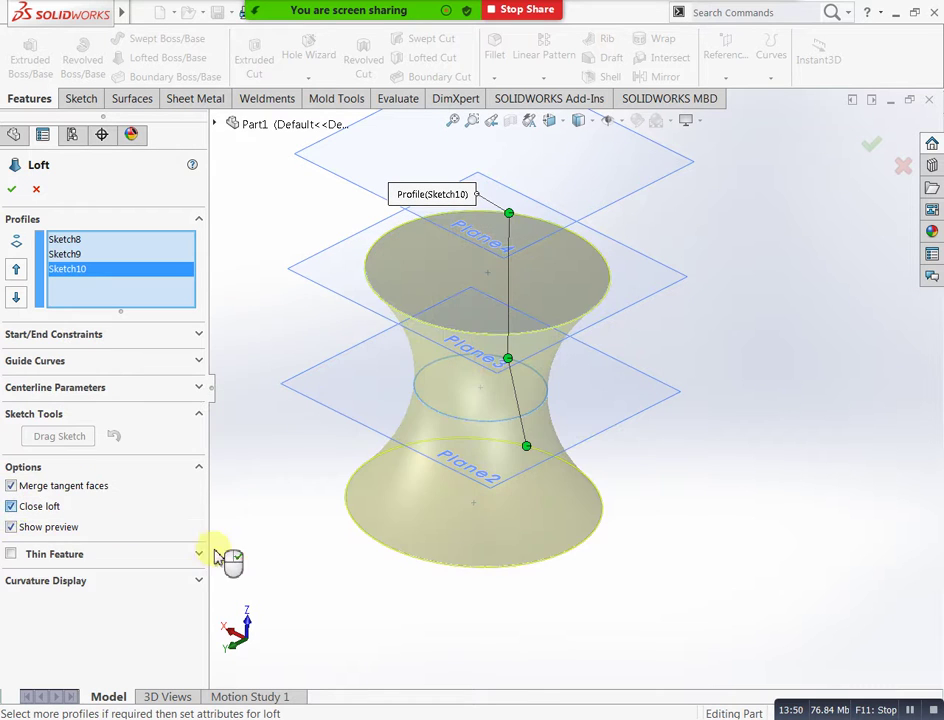
{"action": "middle_click_drag", "start_coordinate": [312, 588], "coordinate": [354, 565]}
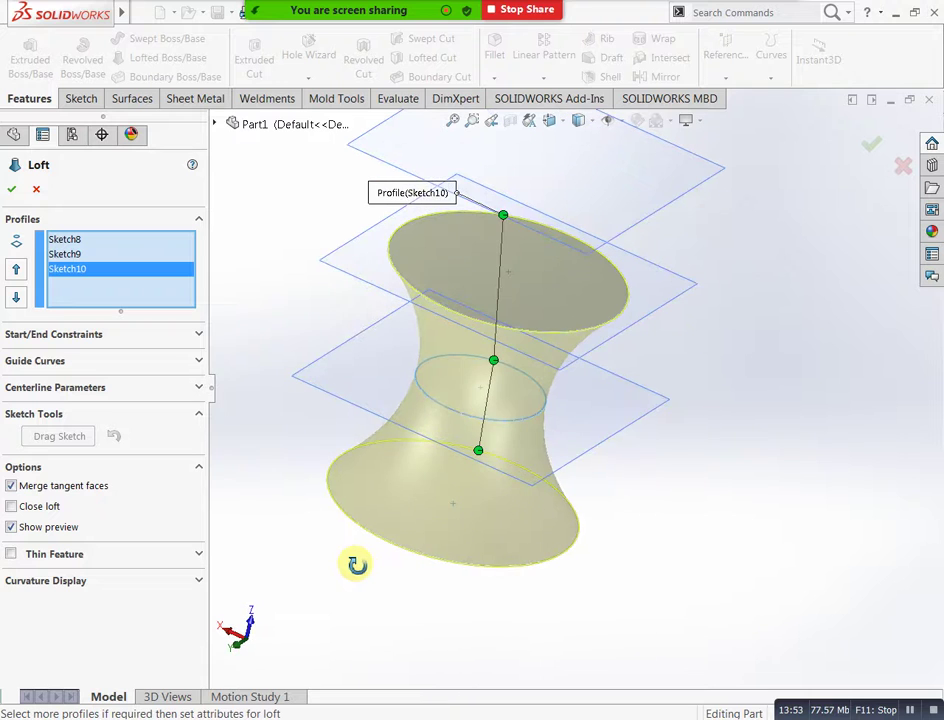
{"action": "left_click", "coordinate": [12, 506]}
{"action": "left_click", "coordinate": [12, 460]}
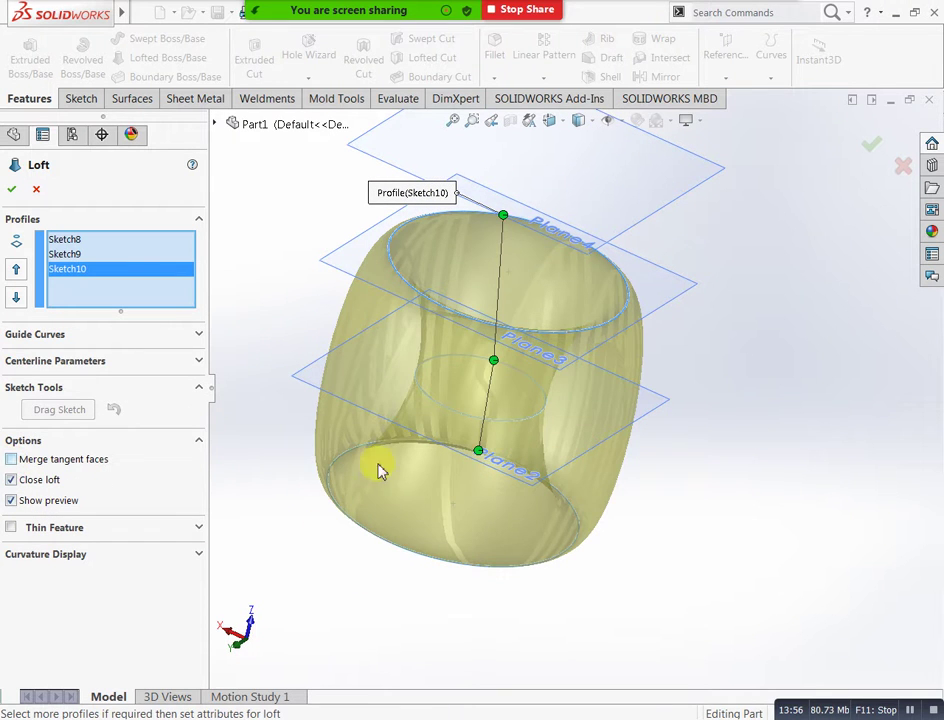
{"action": "middle_click_drag", "start_coordinate": [691, 324], "coordinate": [756, 392]}
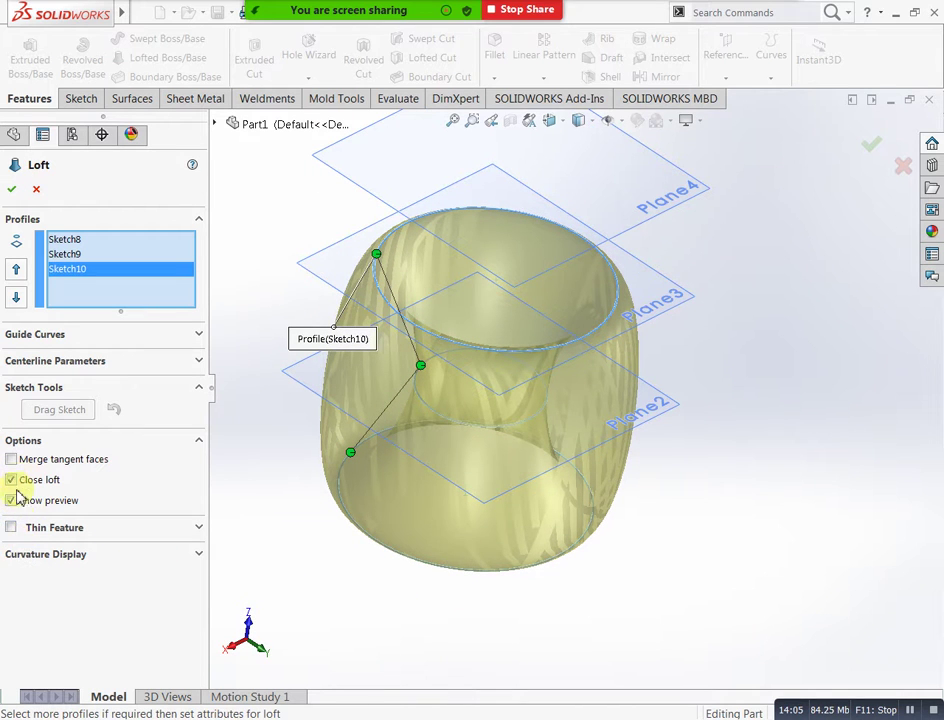
{"action": "left_click", "coordinate": [12, 460]}
{"action": "left_click", "coordinate": [12, 480]}
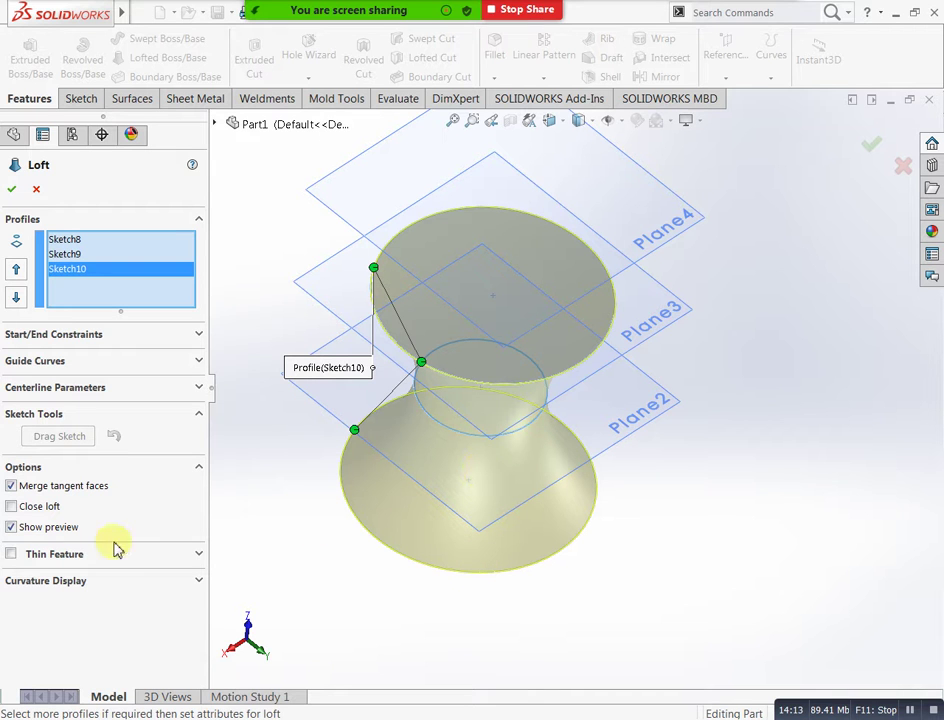
Step: Create the loft as a one-direction thin feature 2 mm thick, inspect it, and undo it
{"action": "left_click", "coordinate": [12, 554]}
{"action": "middle_click_drag", "start_coordinate": [653, 556], "coordinate": [540, 597]}
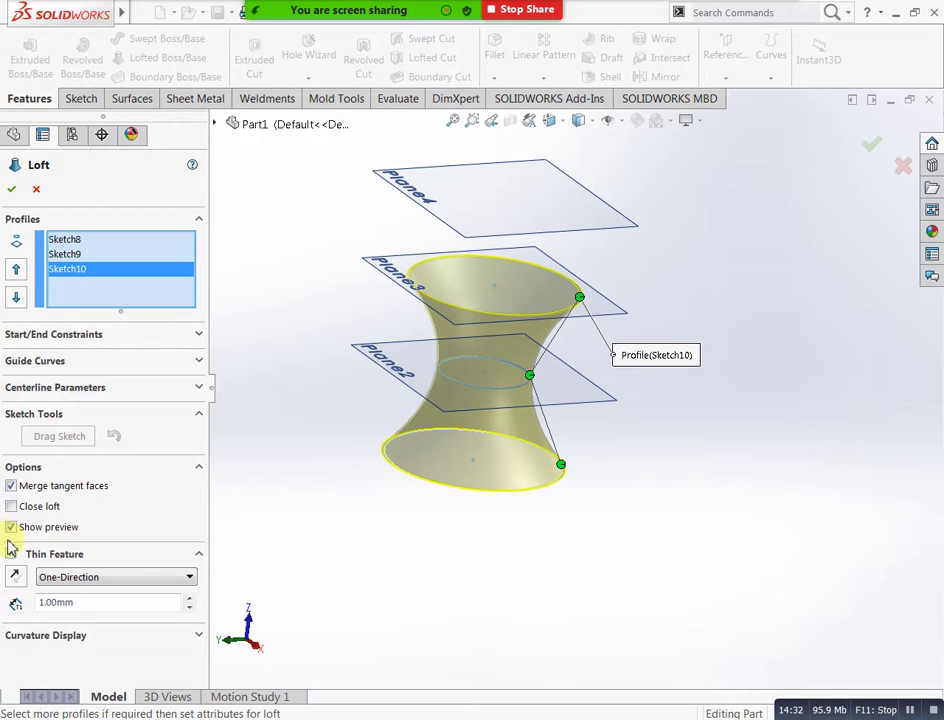
{"action": "left_click", "coordinate": [90, 602]}
{"action": "left_click_drag", "start_coordinate": [90, 602], "coordinate": [5, 598]}
{"action": "type", "text": "2"}
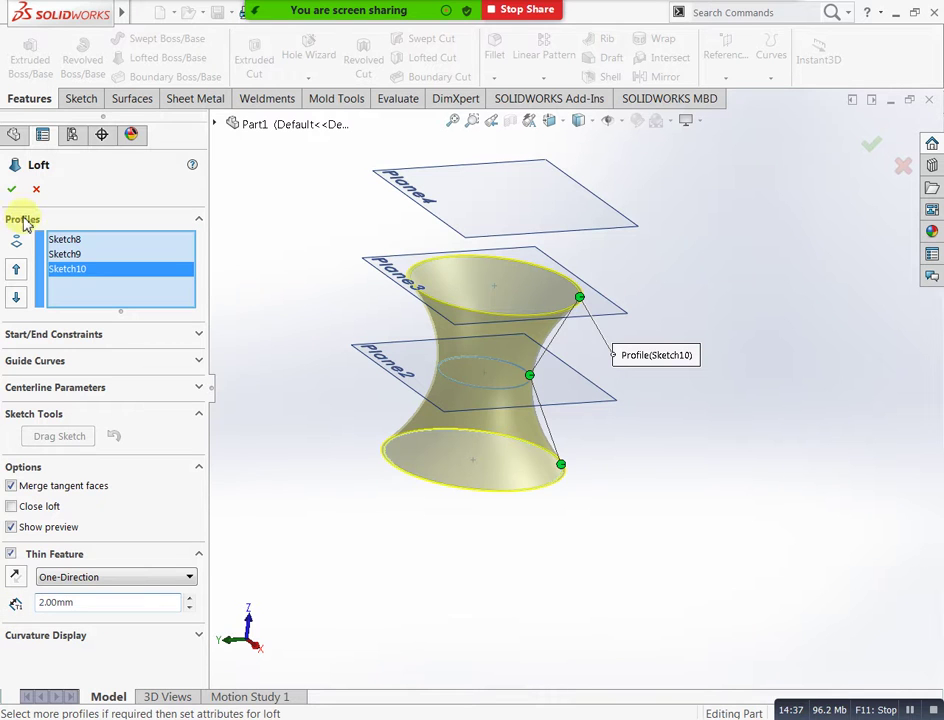
{"action": "left_click", "coordinate": [11, 189]}
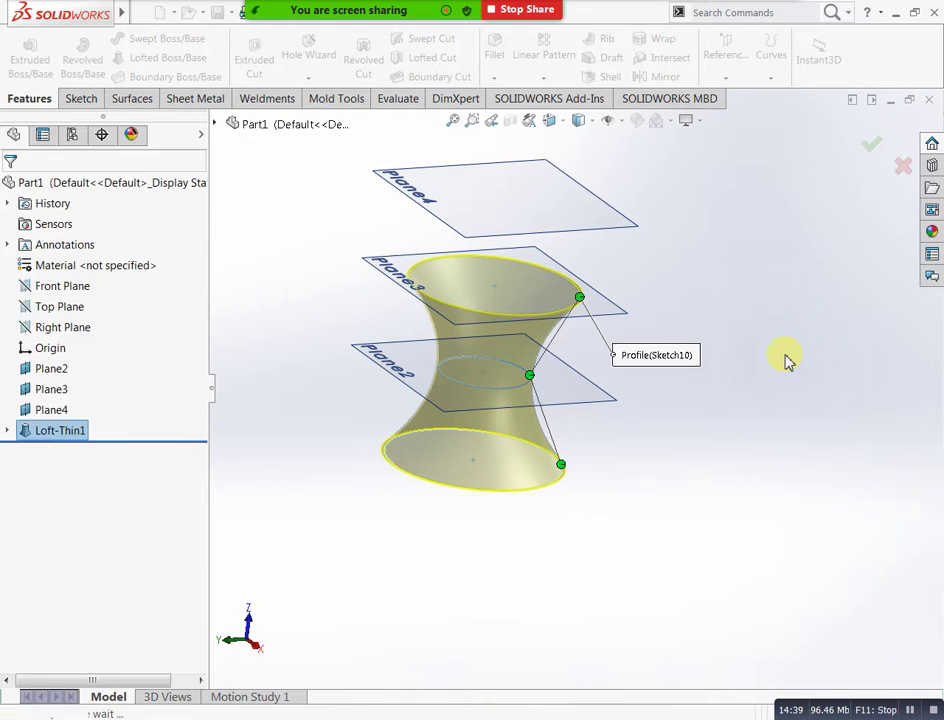
{"action": "middle_click_drag", "start_coordinate": [784, 360], "coordinate": [490, 450]}
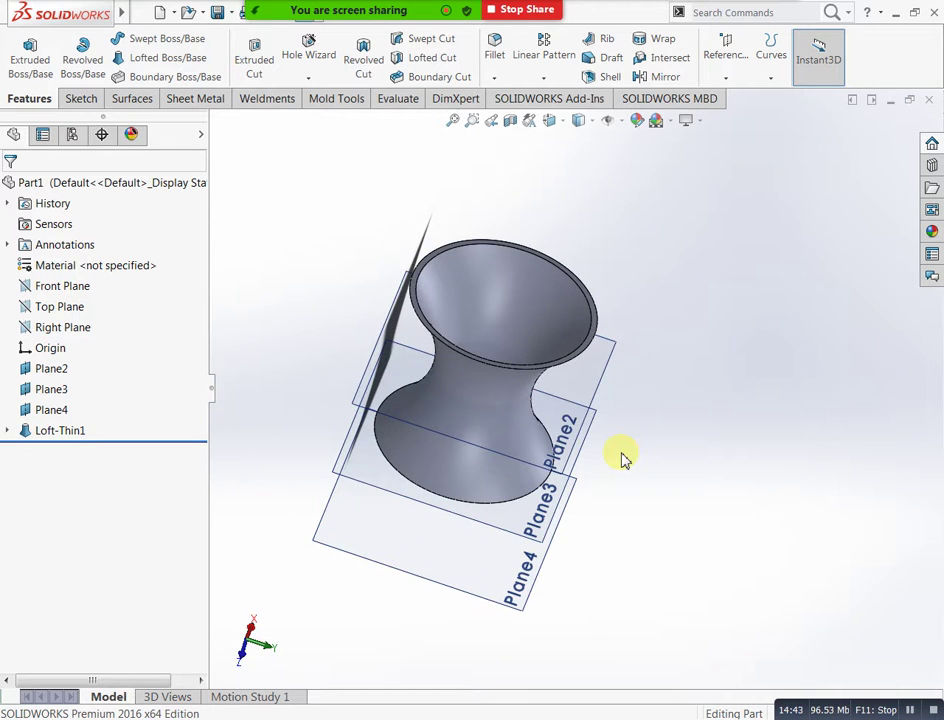
{"action": "key", "text": "ctrl+z"}
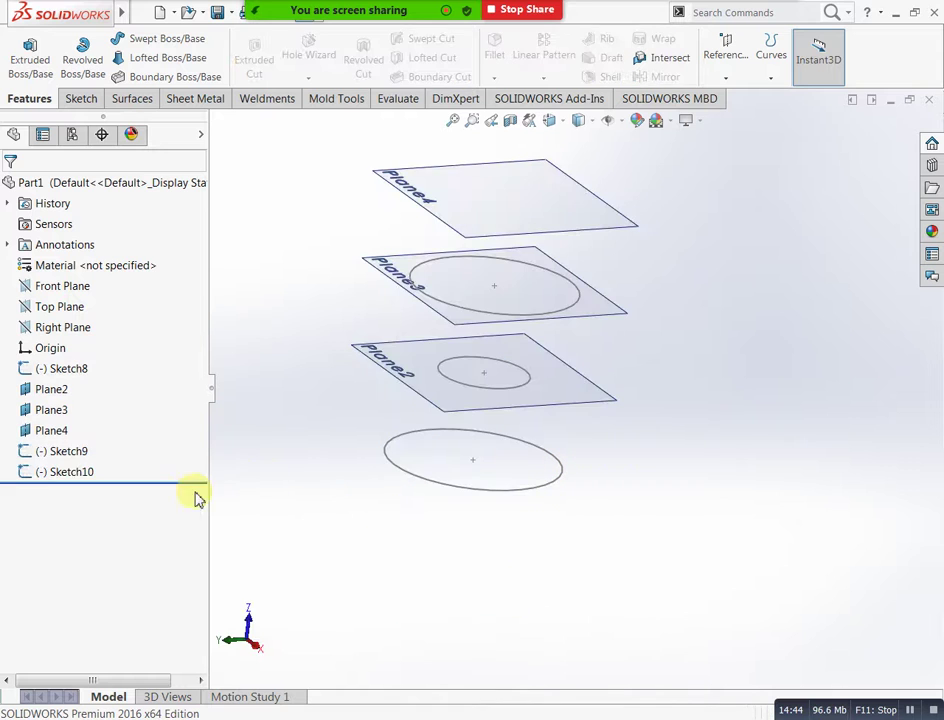
Step: Start a Lofted Boss through the three circles in order from the Front Plane to Plane3, and shift the Plane3 circle's connector to straighten the loft
{"action": "left_click", "coordinate": [167, 58]}
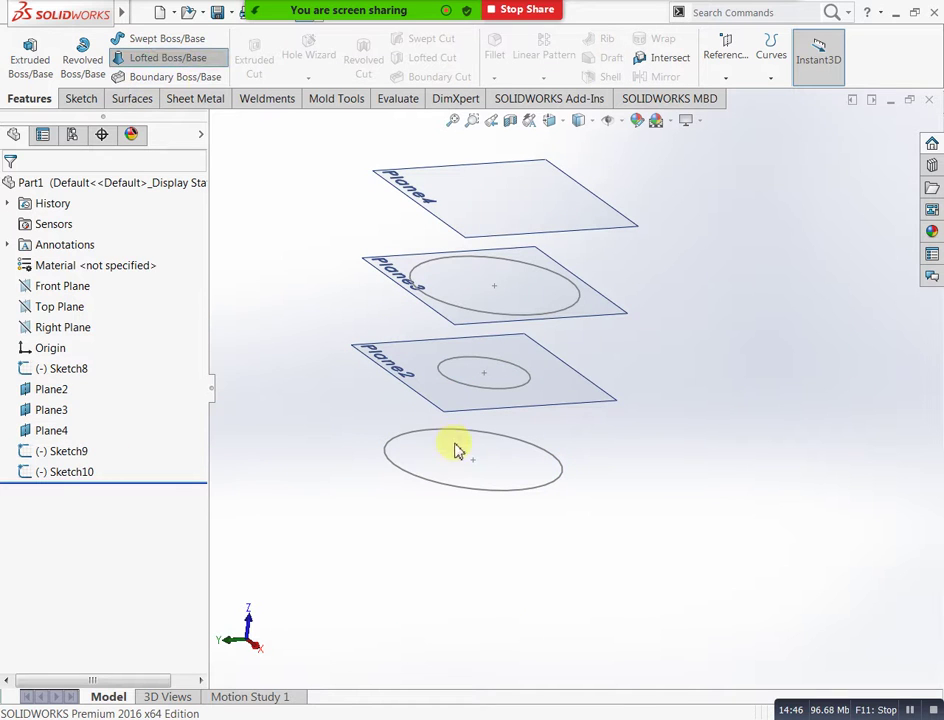
{"action": "left_click", "coordinate": [455, 489]}
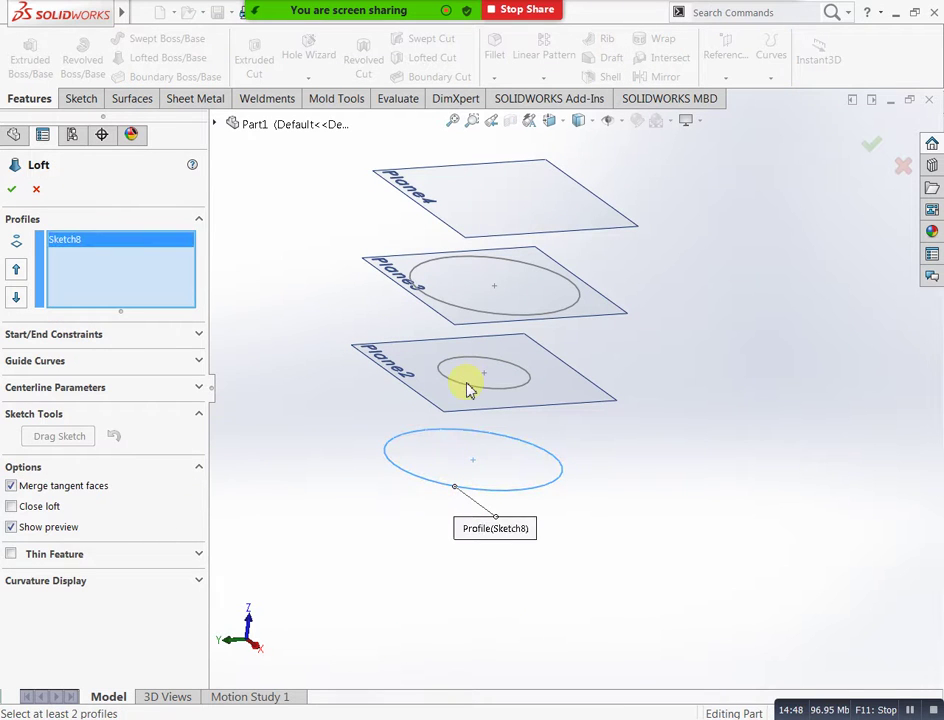
{"action": "left_click", "coordinate": [475, 388]}
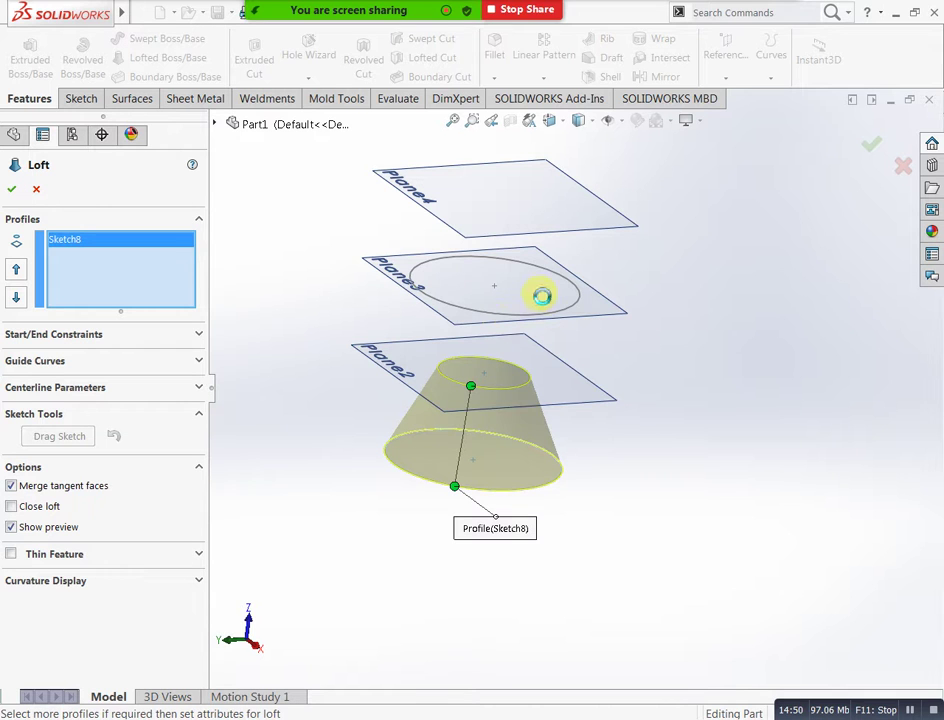
{"action": "left_click", "coordinate": [577, 303]}
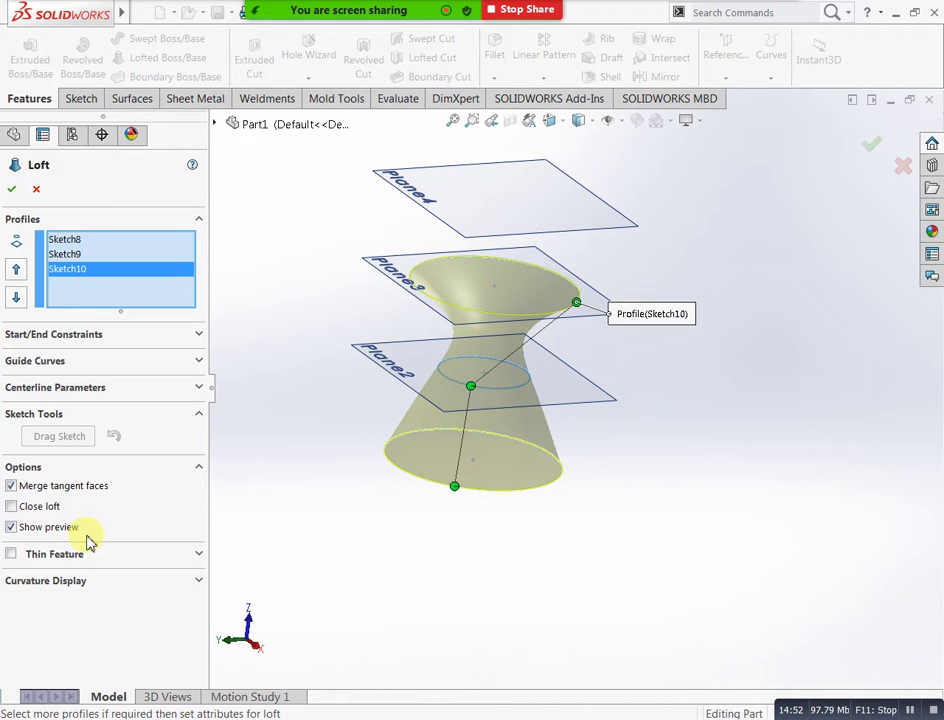
{"action": "mouse_move", "coordinate": [576, 302]}
{"action": "left_mouse_down"}
{"action": "mouse_move", "coordinate": [490, 330]}
{"action": "mouse_move", "coordinate": [476, 314]}
{"action": "left_mouse_up"}
{"action": "middle_click_drag", "start_coordinate": [670, 396], "coordinate": [612, 430]}
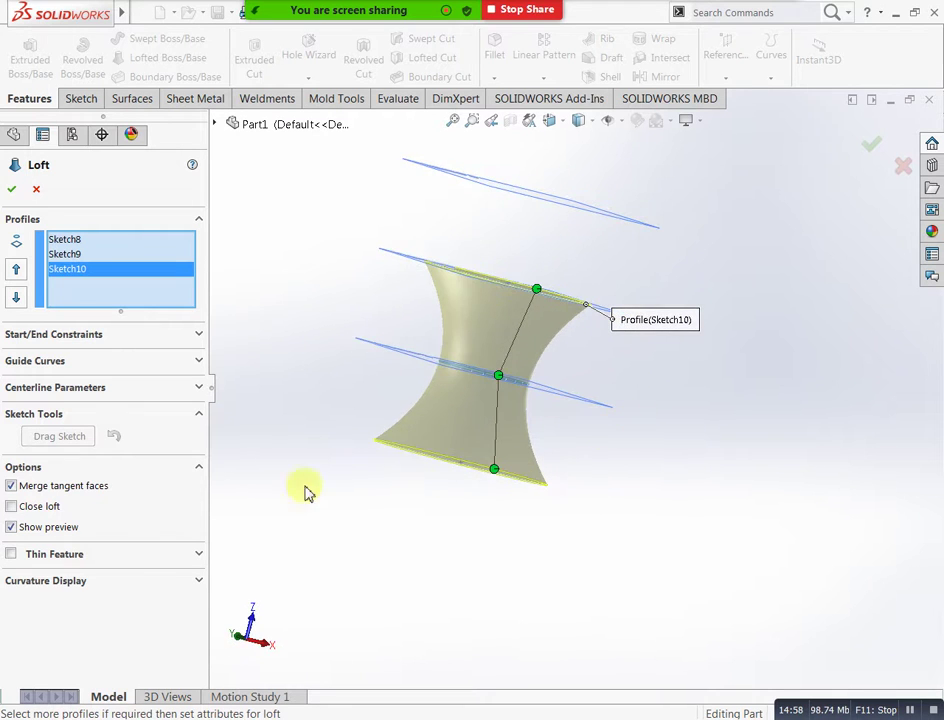
Step: Create the loft with Close loft on and Merge tangent faces off, and examine the closed body from several sides
{"action": "left_click", "coordinate": [10, 506]}
{"action": "left_click", "coordinate": [10, 459]}
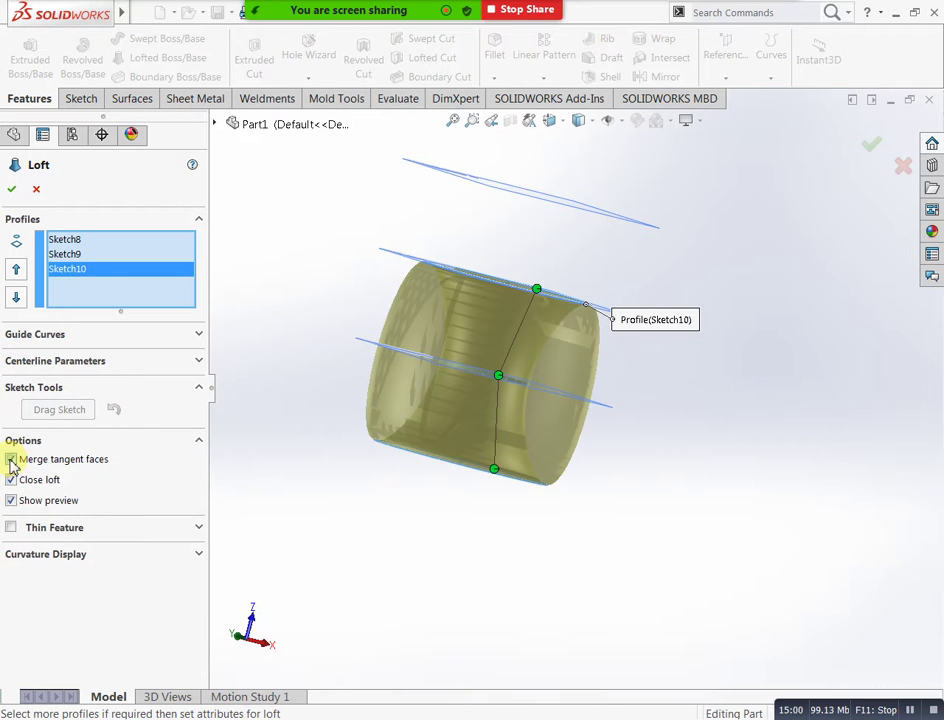
{"action": "middle_click_drag", "start_coordinate": [616, 403], "coordinate": [545, 440]}
{"action": "left_click", "coordinate": [11, 188]}
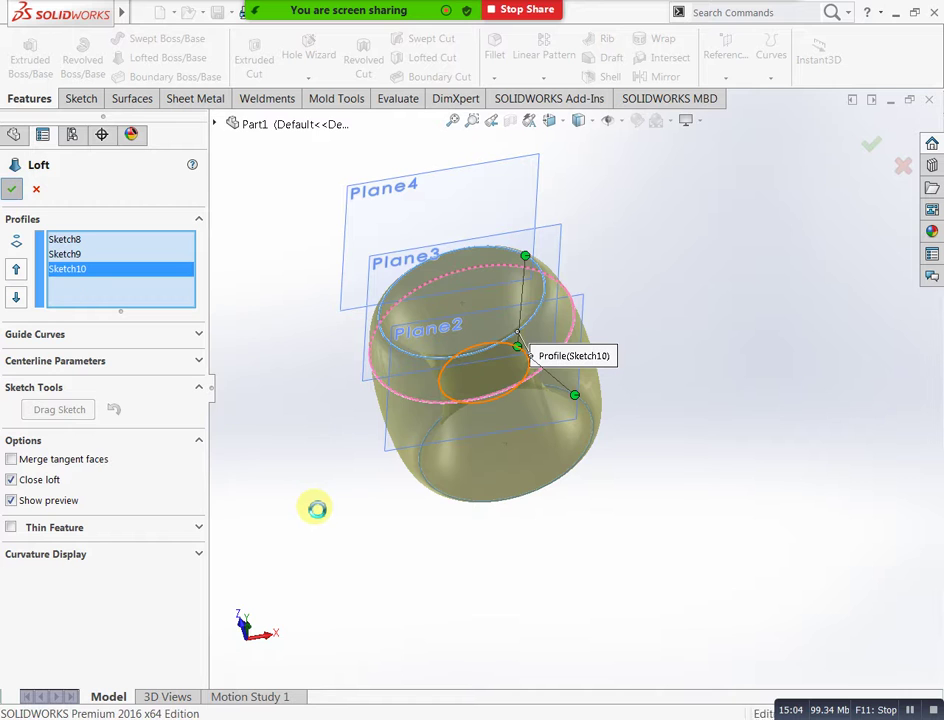
{"action": "middle_click_drag", "start_coordinate": [327, 506], "coordinate": [537, 491]}
{"action": "scroll", "coordinate": [537, 491], "scroll_direction": "up", "scroll_amount": 4}
{"action": "scroll", "coordinate": [539, 246], "scroll_direction": "down", "scroll_amount": 6}
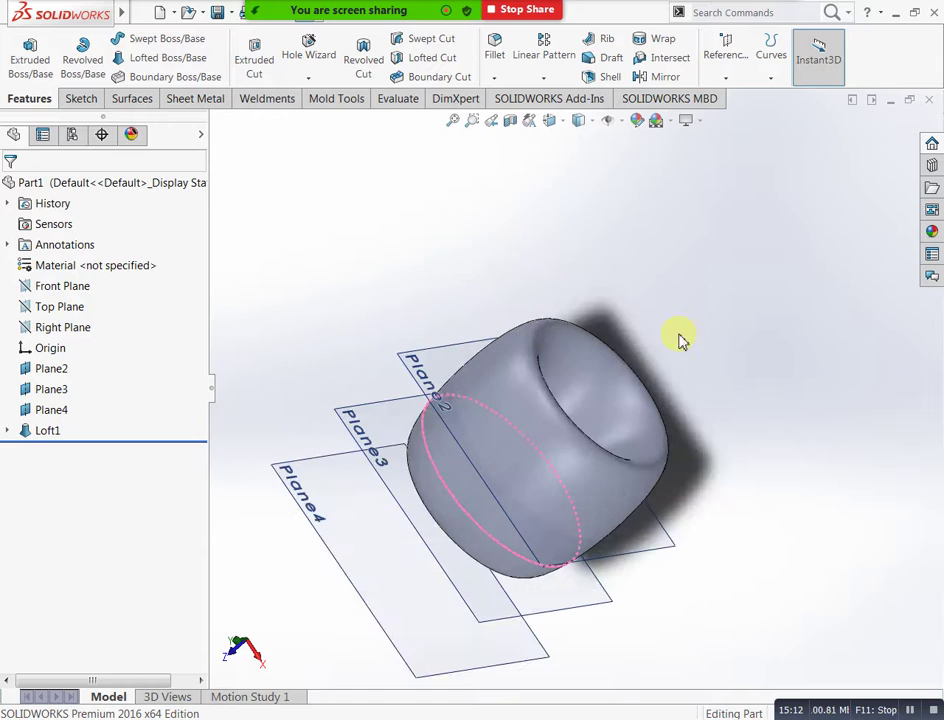
{"action": "scroll", "coordinate": [688, 336], "scroll_direction": "up", "scroll_amount": 3}
{"action": "middle_click_drag", "start_coordinate": [662, 340], "coordinate": [626, 294]}
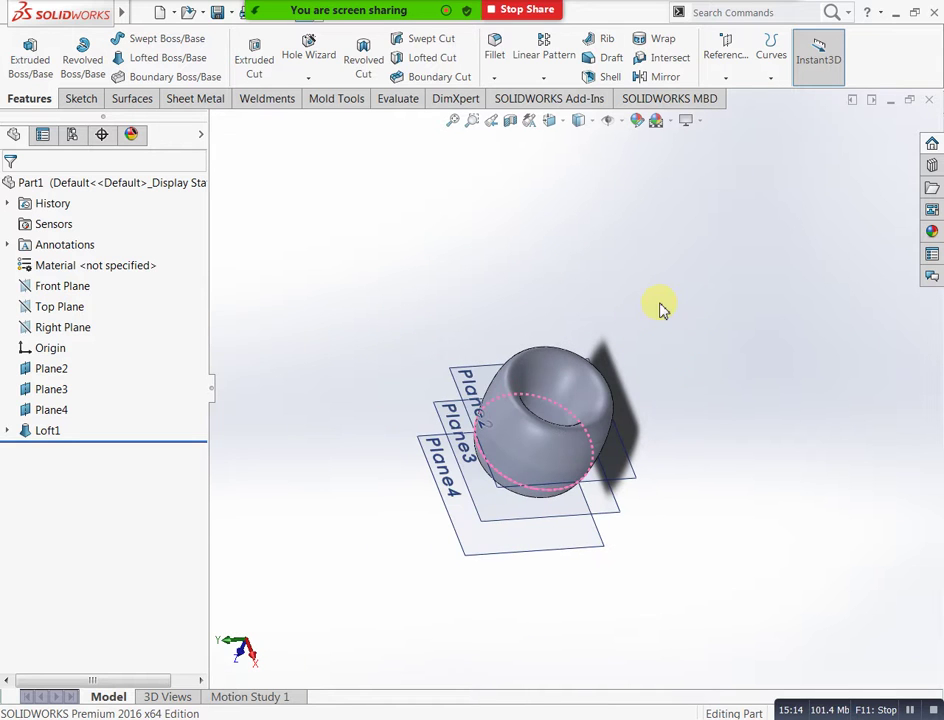
Step: Delete the closed loft feature, keeping its profile sketches
{"action": "left_click", "coordinate": [38, 431]}
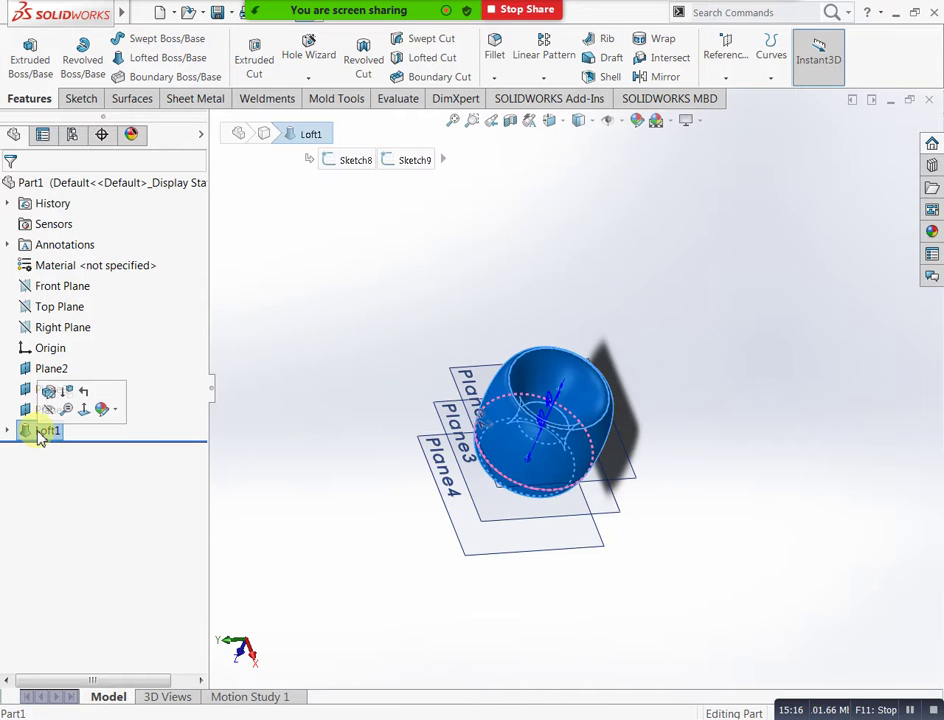
{"action": "right_click", "coordinate": [38, 431]}
{"action": "left_click", "coordinate": [100, 504]}
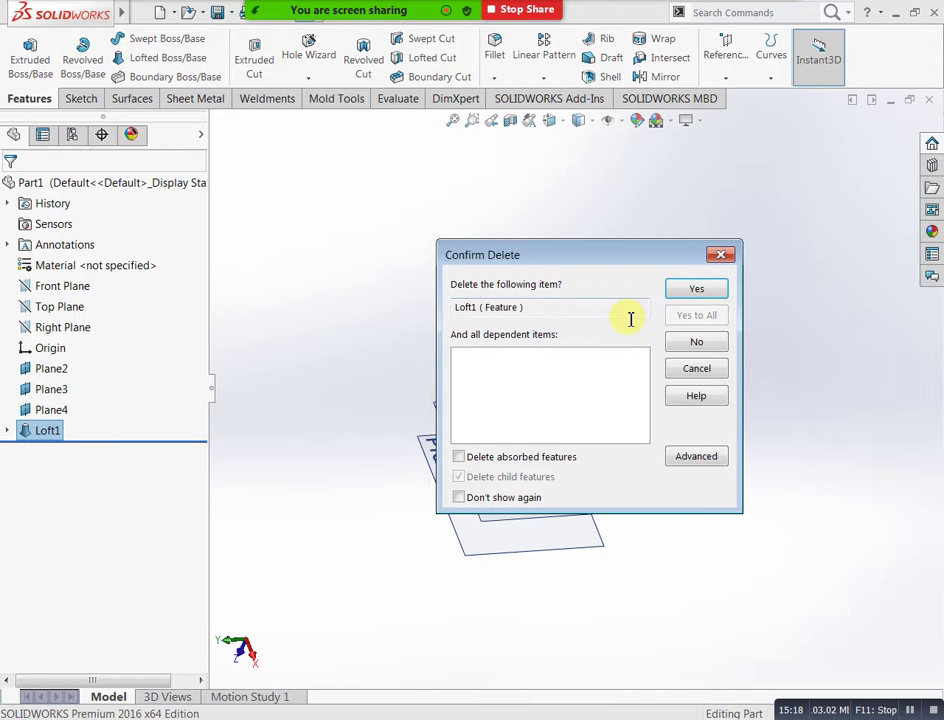
{"action": "left_click", "coordinate": [694, 289]}
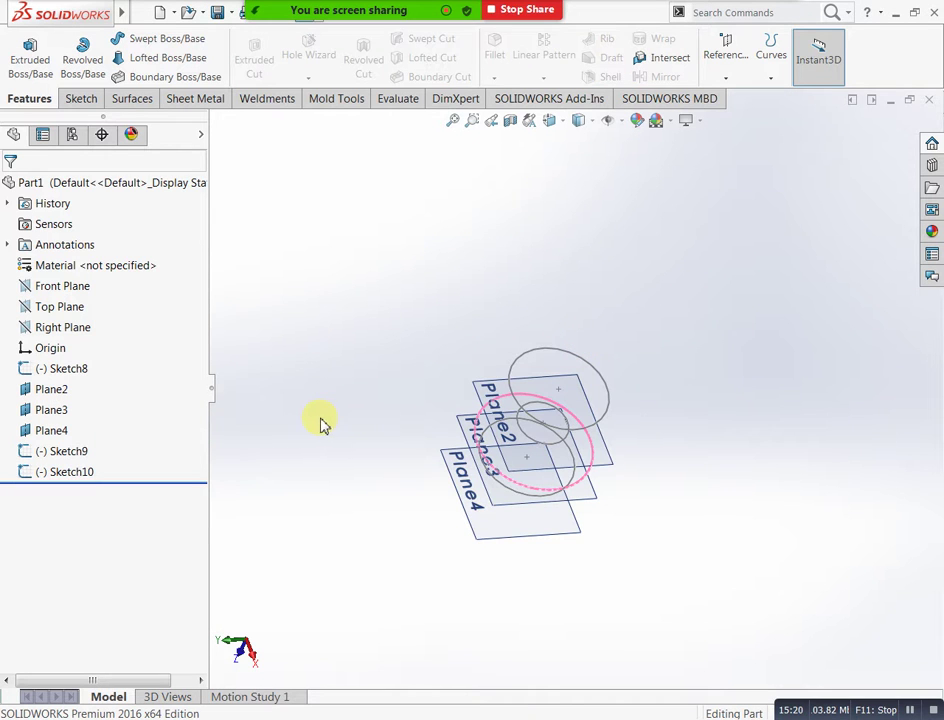
Step: Delete the two circle sketches on Plane2 and Plane3
{"action": "left_click", "coordinate": [85, 472]}
{"action": "left_click", "coordinate": [80, 455], "text": "ctrl"}
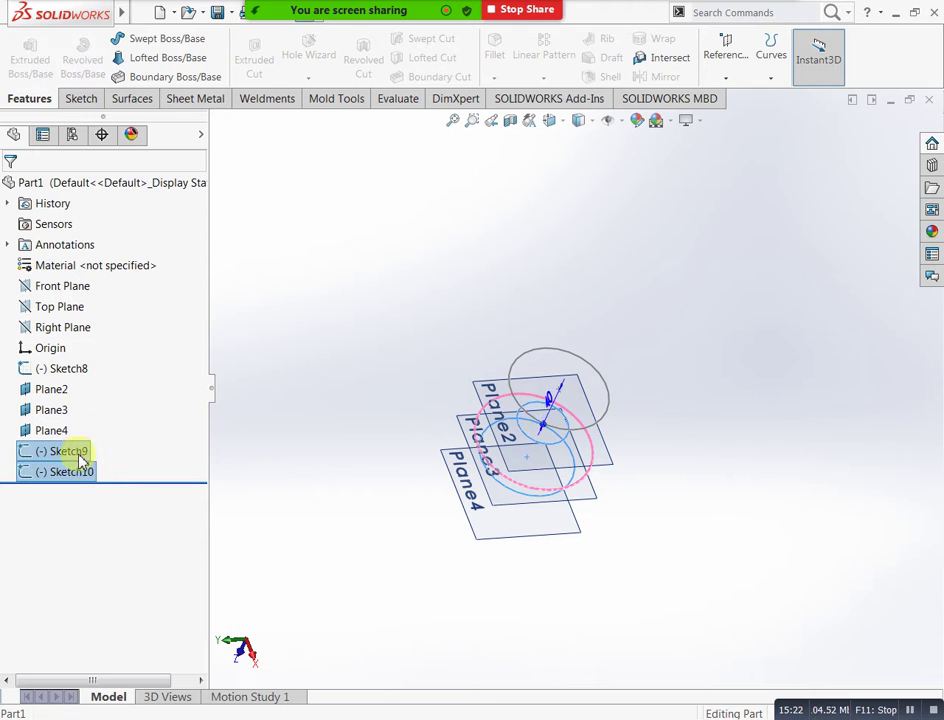
{"action": "right_click", "coordinate": [80, 458]}
{"action": "left_click", "coordinate": [124, 501]}
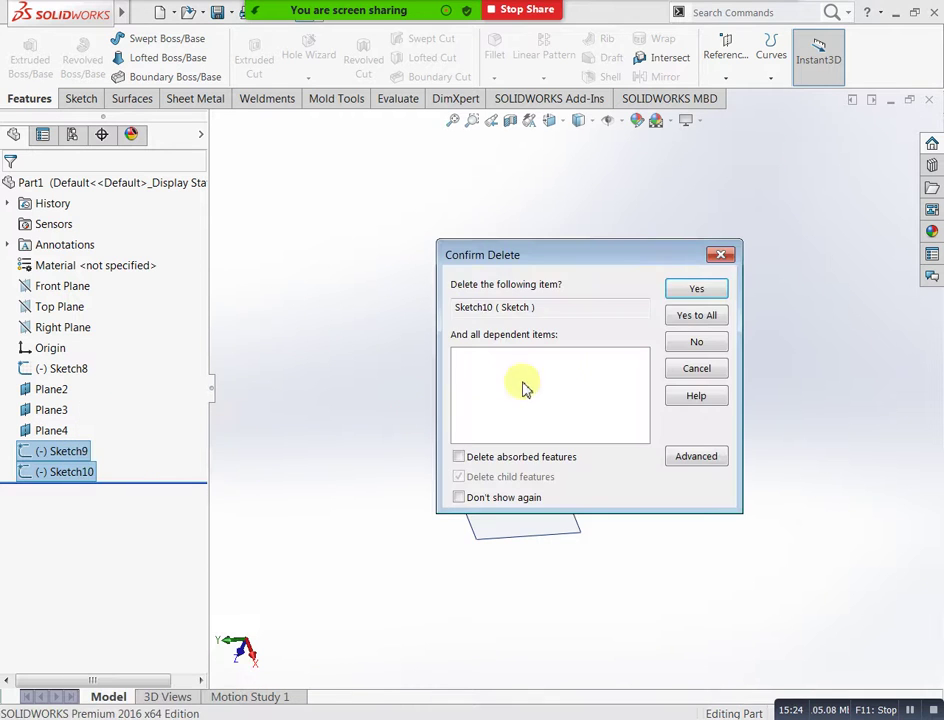
{"action": "left_click", "coordinate": [698, 290]}
{"action": "left_click", "coordinate": [699, 291]}
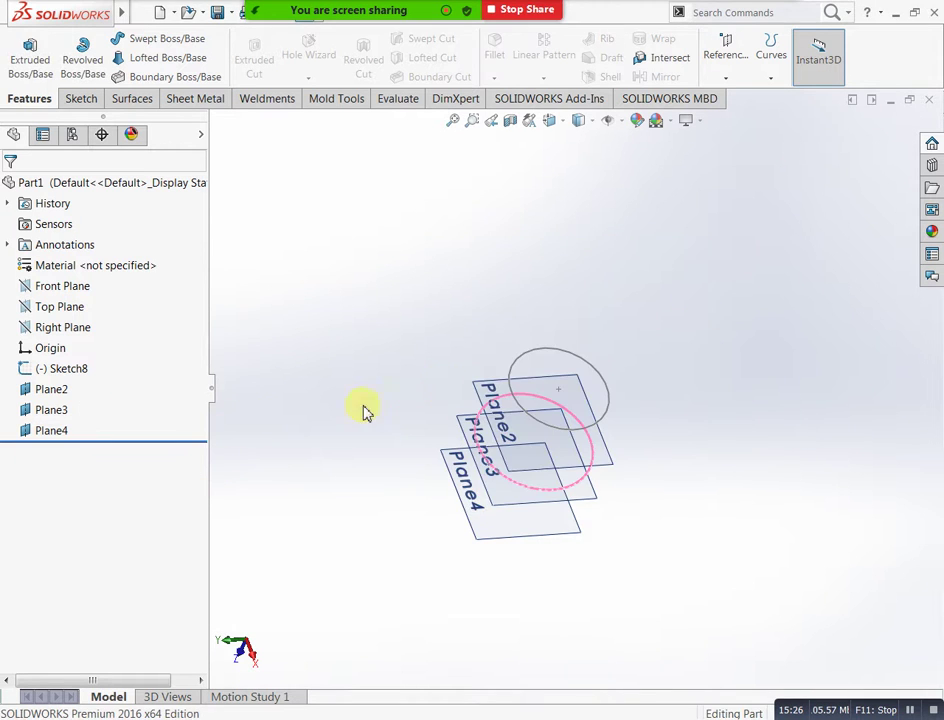
Step: Delete the three offset planes Plane2, Plane3 and Plane4 together
{"action": "left_click", "coordinate": [40, 432]}
{"action": "left_click", "coordinate": [46, 410], "text": "ctrl"}
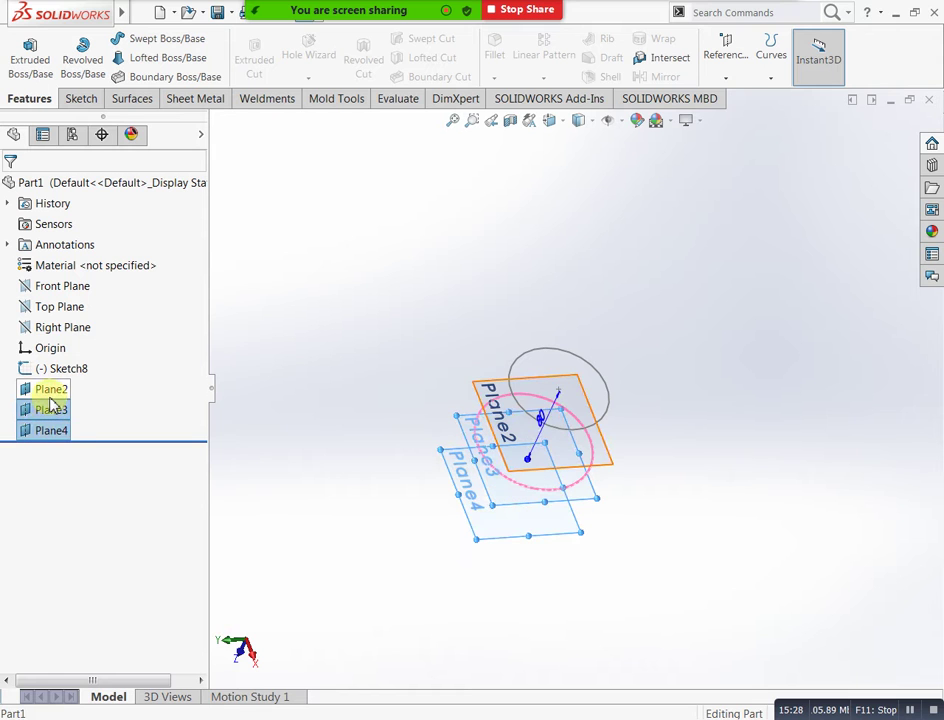
{"action": "left_click", "coordinate": [46, 390], "text": "ctrl"}
{"action": "right_click", "coordinate": [50, 402]}
{"action": "left_click", "coordinate": [70, 465]}
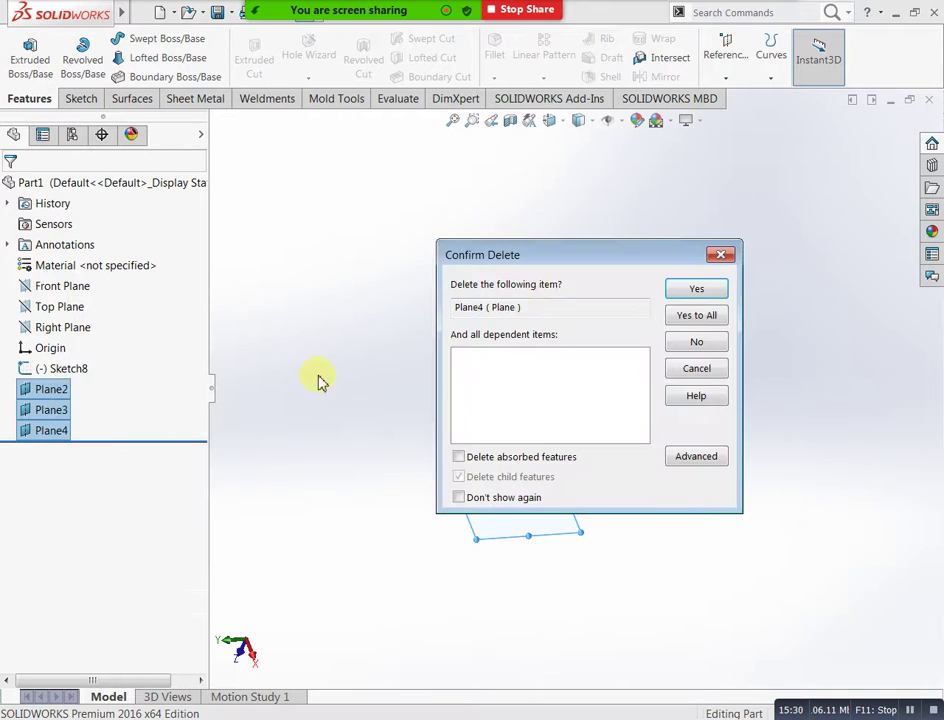
{"action": "left_click", "coordinate": [683, 316]}
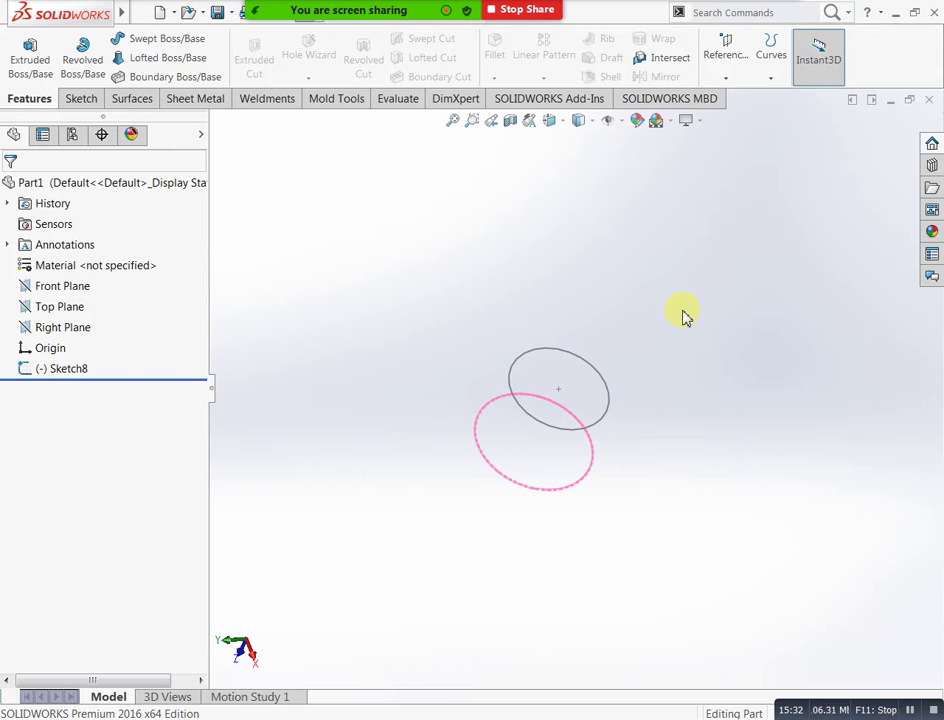
Step: Delete the remaining circle sketch on the Front Plane
{"action": "mouse_move", "coordinate": [622, 472]}
{"action": "middle_mouse_down"}
{"action": "mouse_move", "coordinate": [592, 316]}
{"action": "mouse_move", "coordinate": [550, 497]}
{"action": "mouse_move", "coordinate": [607, 379]}
{"action": "mouse_move", "coordinate": [586, 396]}
{"action": "middle_mouse_up"}
{"action": "left_click", "coordinate": [78, 370]}
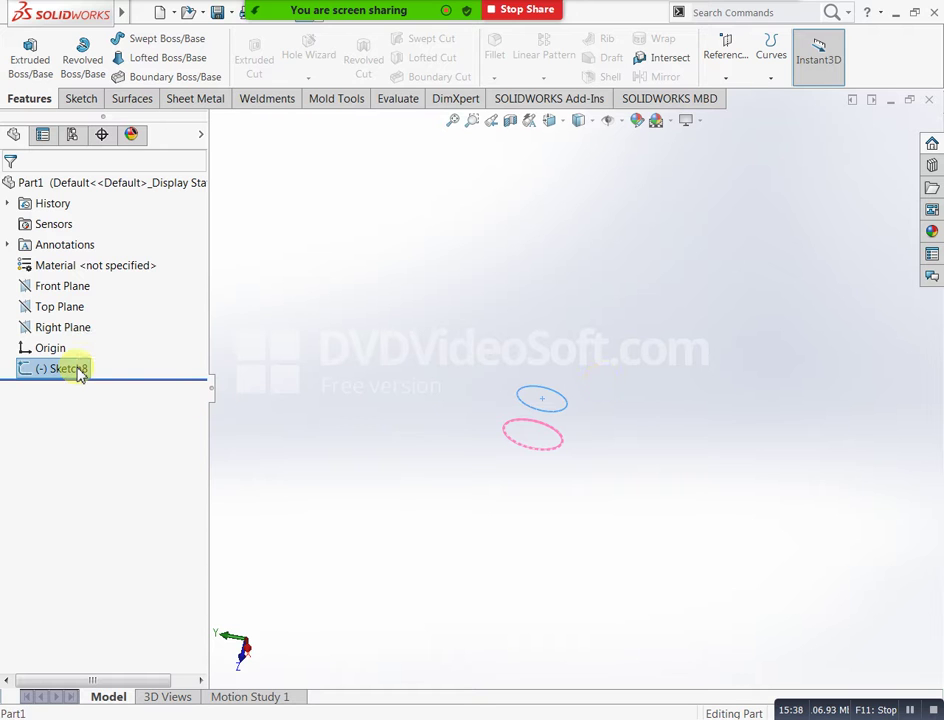
{"action": "right_click", "coordinate": [78, 370]}
{"action": "left_click", "coordinate": [170, 456]}
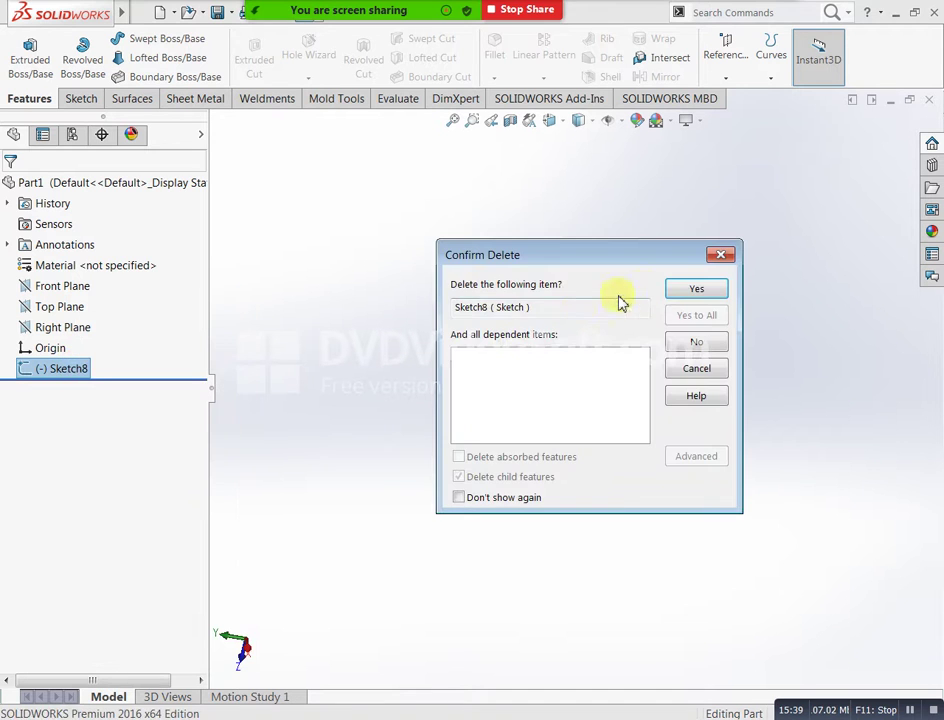
{"action": "left_click", "coordinate": [700, 292]}
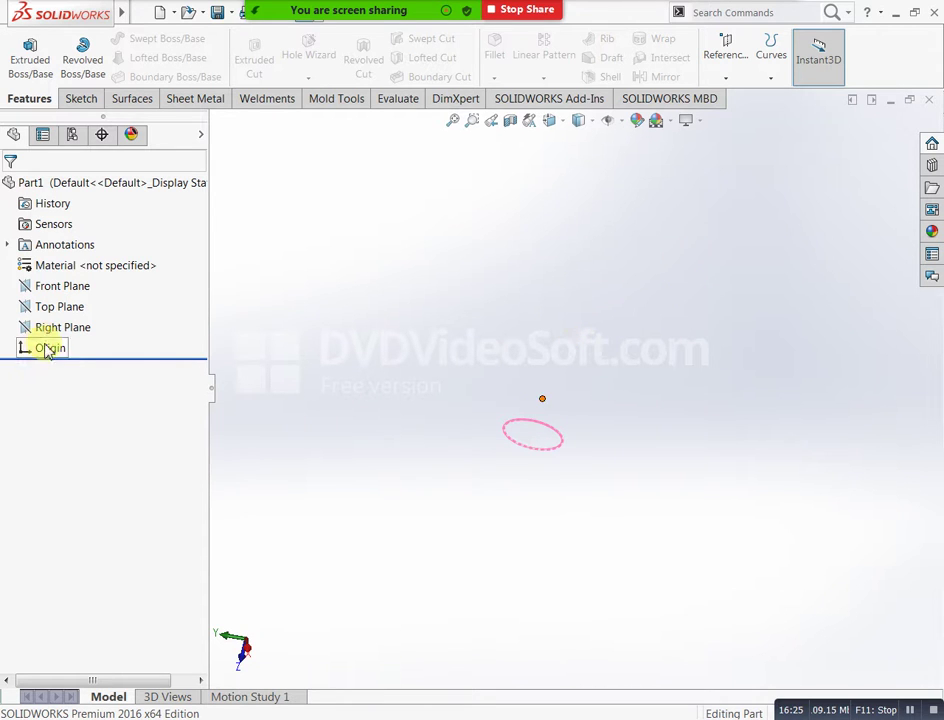
Step: Sketch a center rectangle from the origin on the Front Plane, making it larger than the visible pink circle, and finish the sketch
{"action": "left_click", "coordinate": [66, 287]}
{"action": "left_click", "coordinate": [78, 264]}
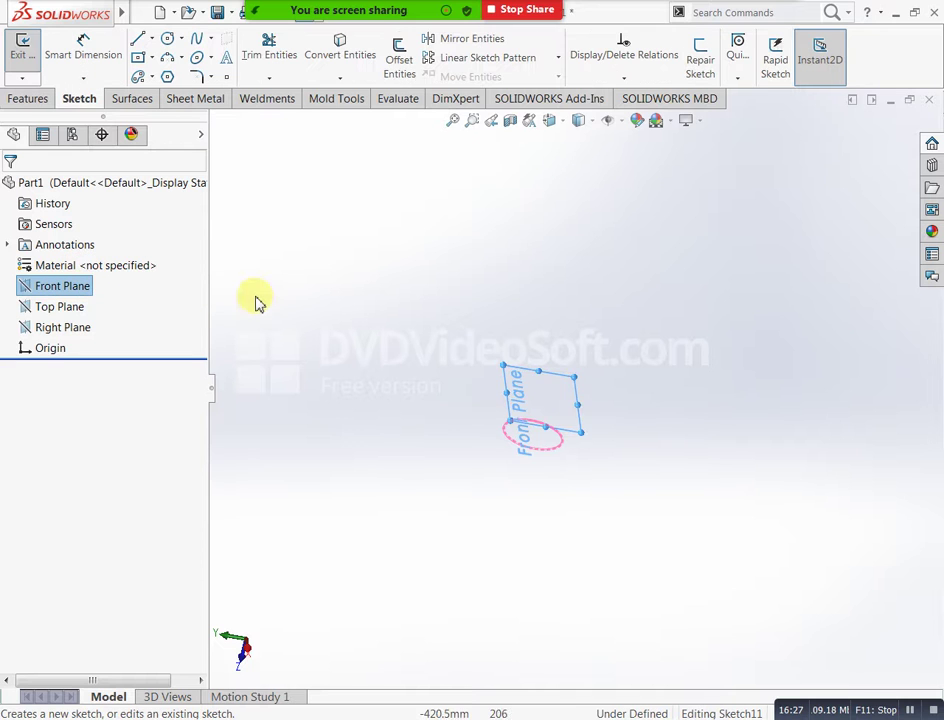
{"action": "scroll", "coordinate": [598, 432], "scroll_direction": "up", "scroll_amount": 5}
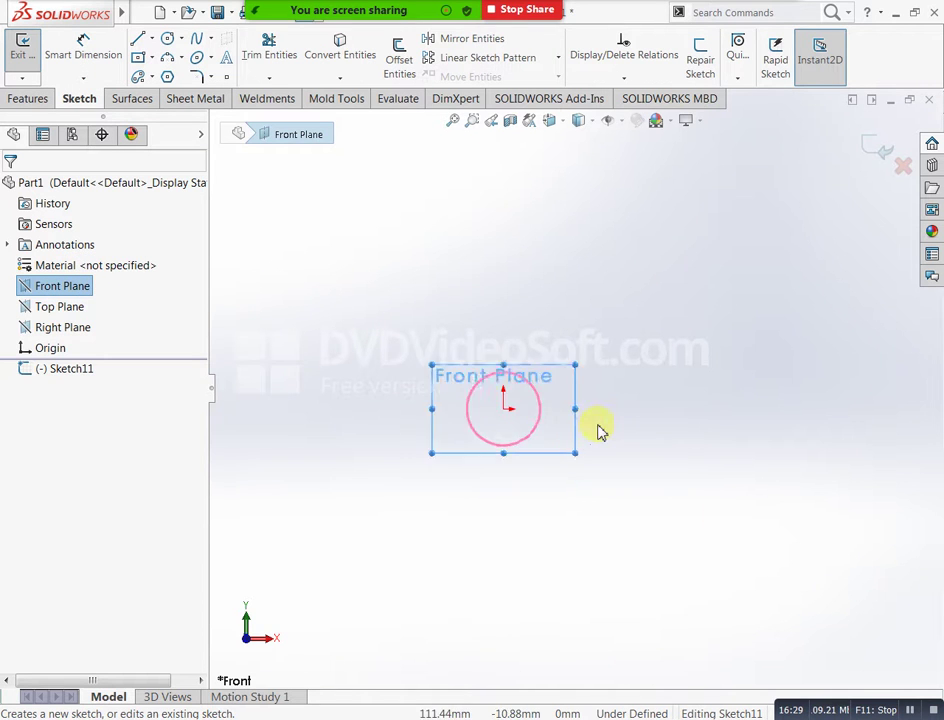
{"action": "left_click", "coordinate": [143, 60]}
{"action": "left_click", "coordinate": [456, 390]}
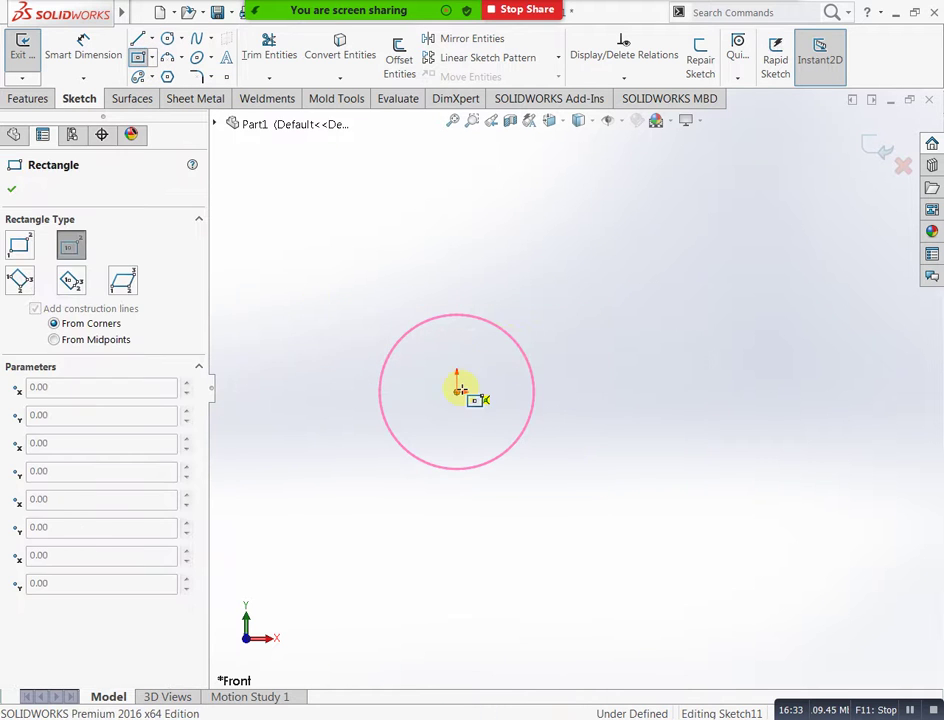
{"action": "left_click", "coordinate": [596, 277]}
{"action": "left_click", "coordinate": [878, 150]}
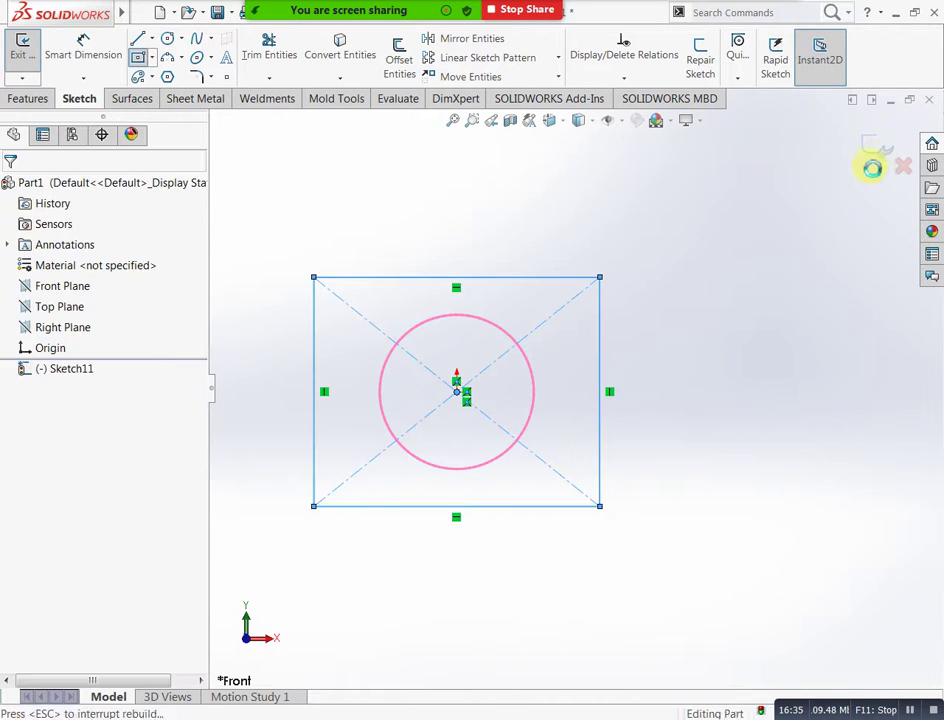
Step: Extrude the rectangle sketch as a blind boss 133 mm deep
{"action": "mouse_move", "coordinate": [784, 394]}
{"action": "middle_mouse_down"}
{"action": "mouse_move", "coordinate": [601, 471]}
{"action": "mouse_move", "coordinate": [520, 420]}
{"action": "middle_mouse_up"}
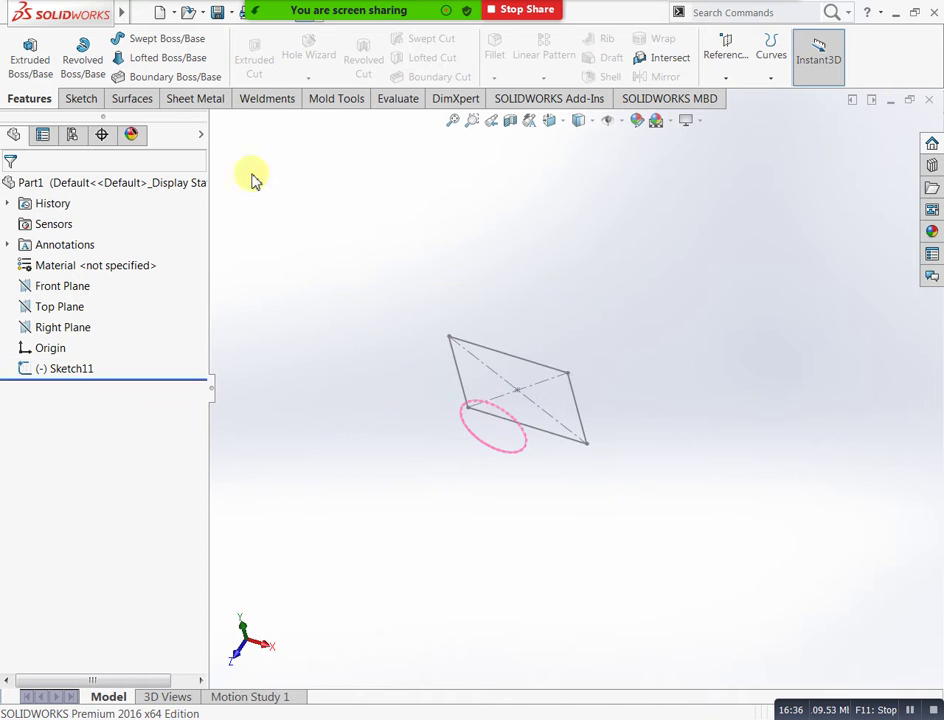
{"action": "left_click", "coordinate": [42, 58]}
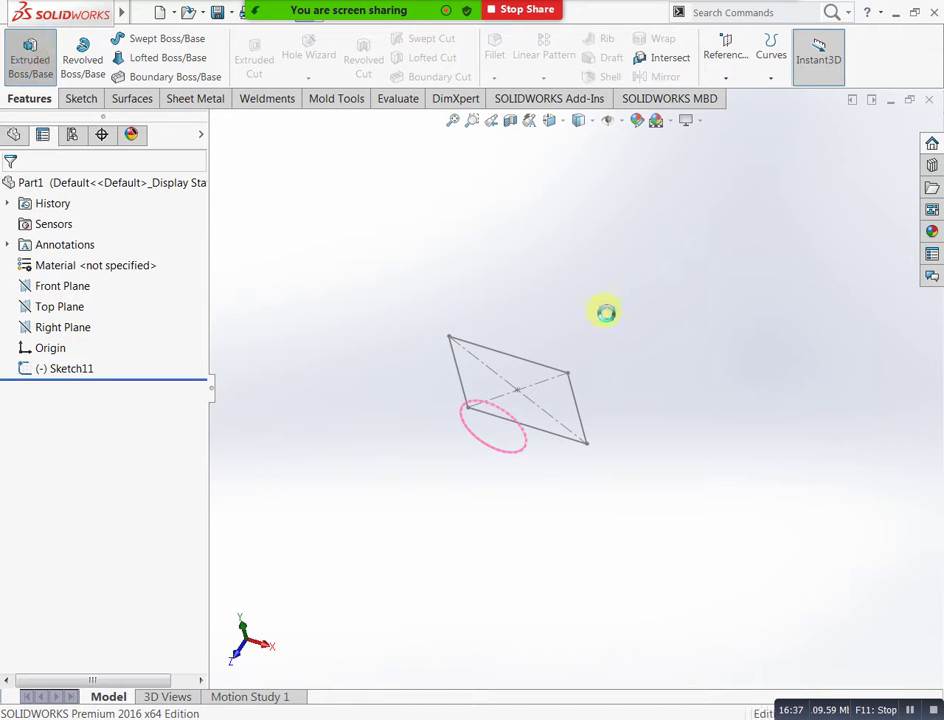
{"action": "left_click", "coordinate": [530, 445]}
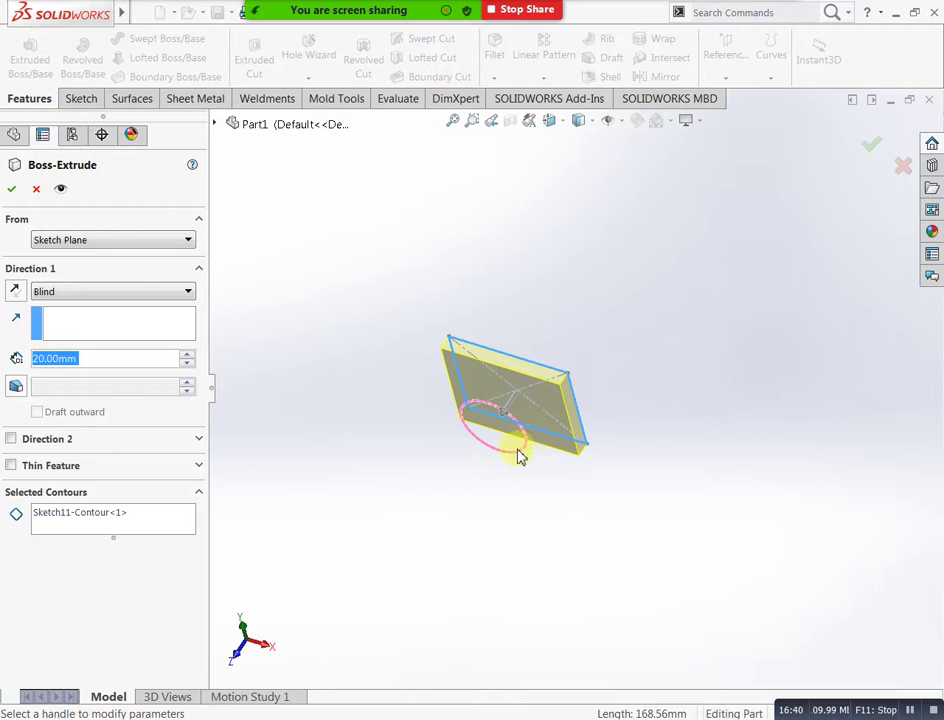
{"action": "left_click_drag", "start_coordinate": [505, 412], "coordinate": [467, 474]}
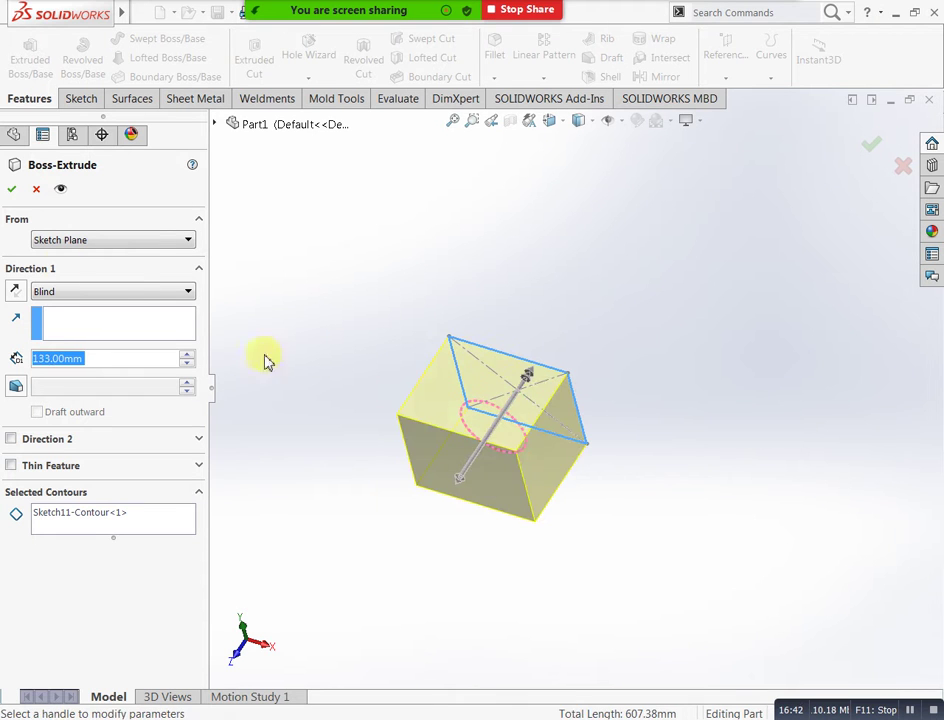
{"action": "left_click", "coordinate": [11, 191]}
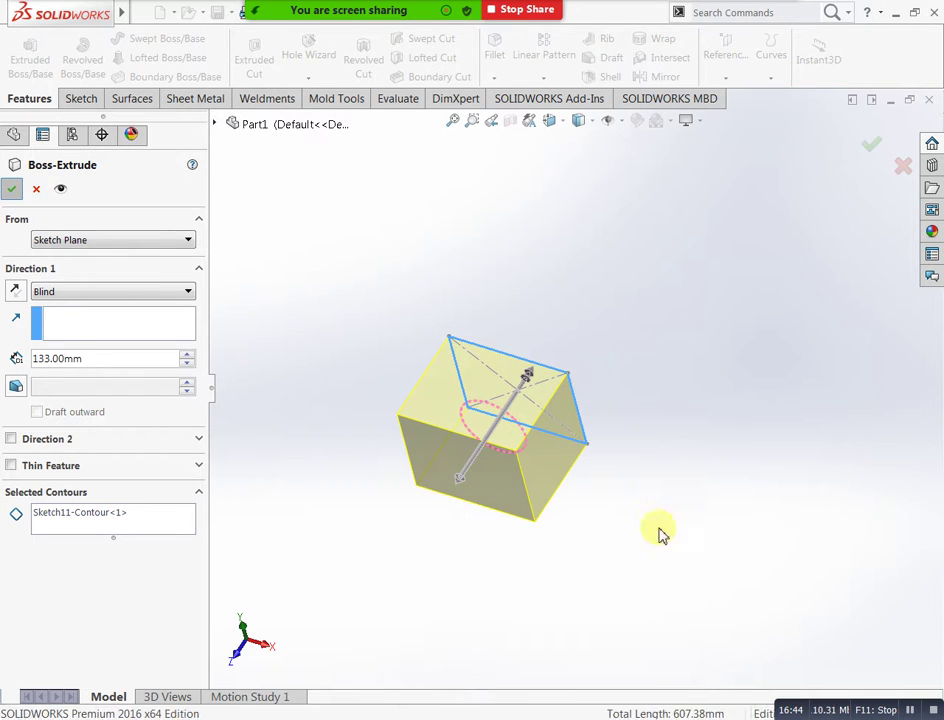
Step: Sketch a circle of about 37 mm radius near the middle of the block's top face and finish the sketch
{"action": "mouse_move", "coordinate": [536, 528]}
{"action": "middle_mouse_down"}
{"action": "mouse_move", "coordinate": [581, 383]}
{"action": "mouse_move", "coordinate": [546, 597]}
{"action": "mouse_move", "coordinate": [616, 586]}
{"action": "mouse_move", "coordinate": [582, 445]}
{"action": "middle_mouse_up"}
{"action": "left_click", "coordinate": [565, 413]}
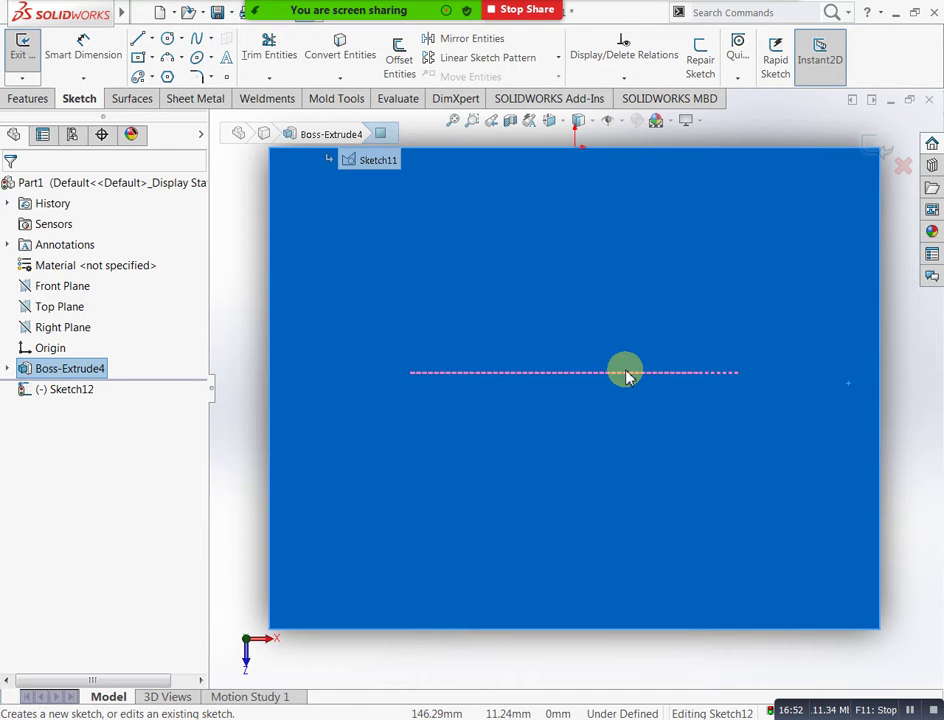
{"action": "scroll", "coordinate": [282, 458], "scroll_direction": "up", "scroll_amount": 2}
{"action": "left_click", "coordinate": [826, 428]}
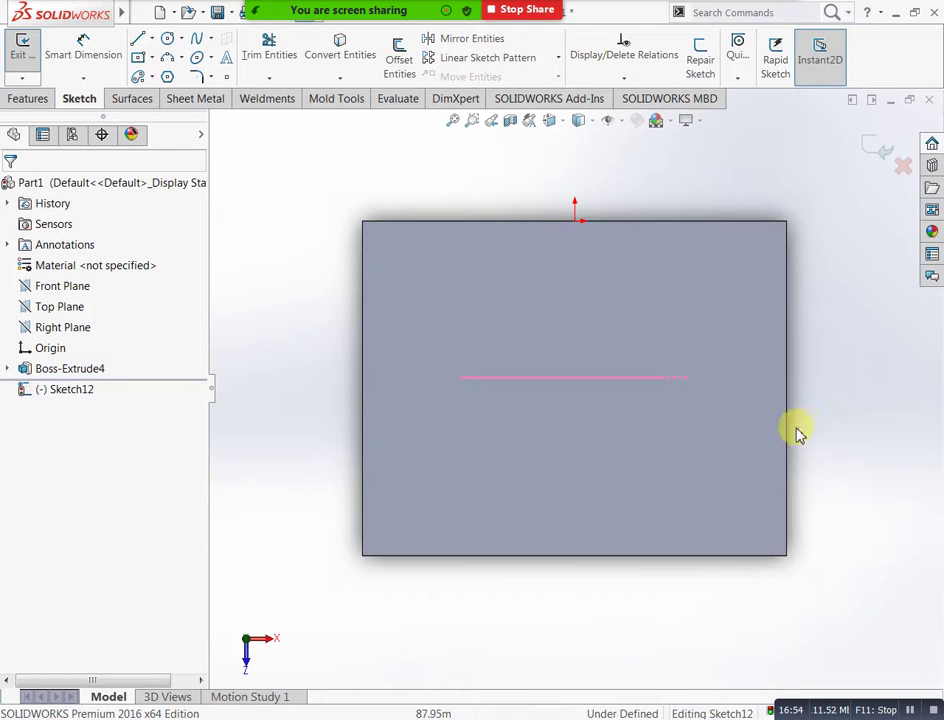
{"action": "scroll", "coordinate": [790, 400], "scroll_direction": "up", "scroll_amount": 2}
{"action": "scroll", "coordinate": [773, 371], "scroll_direction": "down", "scroll_amount": 1}
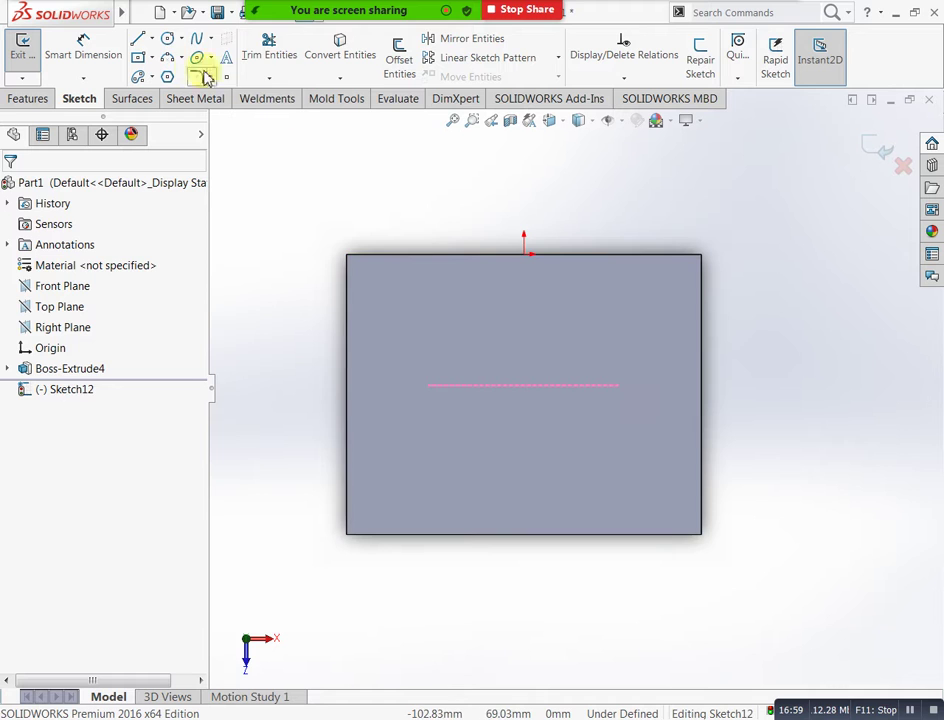
{"action": "left_click", "coordinate": [167, 38]}
{"action": "left_click_drag", "start_coordinate": [526, 389], "coordinate": [544, 306]}
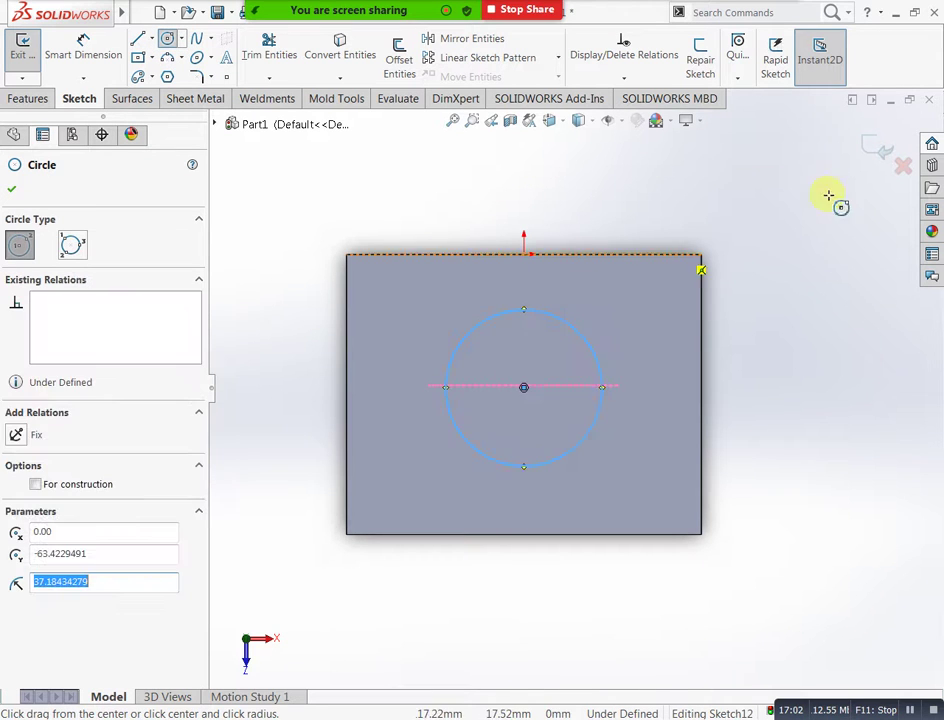
{"action": "left_click", "coordinate": [886, 147]}
Step: Sketch a smaller circle on the block's bottom face, centered on the top circle, resize it to about half that circle's size, and finish the sketch
{"action": "scroll", "coordinate": [716, 607], "scroll_direction": "up", "scroll_amount": 1}
{"action": "middle_click_drag", "start_coordinate": [716, 607], "coordinate": [569, 348]}
{"action": "left_click", "coordinate": [625, 360]}
{"action": "left_click", "coordinate": [652, 317]}
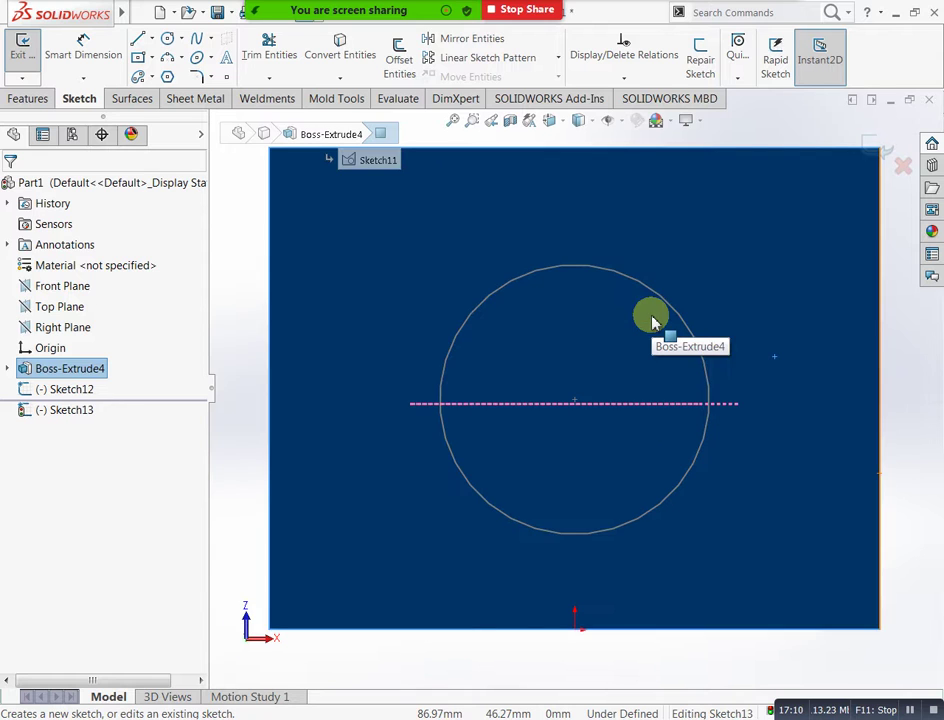
{"action": "left_click", "coordinate": [166, 38]}
{"action": "left_click_drag", "start_coordinate": [575, 398], "coordinate": [584, 393]}
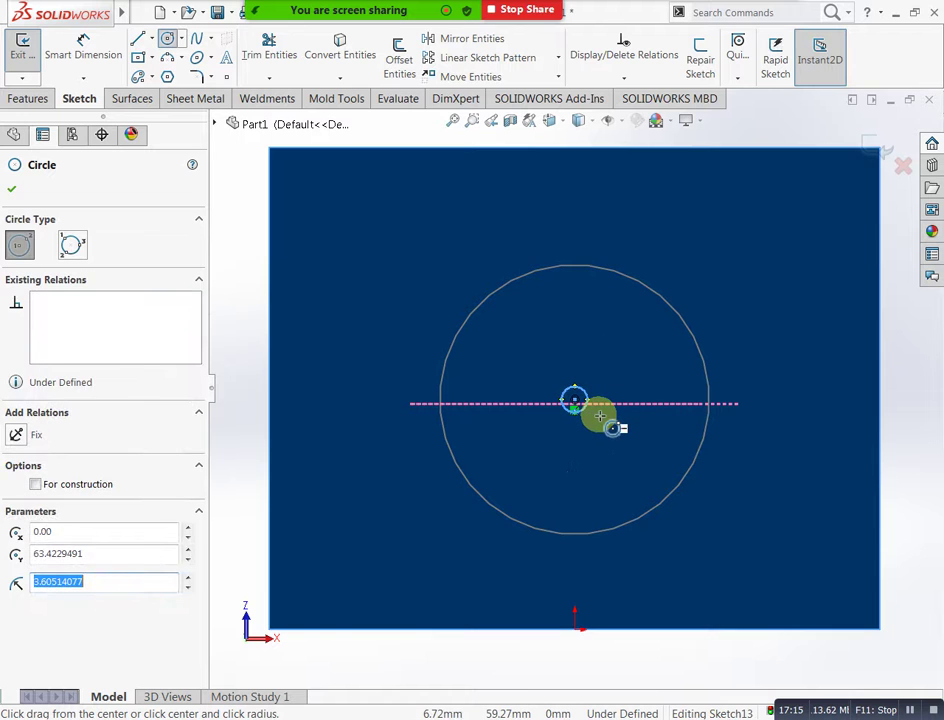
{"action": "key", "text": "Escape"}
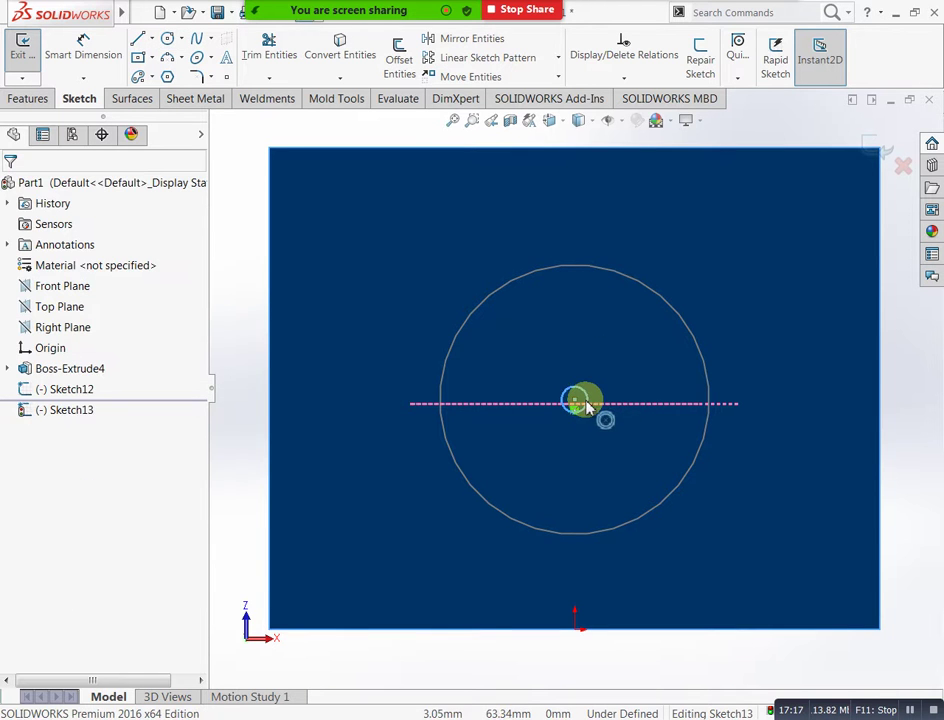
{"action": "left_click_drag", "start_coordinate": [590, 400], "coordinate": [647, 393]}
{"action": "left_click", "coordinate": [874, 146]}
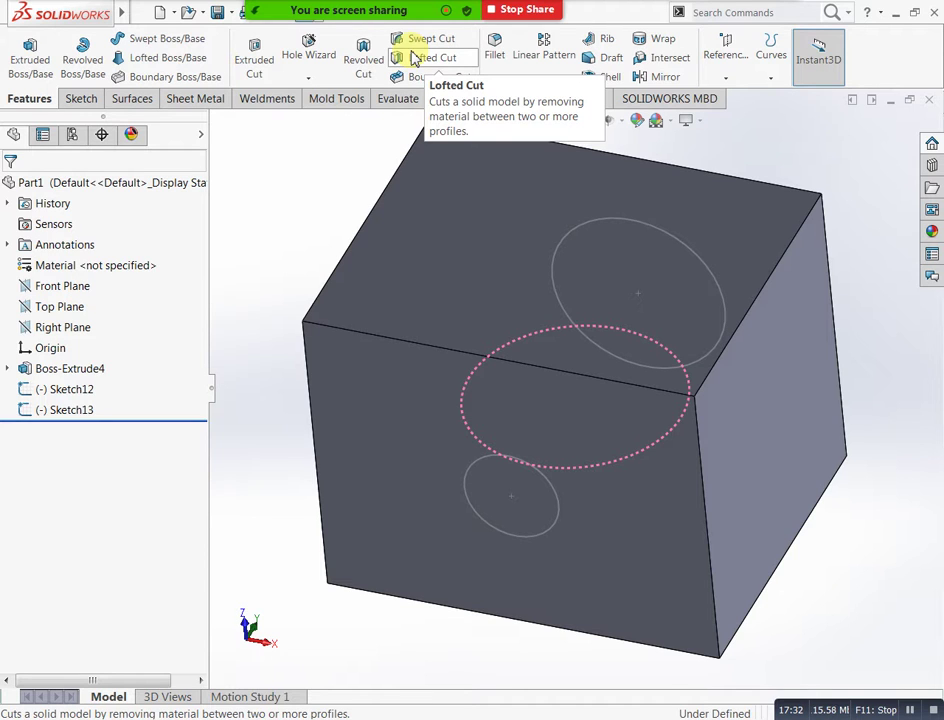
Step: Create a Lofted Cut through the block between the large top circle and the small bottom circle
{"action": "left_click", "coordinate": [415, 58]}
{"action": "left_click", "coordinate": [614, 226]}
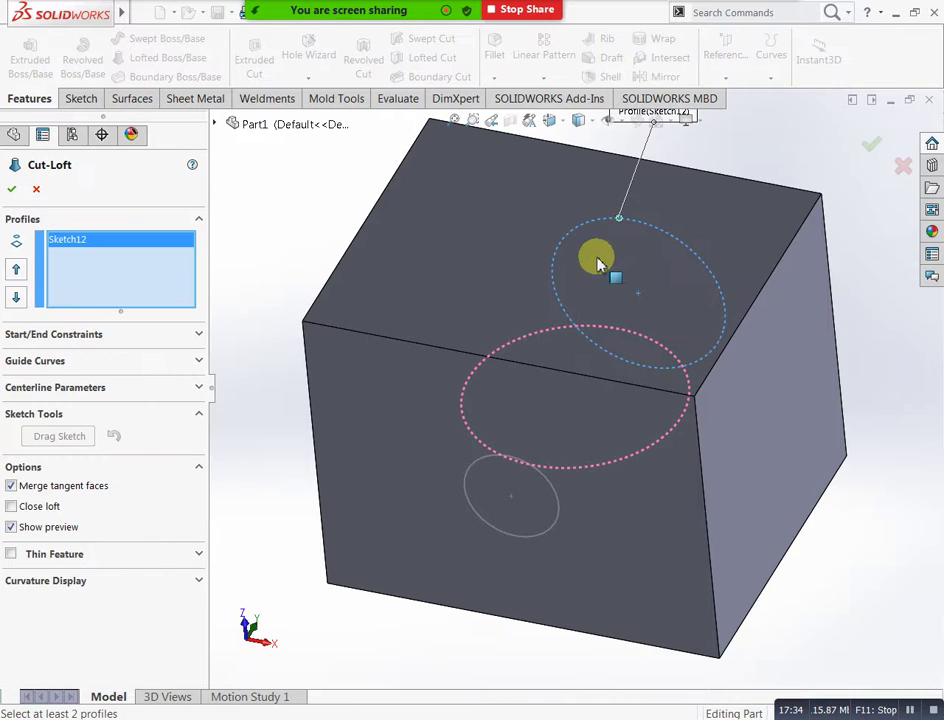
{"action": "left_click", "coordinate": [555, 496]}
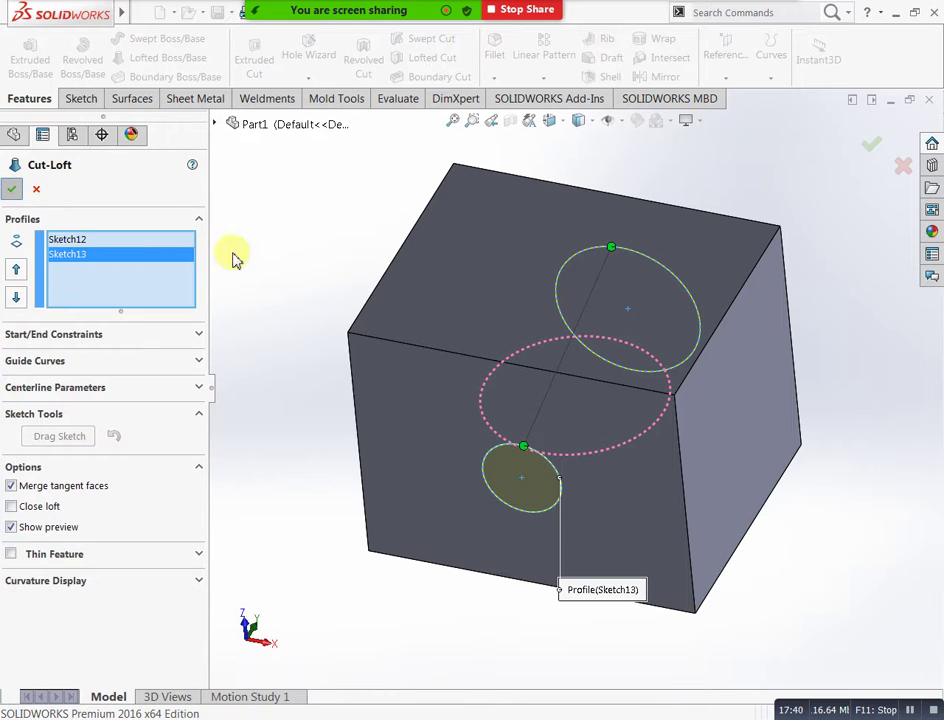
{"action": "key", "text": "Return"}
Step: Examine the tapered lofted hole through the block from several angles
{"action": "middle_click_drag", "start_coordinate": [348, 438], "coordinate": [337, 331]}
{"action": "middle_click_drag", "start_coordinate": [450, 343], "coordinate": [638, 436]}
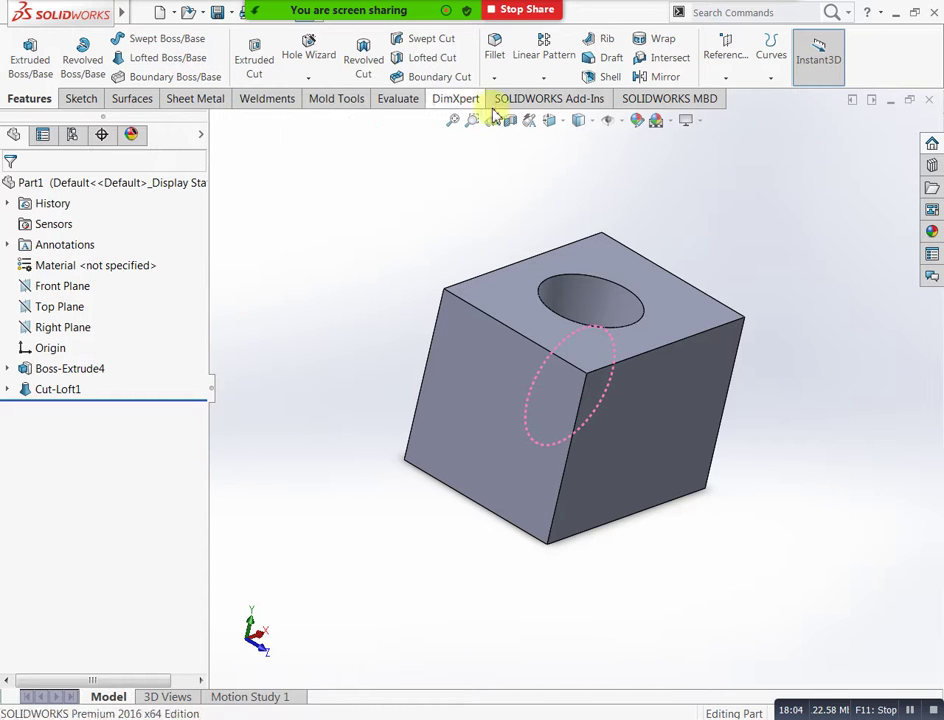
{"action": "middle_click_drag", "start_coordinate": [664, 328], "coordinate": [682, 276]}
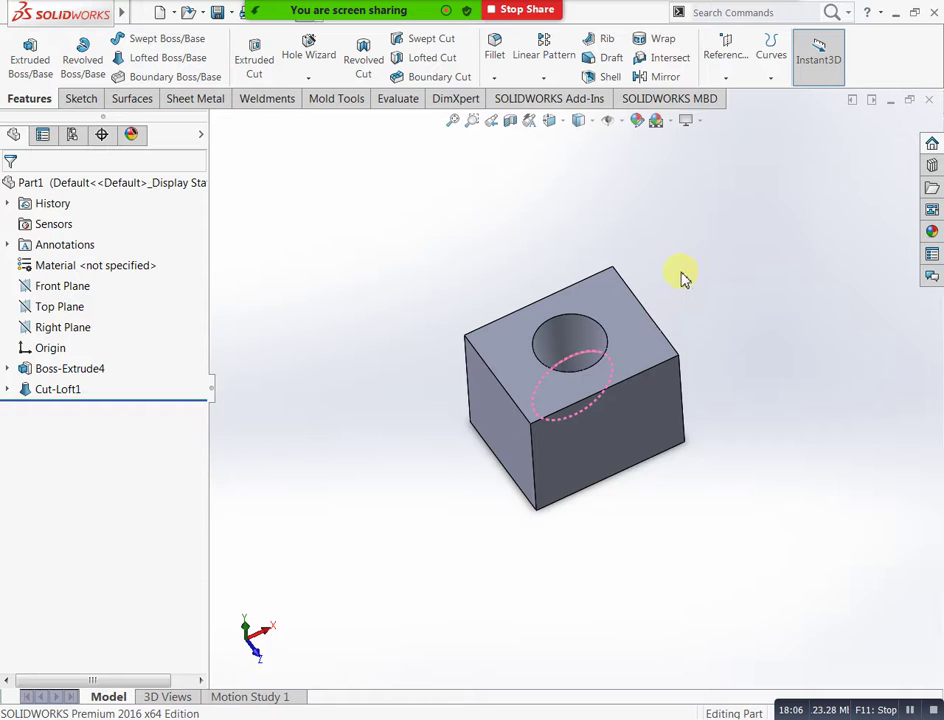
{"action": "scroll", "coordinate": [663, 301], "scroll_direction": "down", "scroll_amount": 3}
{"action": "middle_click_drag", "start_coordinate": [757, 340], "coordinate": [636, 410]}
{"action": "scroll", "coordinate": [520, 420], "scroll_direction": "down", "scroll_amount": 2}
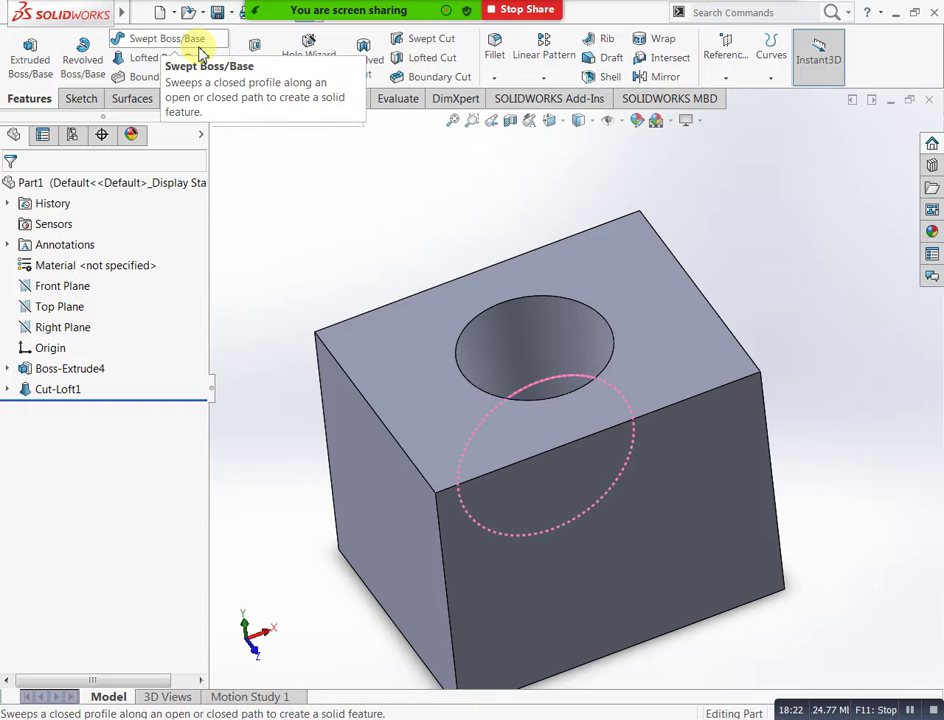
{"action": "left_click", "coordinate": [494, 79]}
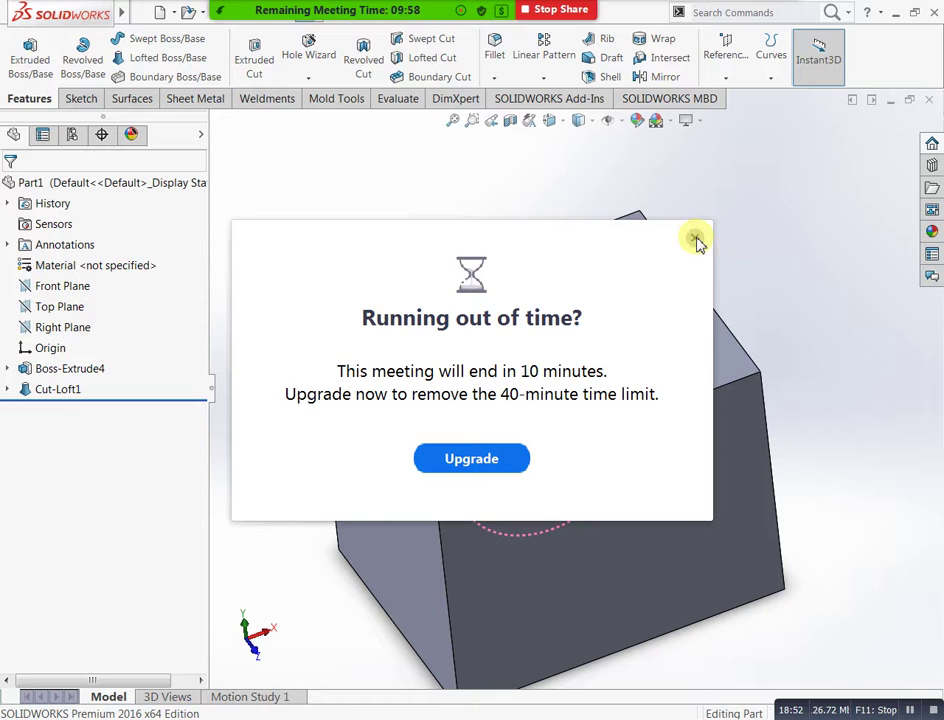
{"action": "left_click", "coordinate": [695, 239]}
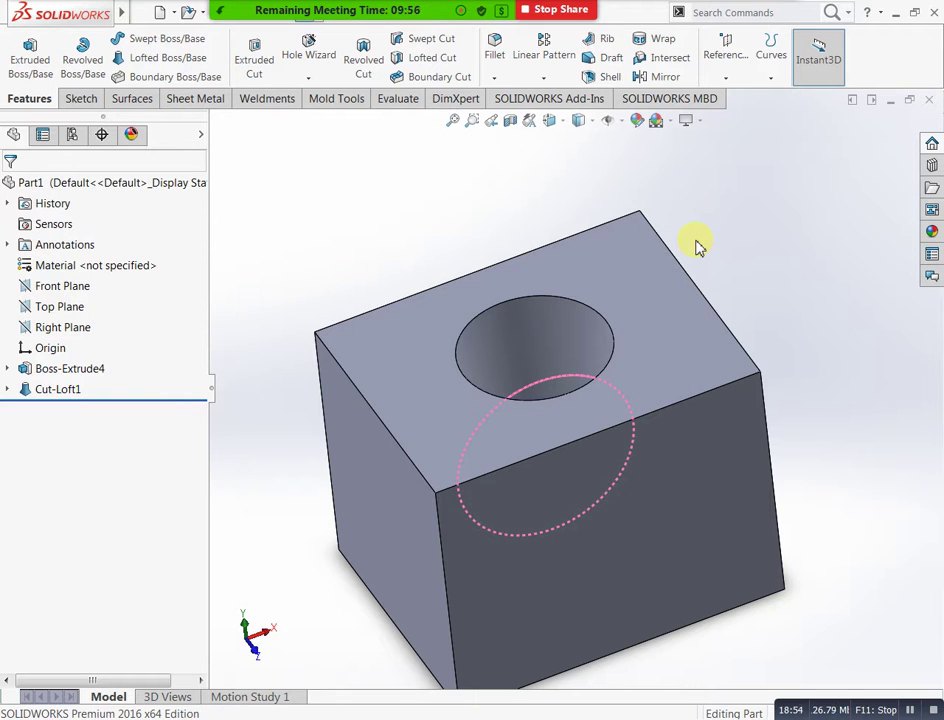
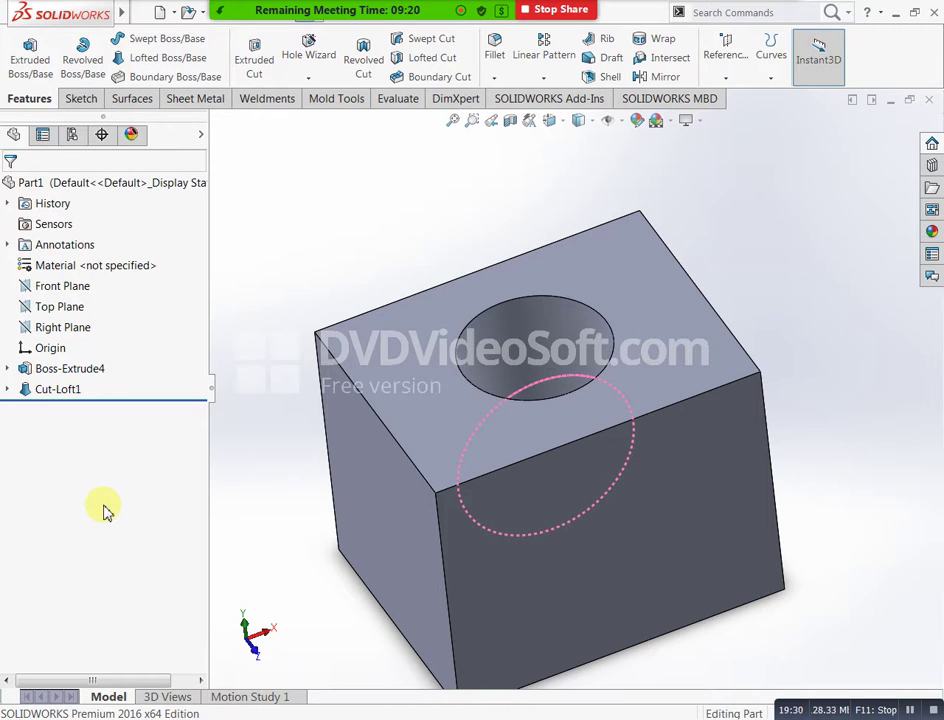
{"action": "left_click", "coordinate": [494, 77]}
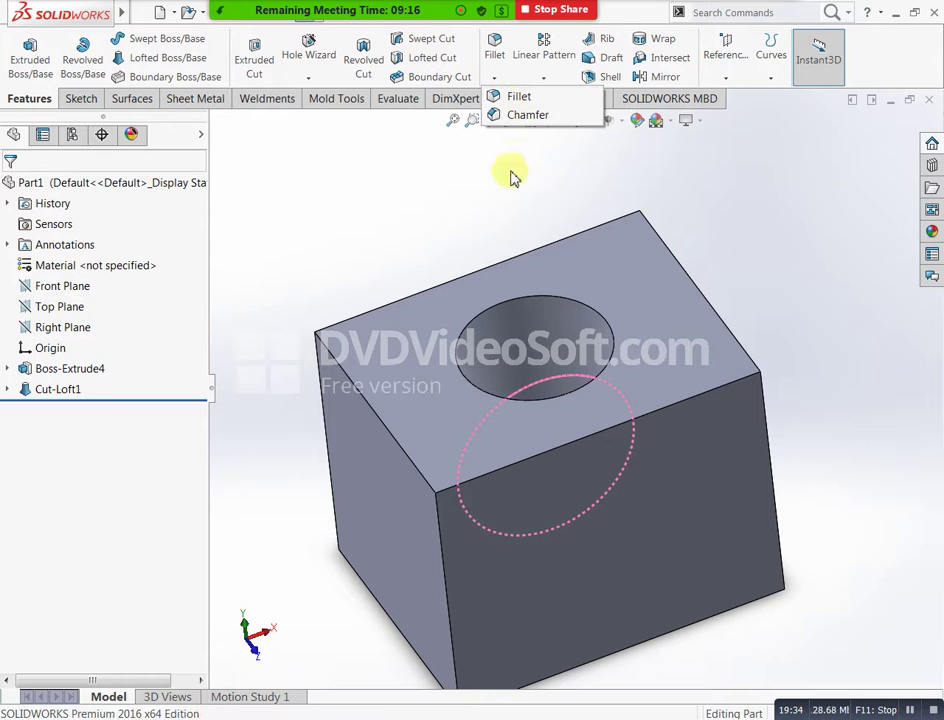
{"action": "left_click", "coordinate": [457, 245]}
{"action": "key", "text": "z"}
{"action": "middle_click_drag", "start_coordinate": [737, 282], "coordinate": [203, 366]}
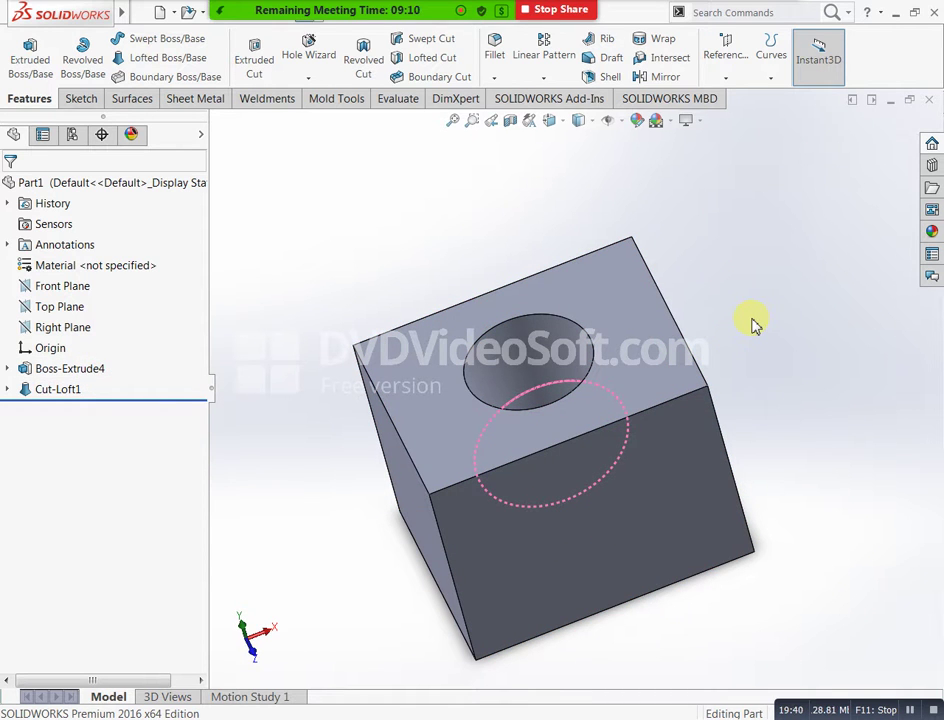
Step: Apply a symmetric constant size fillet of 5 mm radius to the block's top edge on the negative X side
{"action": "left_click", "coordinate": [498, 78]}
{"action": "left_click", "coordinate": [518, 97]}
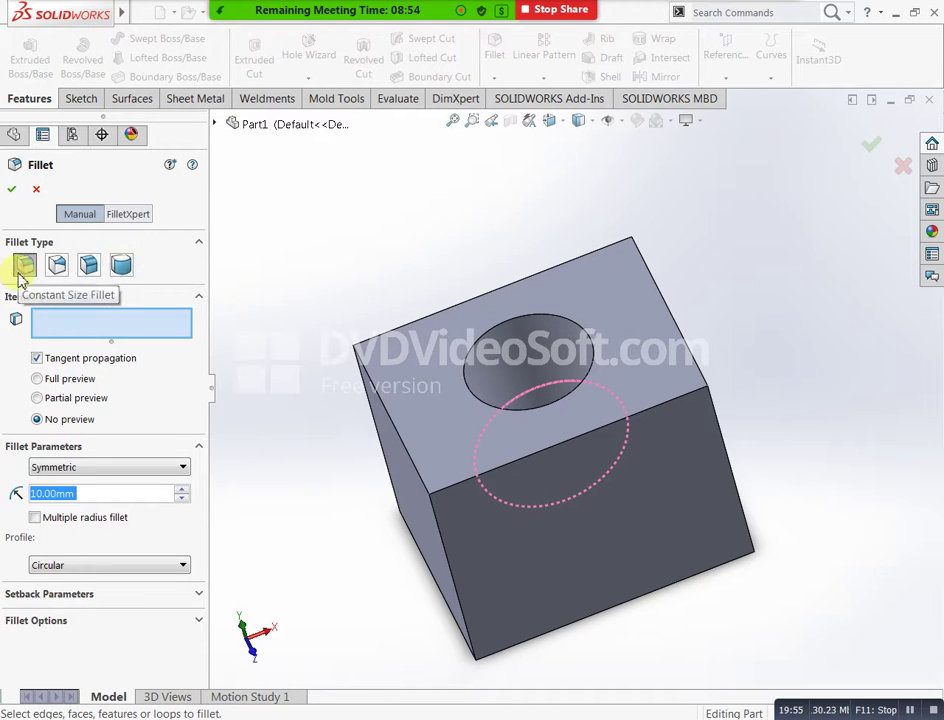
{"action": "left_click", "coordinate": [387, 413]}
{"action": "middle_click_drag", "start_coordinate": [362, 452], "coordinate": [379, 450]}
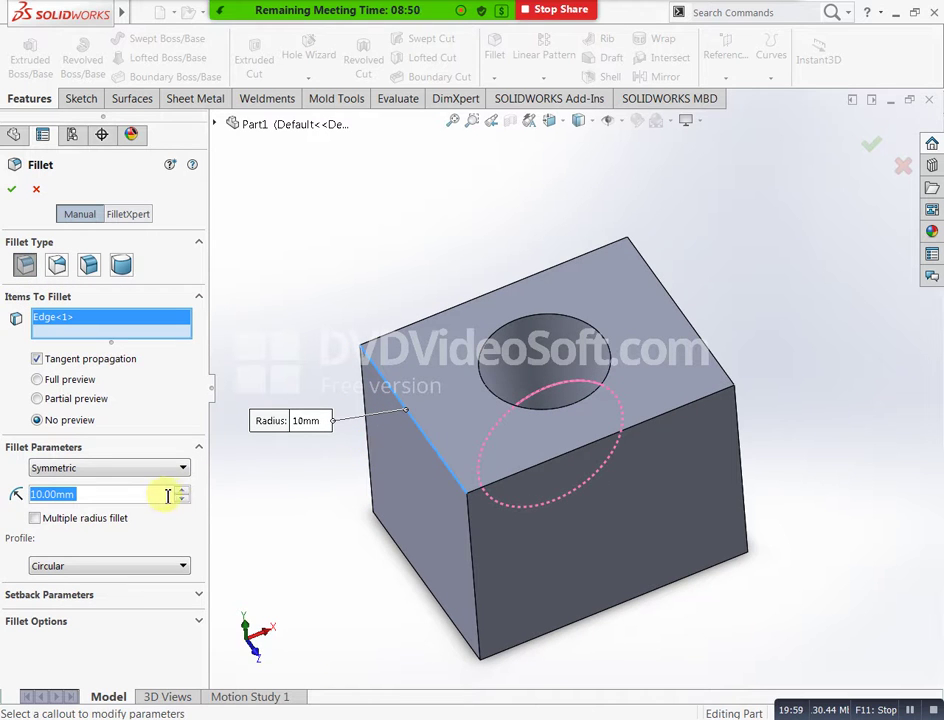
{"action": "type", "text": "5"}
{"action": "key", "text": "Return"}
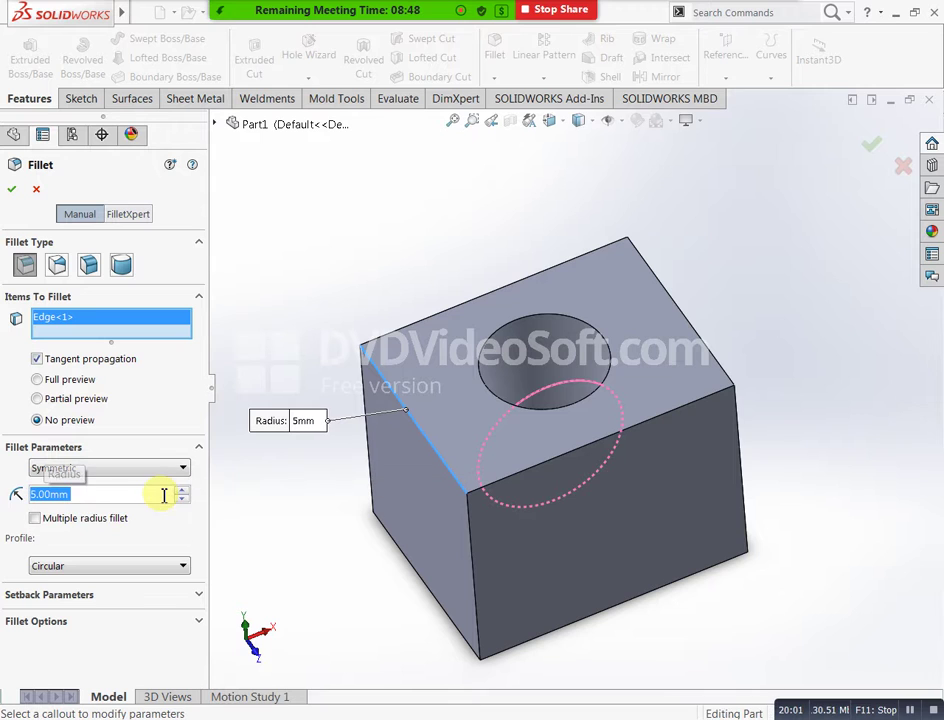
{"action": "left_click", "coordinate": [13, 189]}
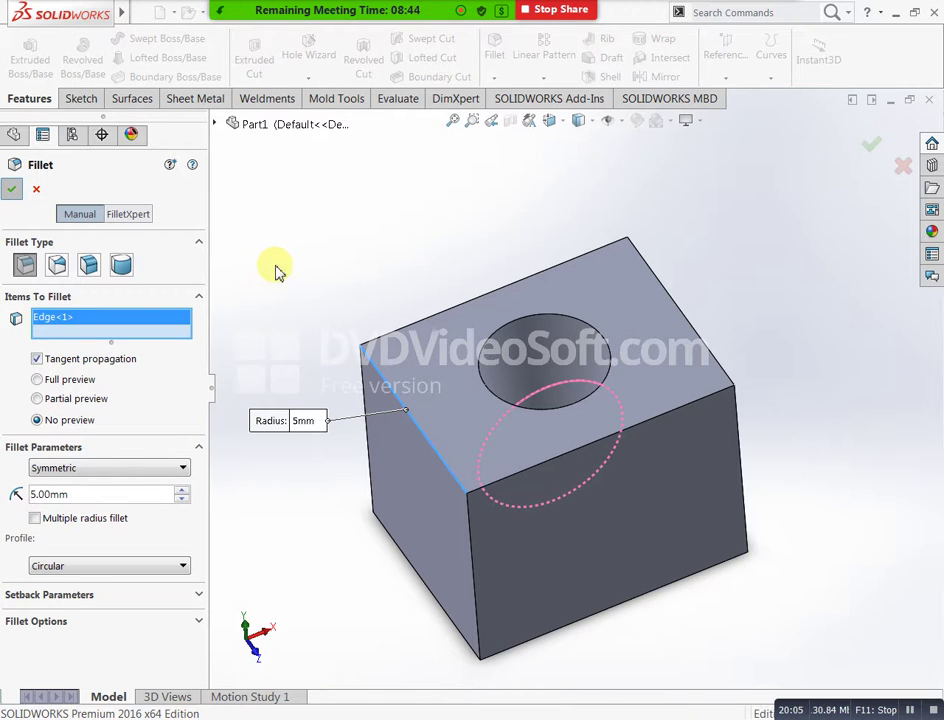
Step: Start a symmetric variable size fillet on the block's top edge on the positive X side
{"action": "middle_click_drag", "start_coordinate": [272, 303], "coordinate": [206, 278]}
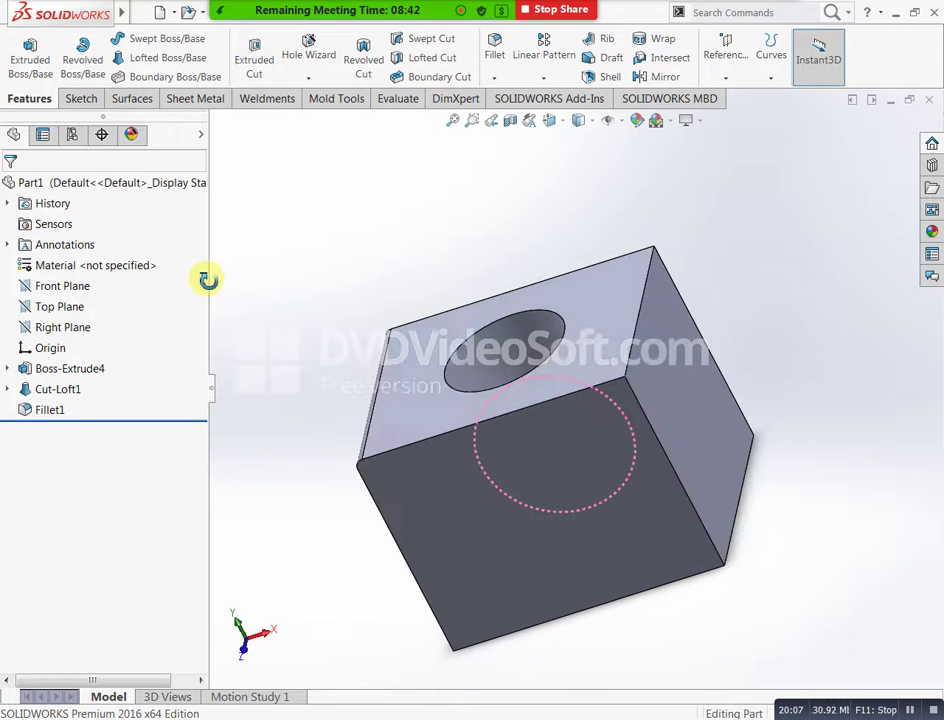
{"action": "left_click", "coordinate": [503, 70]}
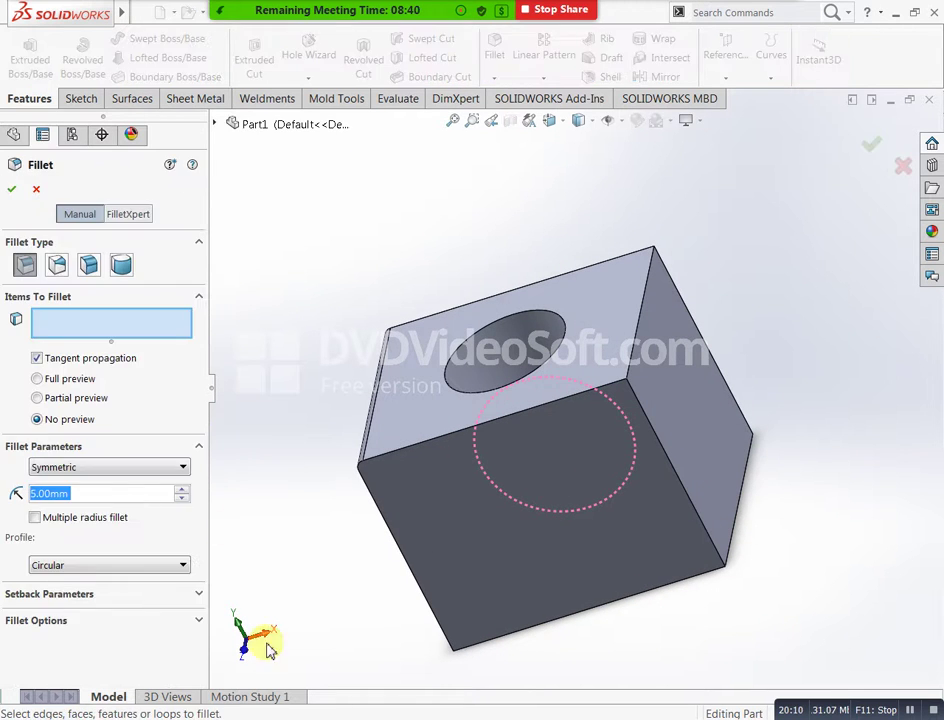
{"action": "left_click", "coordinate": [58, 266]}
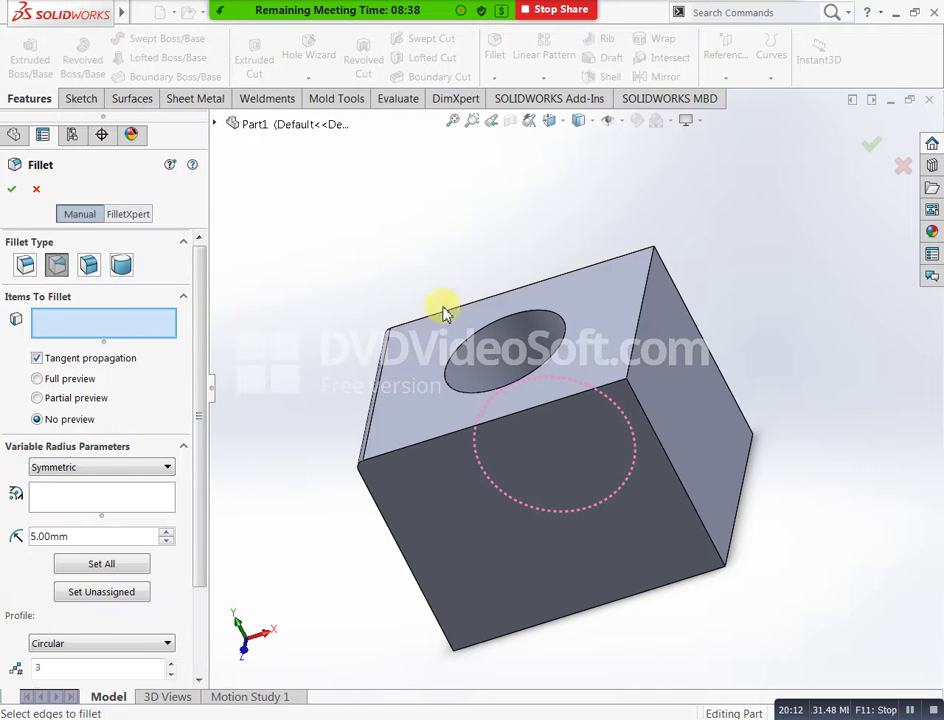
{"action": "left_click", "coordinate": [644, 306]}
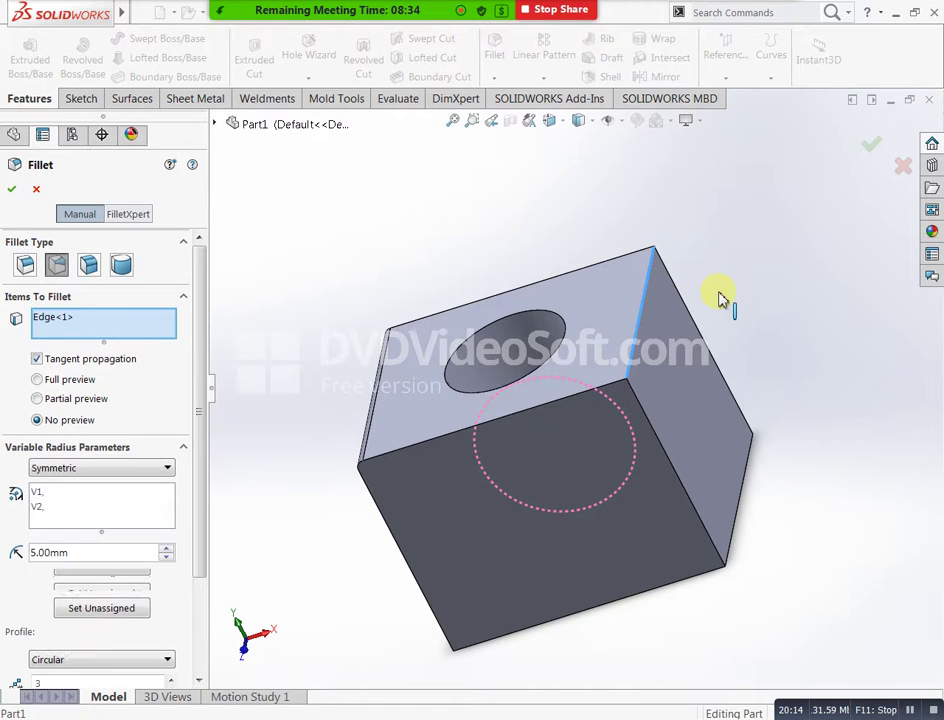
{"action": "middle_click_drag", "start_coordinate": [716, 305], "coordinate": [668, 348]}
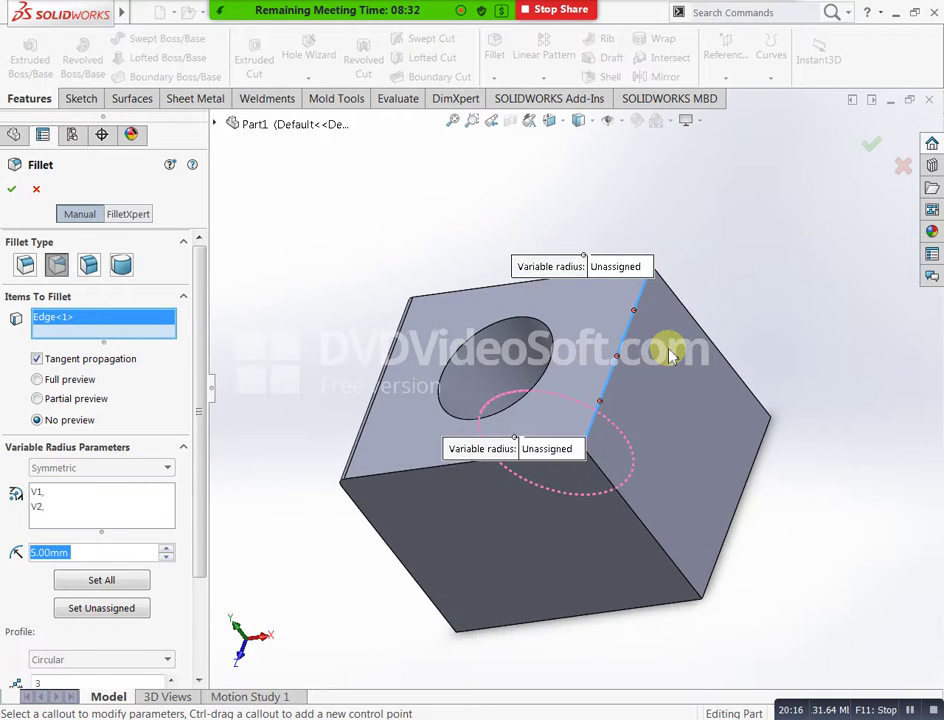
{"action": "scroll", "coordinate": [668, 348], "scroll_direction": "down", "scroll_amount": 4}
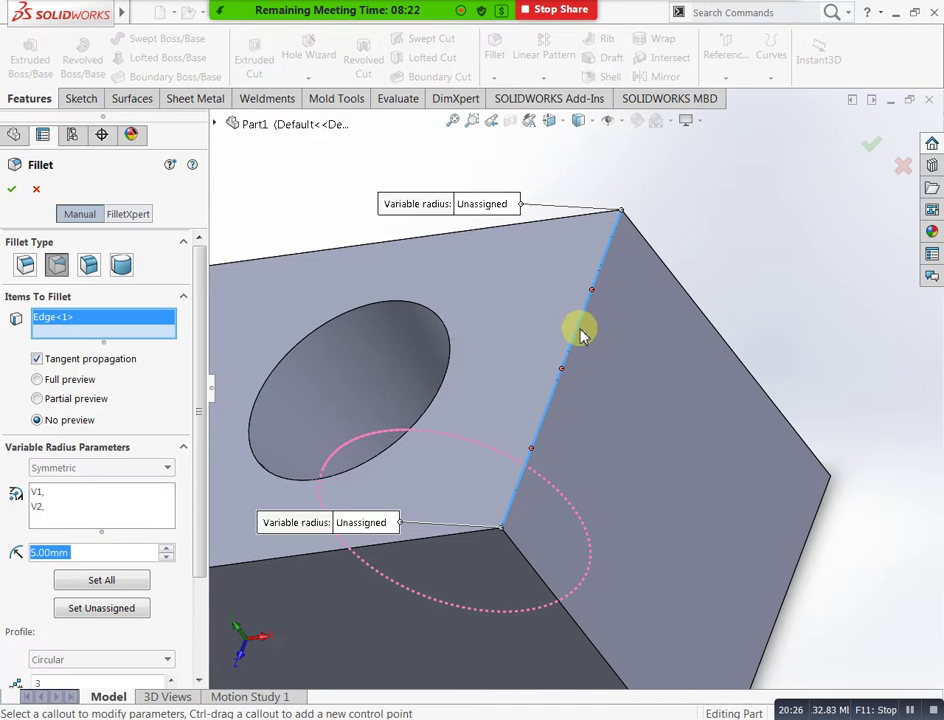
Step: Assign a 10 mm radius to vertex V2 at the rear end of the selected edge
{"action": "left_click", "coordinate": [79, 508]}
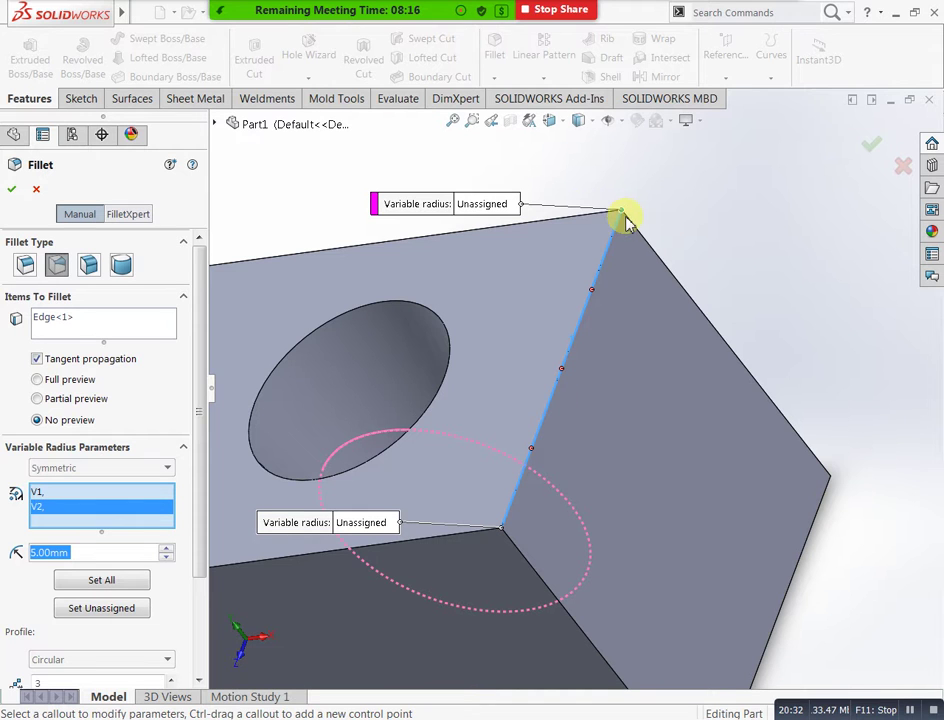
{"action": "left_click", "coordinate": [70, 495]}
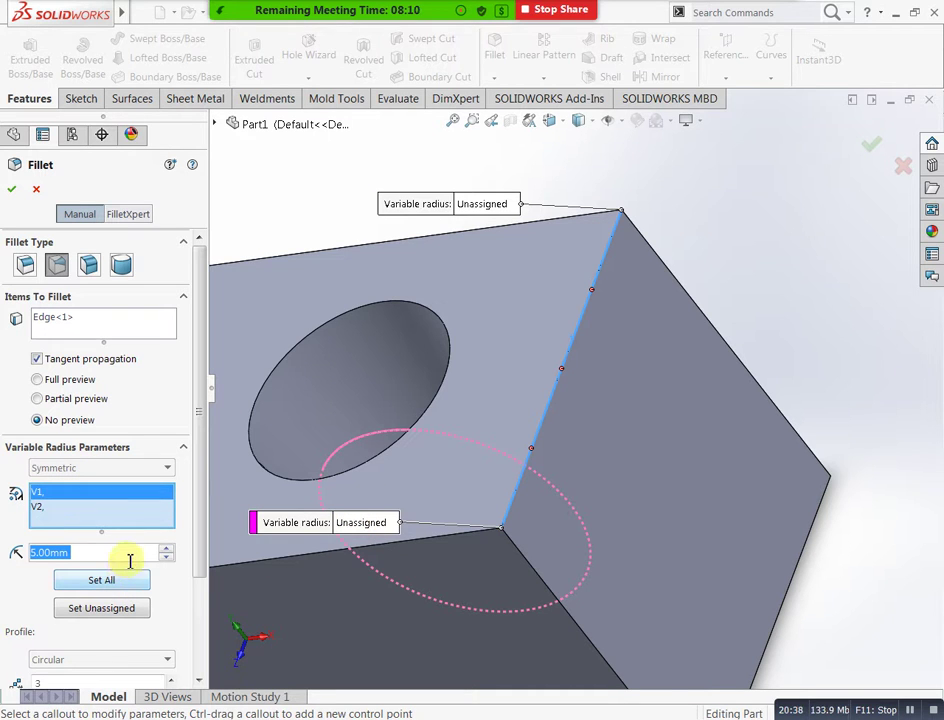
{"action": "left_click", "coordinate": [79, 502]}
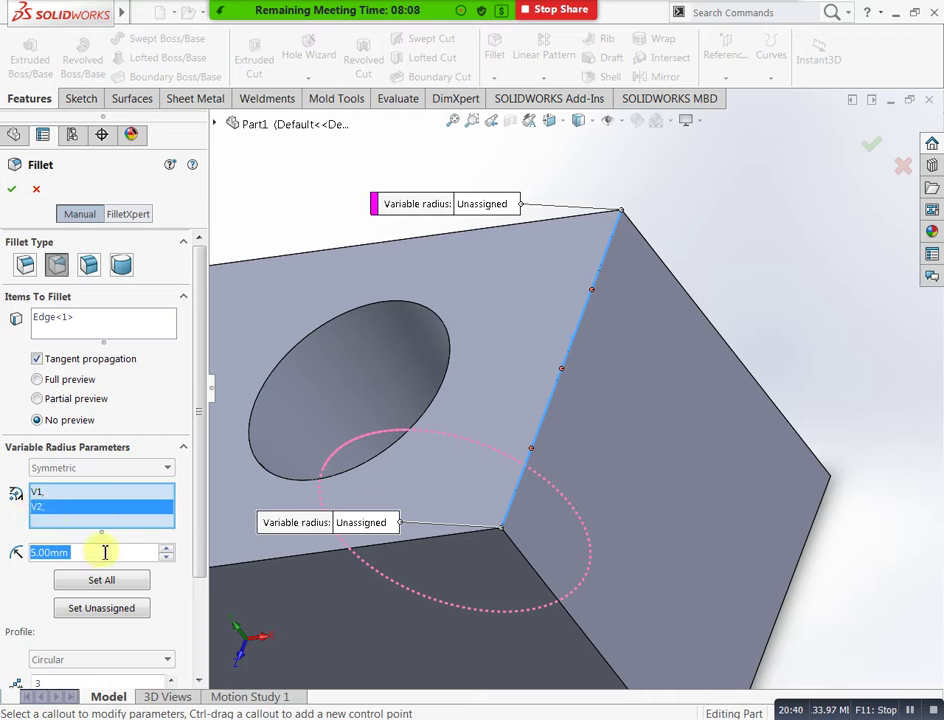
{"action": "type", "text": "10"}
{"action": "key", "text": "Return"}
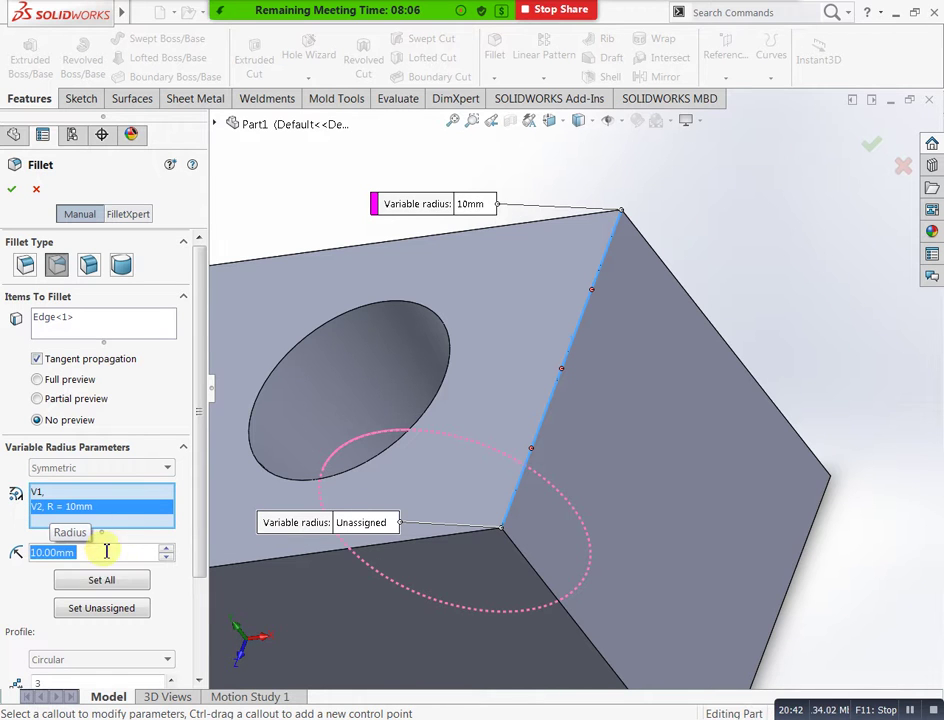
Step: Activate the 25% control point on the fillet edge and give it a 15 mm radius
{"action": "left_click_drag", "start_coordinate": [199, 566], "coordinate": [204, 605]}
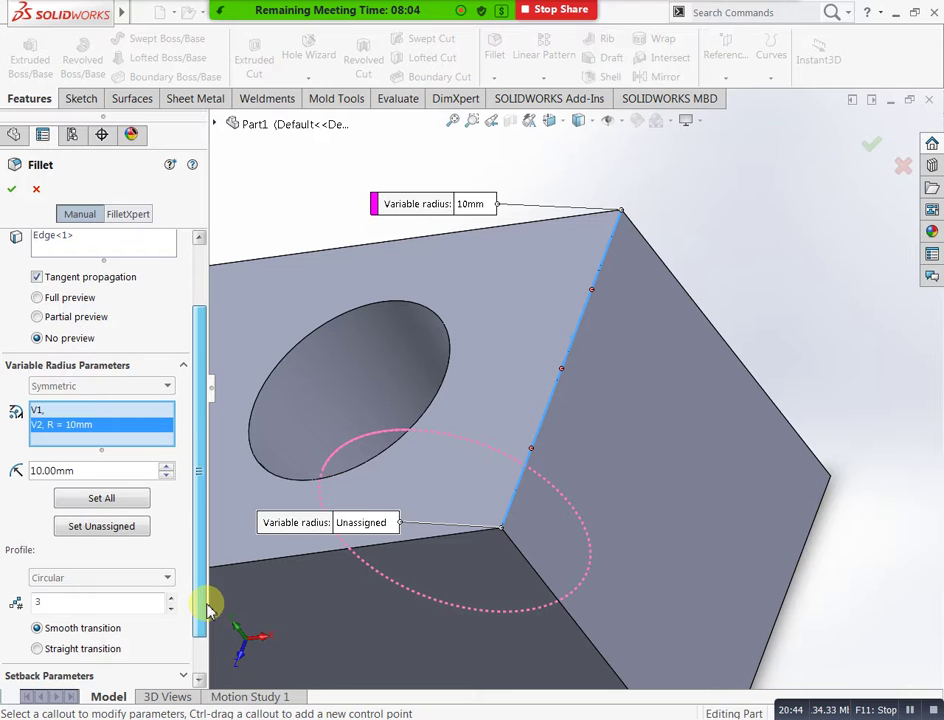
{"action": "left_click", "coordinate": [531, 450]}
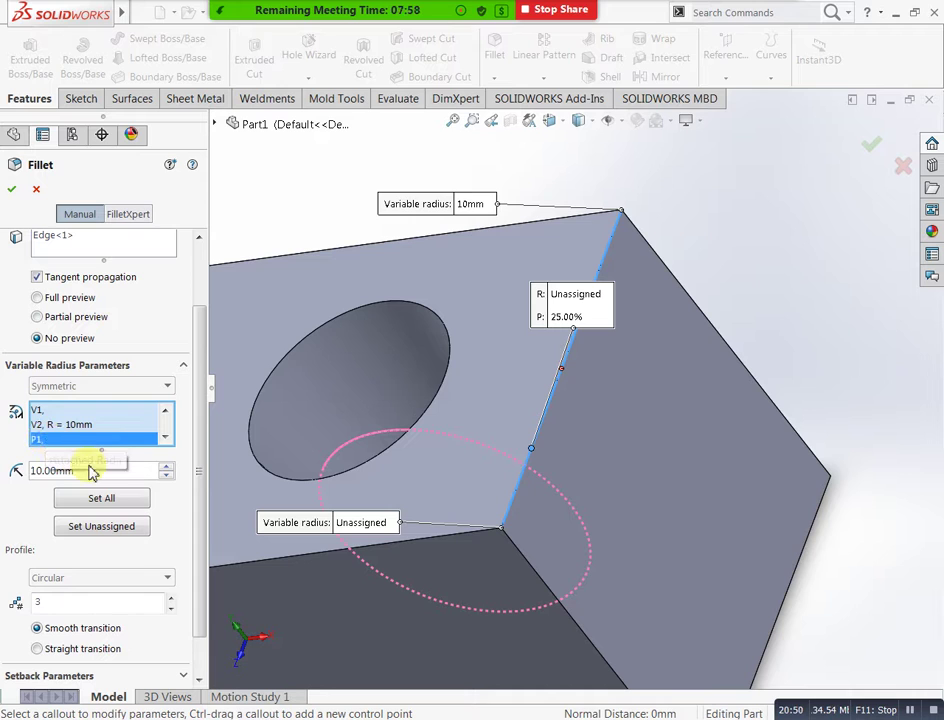
{"action": "left_click_drag", "start_coordinate": [95, 466], "coordinate": [4, 454]}
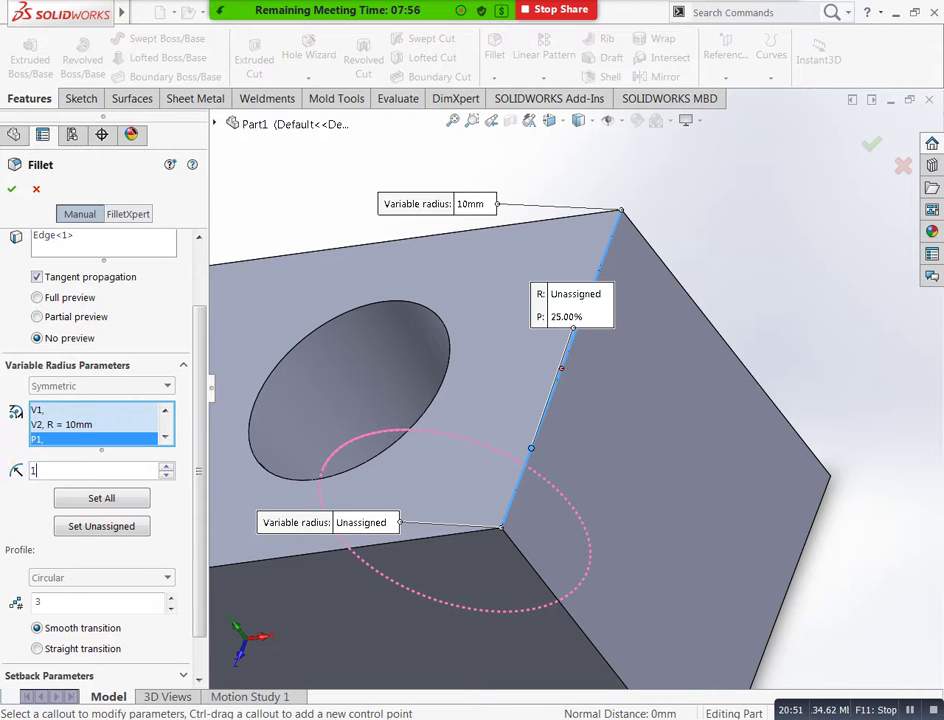
{"action": "key", "text": "Return"}
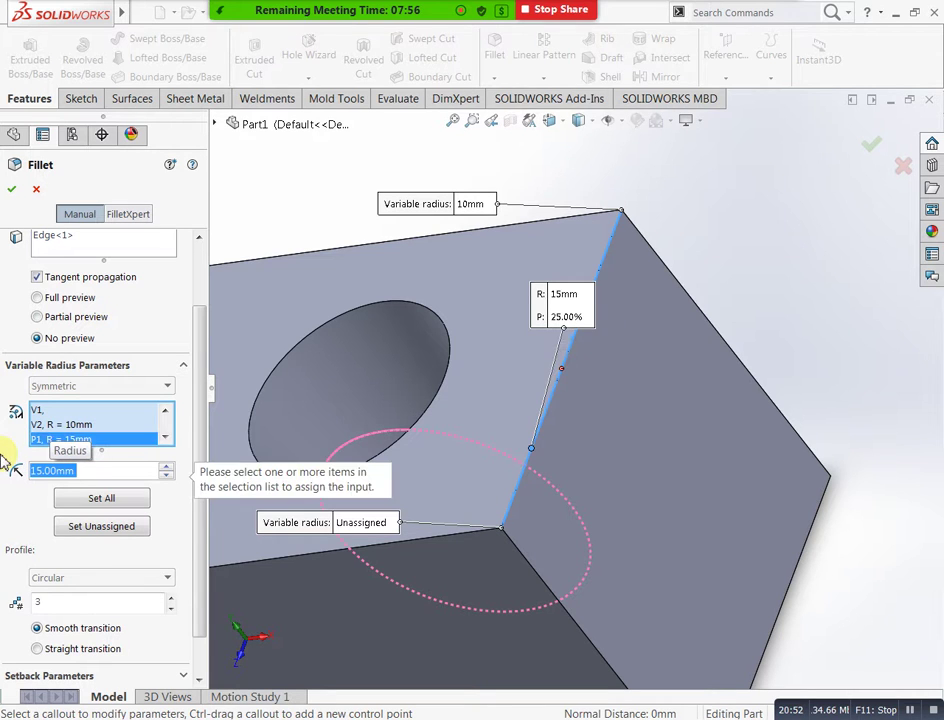
Step: Activate the edge's 50% control point and give it a 20 mm radius
{"action": "left_click", "coordinate": [562, 372]}
{"action": "left_click", "coordinate": [120, 468]}
{"action": "left_click_drag", "start_coordinate": [120, 468], "coordinate": [22, 476]}
{"action": "type", "text": "20"}
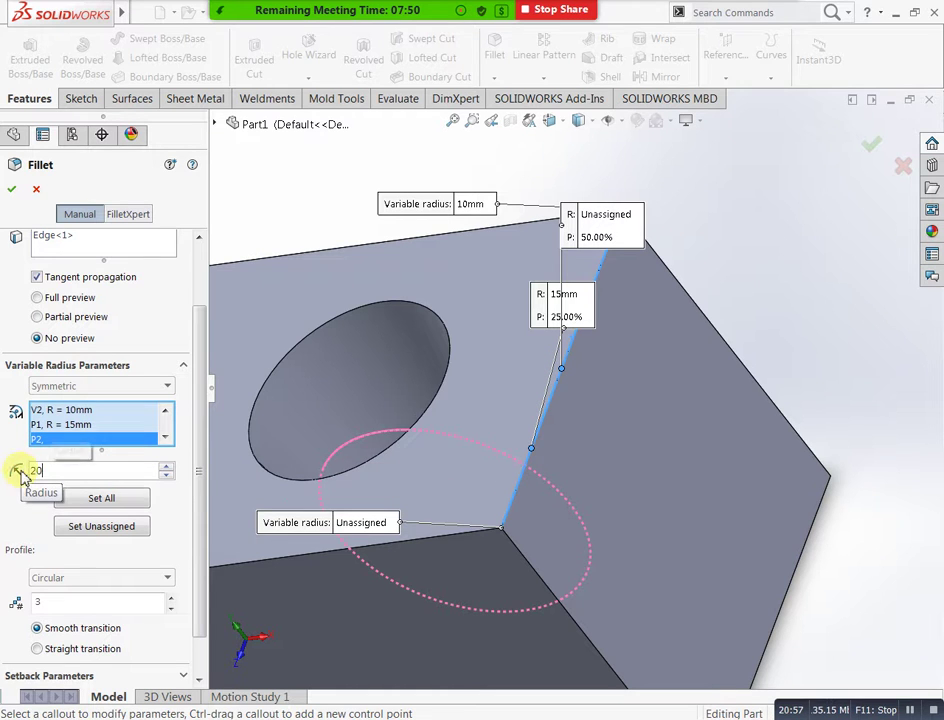
{"action": "key", "text": "Return"}
Step: Activate the edge's 75% control point and give it a 25 mm radius
{"action": "middle_click_drag", "start_coordinate": [590, 472], "coordinate": [546, 493]}
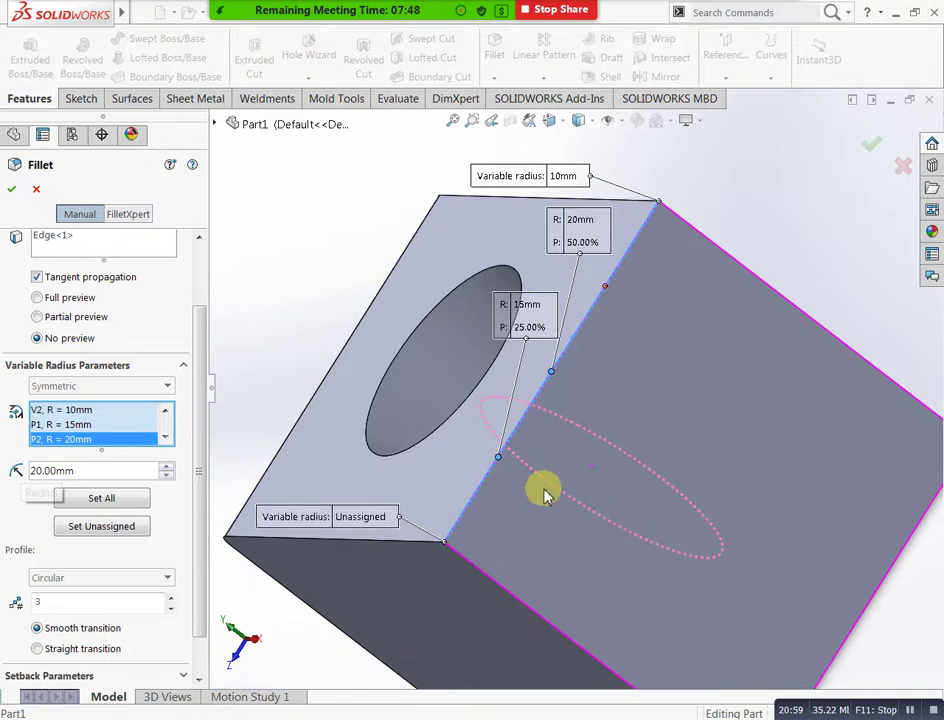
{"action": "left_click", "coordinate": [605, 287]}
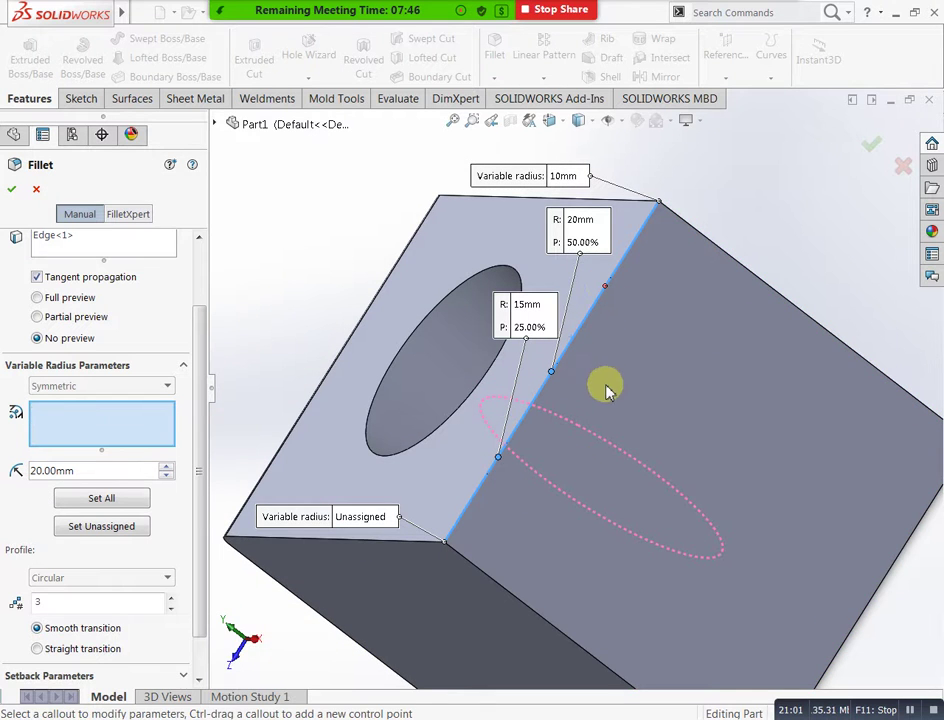
{"action": "left_click", "coordinate": [117, 470]}
{"action": "type", "text": "25"}
{"action": "key", "text": "Return"}
Step: Generate the variable size fillet to inspect its shape, and undo it
{"action": "middle_click_drag", "start_coordinate": [352, 313], "coordinate": [336, 316]}
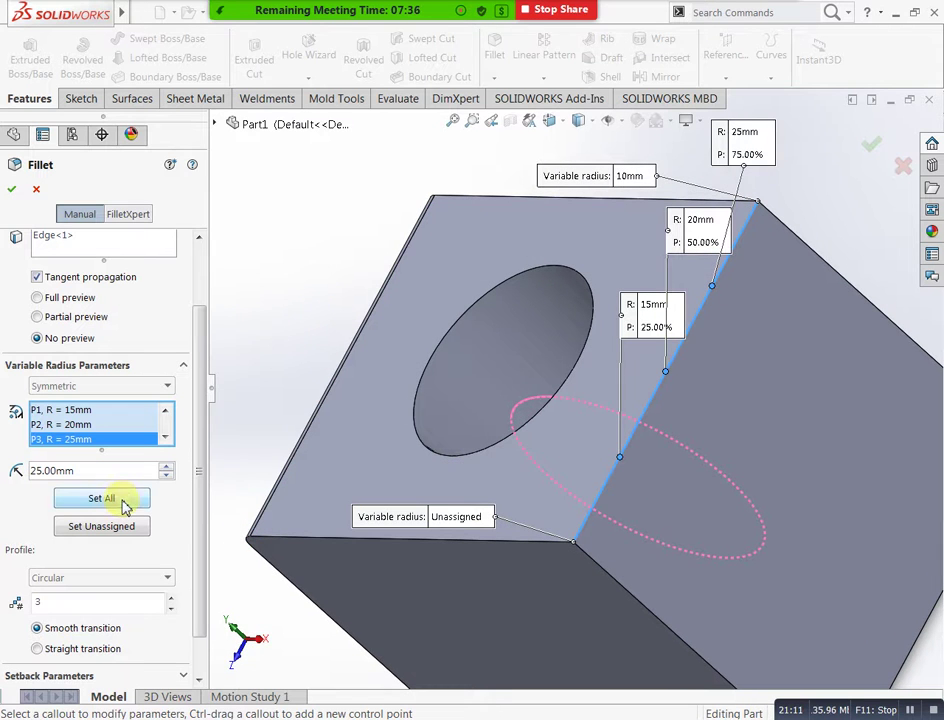
{"action": "left_click", "coordinate": [12, 190]}
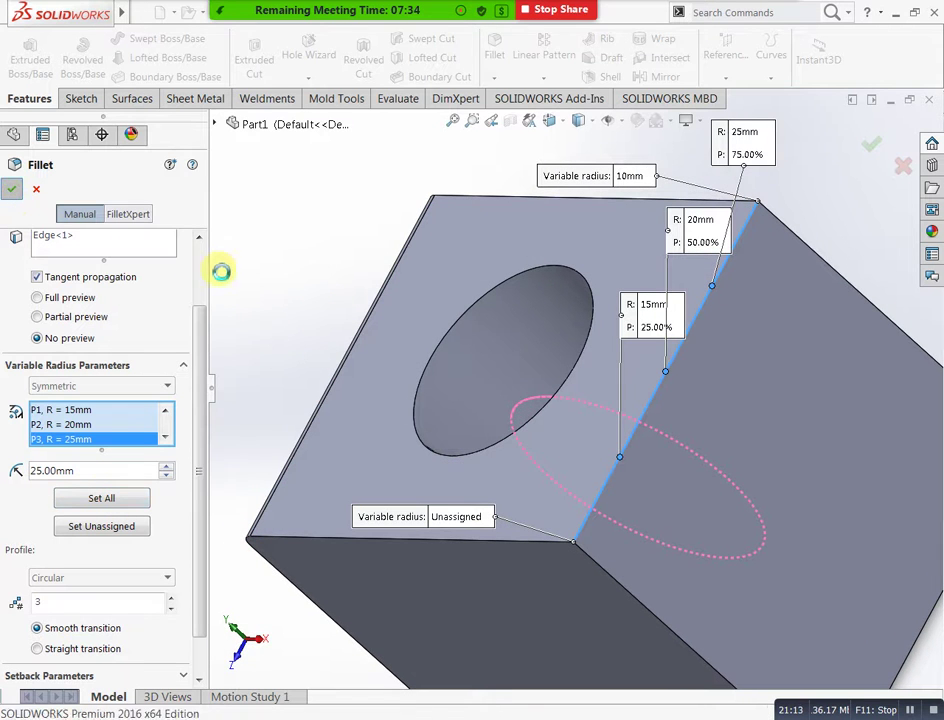
{"action": "middle_click_drag", "start_coordinate": [310, 405], "coordinate": [790, 452]}
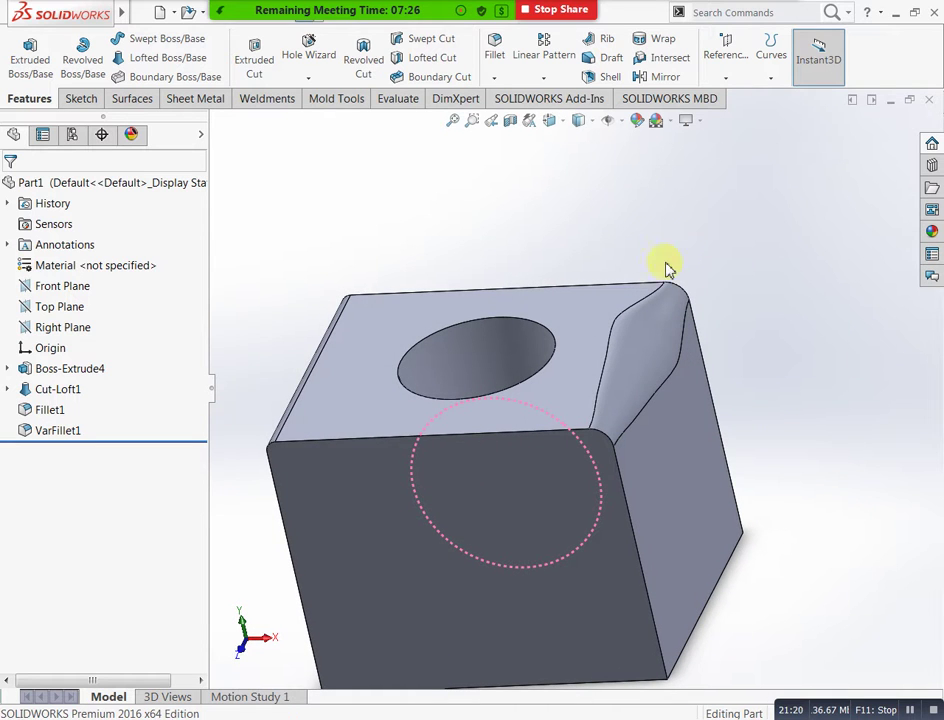
{"action": "key", "text": "ctrl+z"}
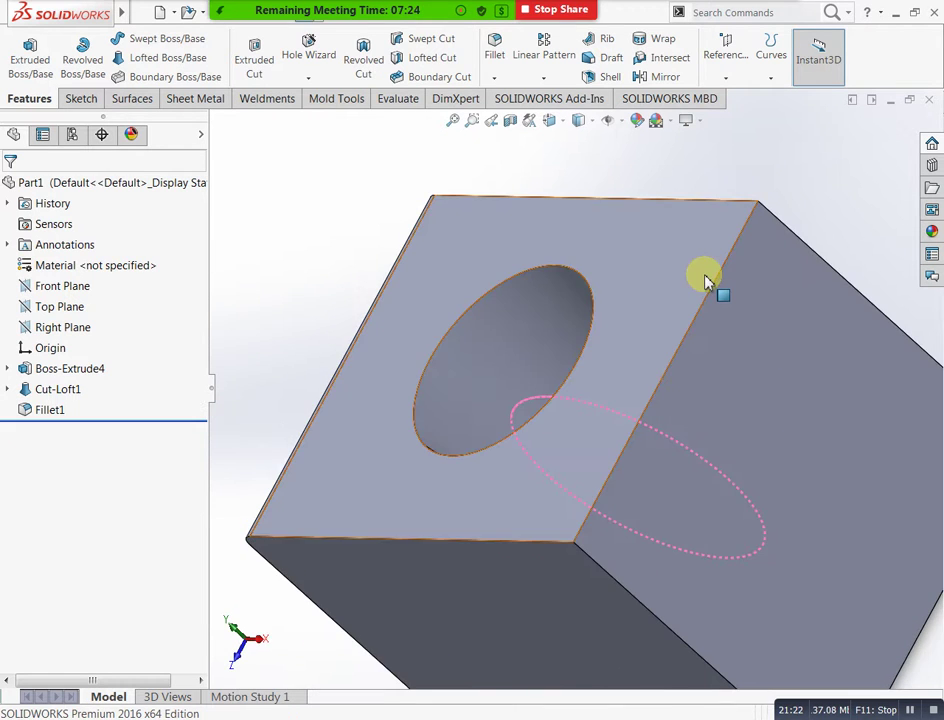
Step: Set up a face fillet with the block's top face as face set 1 and the positive X side face as face set 2
{"action": "left_click", "coordinate": [497, 55]}
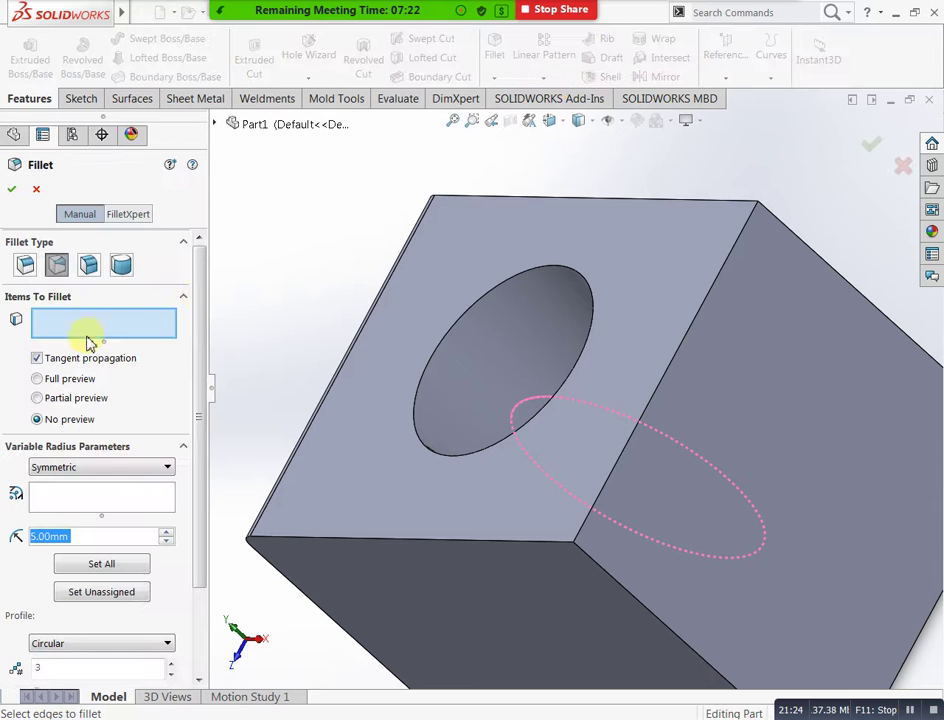
{"action": "left_click", "coordinate": [88, 268]}
{"action": "scroll", "coordinate": [578, 420], "scroll_direction": "up", "scroll_amount": 3}
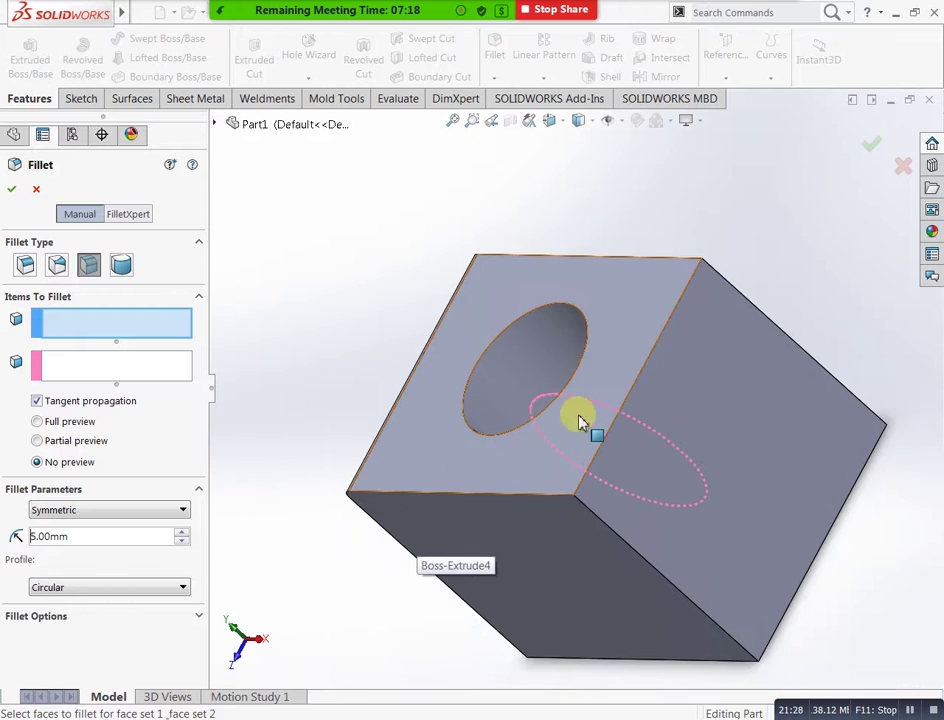
{"action": "left_click", "coordinate": [618, 338]}
{"action": "left_click", "coordinate": [747, 522]}
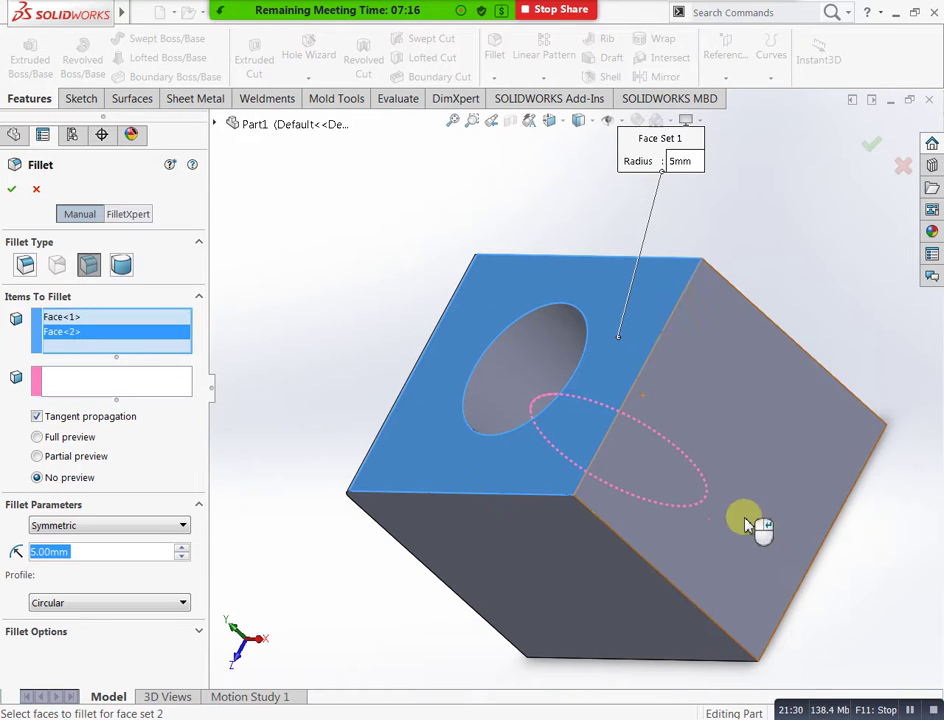
{"action": "right_click", "coordinate": [108, 343]}
{"action": "left_click", "coordinate": [136, 344]}
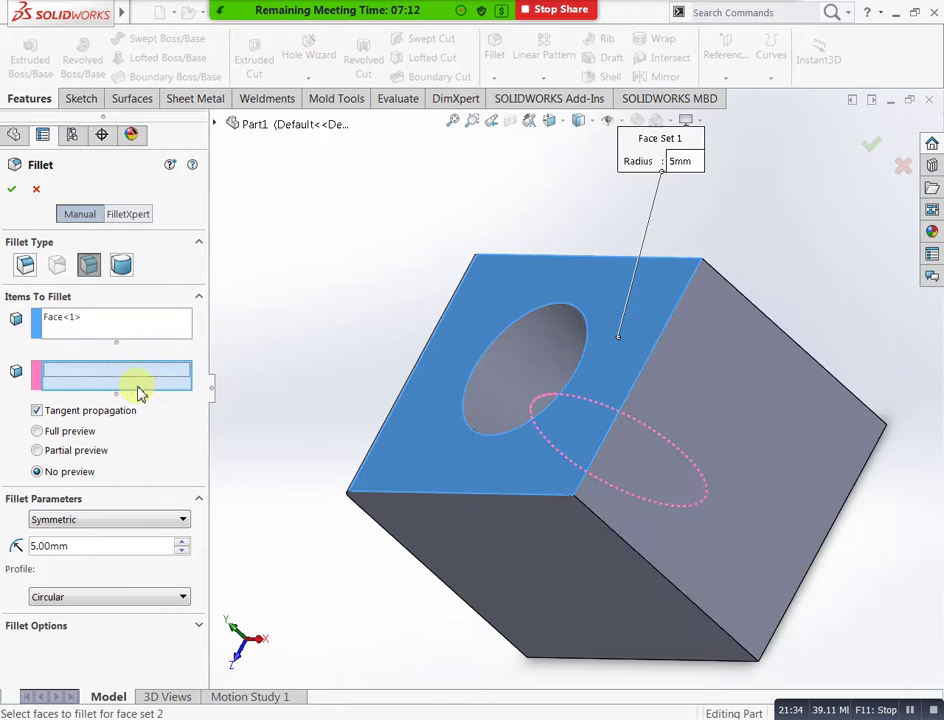
{"action": "left_click", "coordinate": [716, 432]}
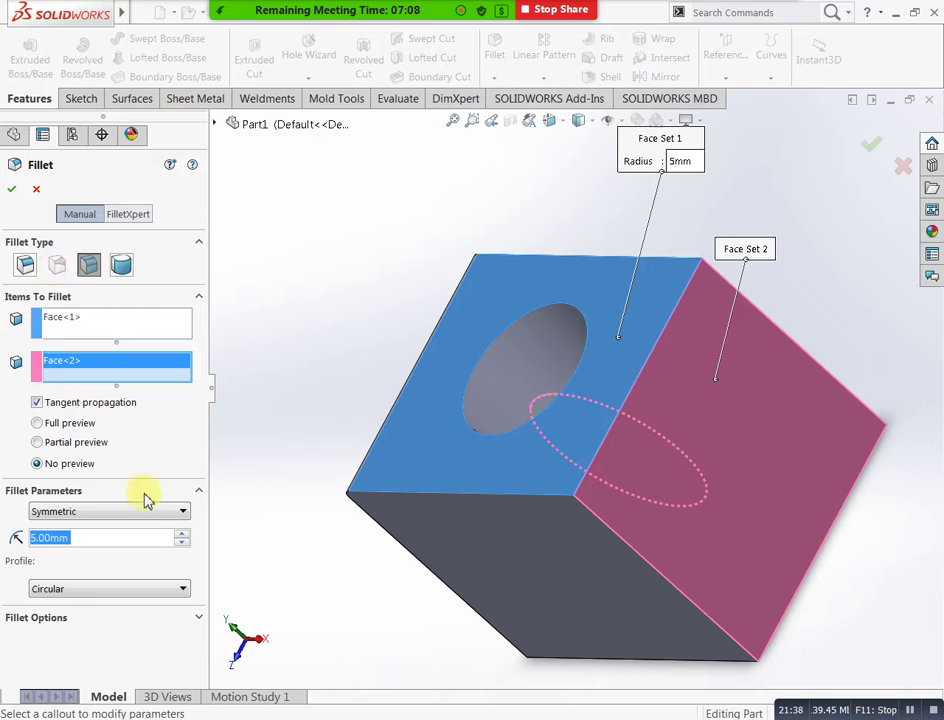
Step: Apply the face fillet with a 10 mm radius, and undo it
{"action": "type", "text": "10"}
{"action": "key", "text": "Return"}
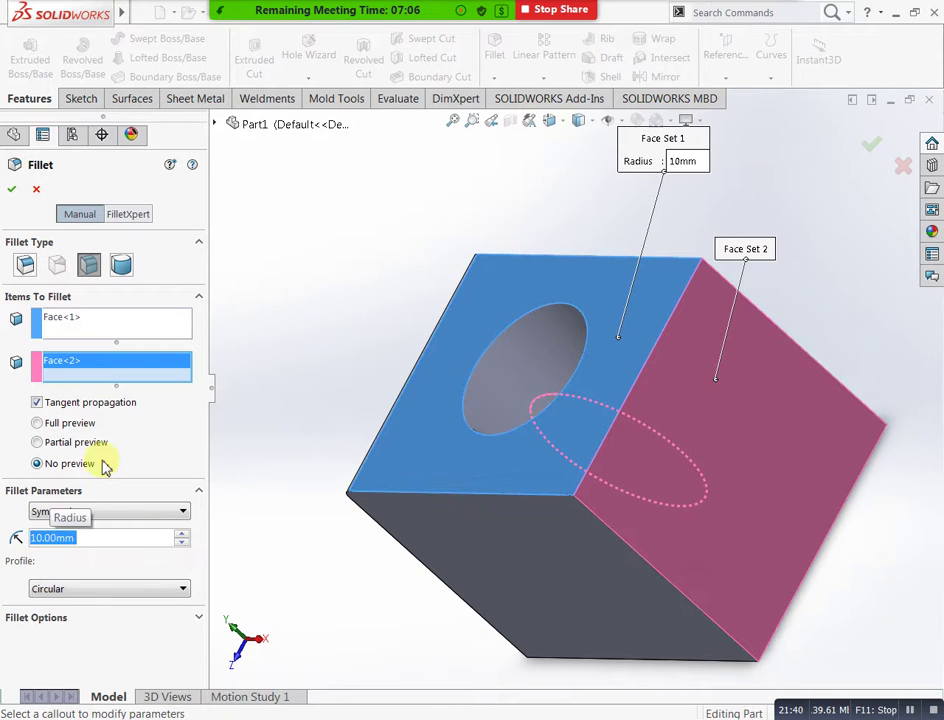
{"action": "left_click", "coordinate": [11, 189]}
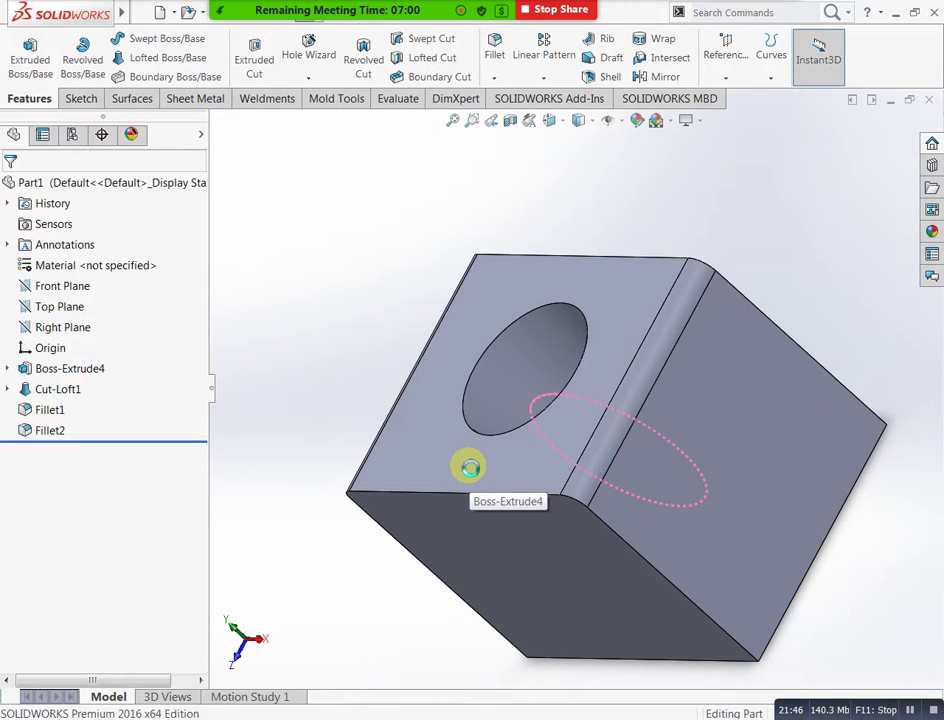
{"action": "key", "text": "ctrl+z"}
Step: Set up a full round fillet with the block's front face as side face set 1 and the positive X face as center face set
{"action": "left_click", "coordinate": [494, 80]}
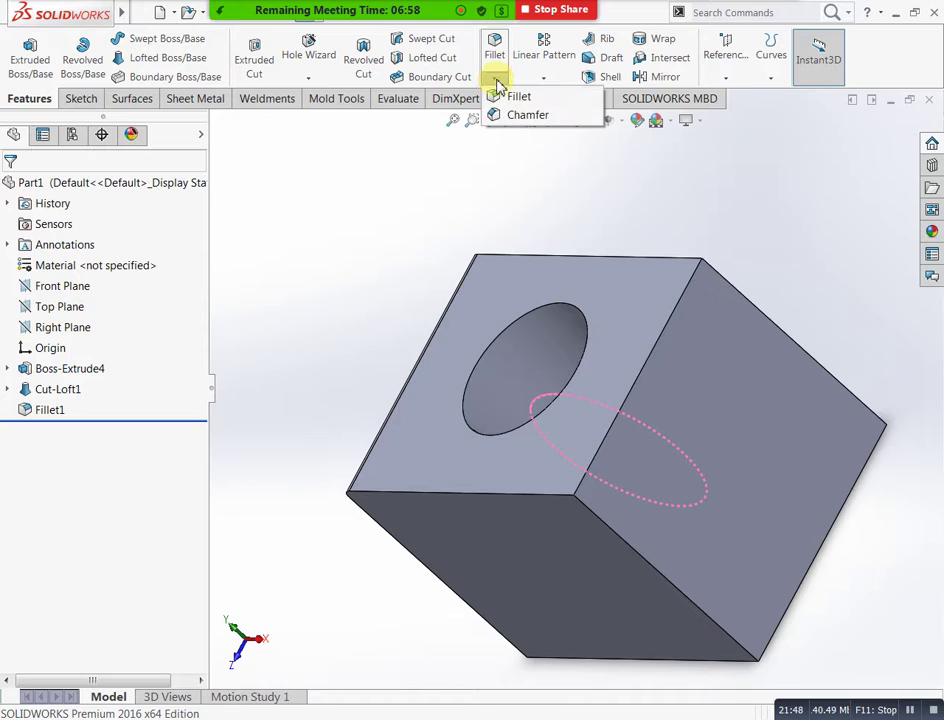
{"action": "left_click", "coordinate": [528, 99]}
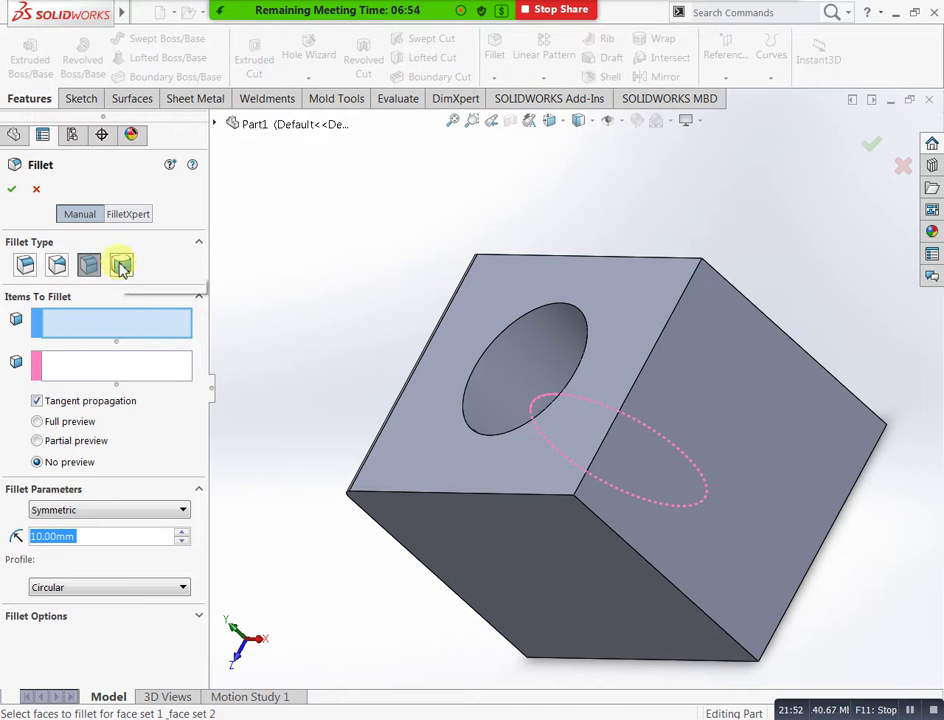
{"action": "left_click", "coordinate": [121, 264]}
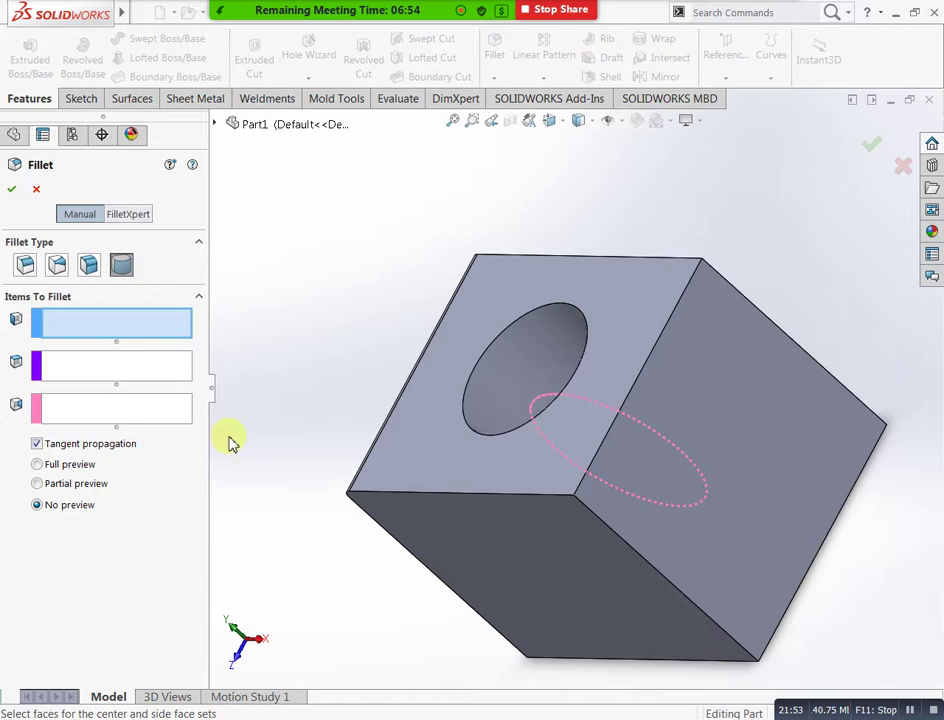
{"action": "left_click", "coordinate": [575, 596]}
{"action": "middle_click_drag", "start_coordinate": [754, 369], "coordinate": [636, 337]}
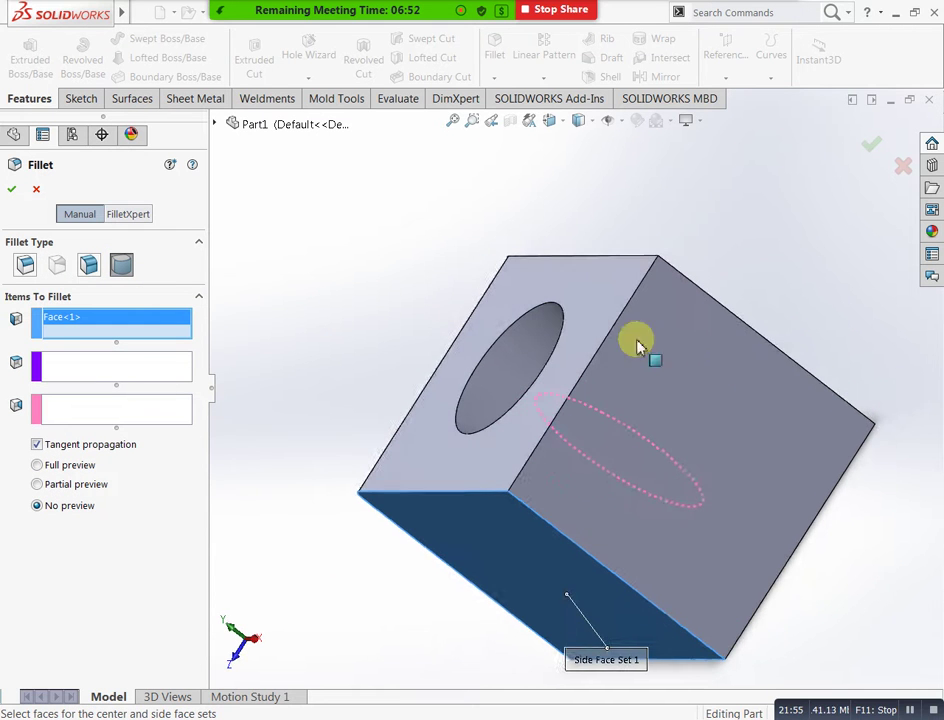
{"action": "left_click", "coordinate": [118, 369]}
{"action": "left_click", "coordinate": [598, 405]}
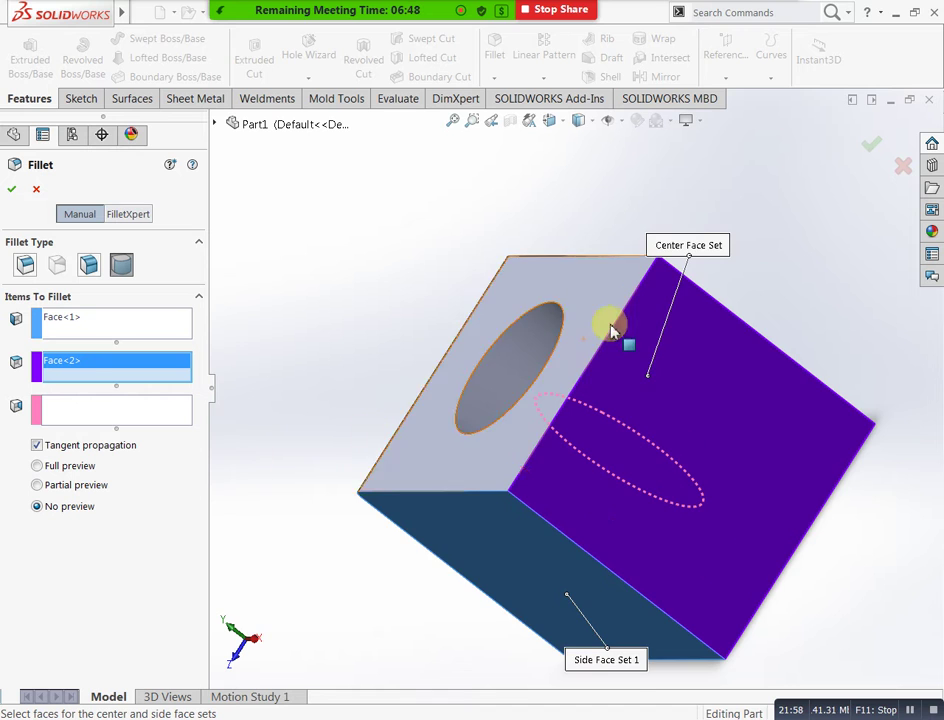
Step: Assign the block's back face as side face set 2, create the full round fillet, and inspect the rounded end
{"action": "middle_click_drag", "start_coordinate": [609, 327], "coordinate": [560, 358]}
{"action": "left_click", "coordinate": [108, 410]}
{"action": "left_click", "coordinate": [714, 339]}
{"action": "middle_click_drag", "start_coordinate": [692, 360], "coordinate": [771, 407]}
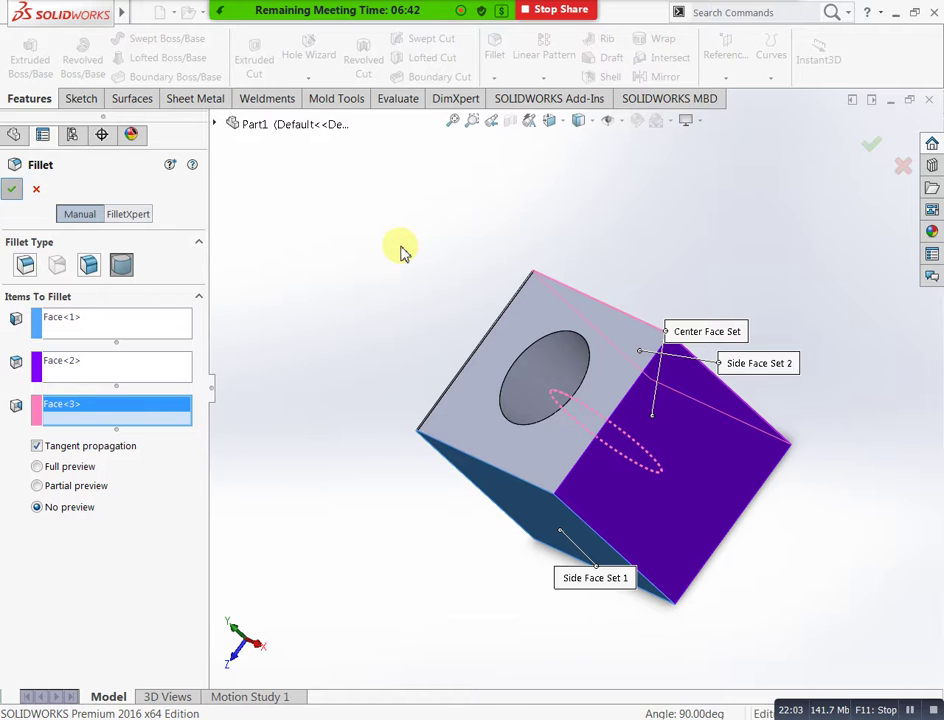
{"action": "middle_click_drag", "start_coordinate": [757, 303], "coordinate": [790, 331]}
{"action": "middle_click_drag", "start_coordinate": [790, 432], "coordinate": [828, 438]}
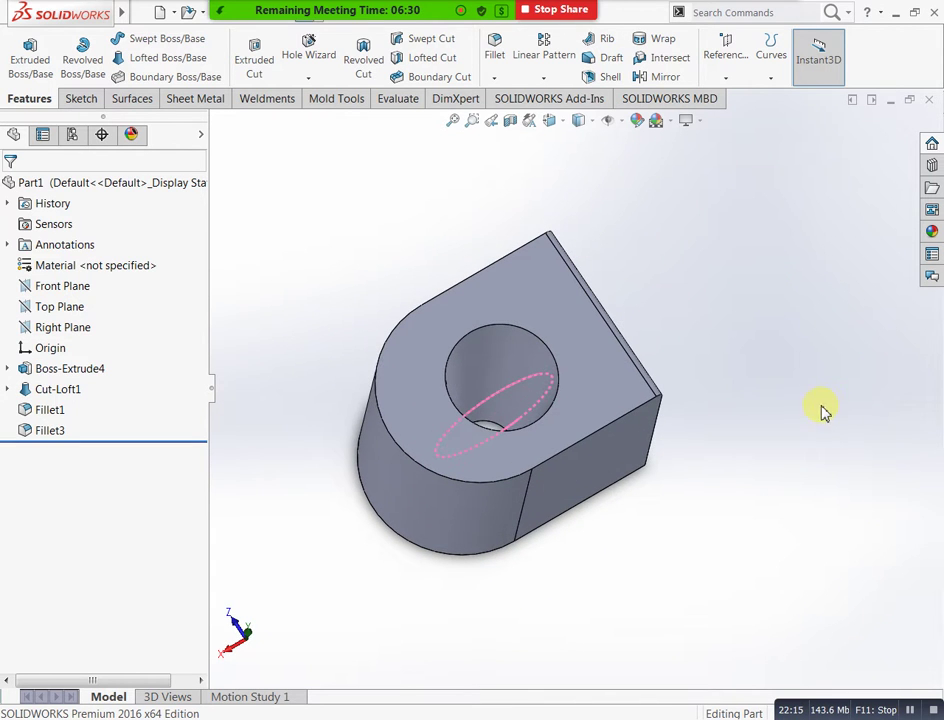
Step: Try an angle-distance chamfer of 10 mm at 45° on the top face's straight back edge
{"action": "left_click", "coordinate": [494, 77]}
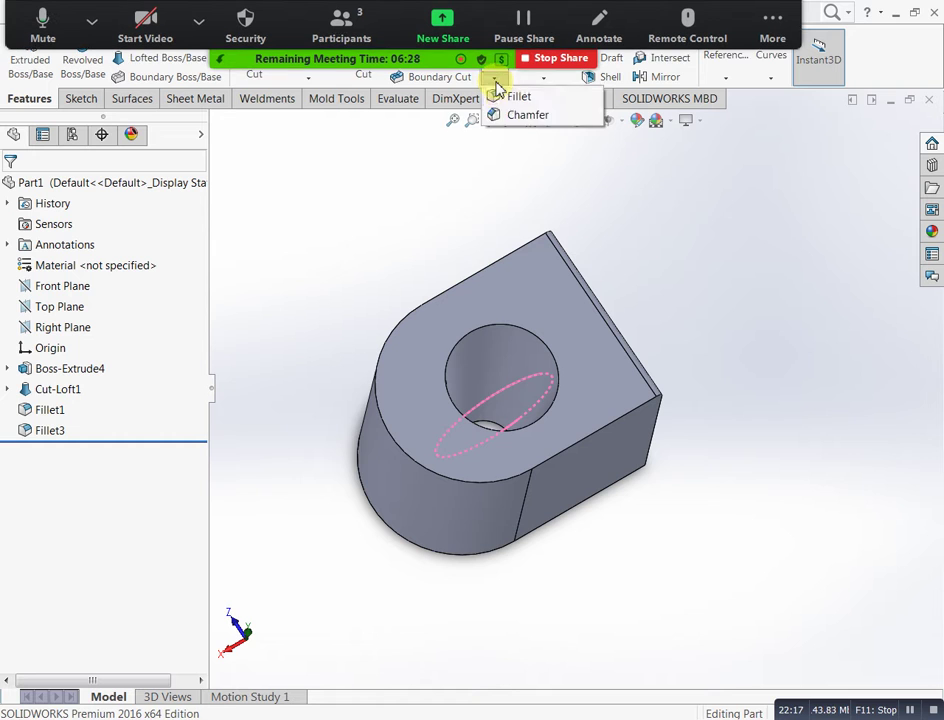
{"action": "left_click", "coordinate": [535, 117]}
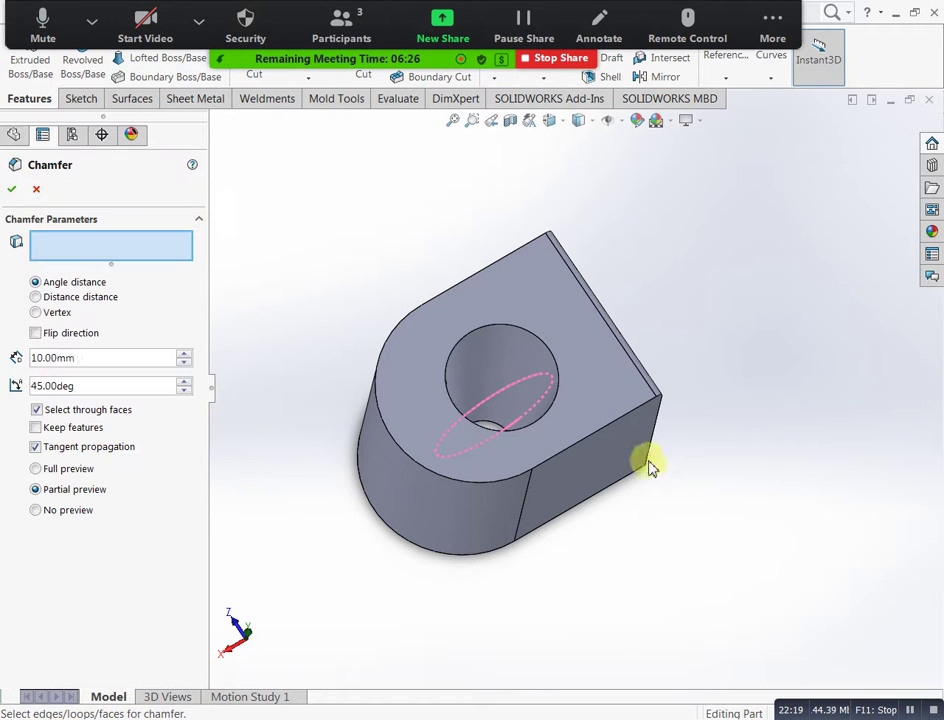
{"action": "left_click", "coordinate": [624, 418]}
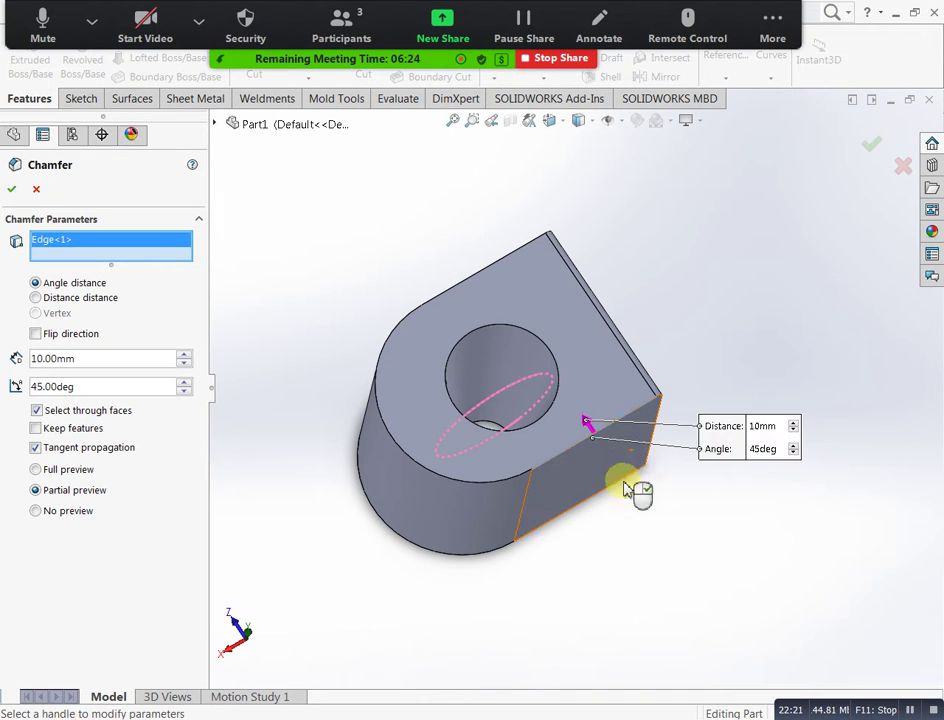
{"action": "left_click_drag", "start_coordinate": [110, 358], "coordinate": [5, 370]}
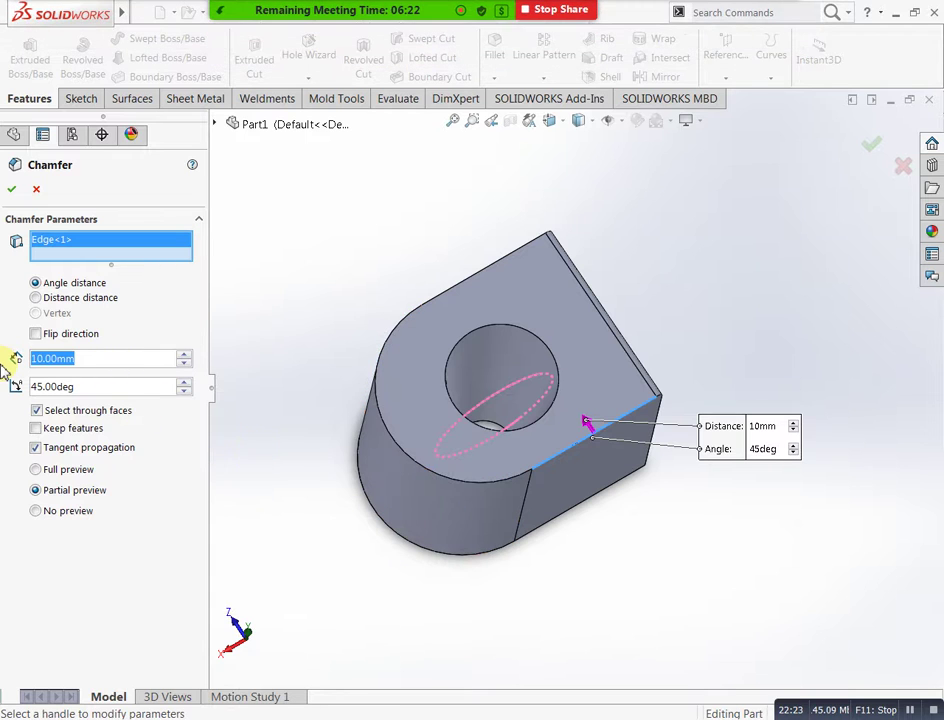
{"action": "left_click", "coordinate": [12, 191]}
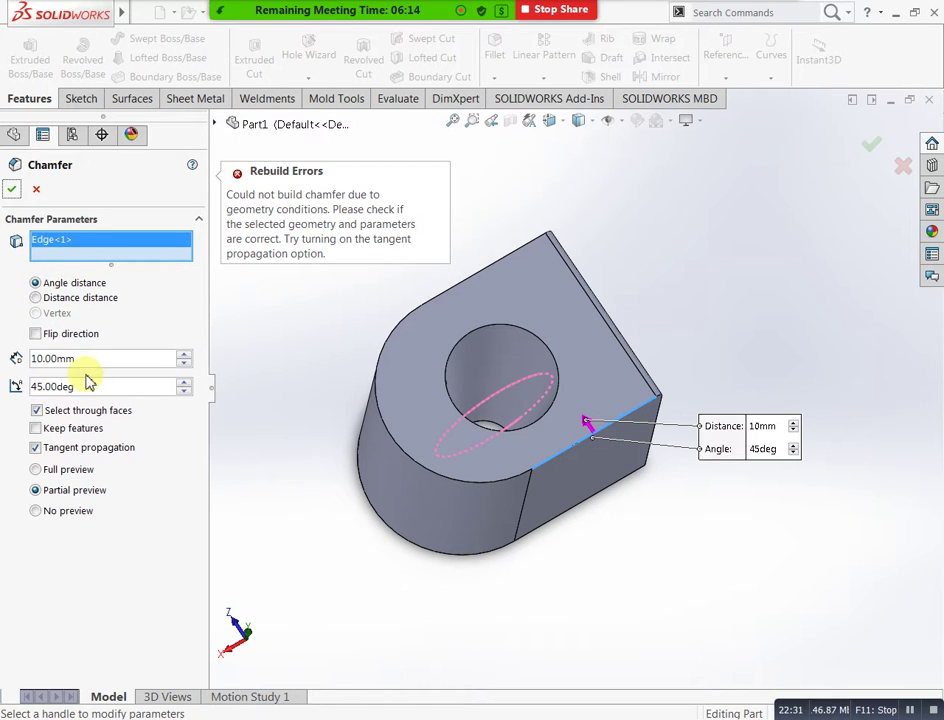
Step: Apply the top edge chamfer with a distance of 5 mm at 45°, and undo it
{"action": "key", "text": "ctrl+a"}
{"action": "type", "text": "5"}
{"action": "key", "text": "Return"}
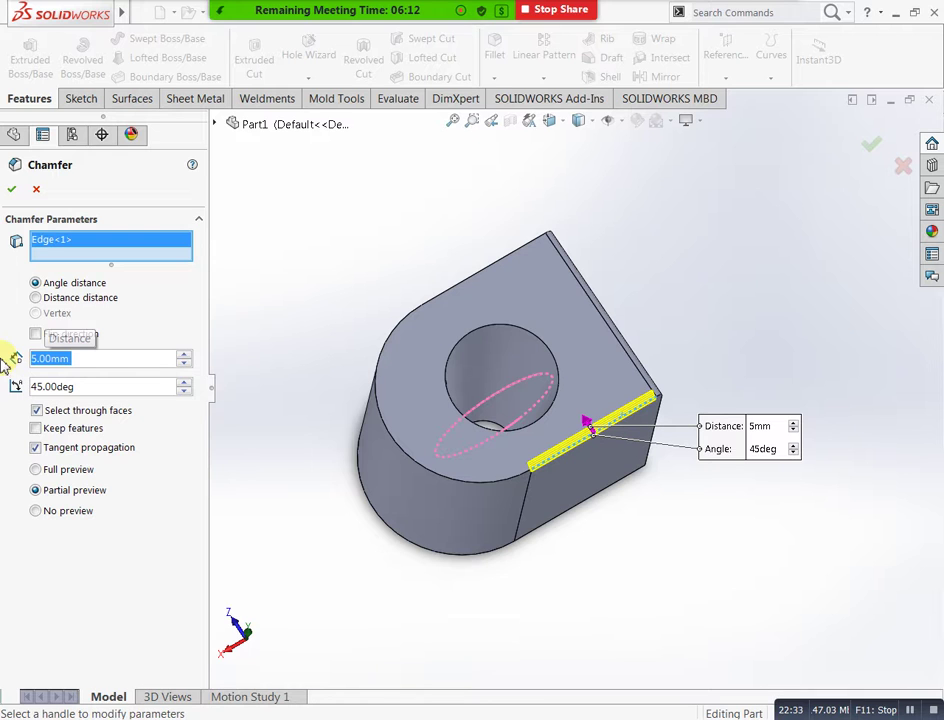
{"action": "left_click", "coordinate": [8, 190]}
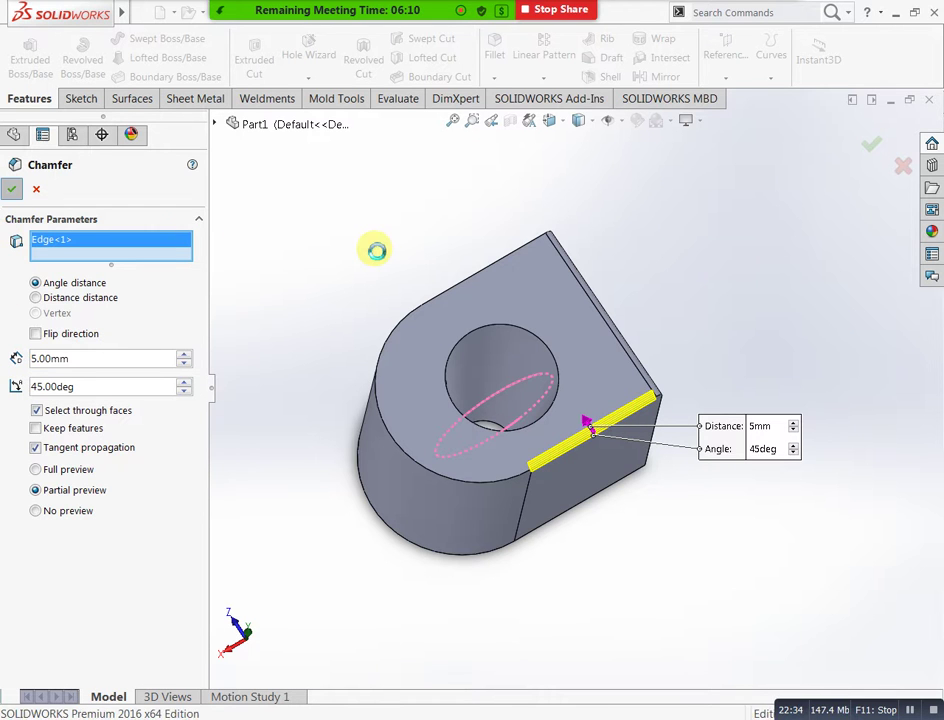
{"action": "middle_click_drag", "start_coordinate": [626, 322], "coordinate": [537, 459]}
{"action": "scroll", "coordinate": [516, 407], "scroll_direction": "down", "scroll_amount": 2}
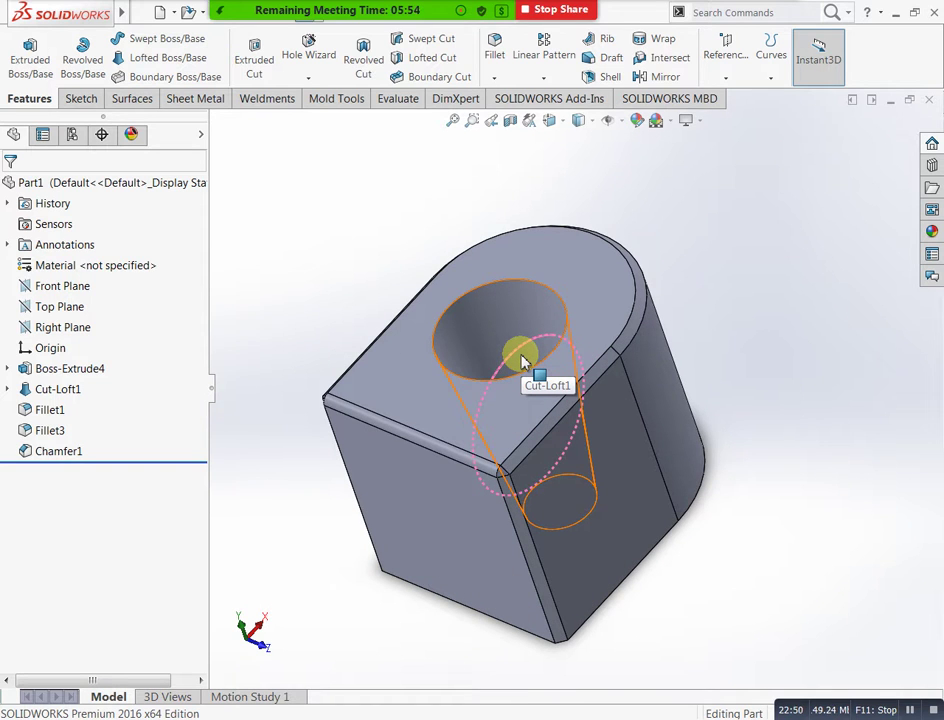
{"action": "middle_click_drag", "start_coordinate": [524, 362], "coordinate": [575, 352]}
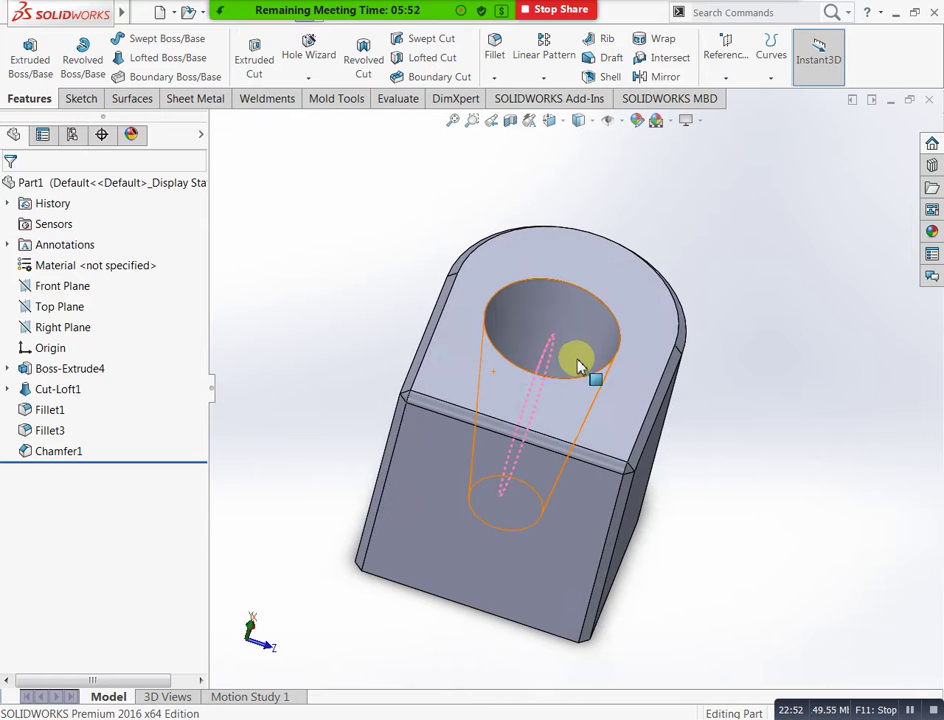
{"action": "key", "text": "ctrl+z"}
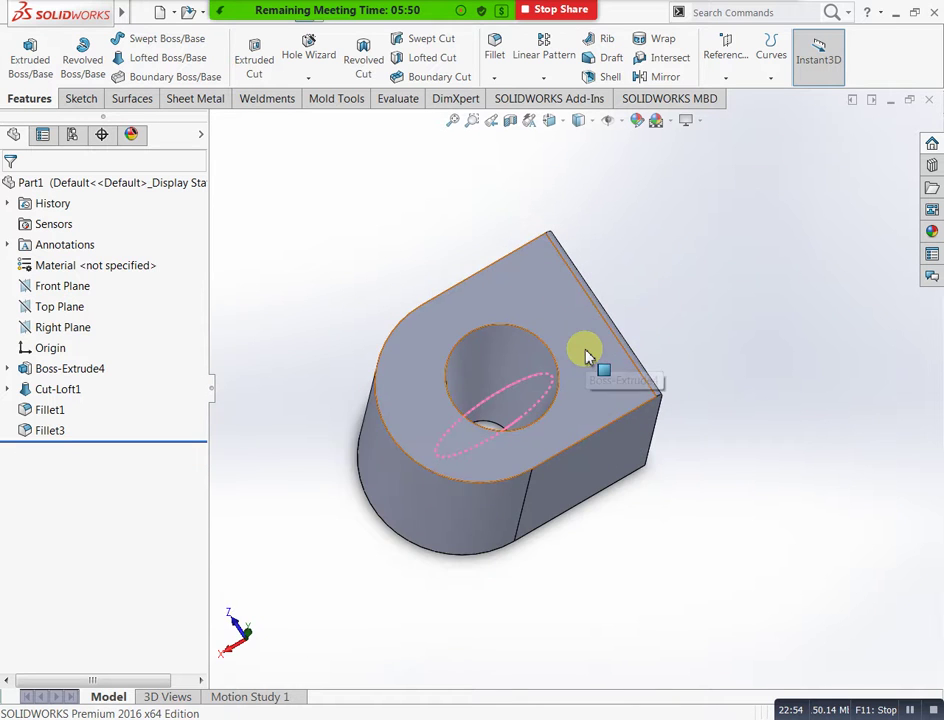
Step: Set up a distance-distance chamfer, turning the Equal distance option on and off again
{"action": "middle_click_drag", "start_coordinate": [780, 516], "coordinate": [603, 466]}
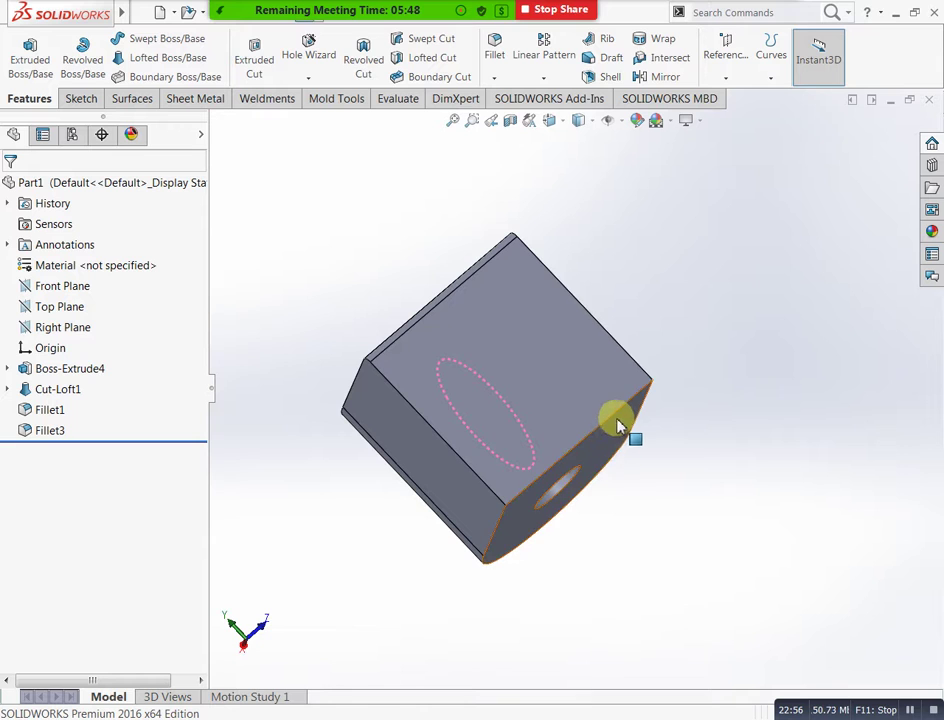
{"action": "left_click", "coordinate": [494, 78]}
{"action": "left_click", "coordinate": [514, 117]}
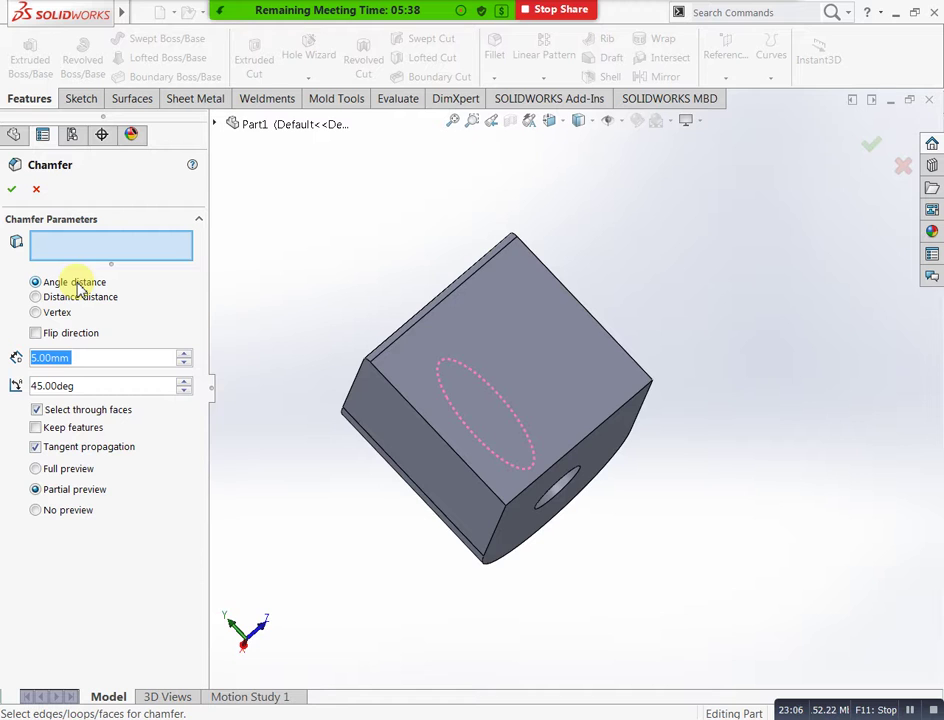
{"action": "middle_click_drag", "start_coordinate": [316, 495], "coordinate": [289, 453]}
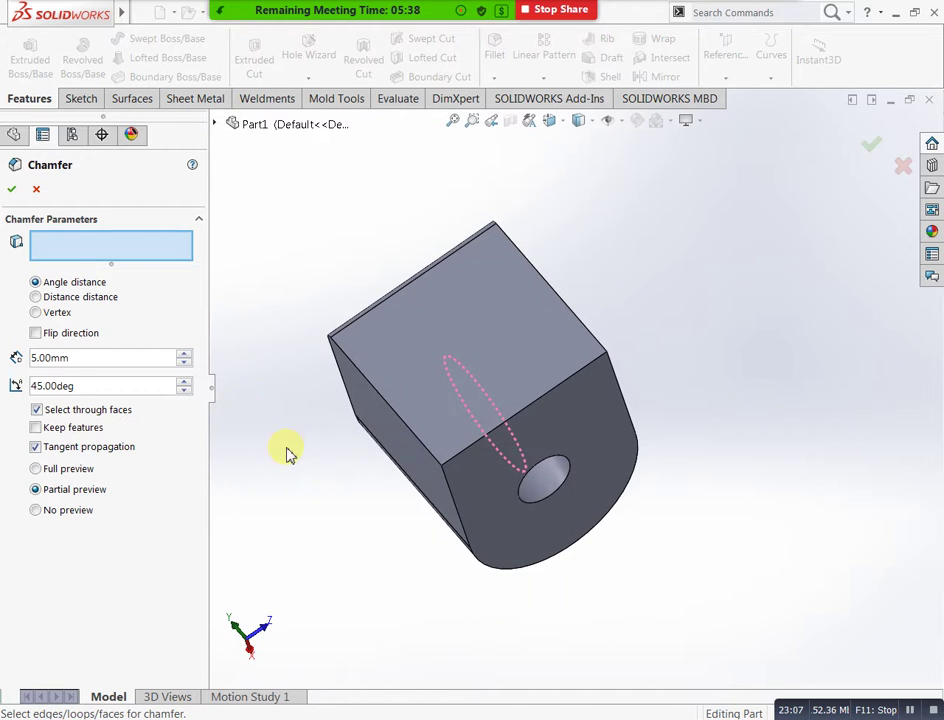
{"action": "left_click", "coordinate": [35, 297]}
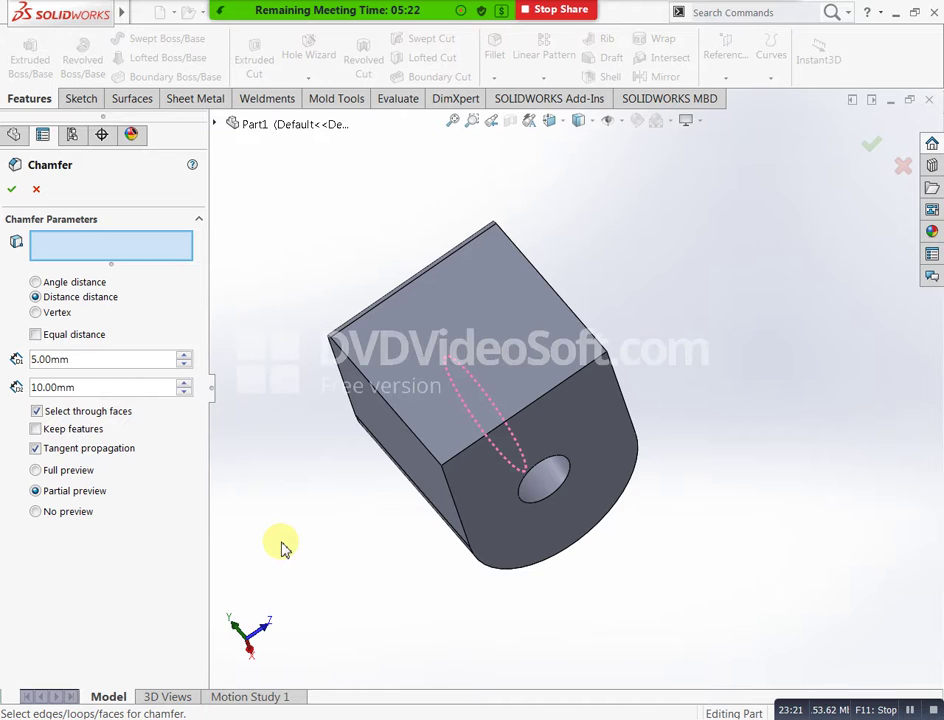
{"action": "left_click", "coordinate": [35, 335]}
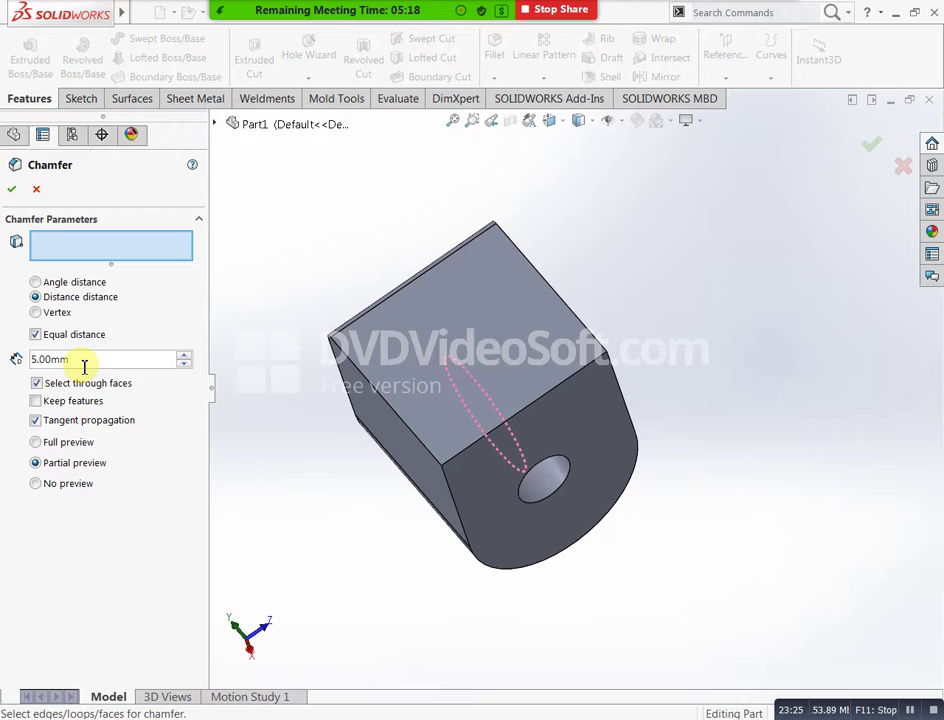
{"action": "left_click", "coordinate": [37, 336]}
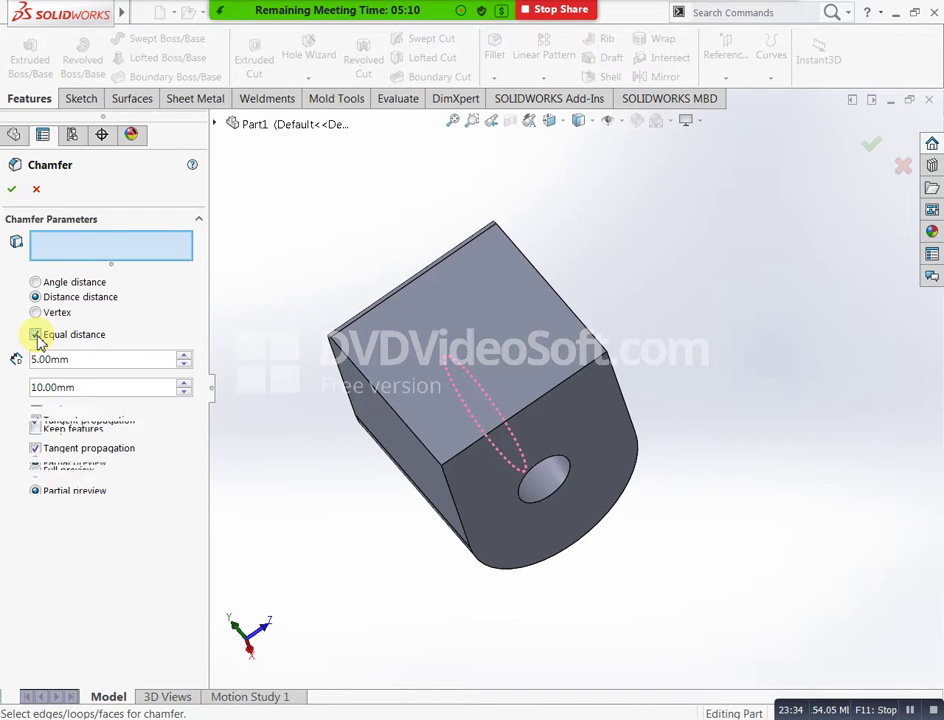
Step: Chamfer the bottom edge of the block's flat end face with distances of 5 mm and 10 mm, and undo it
{"action": "left_click", "coordinate": [540, 402]}
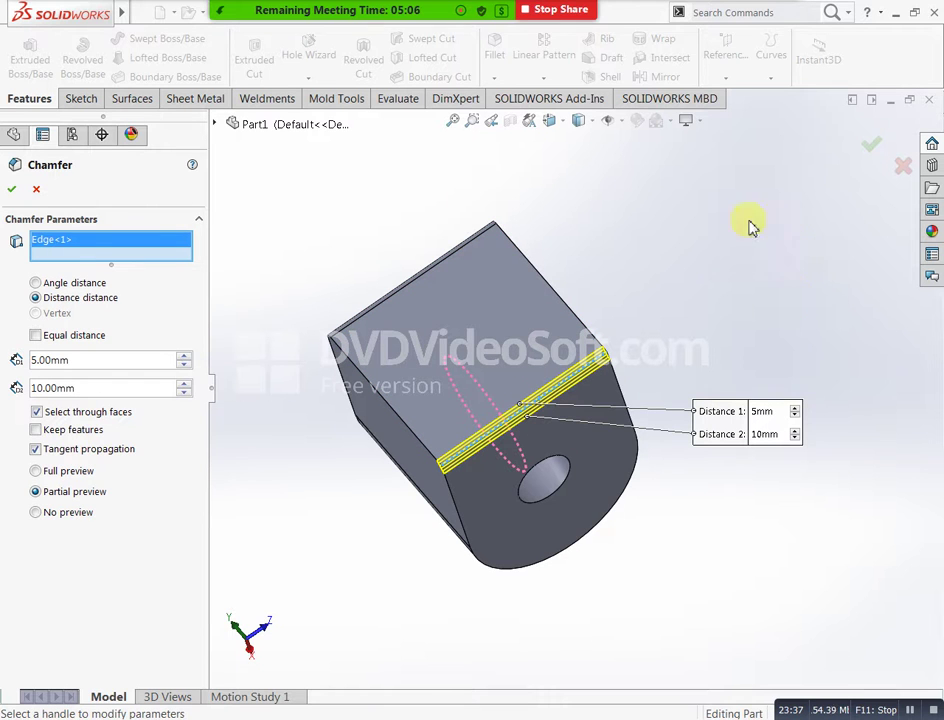
{"action": "left_click", "coordinate": [11, 189]}
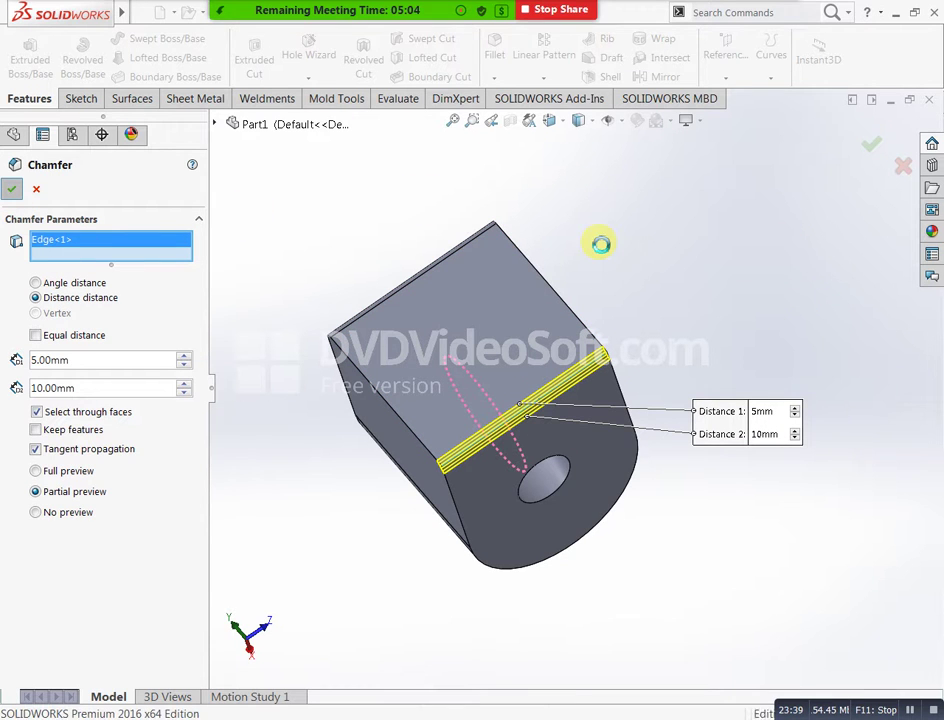
{"action": "middle_click_drag", "start_coordinate": [792, 354], "coordinate": [700, 447]}
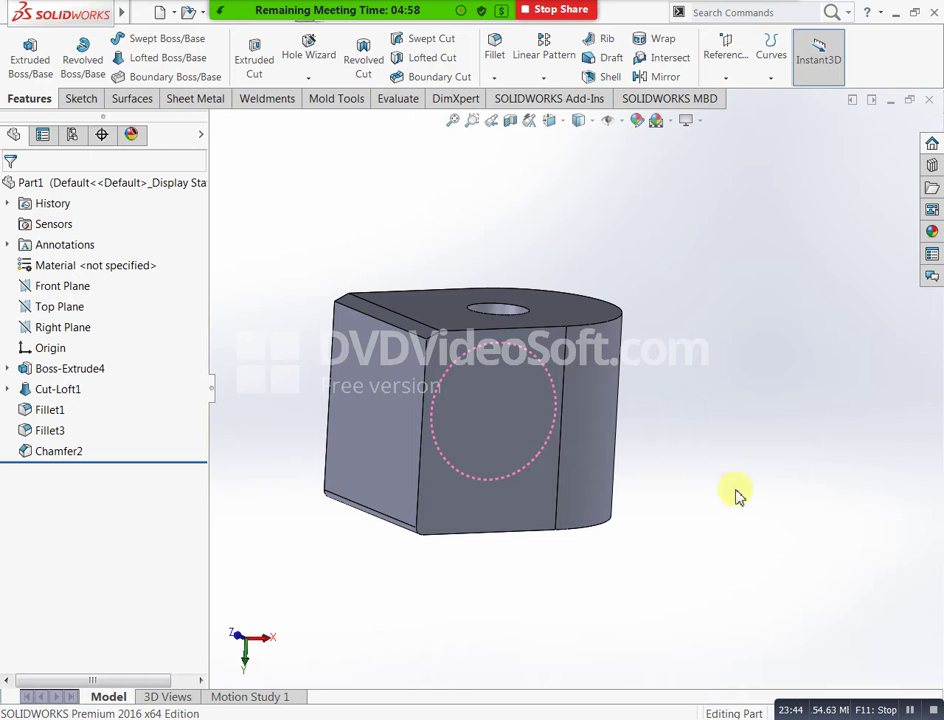
{"action": "middle_click_drag", "start_coordinate": [744, 531], "coordinate": [729, 548]}
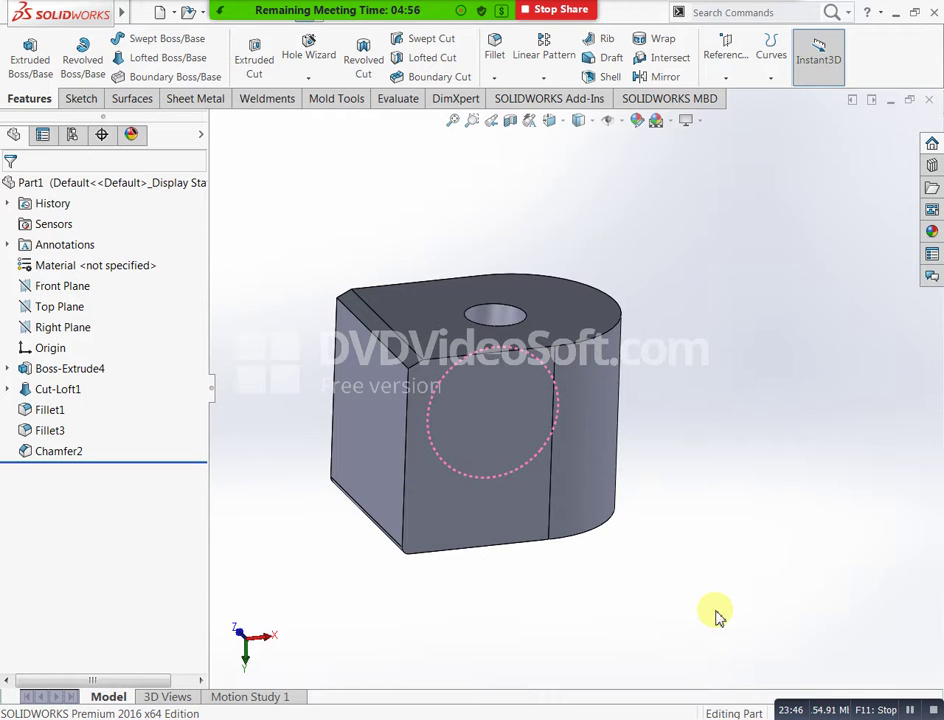
{"action": "key", "text": "ctrl+z"}
{"action": "middle_click_drag", "start_coordinate": [753, 566], "coordinate": [690, 480]}
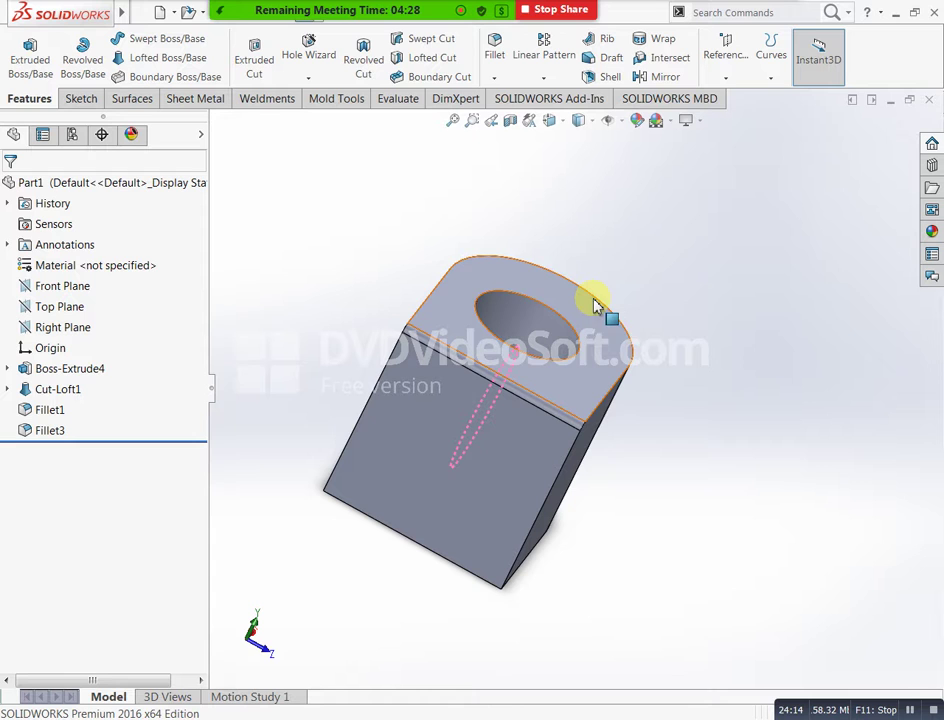
{"action": "left_click", "coordinate": [546, 78]}
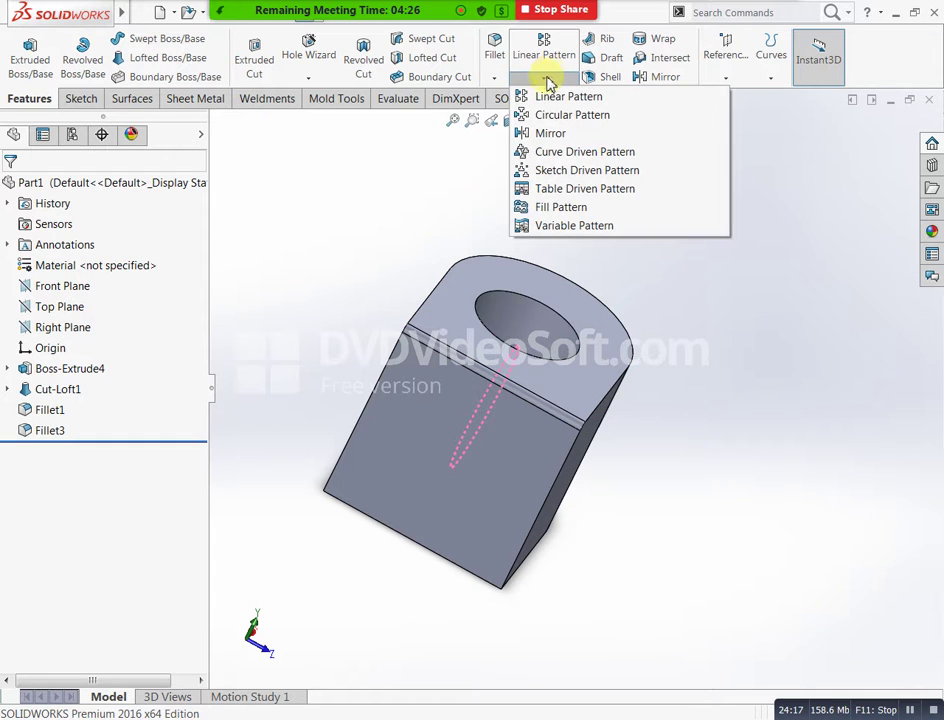
{"action": "left_click", "coordinate": [499, 82]}
{"action": "left_click", "coordinate": [496, 80]}
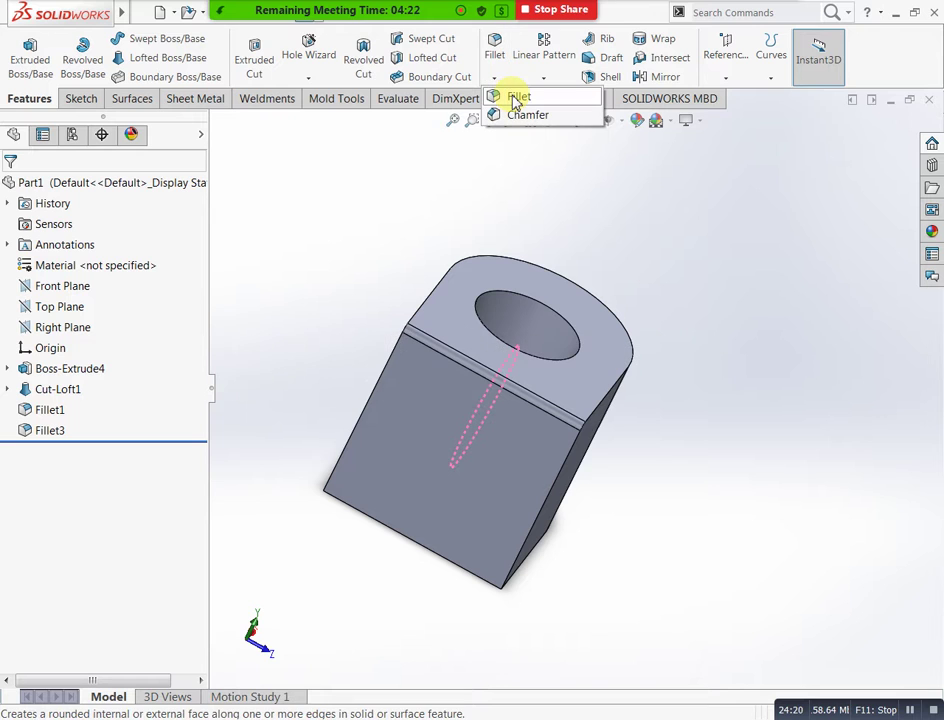
{"action": "left_click", "coordinate": [616, 179]}
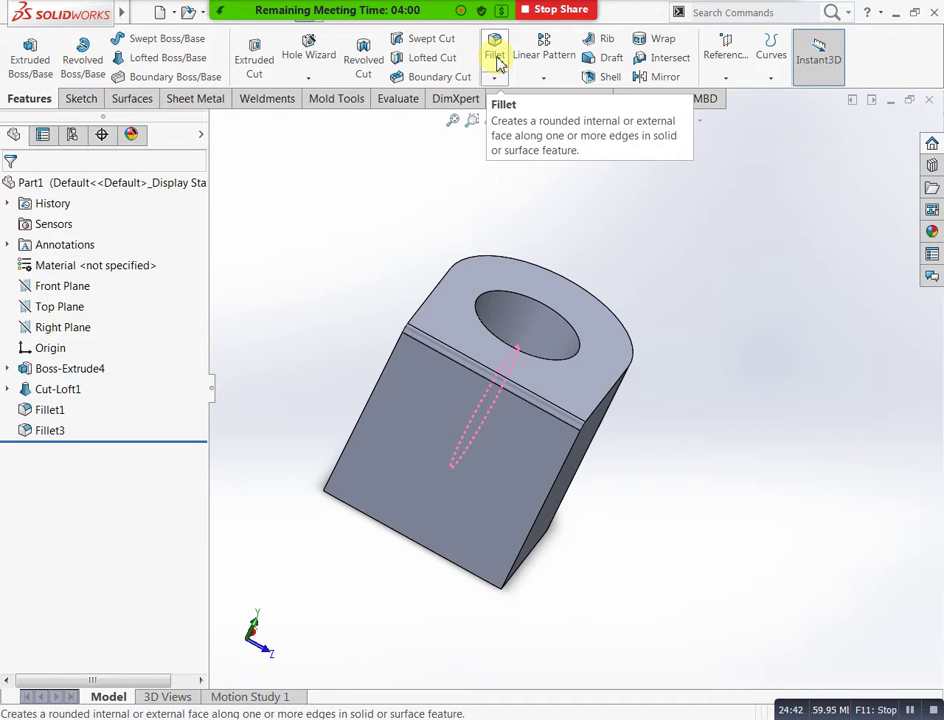
Step: Set up a constant size fillet on the inner face of the tapered hole
{"action": "left_click", "coordinate": [499, 81]}
{"action": "left_click", "coordinate": [511, 96]}
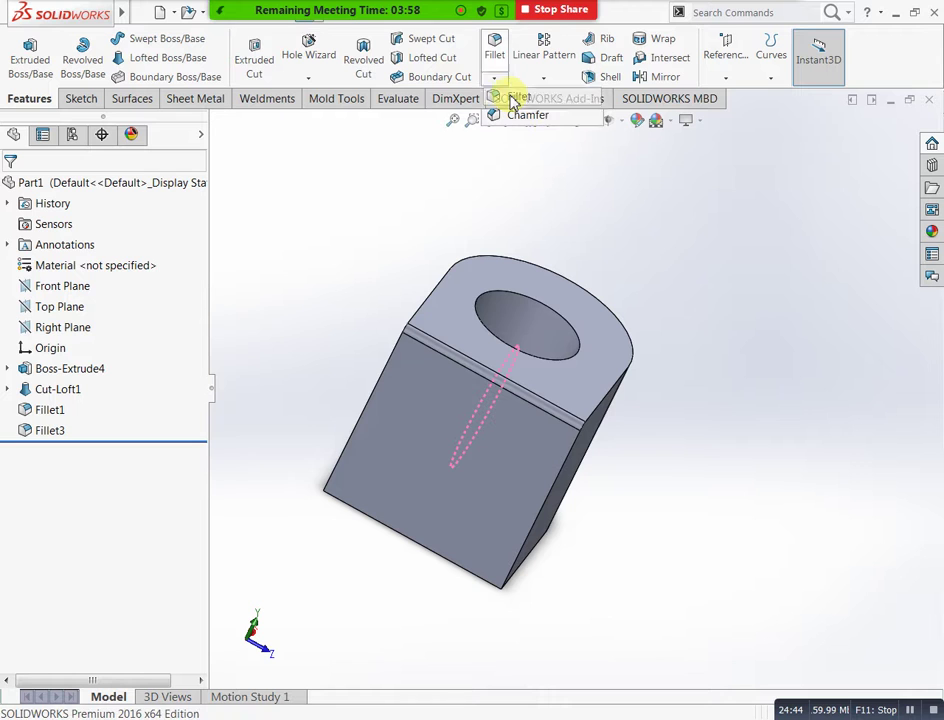
{"action": "left_click", "coordinate": [553, 332]}
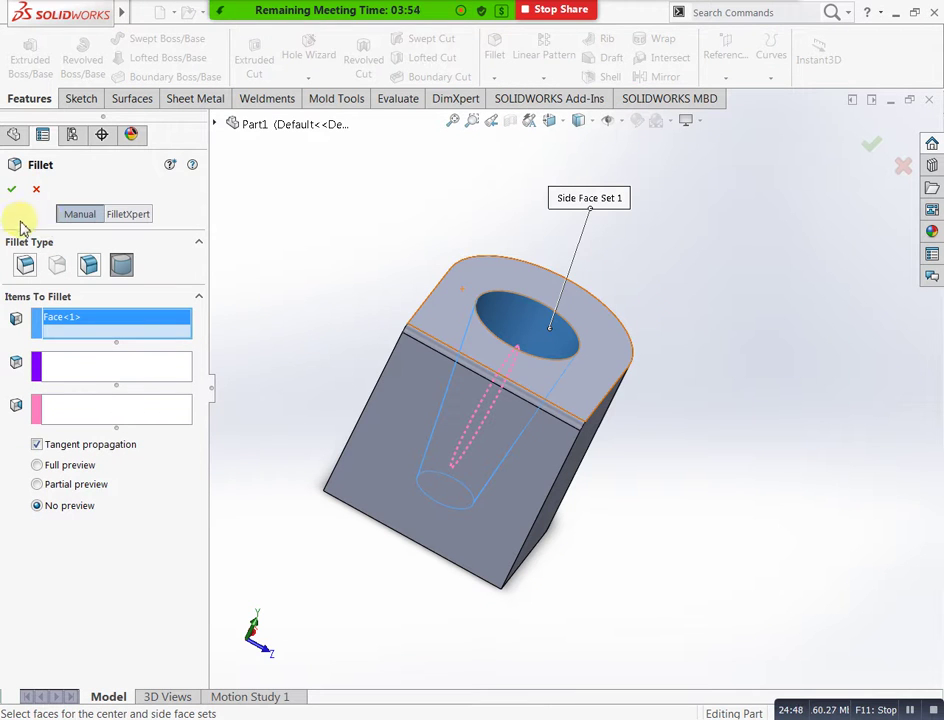
{"action": "left_click", "coordinate": [30, 270]}
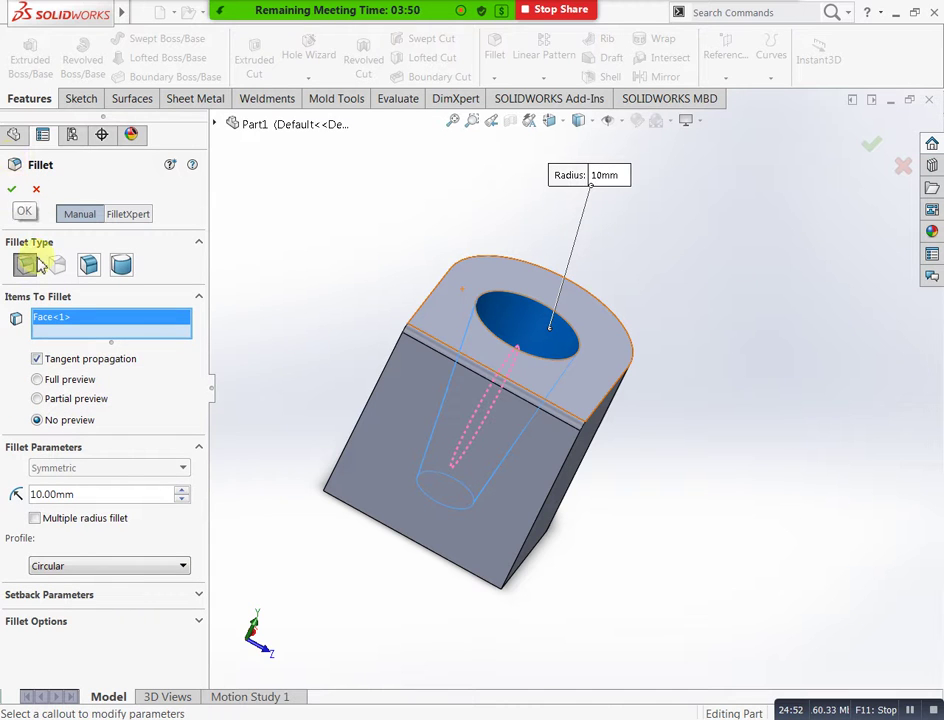
Step: Apply the hole face fillet with a 5 mm radius, and undo it
{"action": "left_click", "coordinate": [112, 492]}
{"action": "left_click_drag", "start_coordinate": [112, 492], "coordinate": [16, 490]}
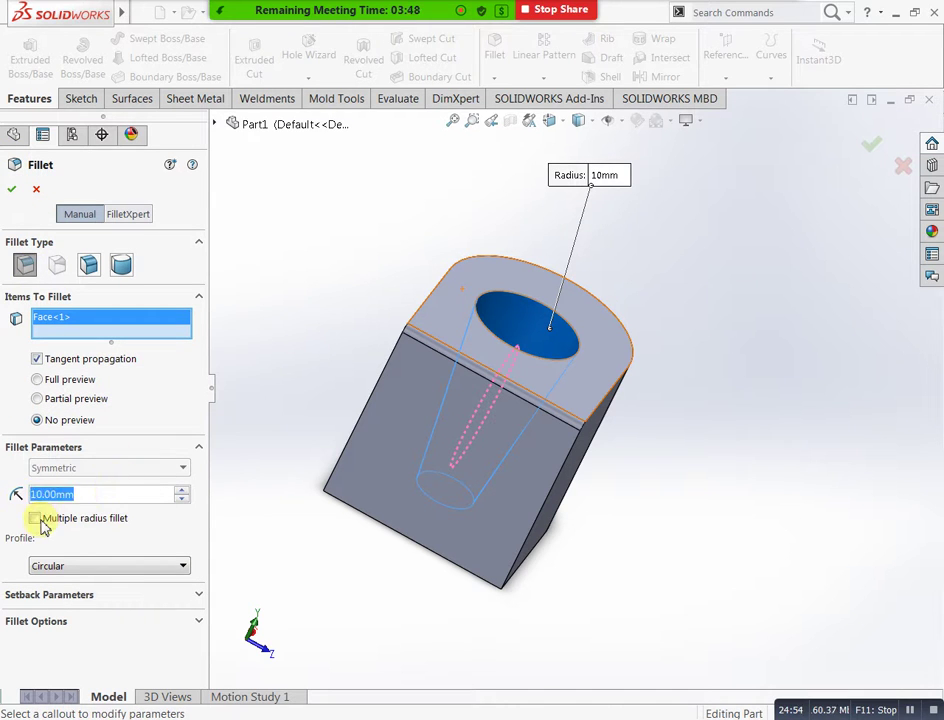
{"action": "type", "text": "5"}
{"action": "left_click", "coordinate": [11, 189]}
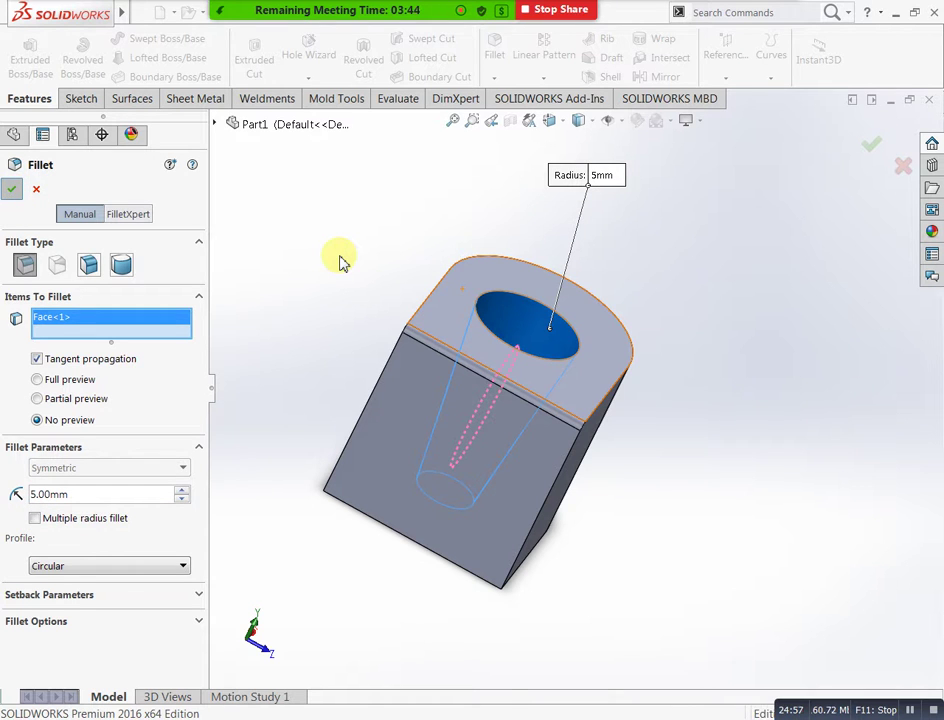
{"action": "middle_click_drag", "start_coordinate": [725, 329], "coordinate": [645, 415]}
{"action": "middle_click_drag", "start_coordinate": [687, 381], "coordinate": [762, 607]}
{"action": "key", "text": "ctrl+z"}
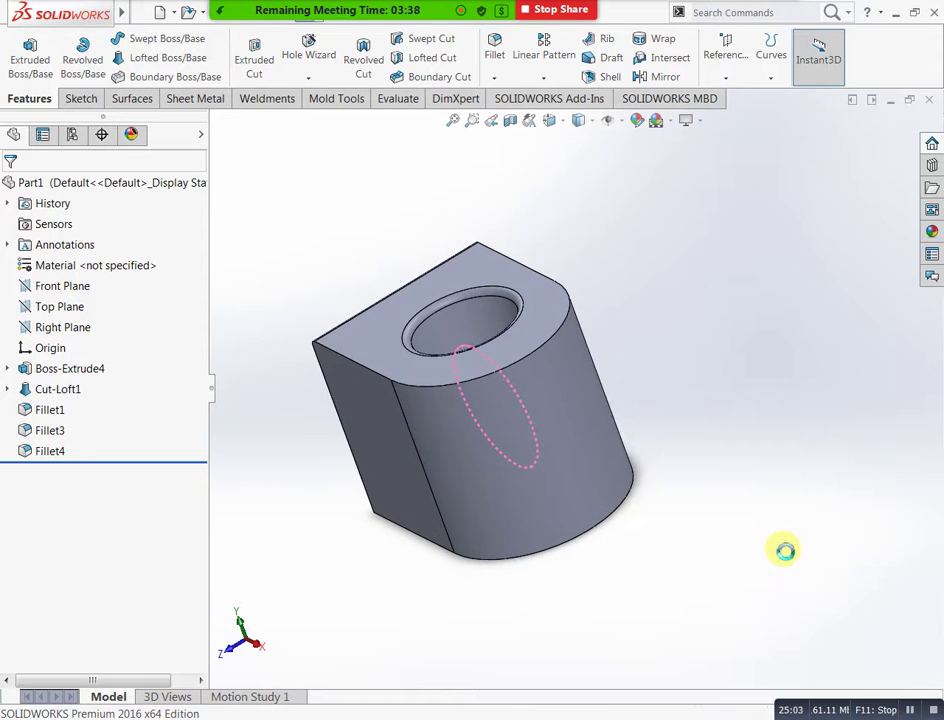
Step: Create a 5 mm constant size fillet on the top circular edge of the tapered hole and inspect it
{"action": "left_click", "coordinate": [494, 42]}
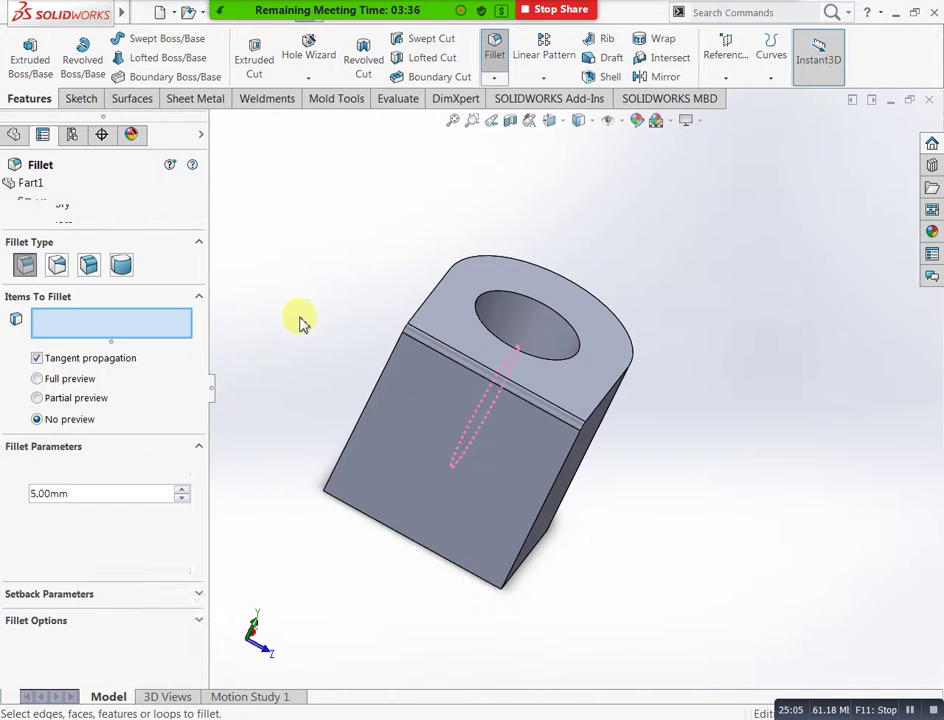
{"action": "left_click", "coordinate": [522, 294]}
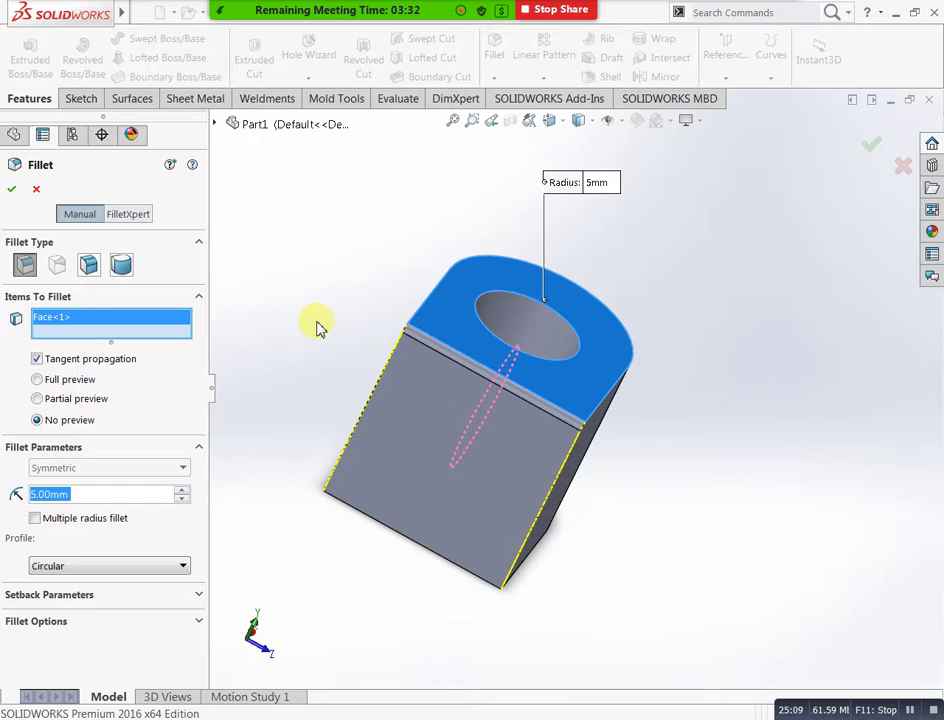
{"action": "right_click", "coordinate": [140, 321]}
{"action": "left_click", "coordinate": [198, 348]}
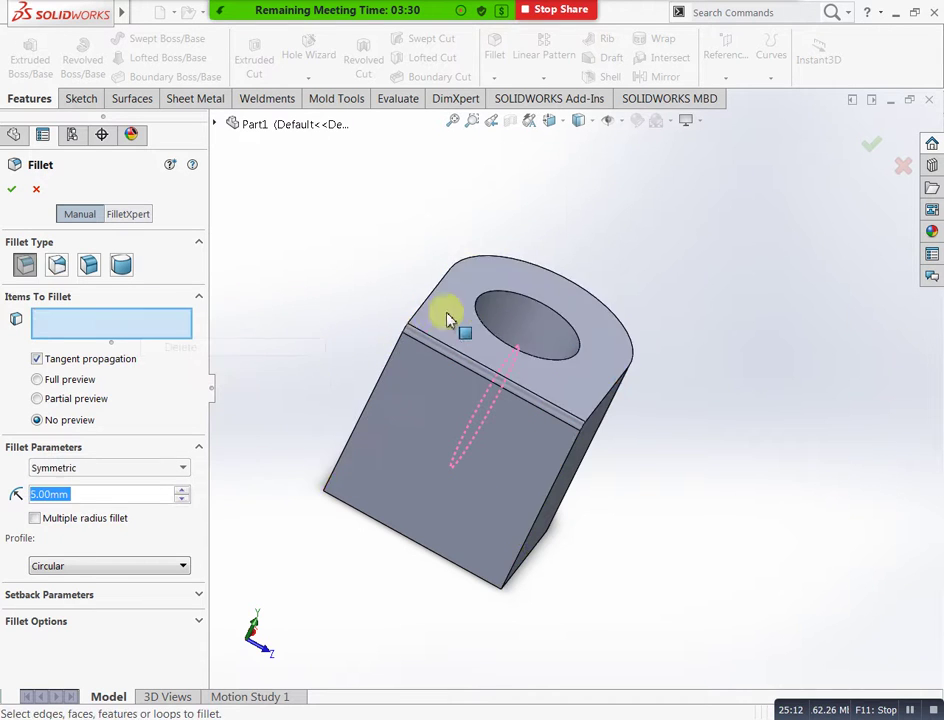
{"action": "left_click", "coordinate": [516, 299]}
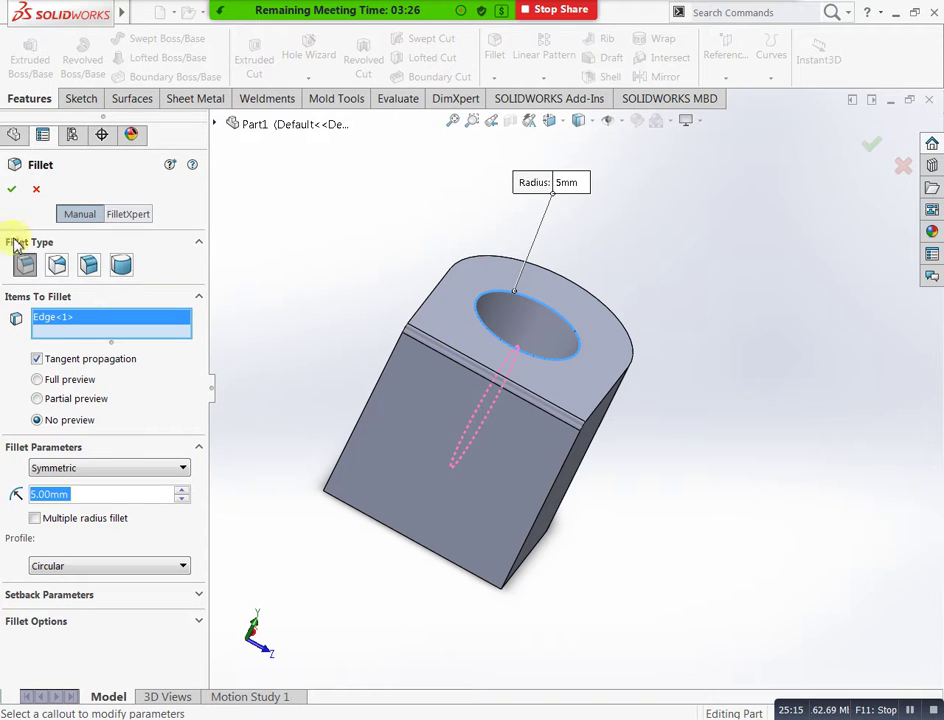
{"action": "left_click", "coordinate": [11, 188]}
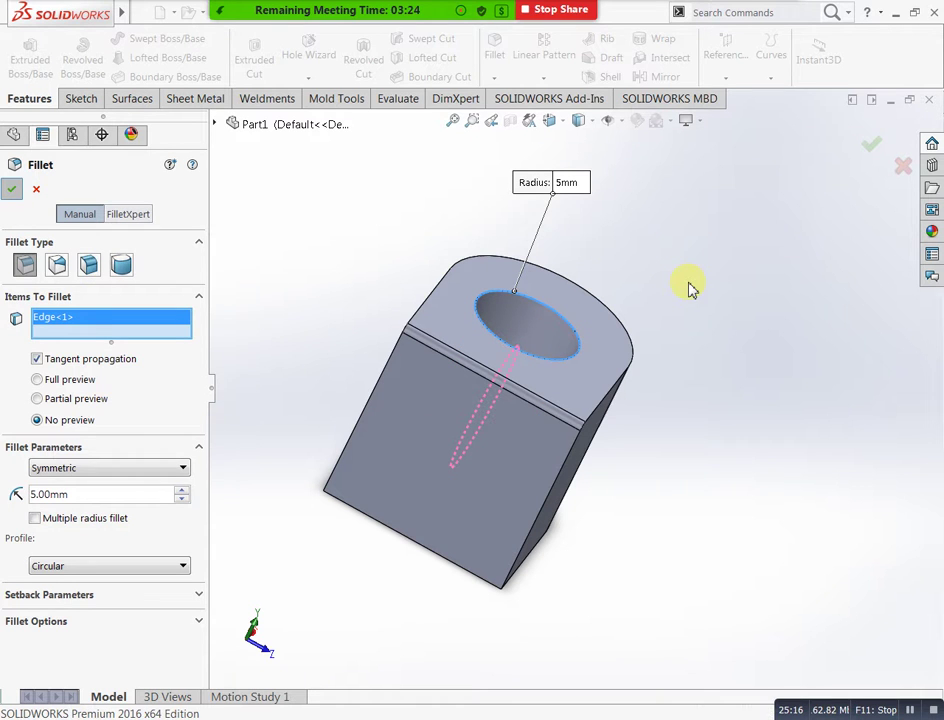
{"action": "middle_click_drag", "start_coordinate": [693, 295], "coordinate": [760, 410]}
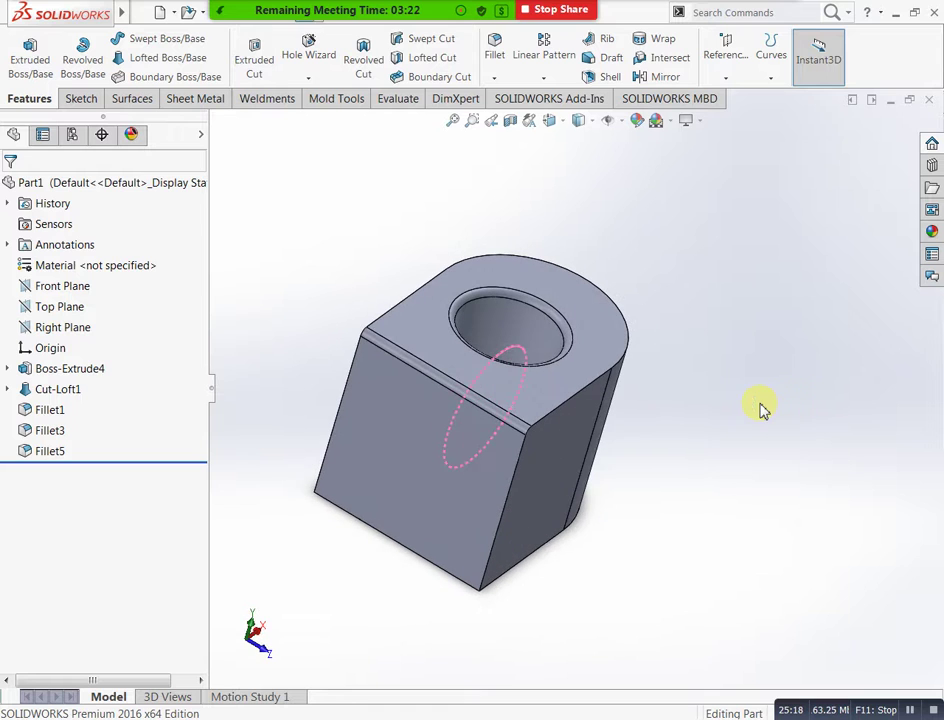